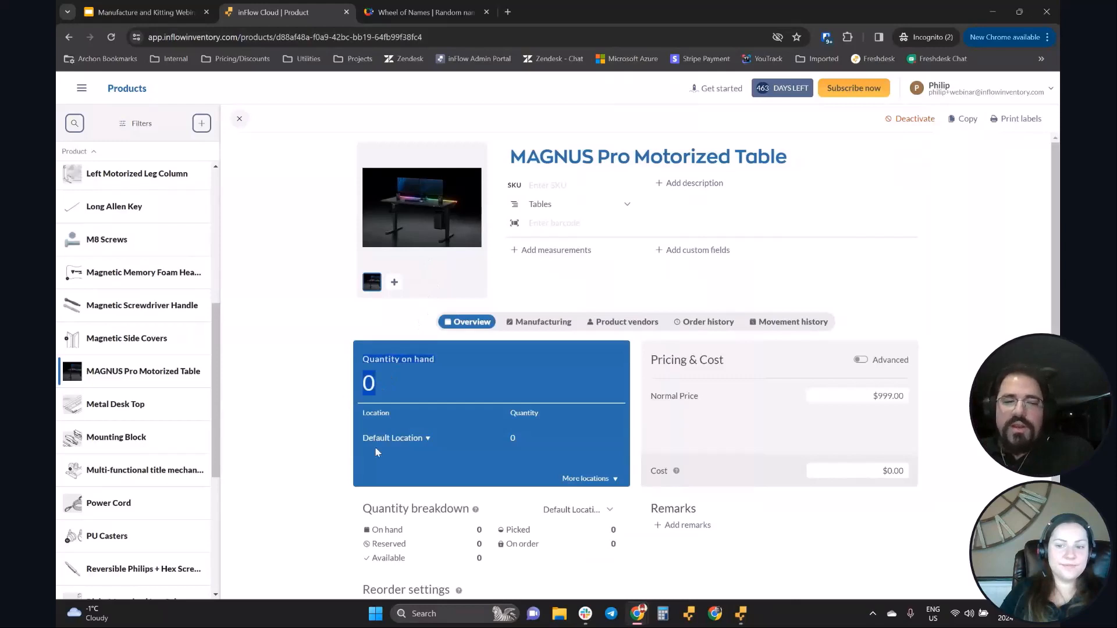
Step: Open the manufacturing details of the MAGNUS Pro Motorized Table and review the empty bill of materials section
click(527, 322)
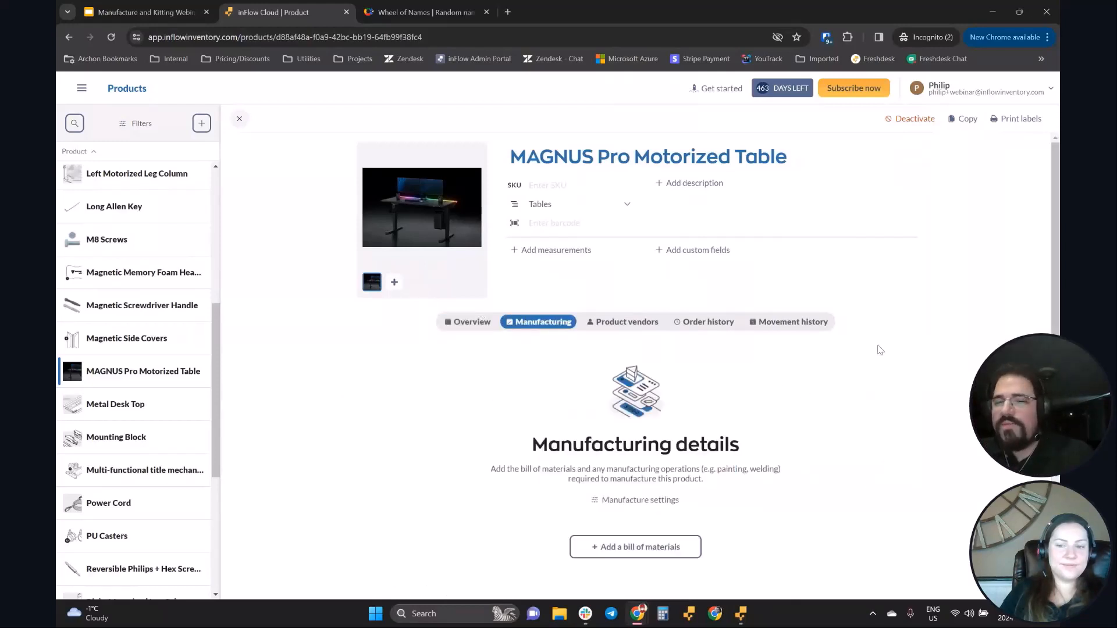
scroll(936, 291, down, 2)
scroll(933, 290, up, 2)
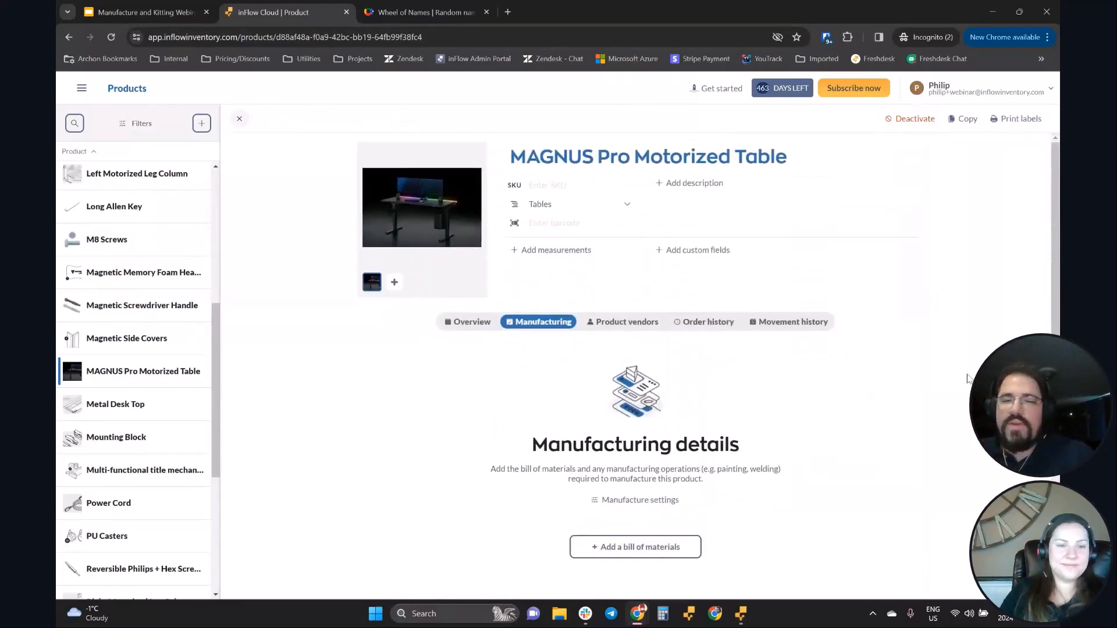
scroll(888, 360, down, 2)
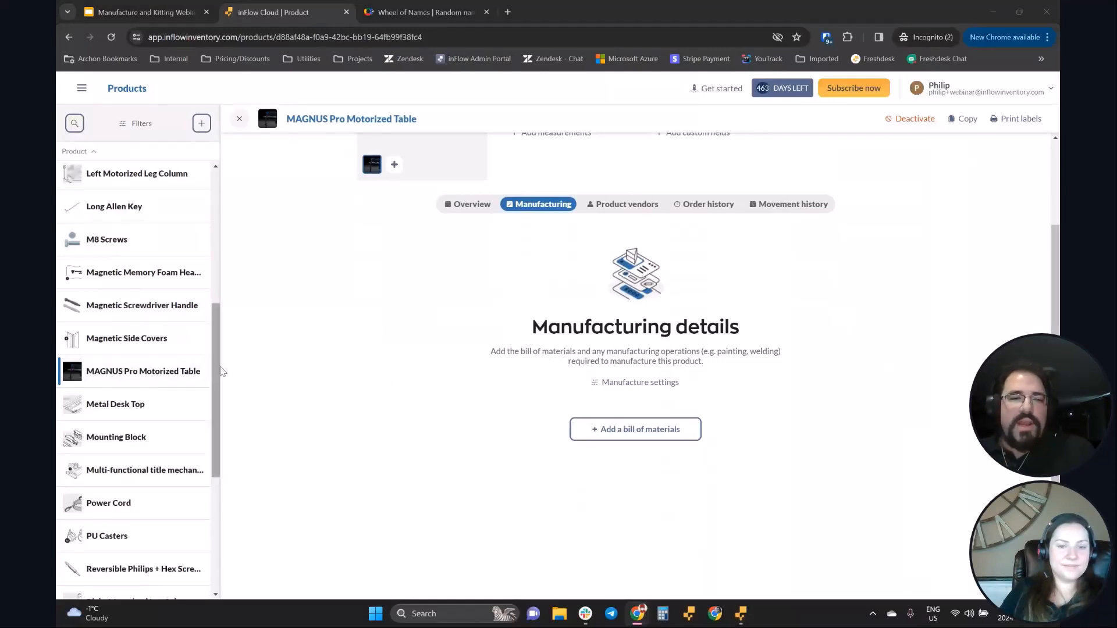
drag(214, 370, 217, 315)
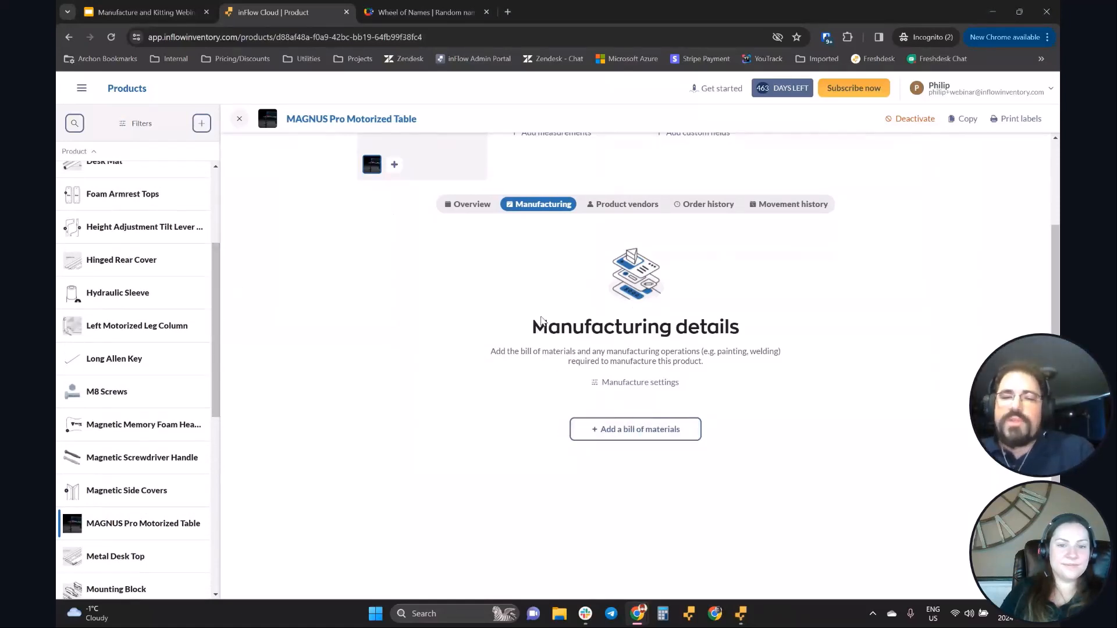
scroll(800, 329, up, 2)
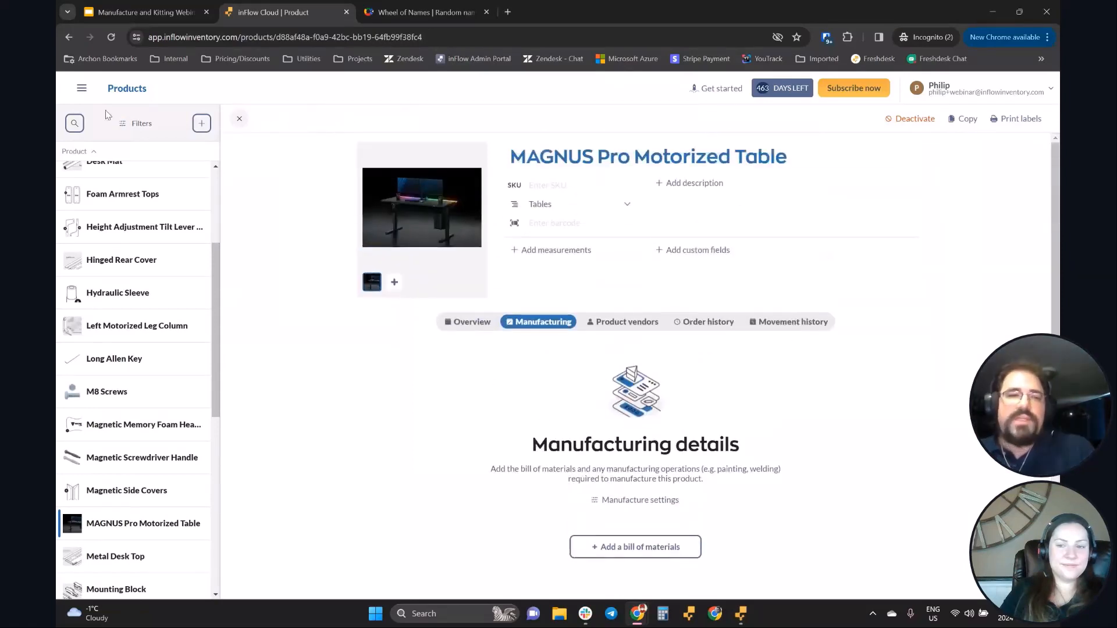
Step: Go back to the product list, reopen the MAGNUS Pro Motorized Table, and view its overview and manufacturing details
click(79, 87)
scroll(99, 404, down, 5)
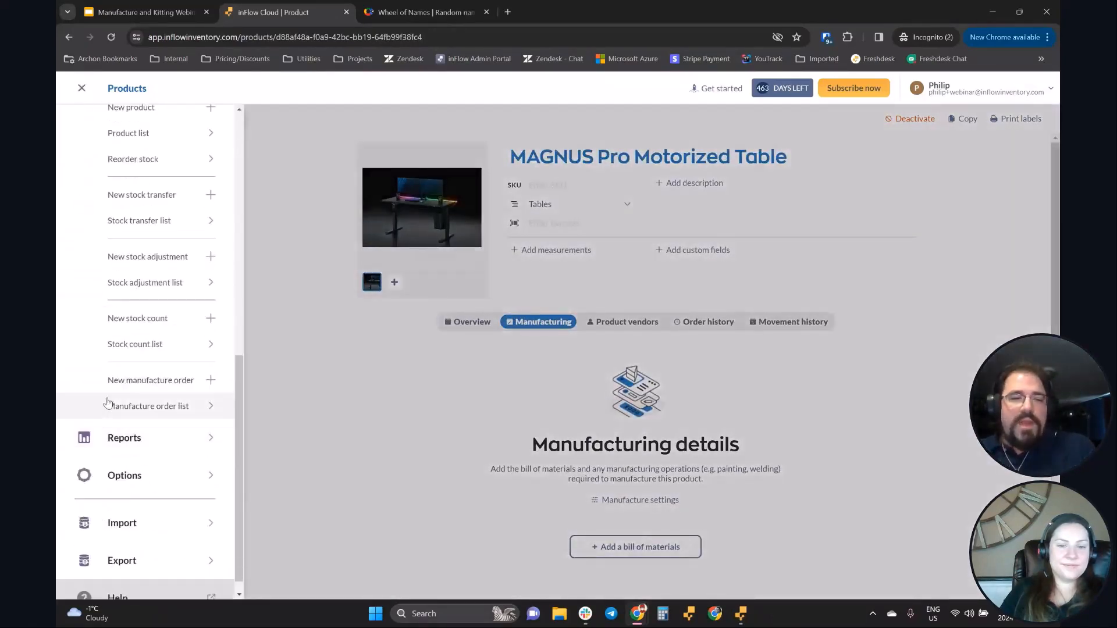
scroll(116, 404, up, 2)
scroll(150, 387, up, 1)
click(157, 252)
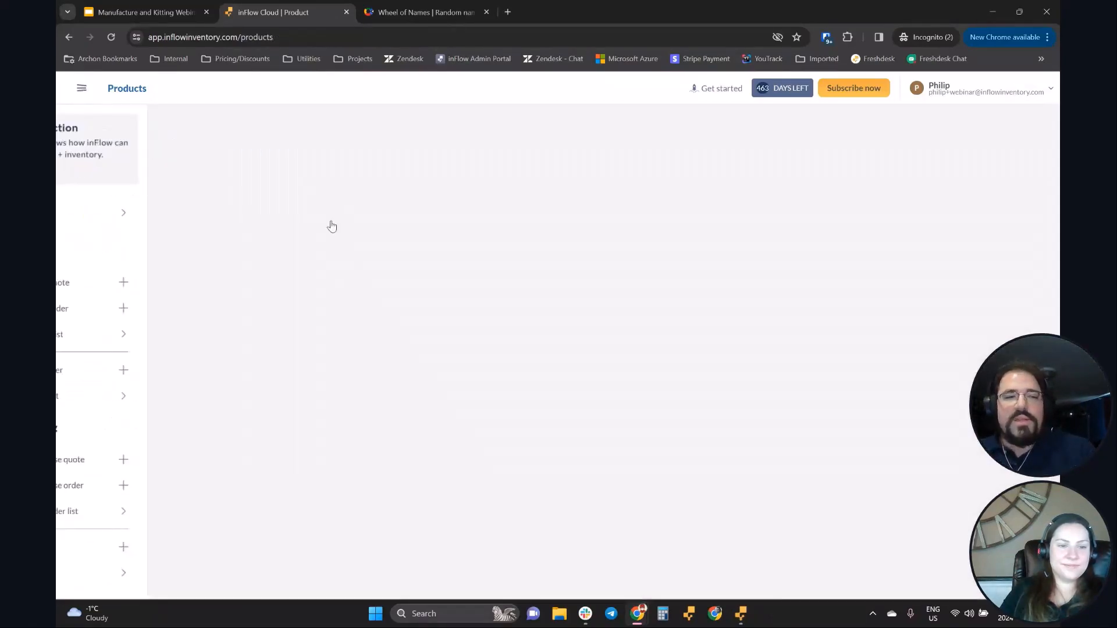
click(204, 523)
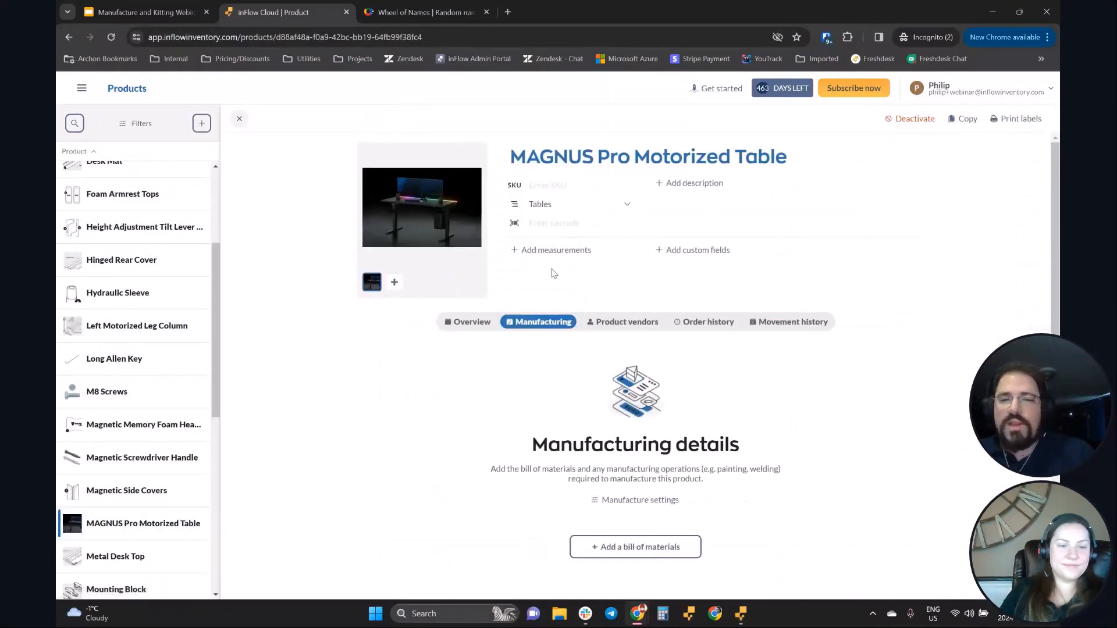
click(483, 320)
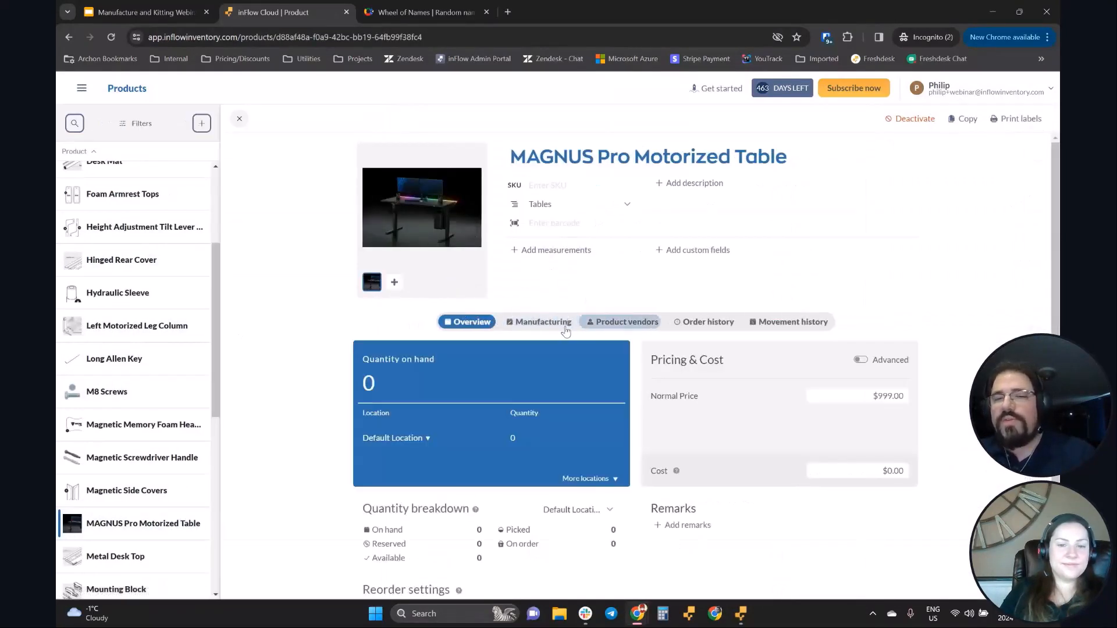
click(548, 324)
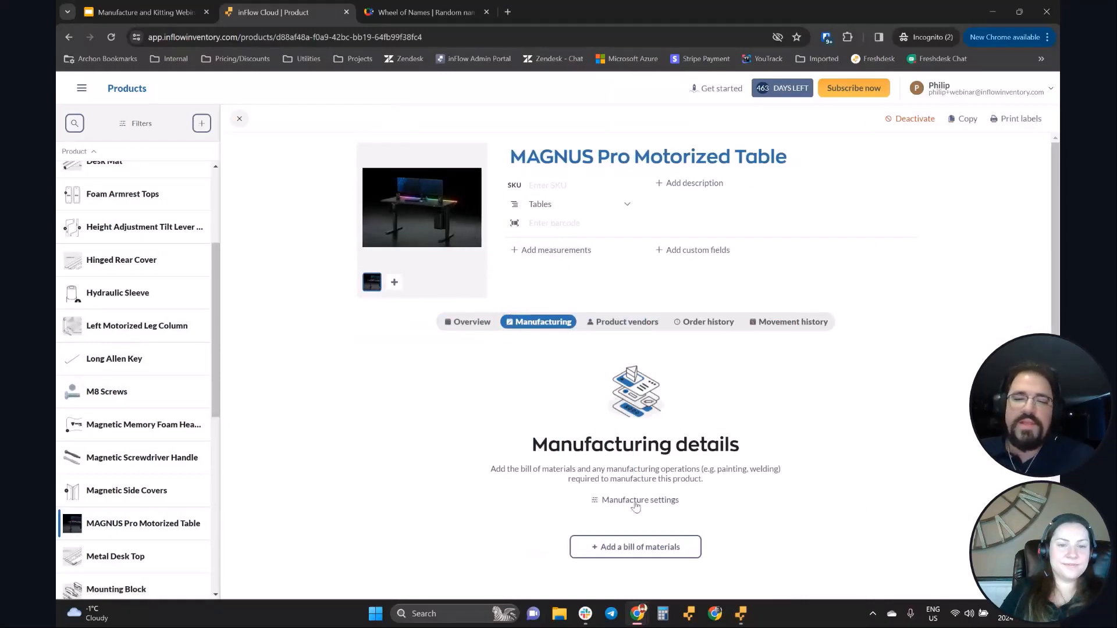
Step: Start the table's bill of materials with the Hinged Rear Cover as its first component
scroll(651, 444, down, 2)
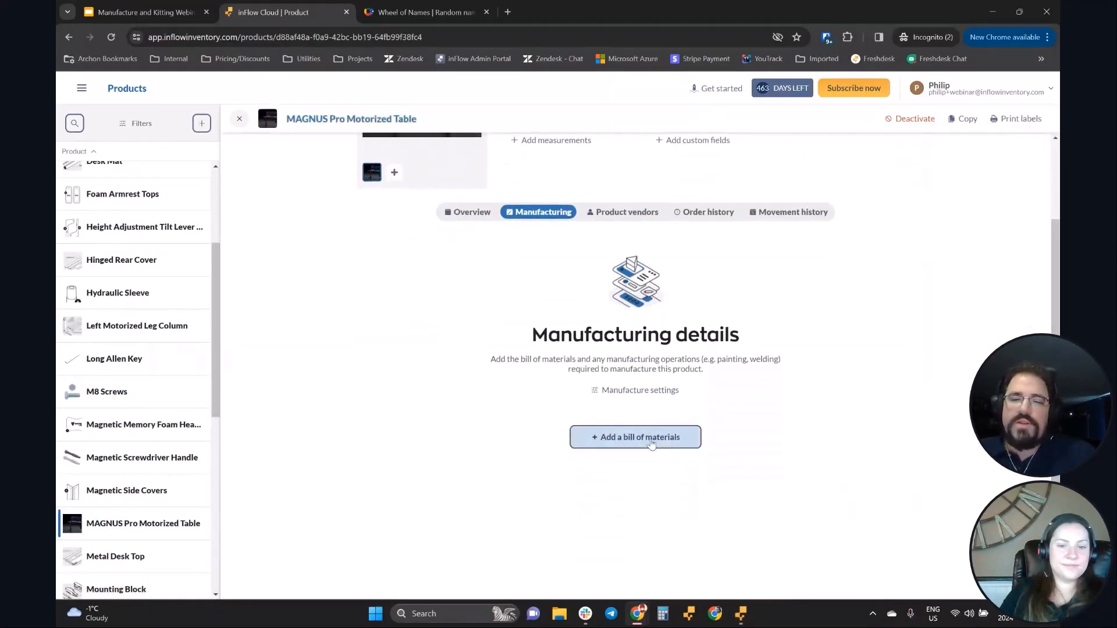
click(647, 441)
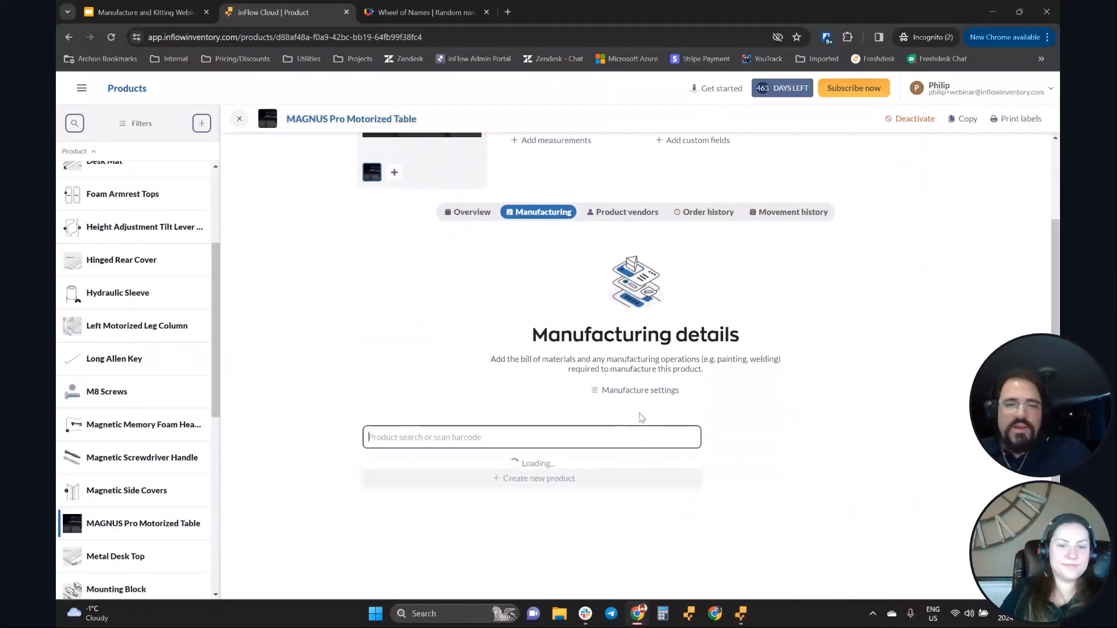
drag(1055, 398, 1055, 441)
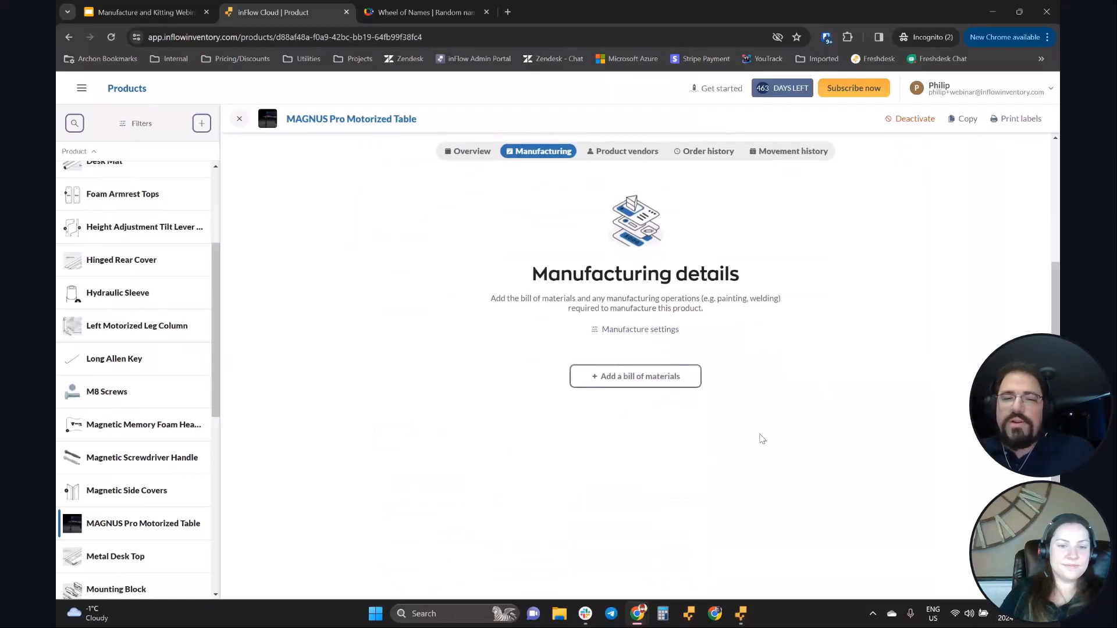
click(616, 381)
scroll(460, 442, down, 5)
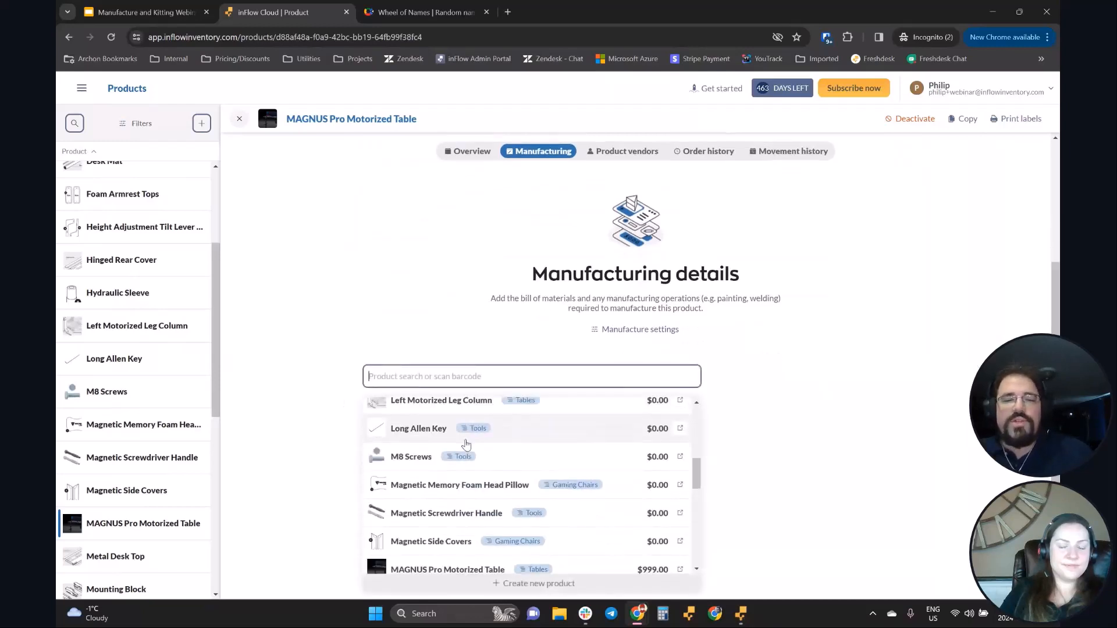
scroll(470, 438, up, 1)
scroll(470, 437, up, 3)
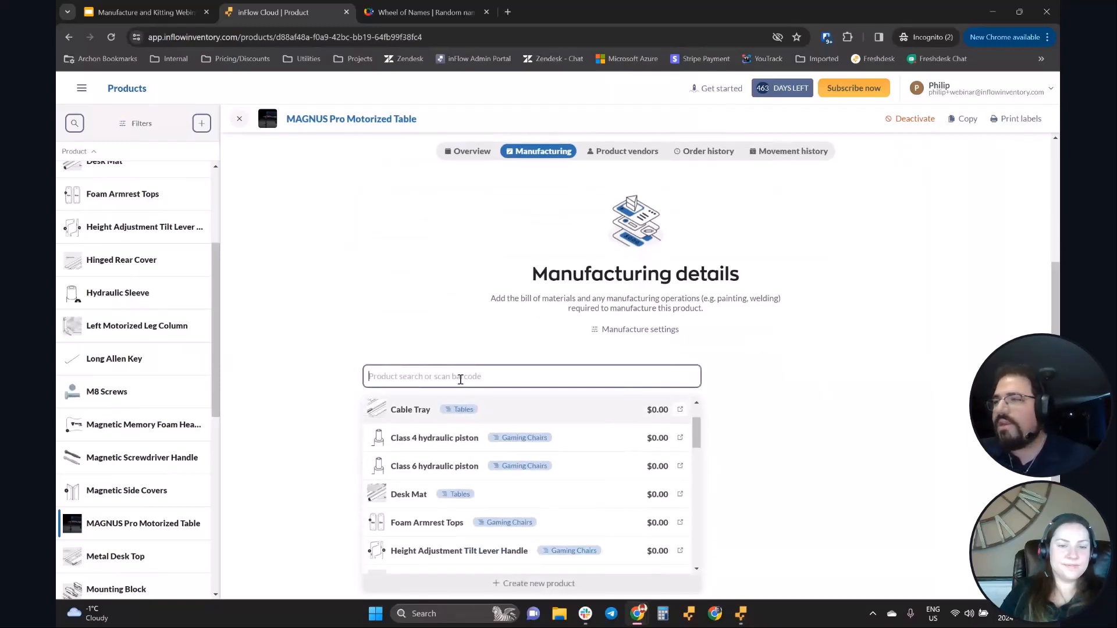
text(hinged)
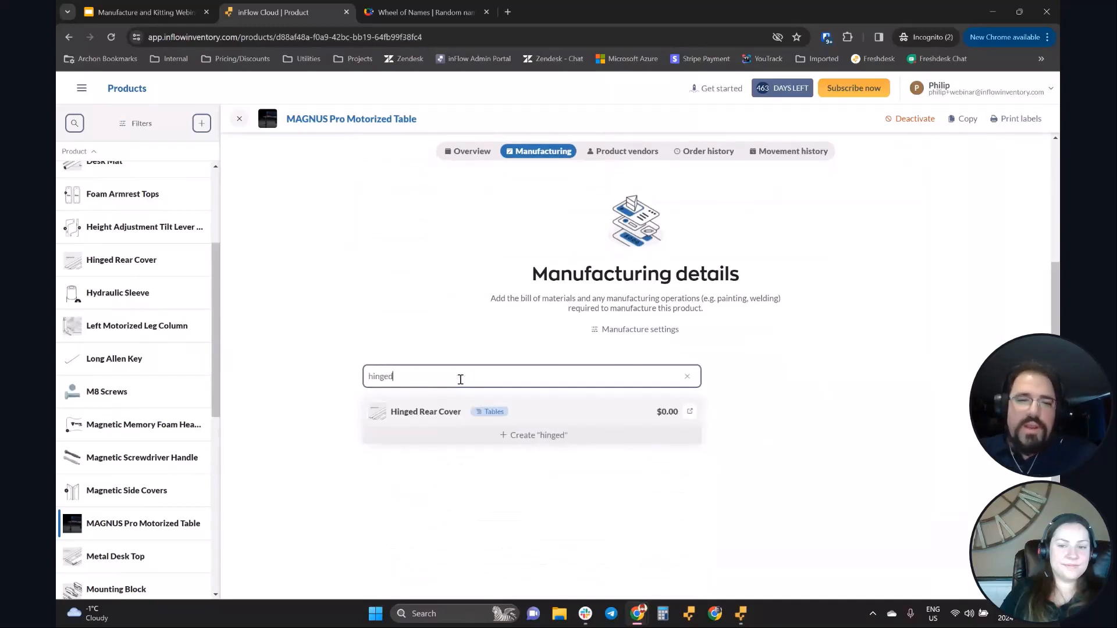
click(437, 412)
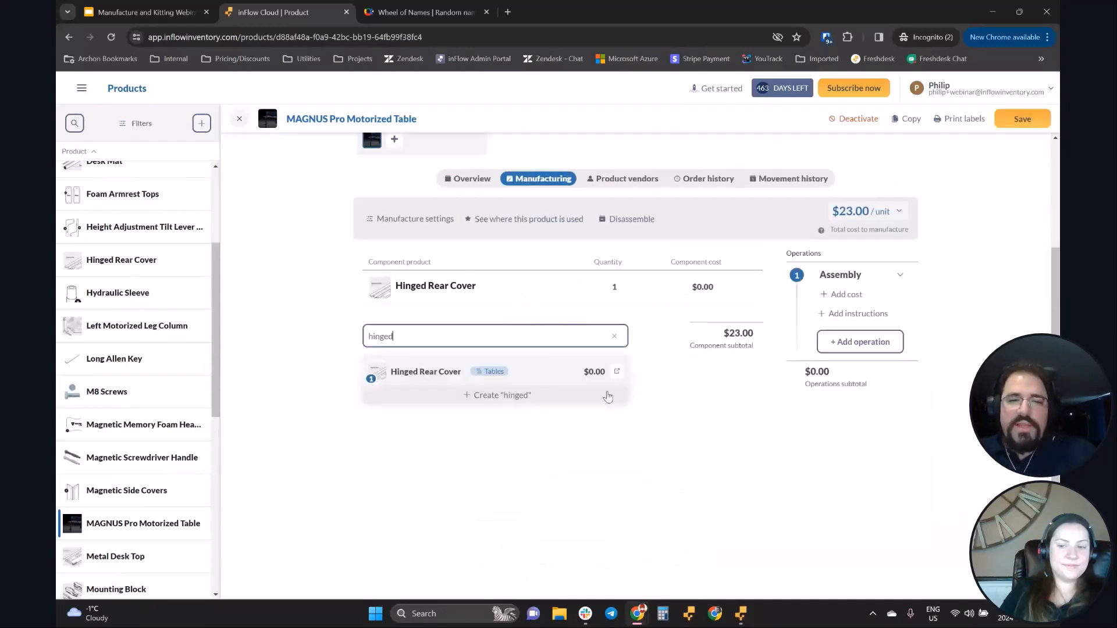
click(658, 413)
click(586, 286)
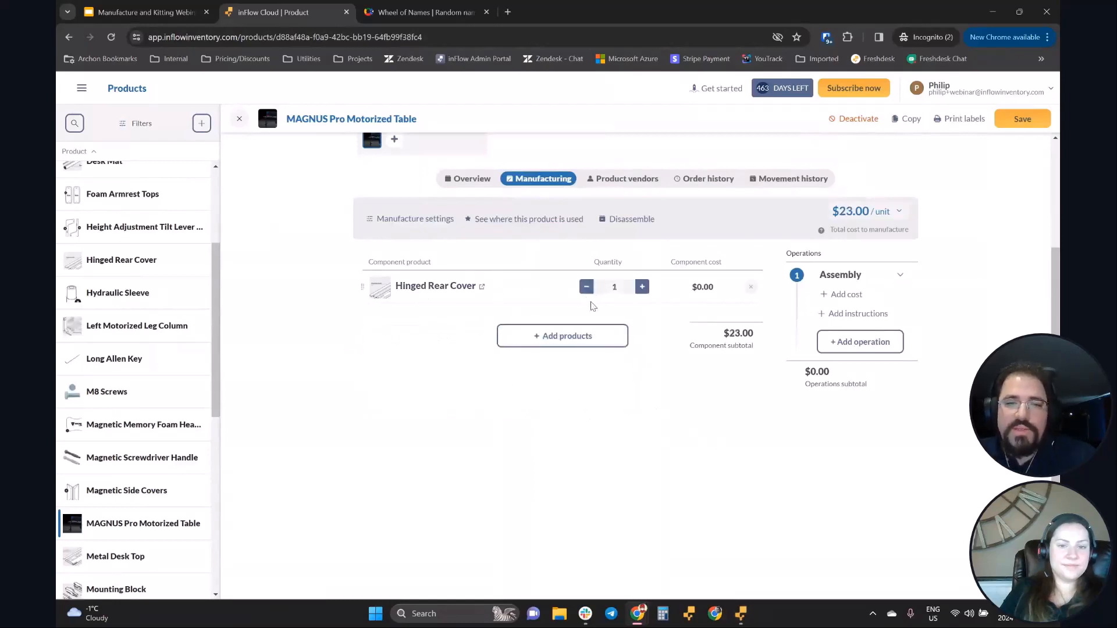
Step: Add the Mounting Block and the Metal Desk Top as components in the bill of materials
click(523, 336)
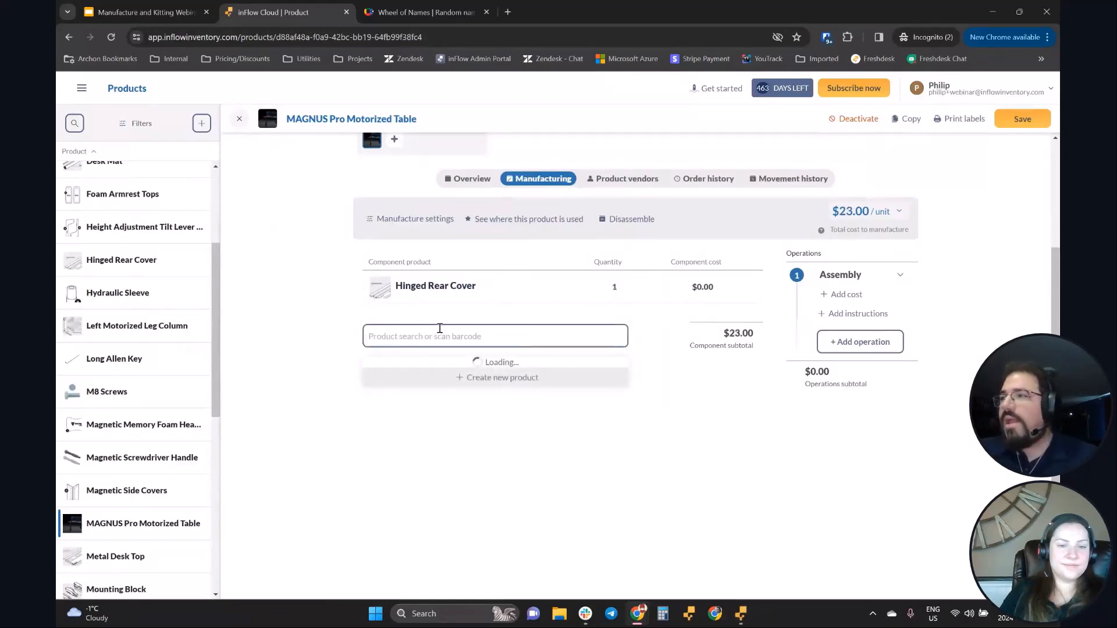
text(mountin)
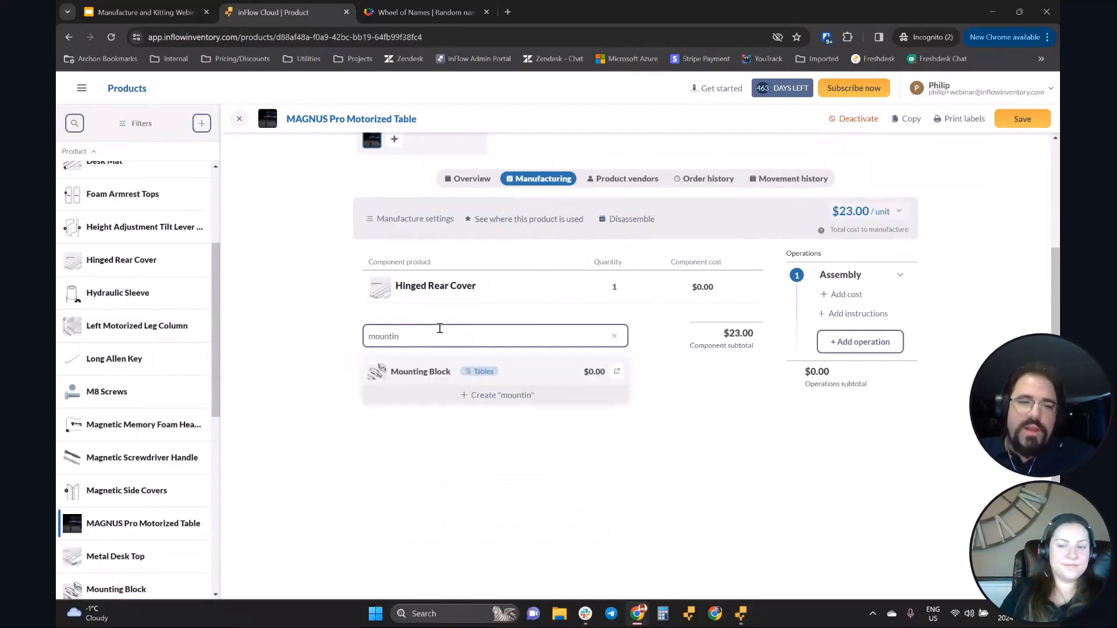
click(431, 372)
text(mounti)
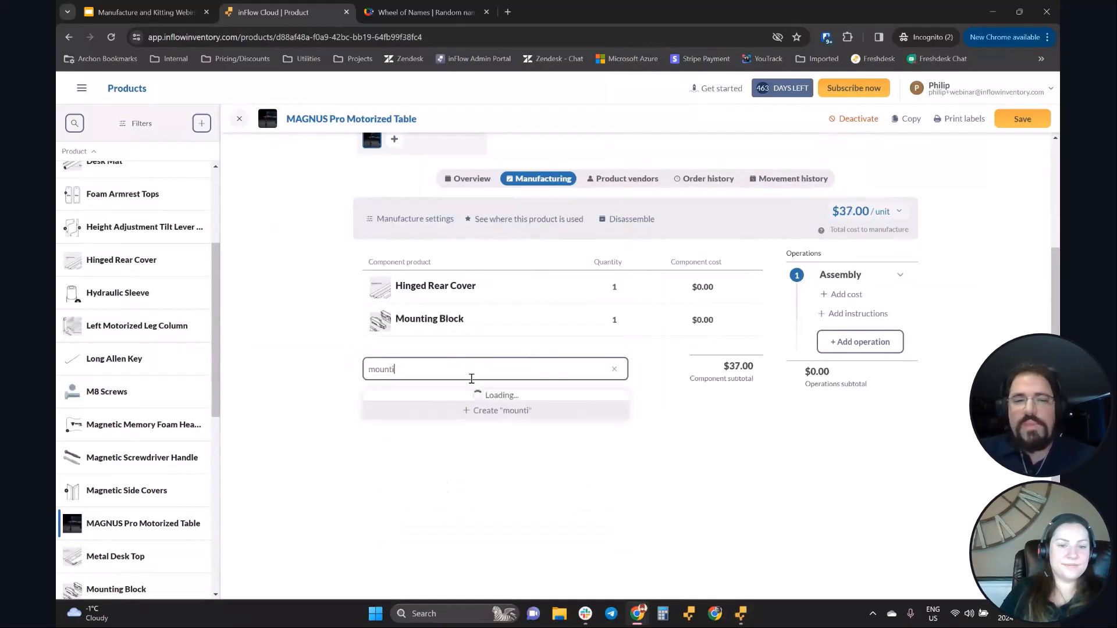
key(BackSpace)
key(BackSpace)
text(metal)
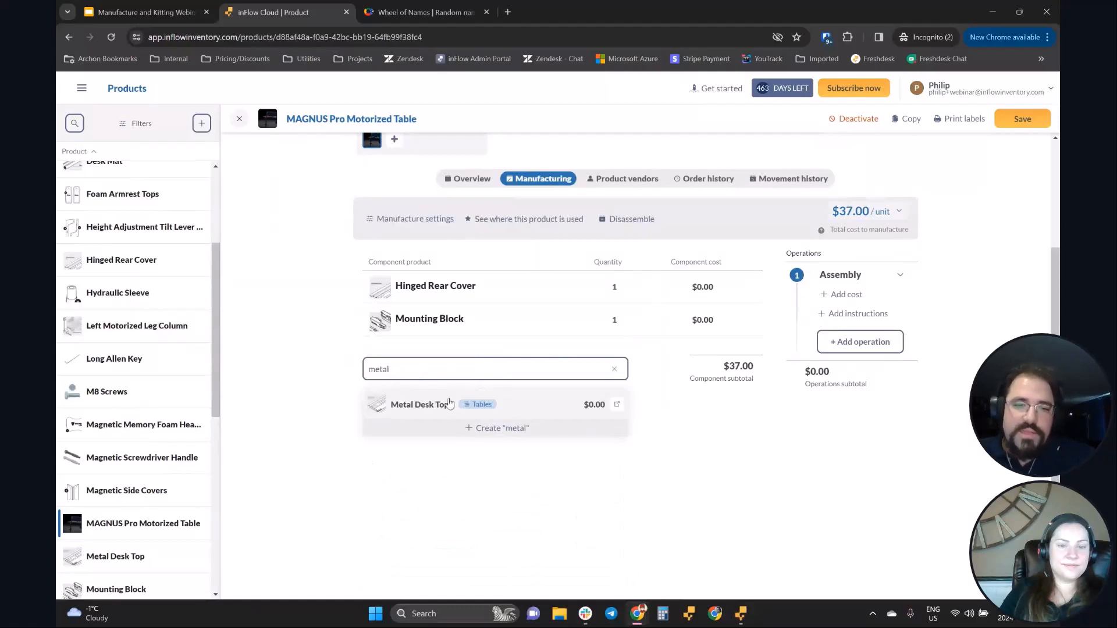
click(449, 403)
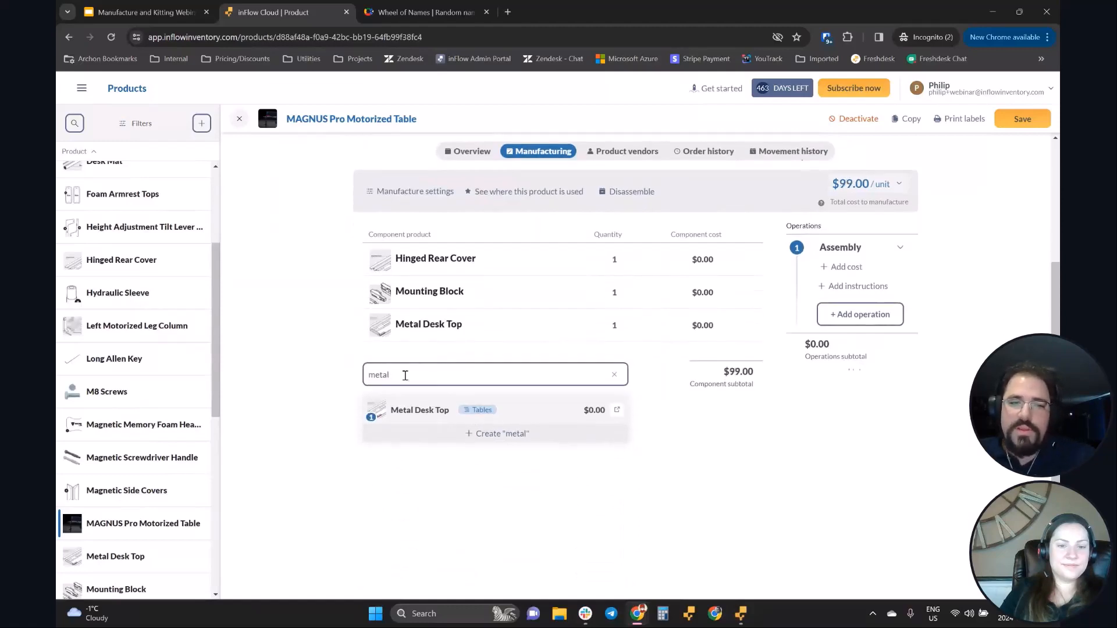
Step: Add the Cable Tray to the table's bill of materials
drag(406, 375, 351, 381)
key(BackSpace)
text(cable)
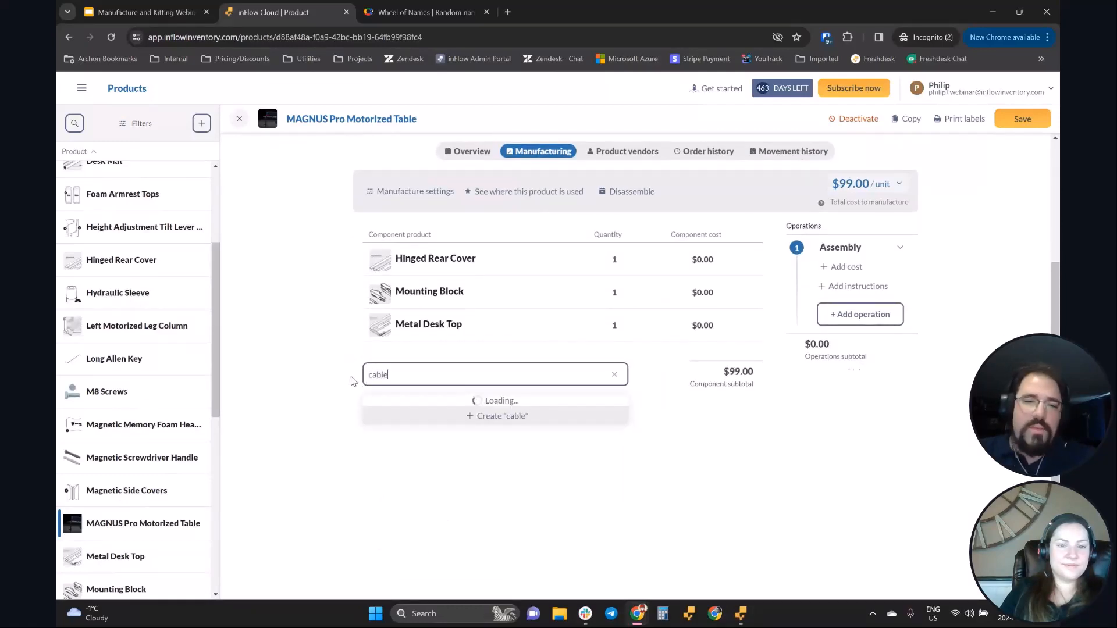
click(415, 408)
Step: Add the Right Motorized Leg Column and the Left Motorized Leg Column to the bill of materials
drag(426, 378, 332, 379)
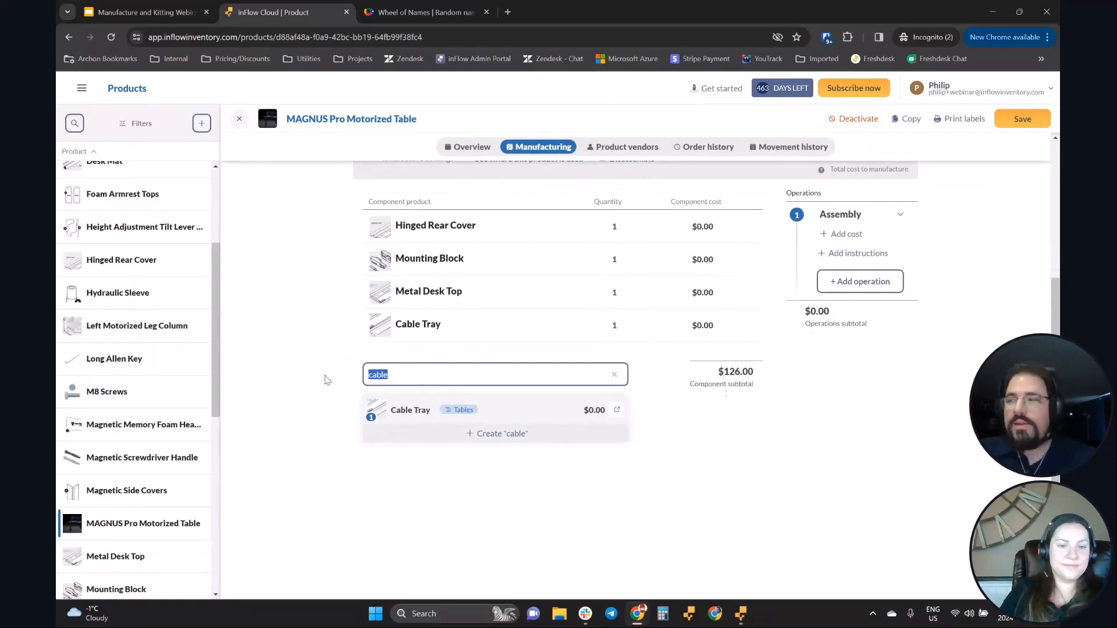
key(BackSpace)
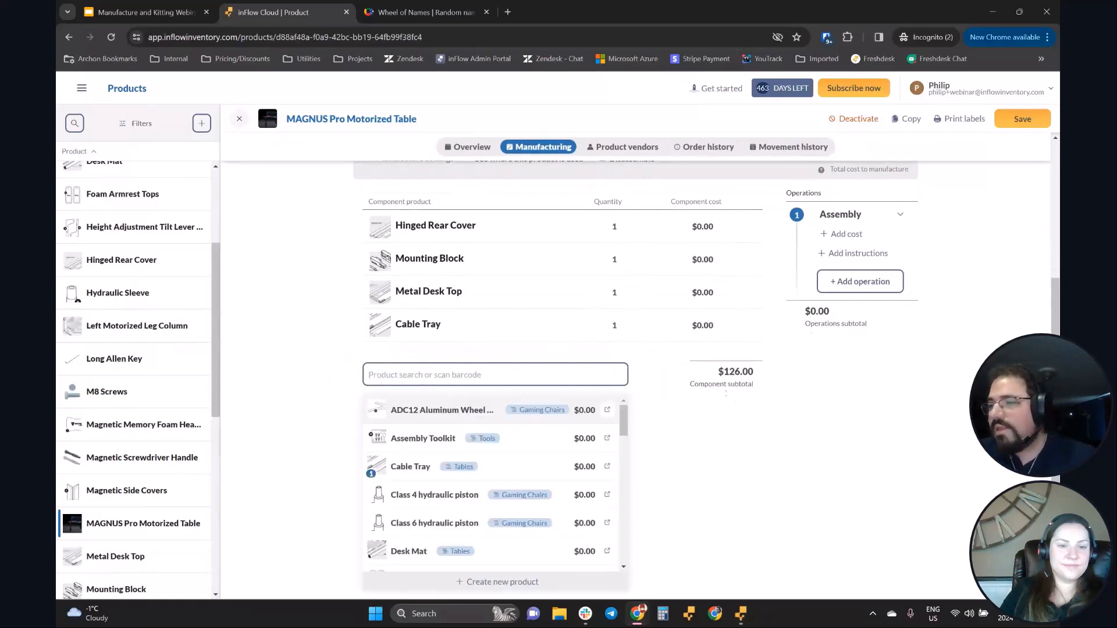
text(right)
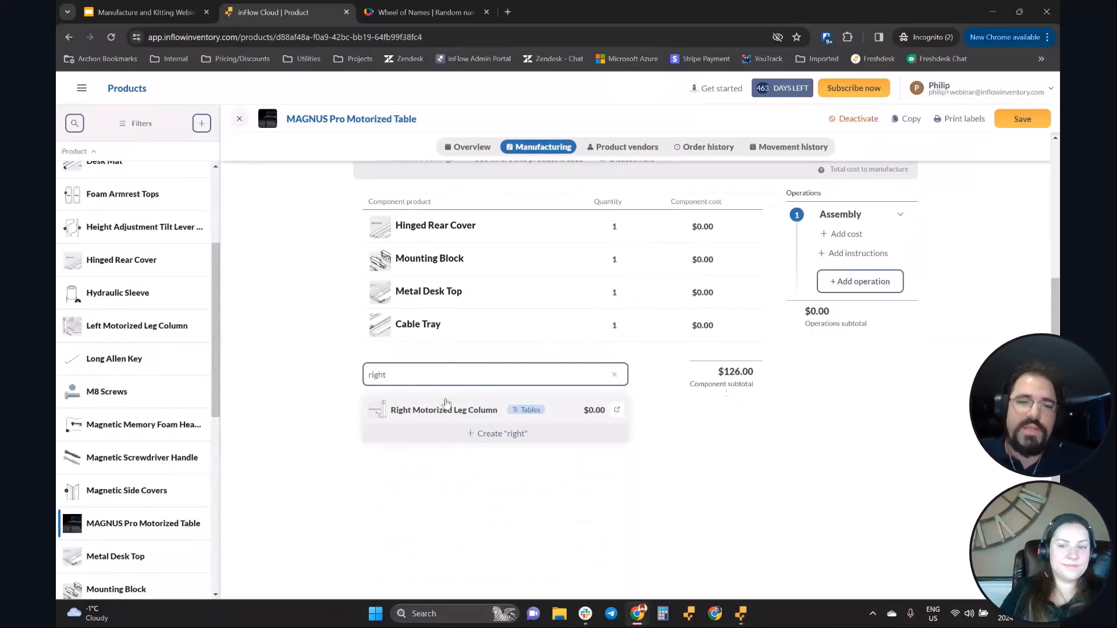
click(446, 407)
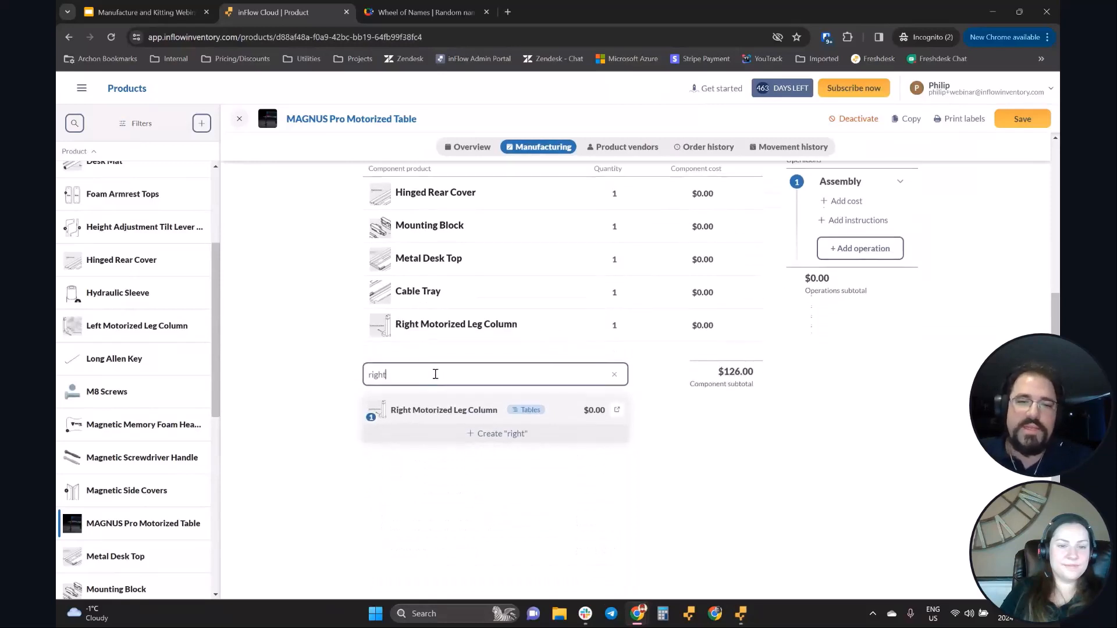
text(left)
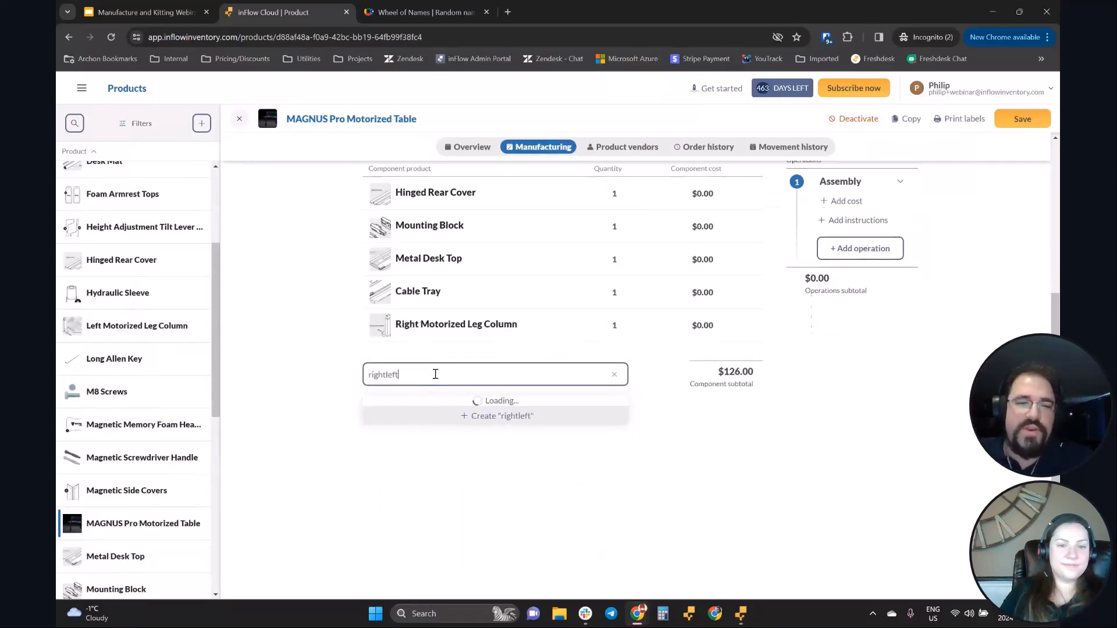
text(left)
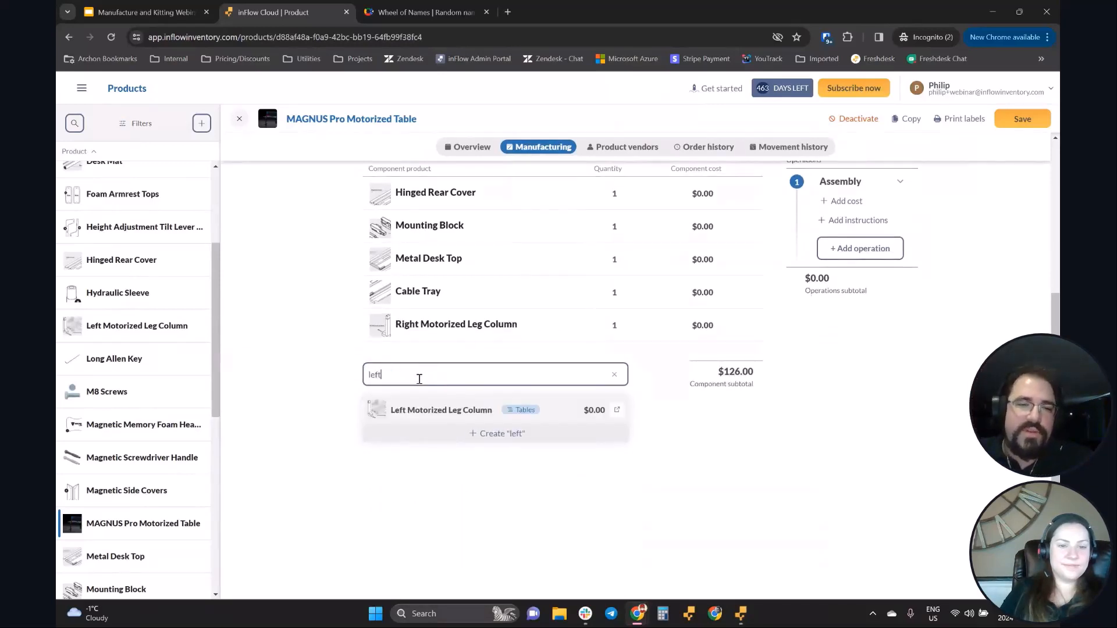
key(Return)
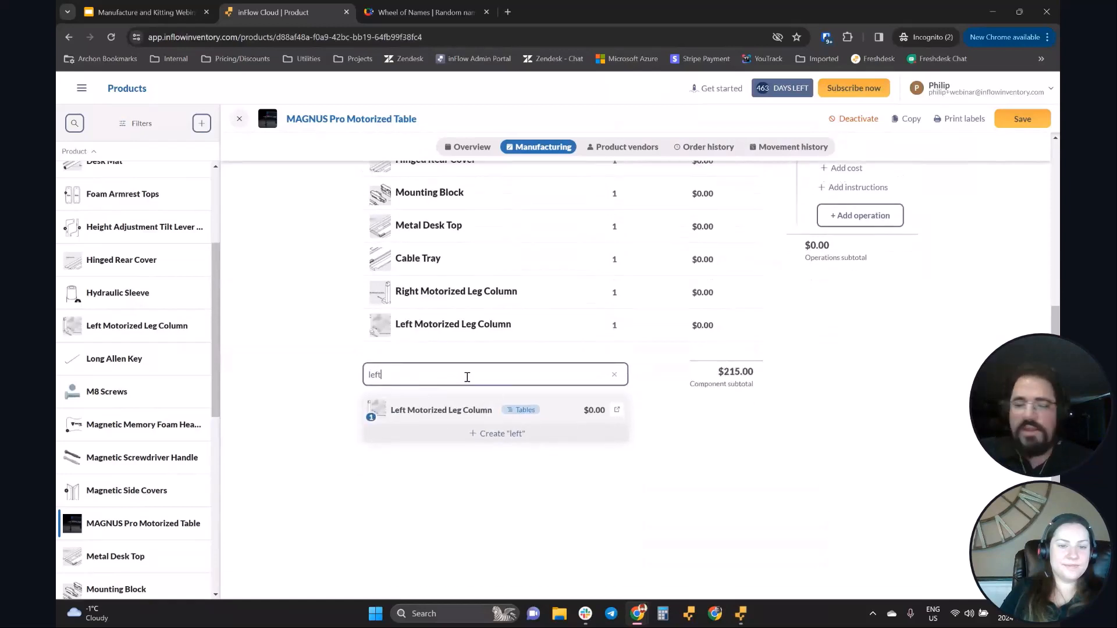
Step: Add the Table Feet and the Power Cord as components of the MAGNUS Pro Motorized Table
text(table)
key(ctrl+a)
text(ta)
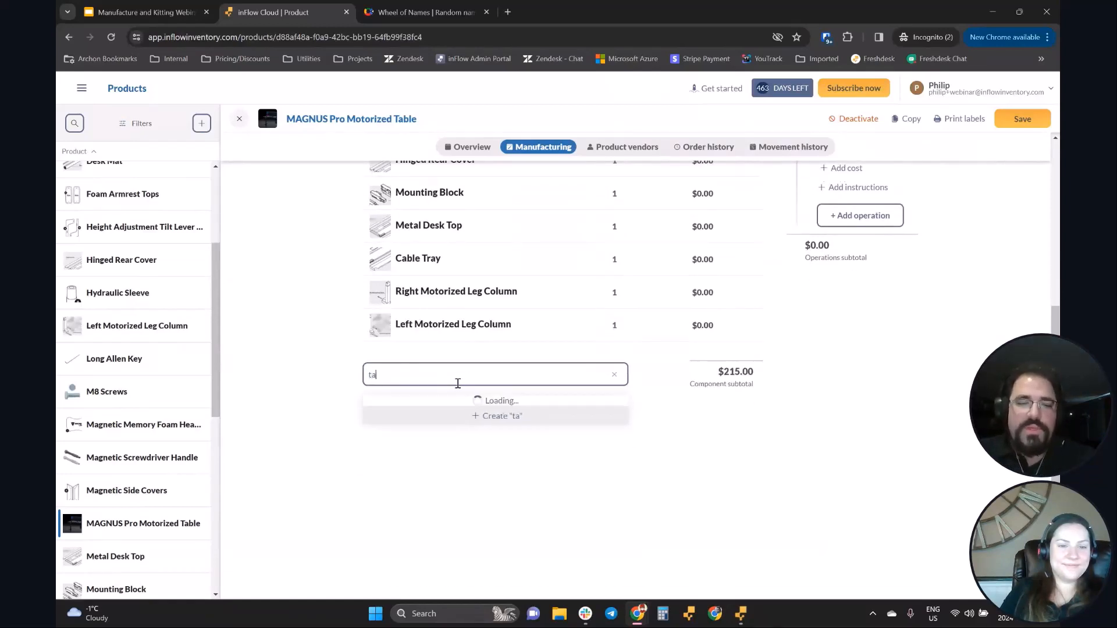
scroll(494, 500, down, 3)
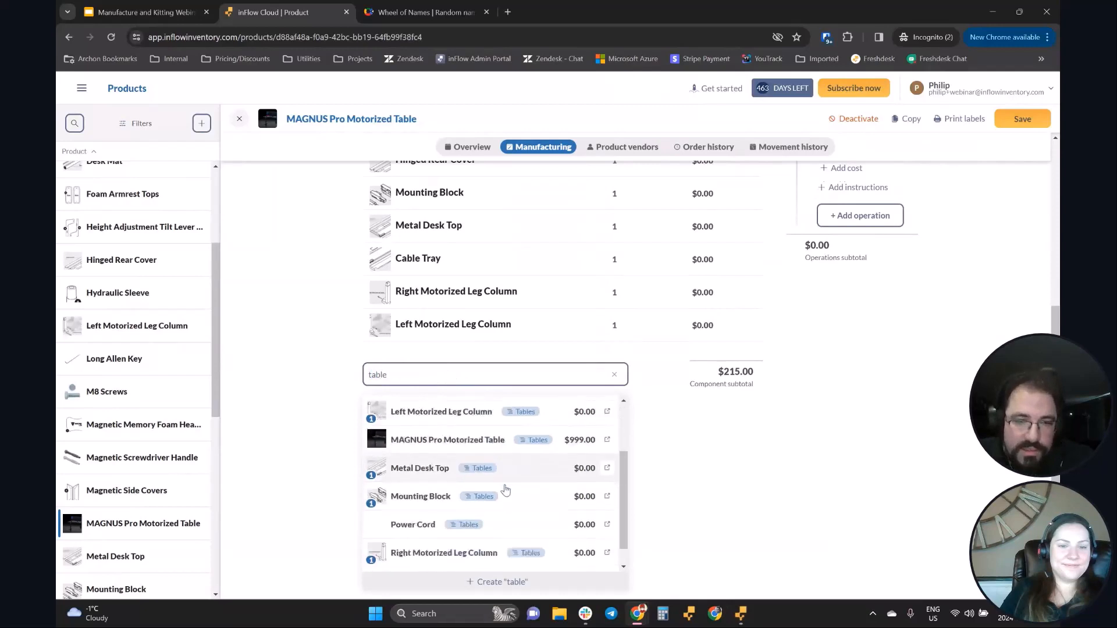
click(454, 557)
drag(459, 374, 357, 381)
text(power)
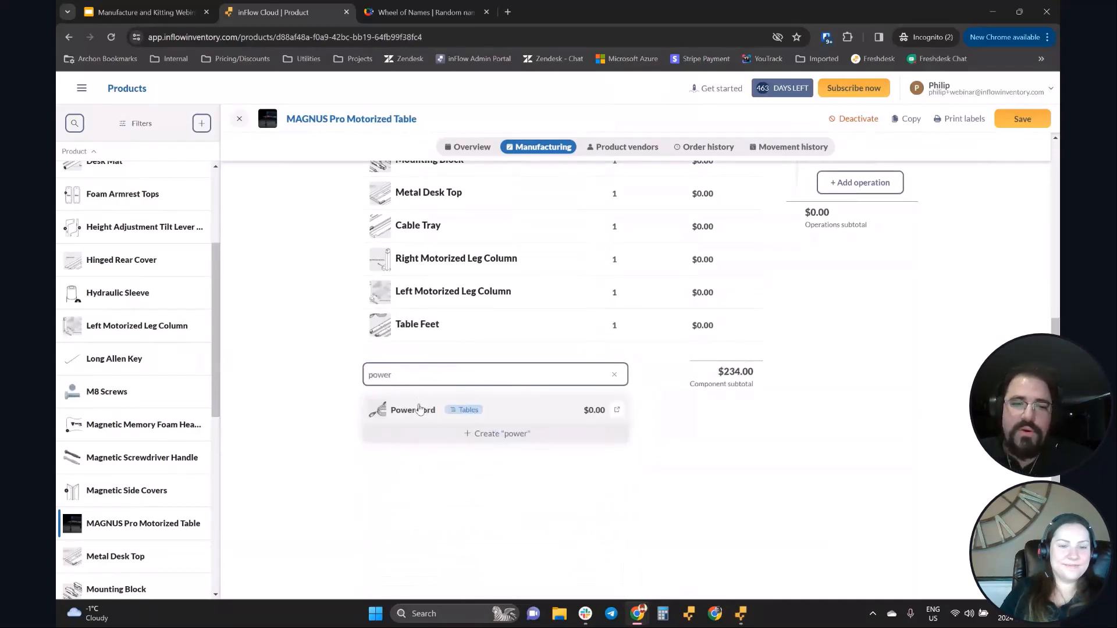
click(420, 409)
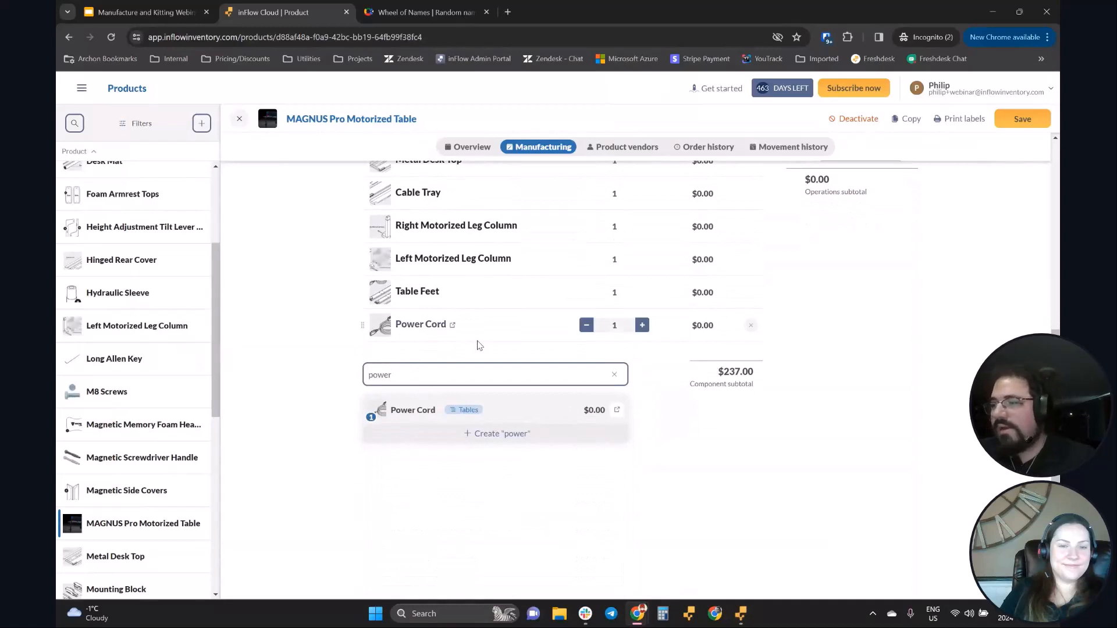
Step: Add the Desk Mat as the last component in the bill of materials and save the MAGNUS Pro Motorized Table
text(de)
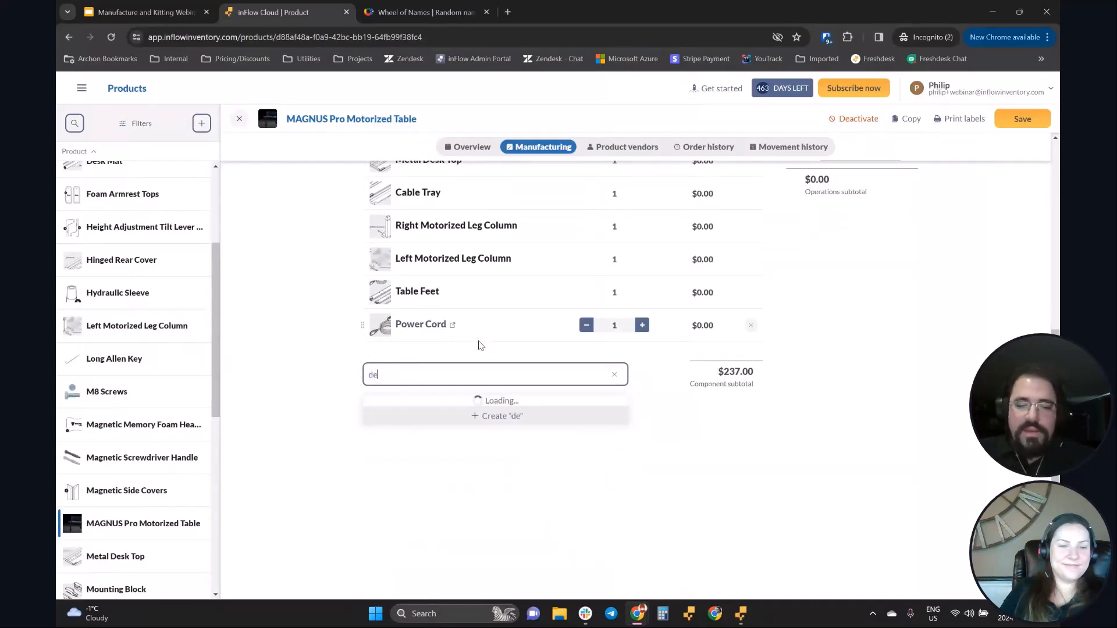
text(sk)
click(454, 410)
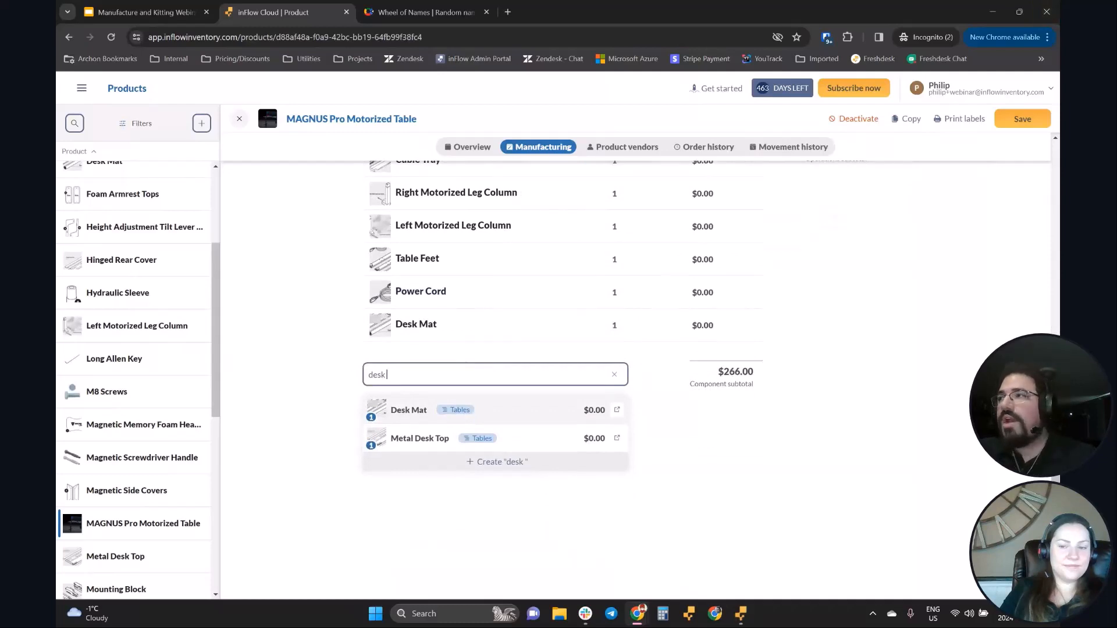
click(890, 444)
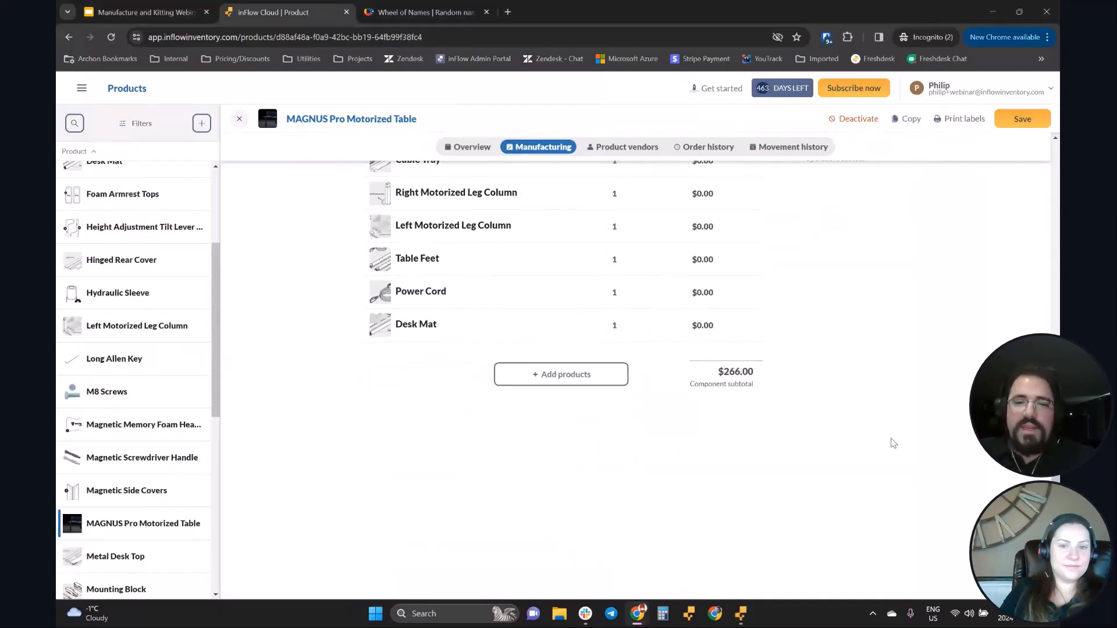
scroll(890, 443, up, 5)
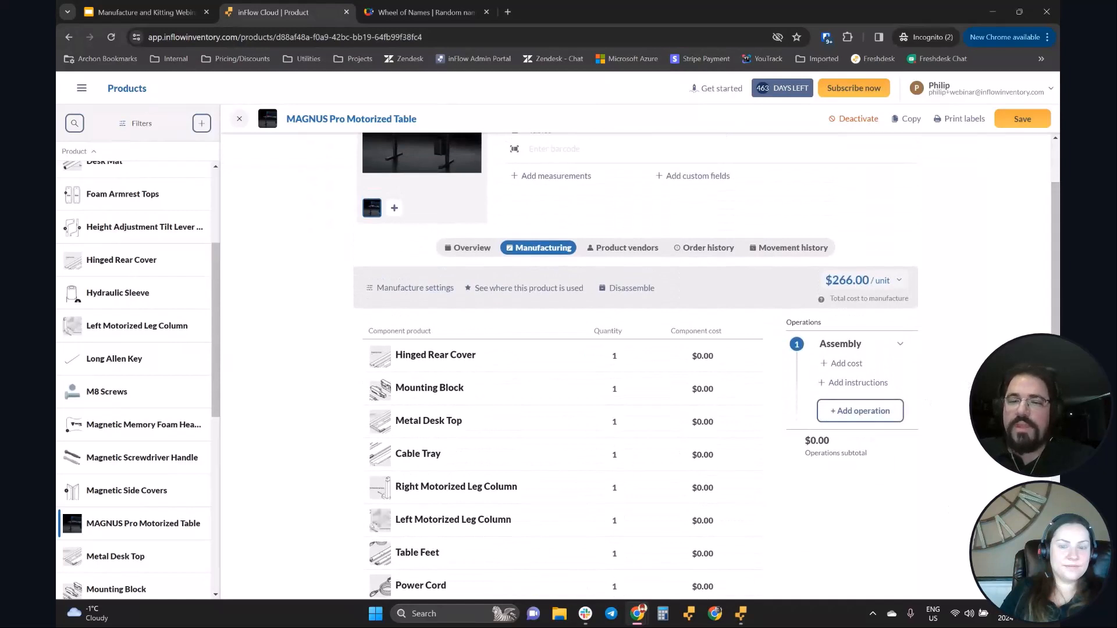
scroll(636, 366, down, 3)
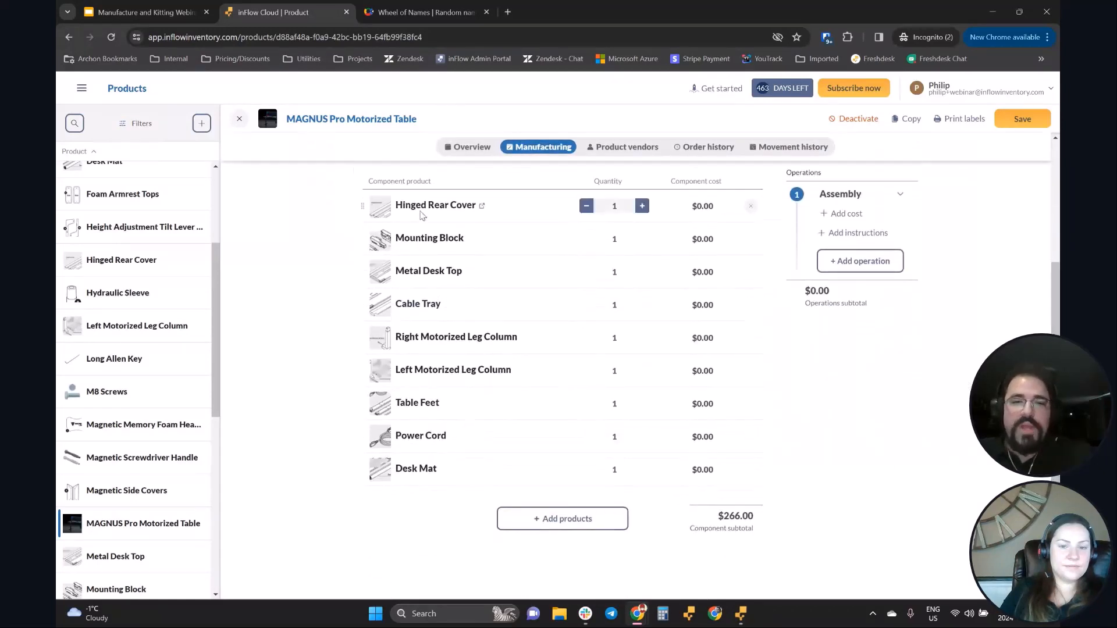
click(1018, 121)
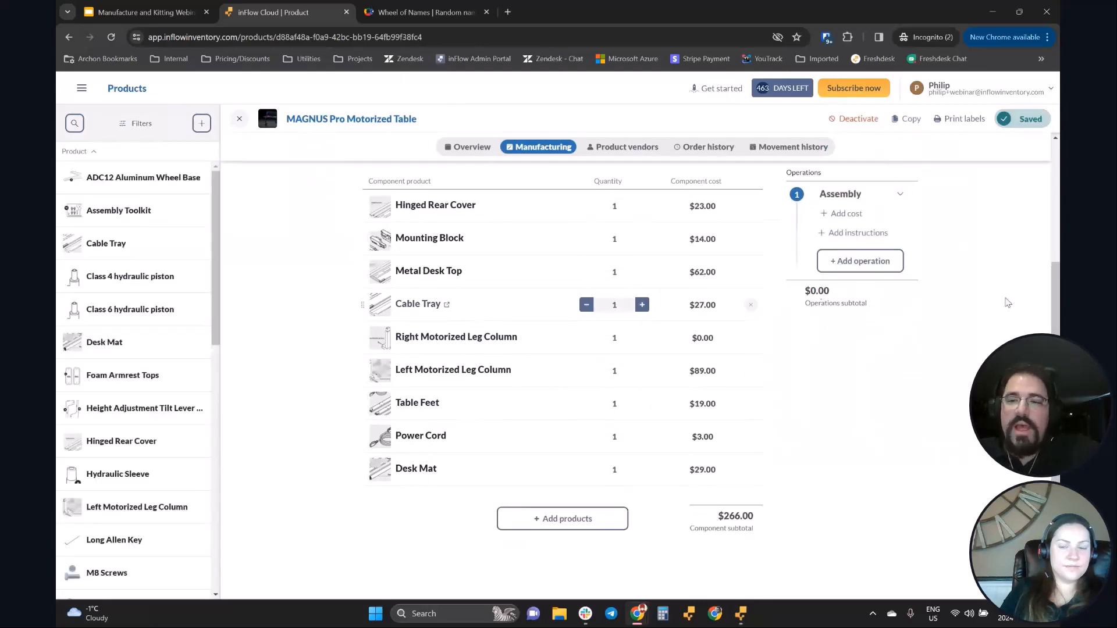
Step: Try raising the Hinged Rear Cover's component quantity in the table's bill of materials
mouse_move(1054, 329)
mouse_down()
mouse_move(1045, 191)
mouse_move(1047, 342)
mouse_up()
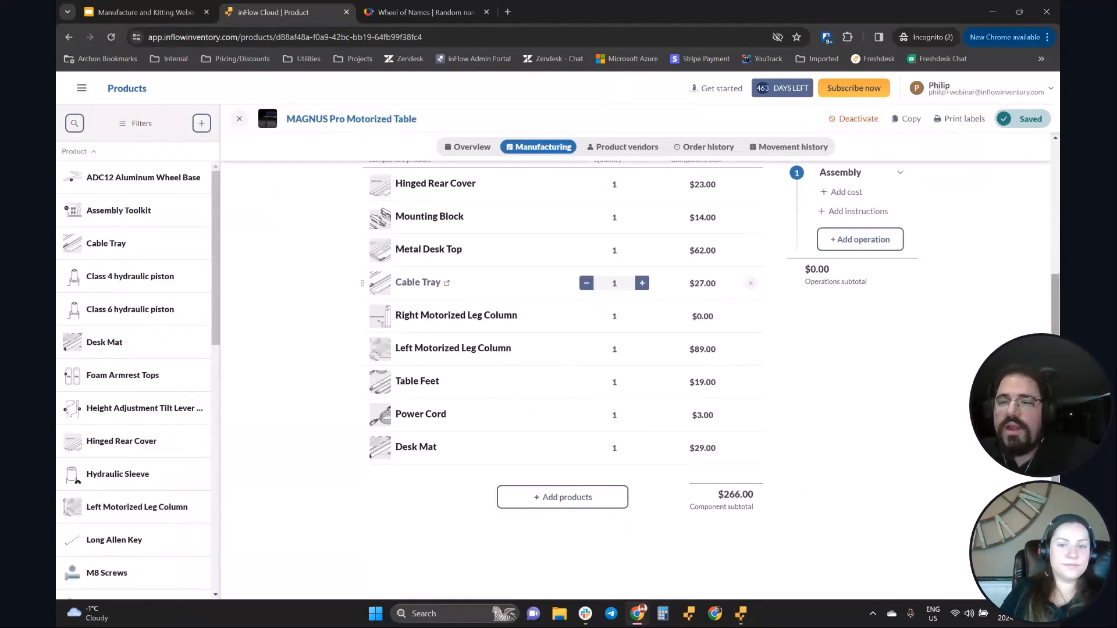
scroll(1055, 323, up, 1)
drag(1056, 323, 1053, 326)
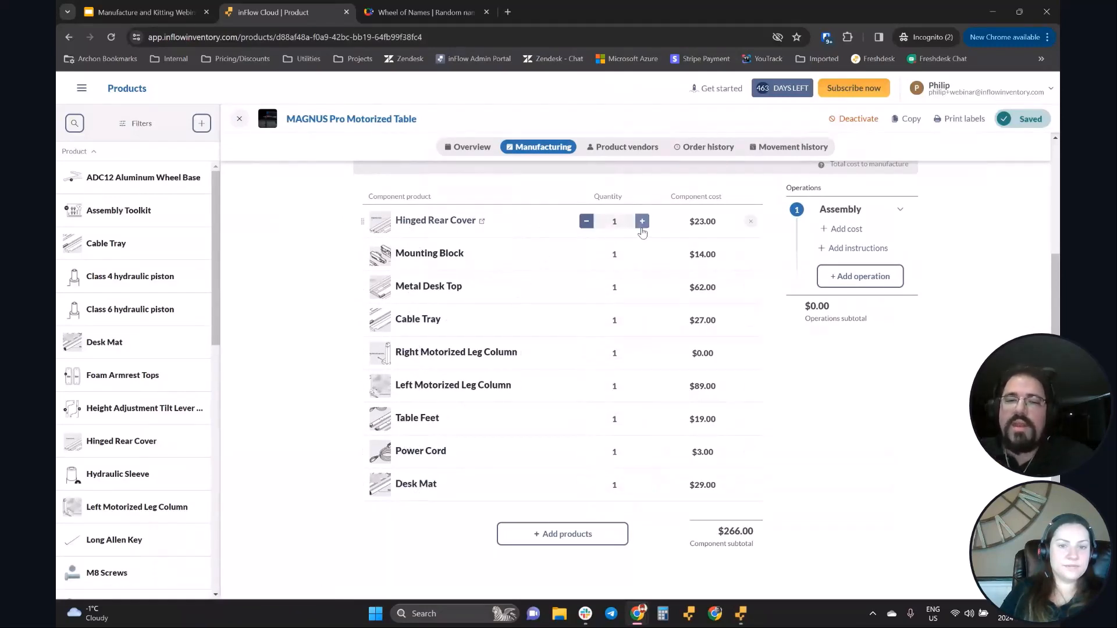
click(642, 224)
click(642, 224)
click(642, 224)
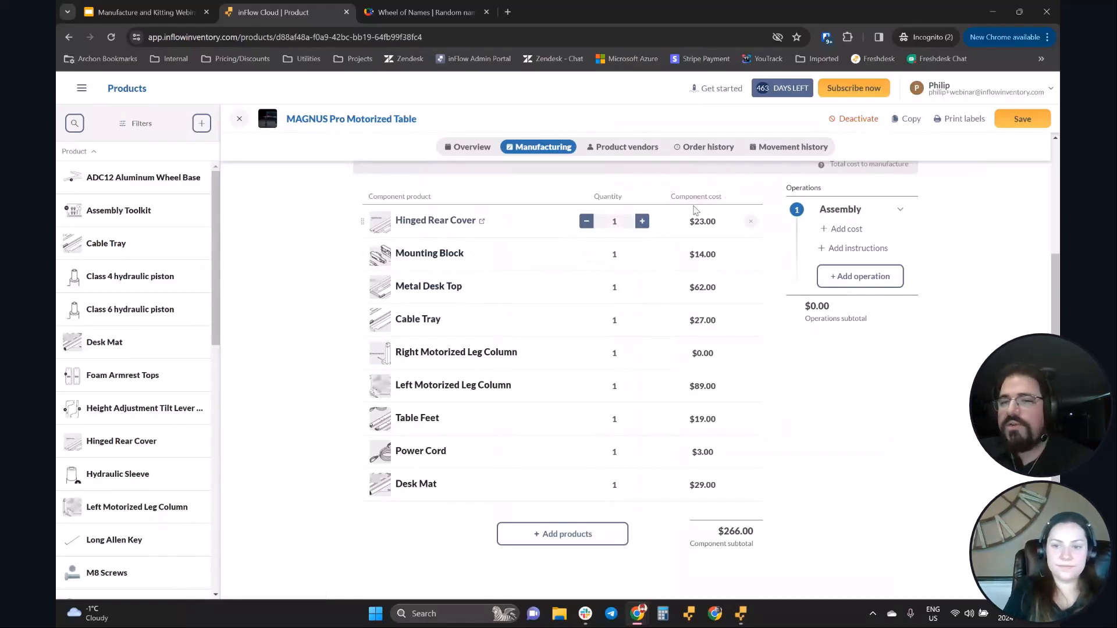
Step: Open the Hinged Rear Cover's product record from the bill of materials and check its cost under Pricing & Cost
click(481, 223)
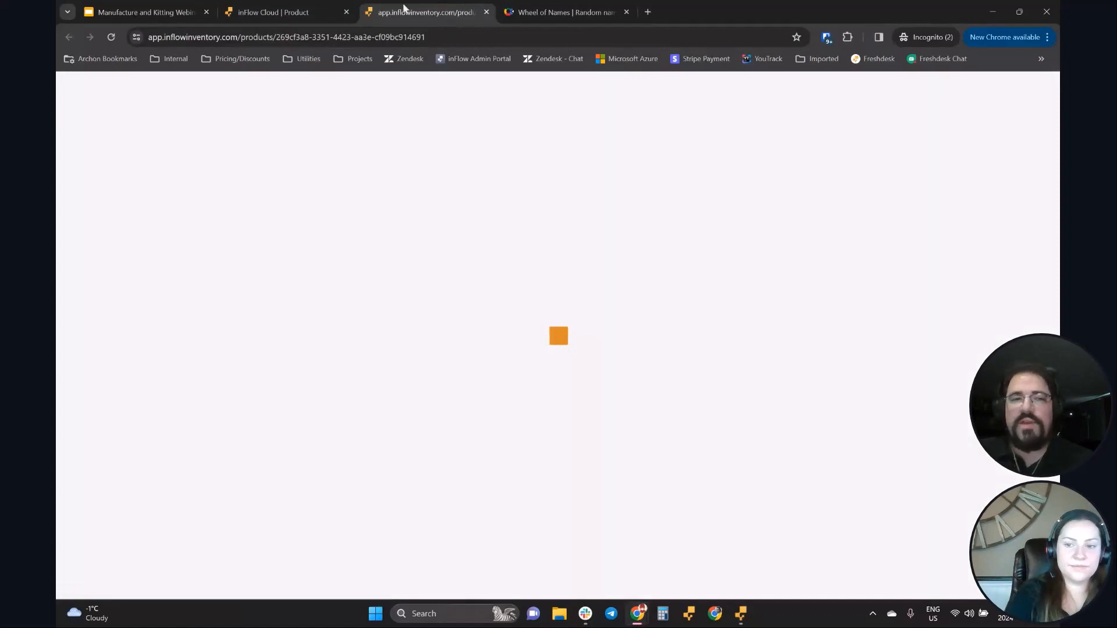
click(295, 8)
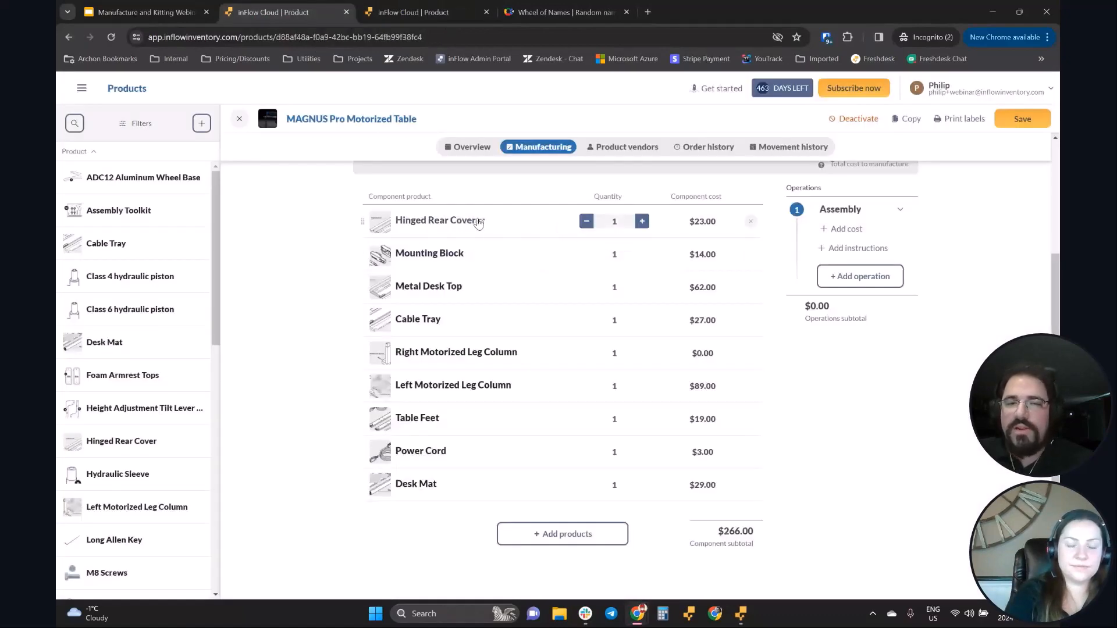
click(425, 11)
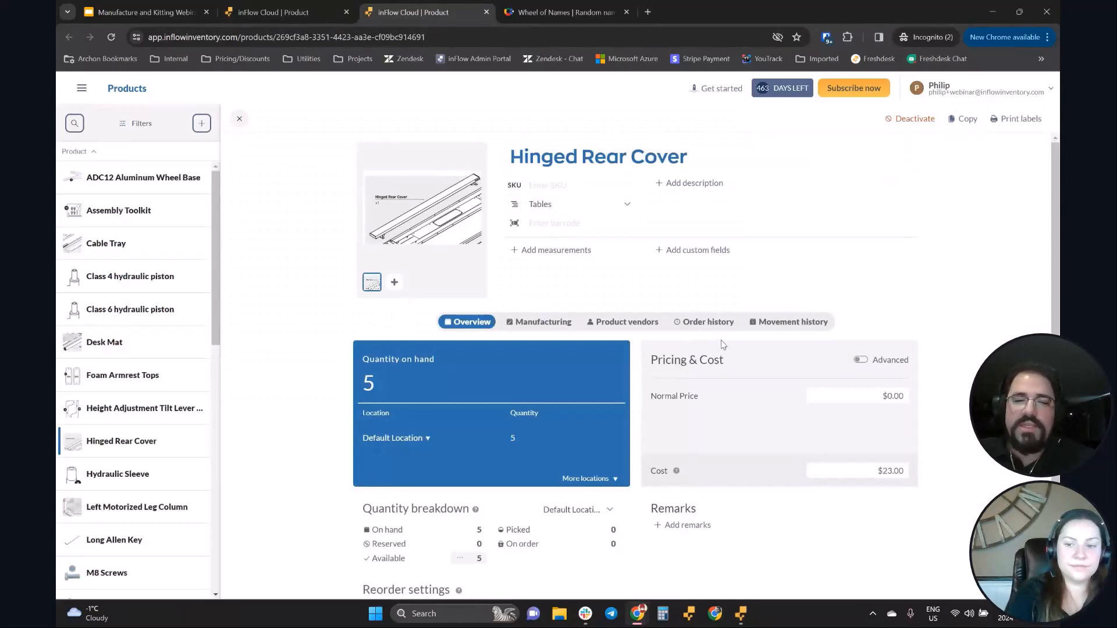
scroll(722, 345, down, 2)
click(878, 389)
drag(878, 389, 826, 394)
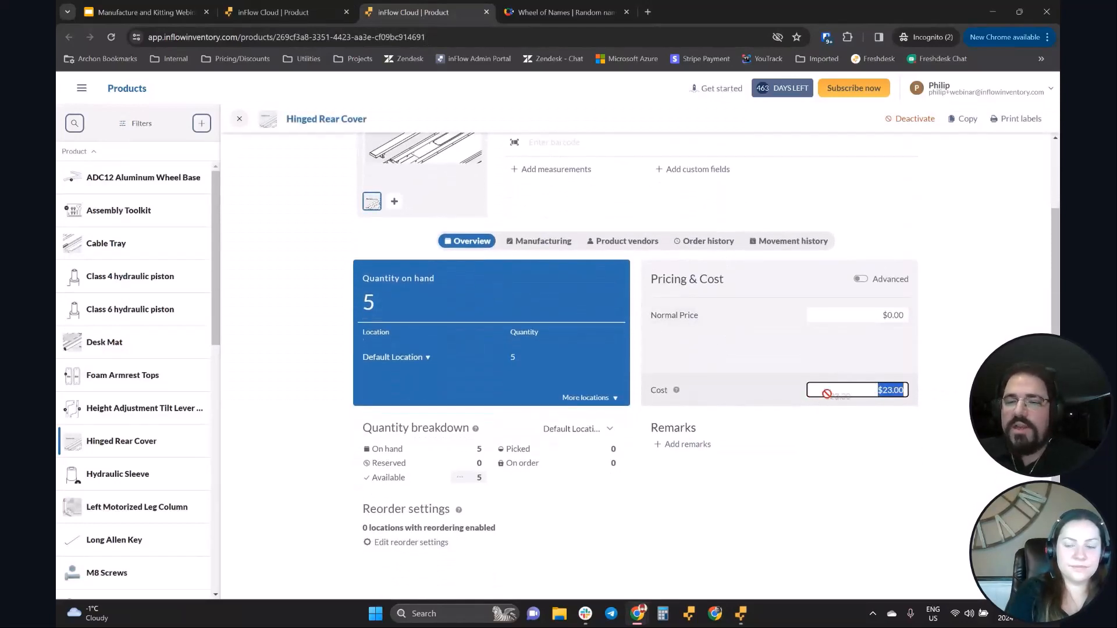
scroll(872, 407, up, 2)
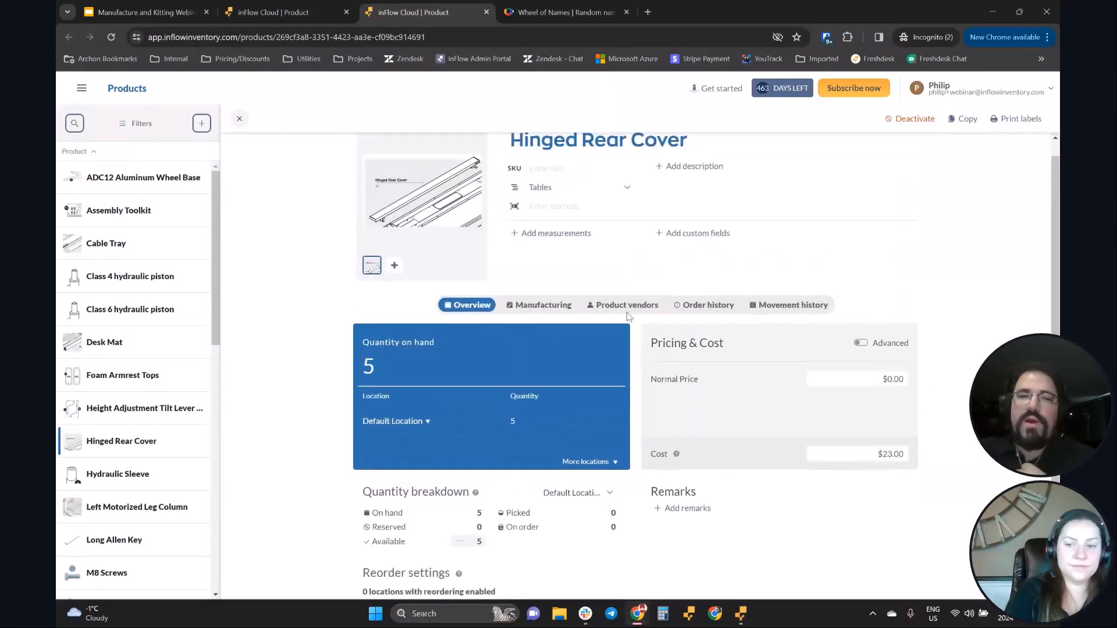
Step: Return to the MAGNUS Pro Motorized Table and review the component subtotal of its bill of materials
click(279, 12)
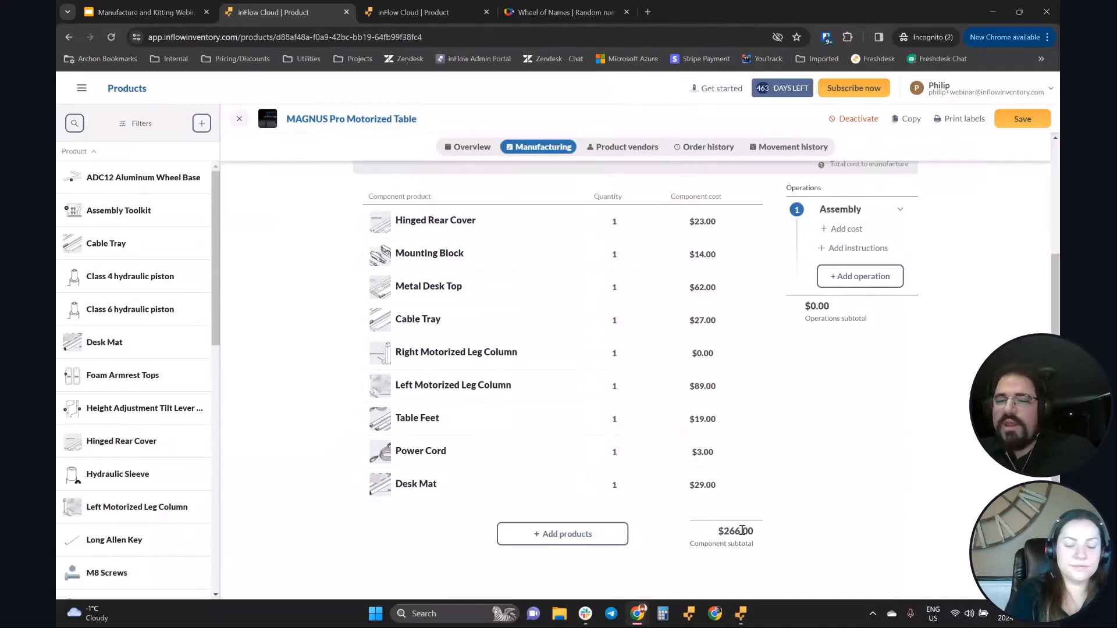
drag(740, 534, 719, 538)
click(776, 536)
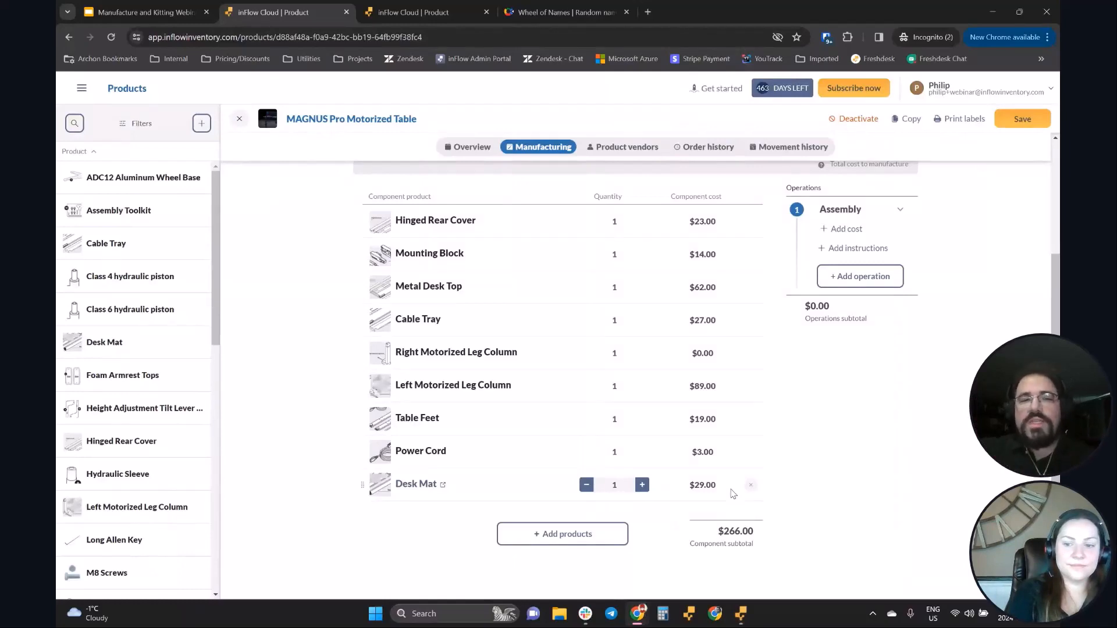
drag(309, 120, 435, 125)
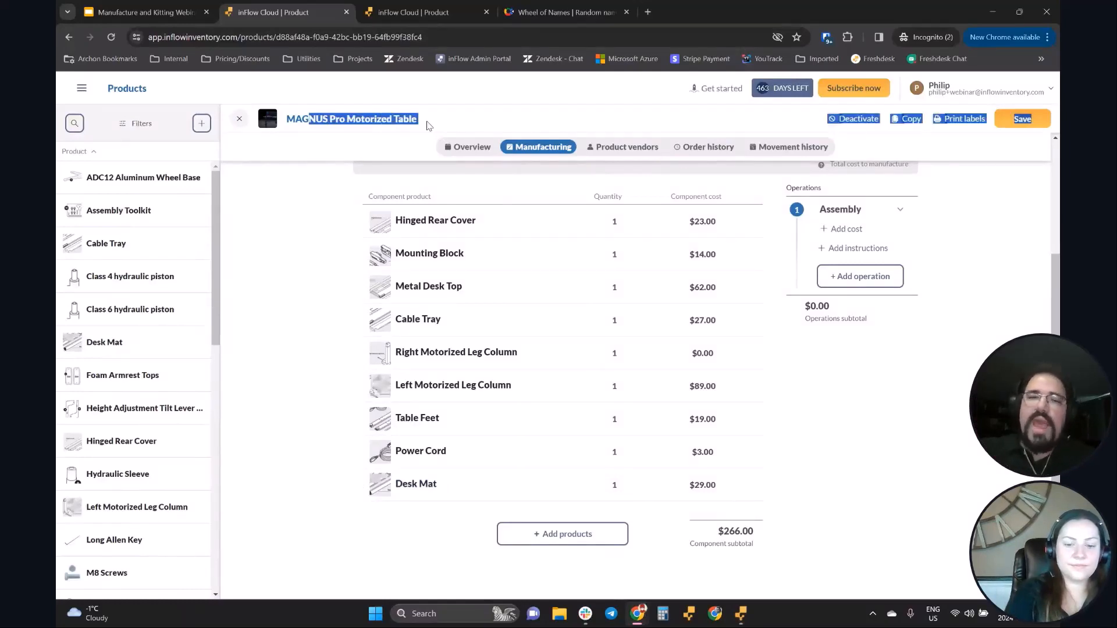
click(396, 121)
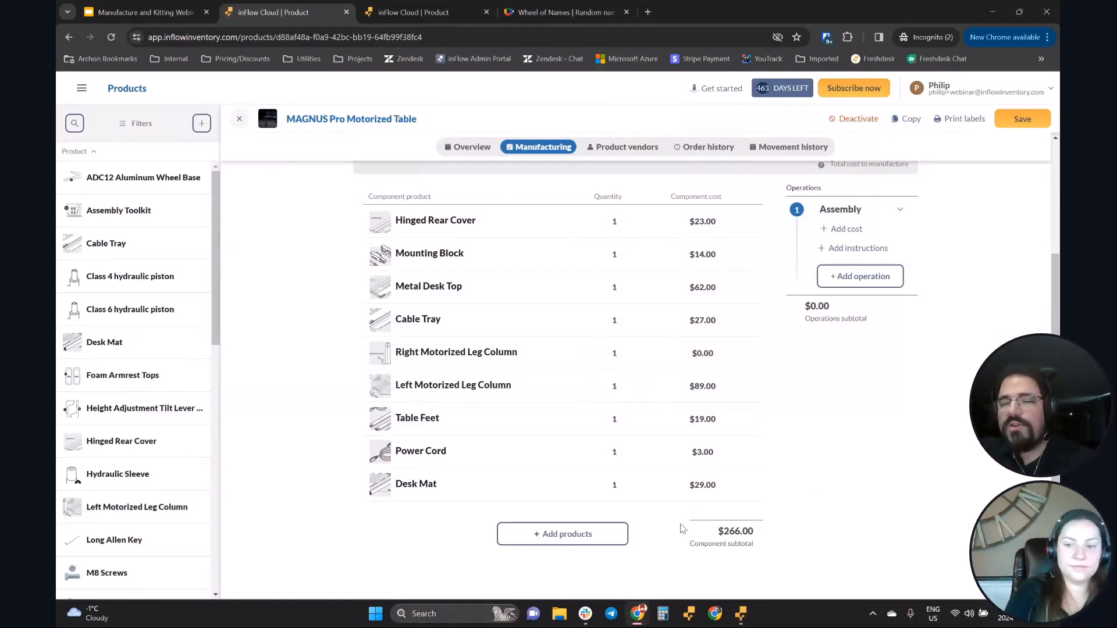
drag(774, 536, 771, 535)
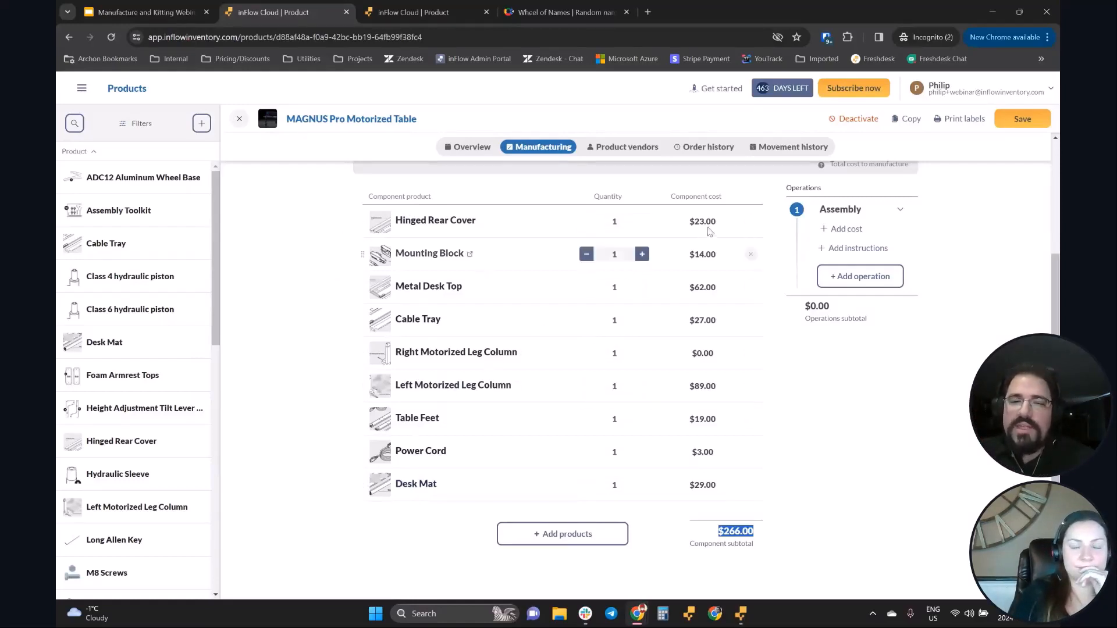
Step: Compare the component costs of the Right Motorized Leg Column and the Left Motorized Leg Column
double_click(697, 353)
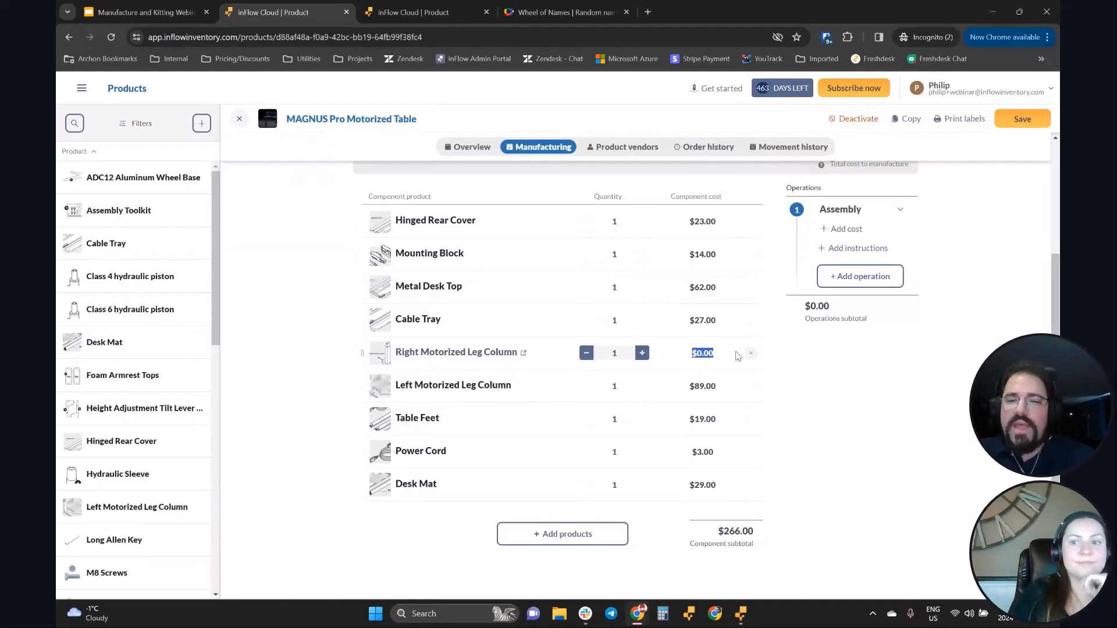
double_click(695, 387)
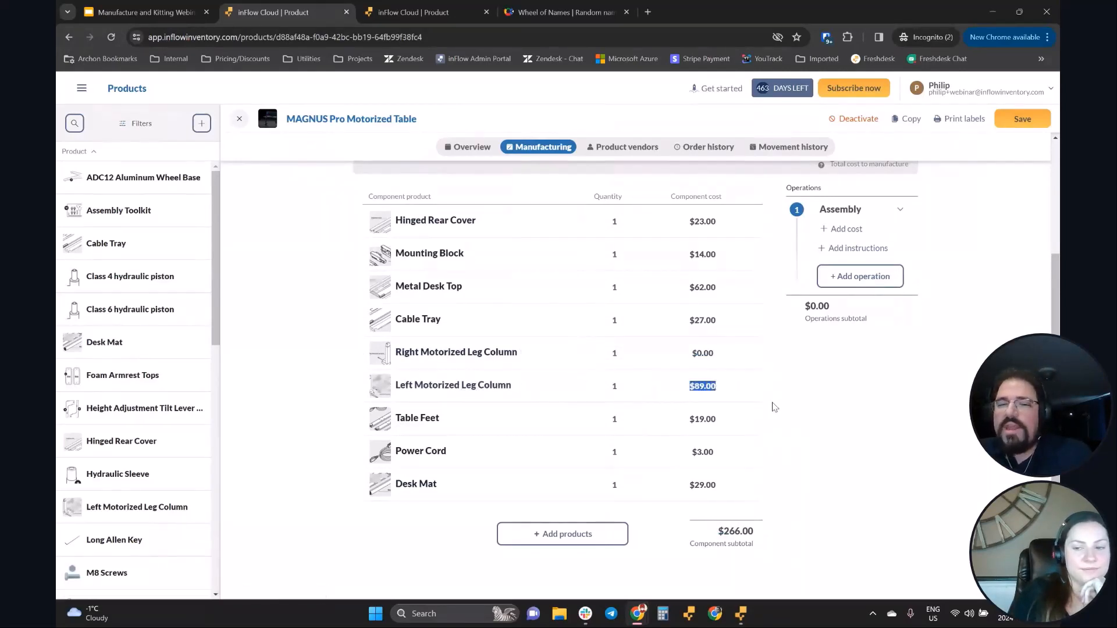
click(812, 414)
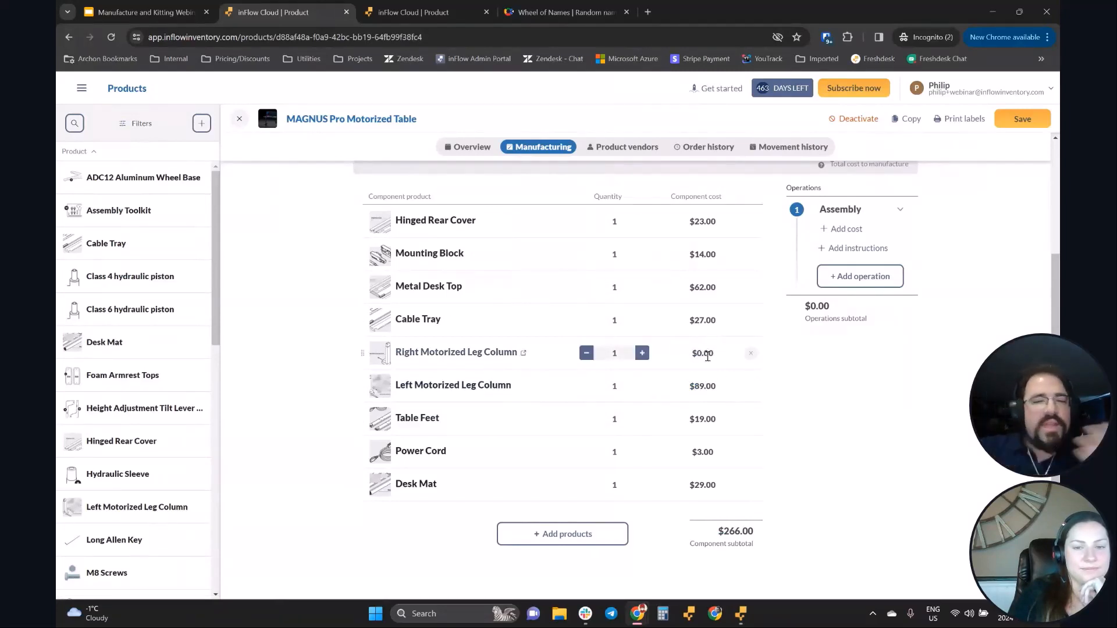
Step: Open the Right Motorized Leg Column's product record and check its cost
click(513, 352)
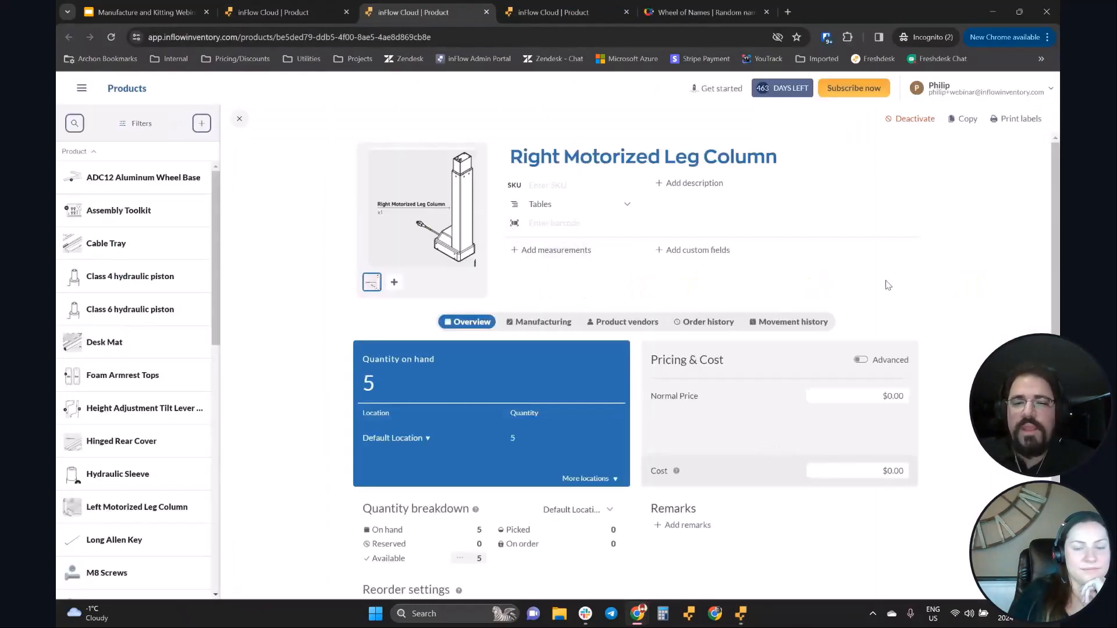
scroll(888, 285, down, 2)
click(858, 391)
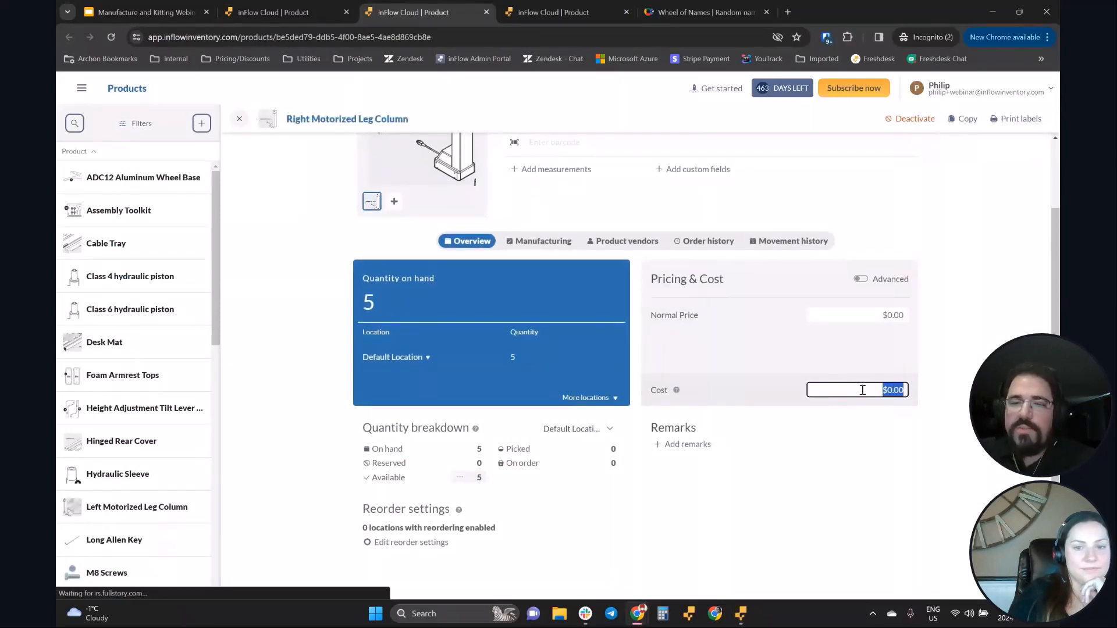
click(855, 408)
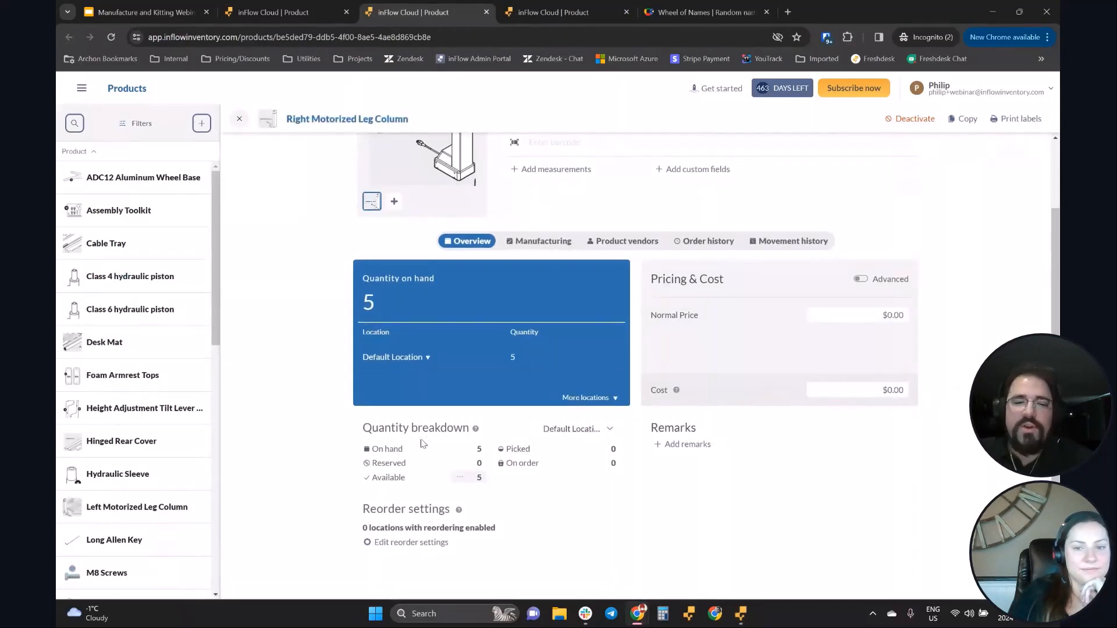
Step: Examine the Right Motorized Leg Column's order history and movement history to find where its stock came from
click(554, 244)
click(707, 242)
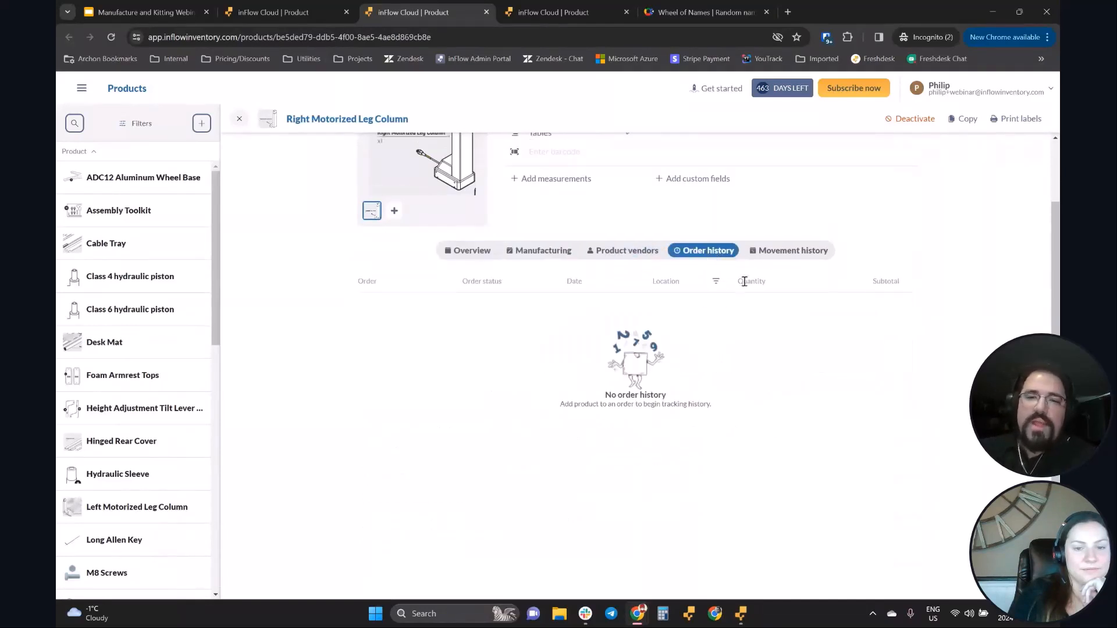
click(793, 250)
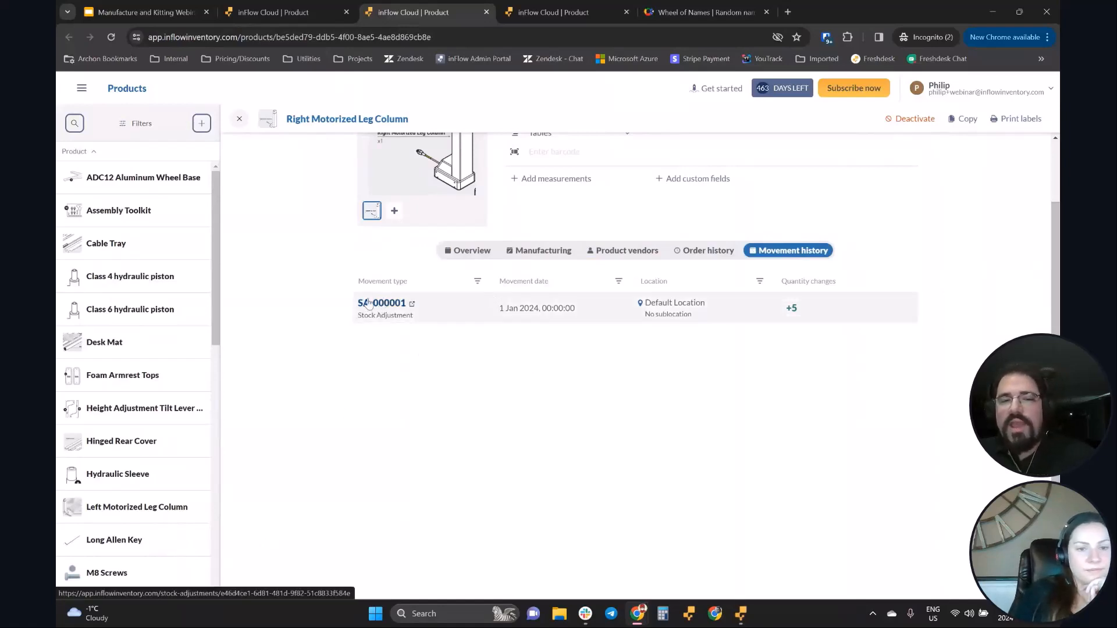
Step: Open the stock adjustment listed in the Right Motorized Leg Column's movement history and cancel it
click(410, 303)
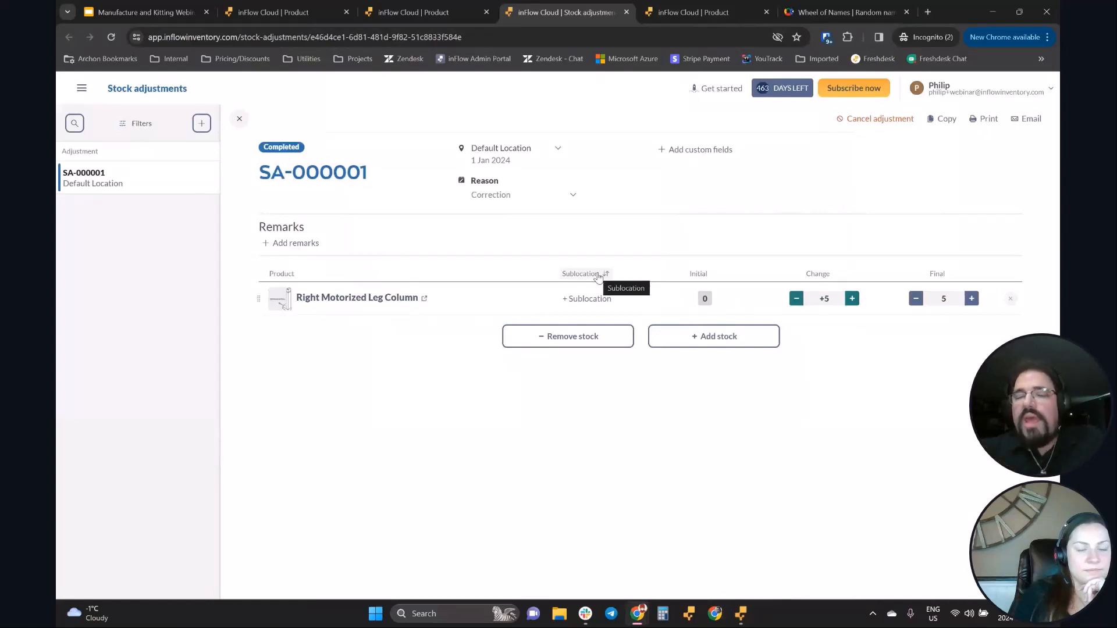
click(626, 12)
click(406, 304)
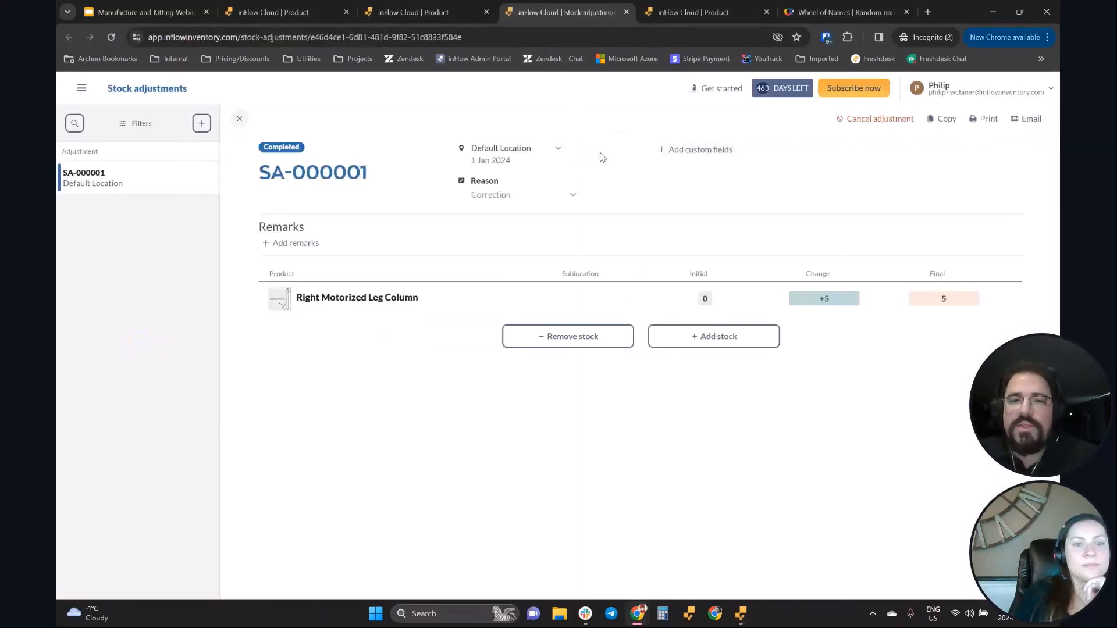
click(873, 122)
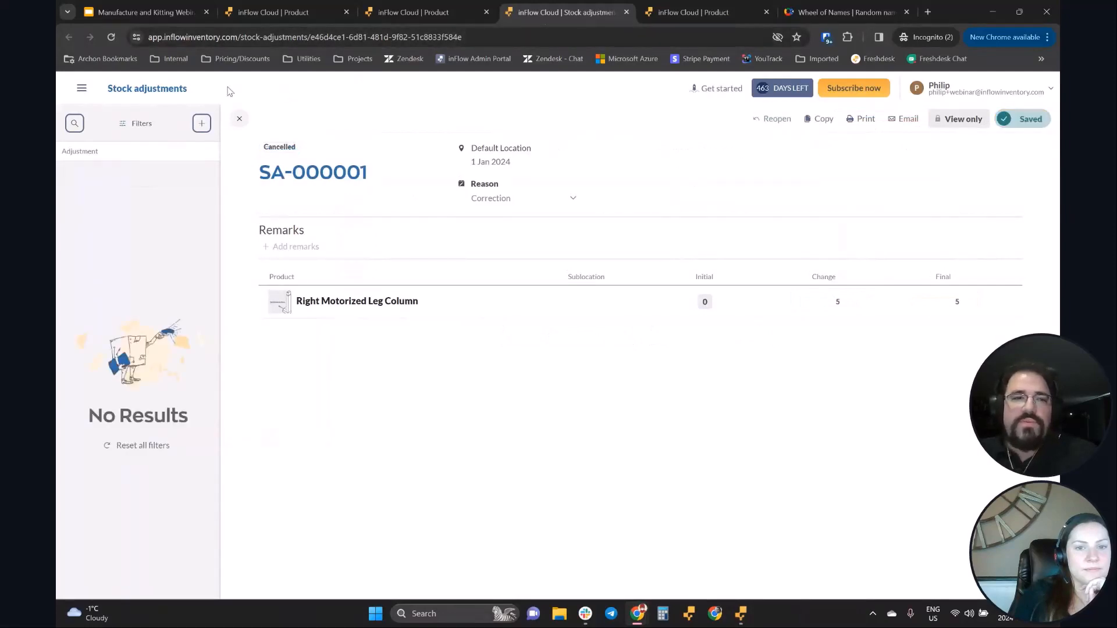
Step: Start a new purchase order with Secret Lab as the vendor
click(82, 89)
scroll(99, 337, down, 3)
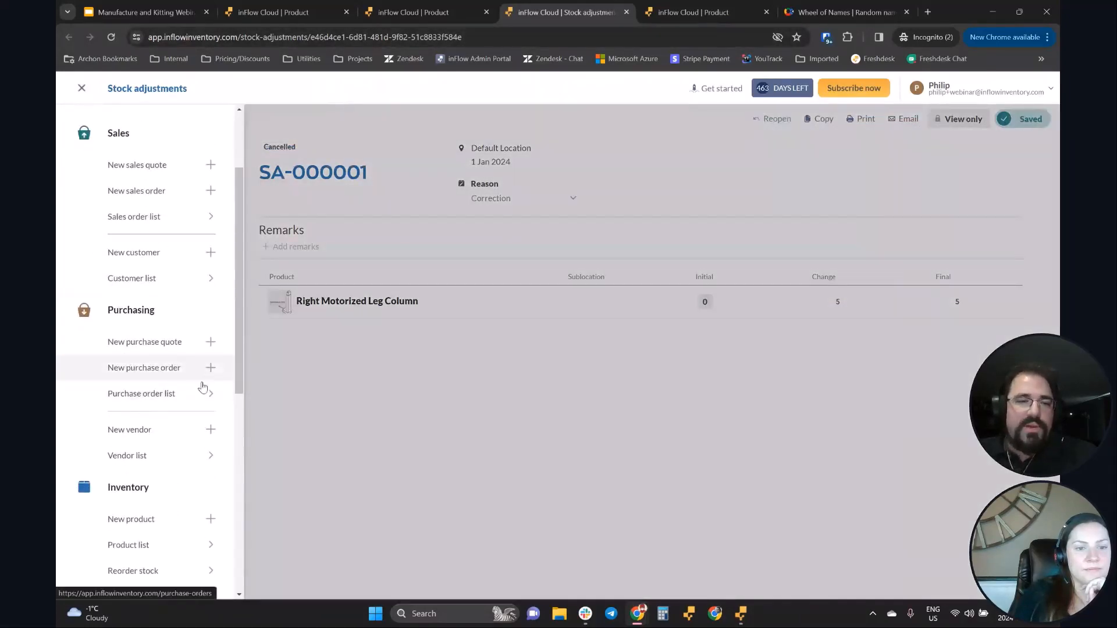
click(157, 372)
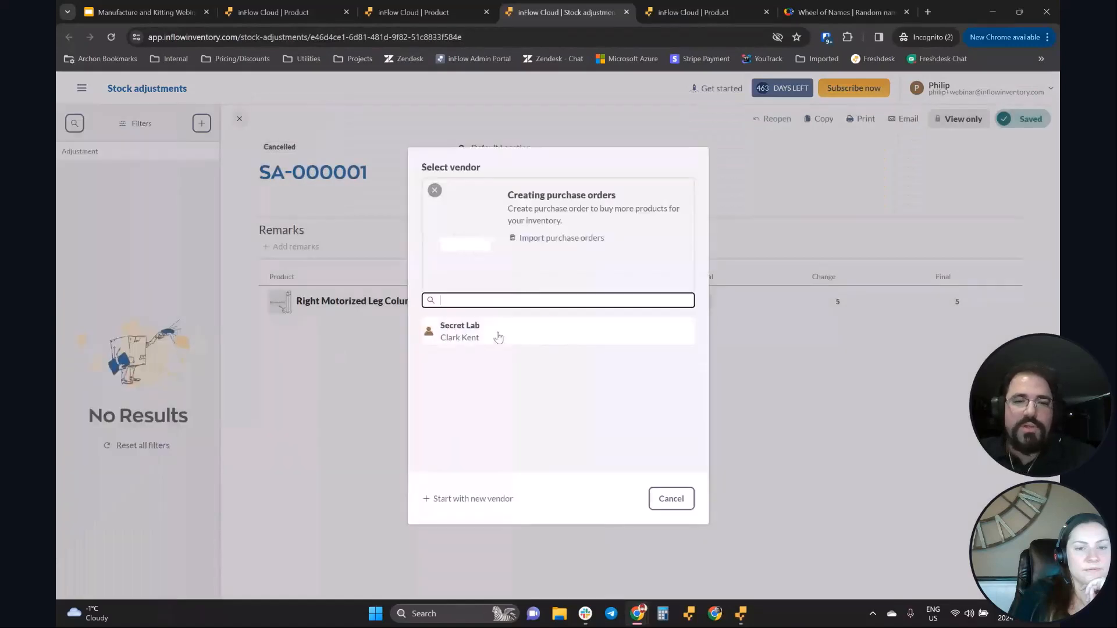
click(582, 332)
Step: Add the Right Motorized Leg Column to the purchase order with a quantity of 5
click(615, 445)
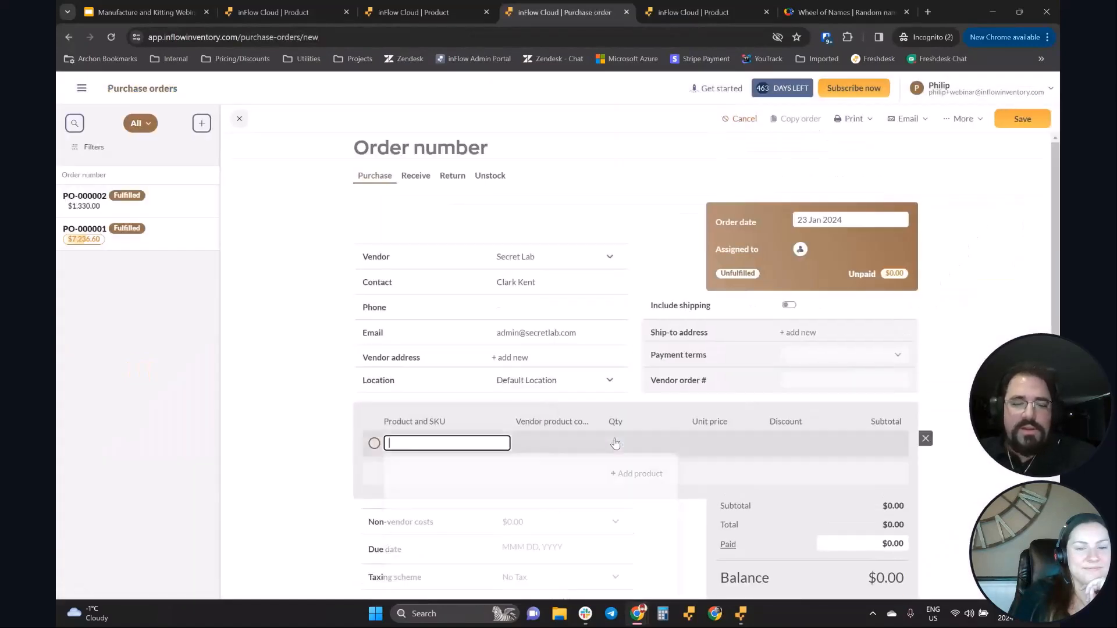
text(right)
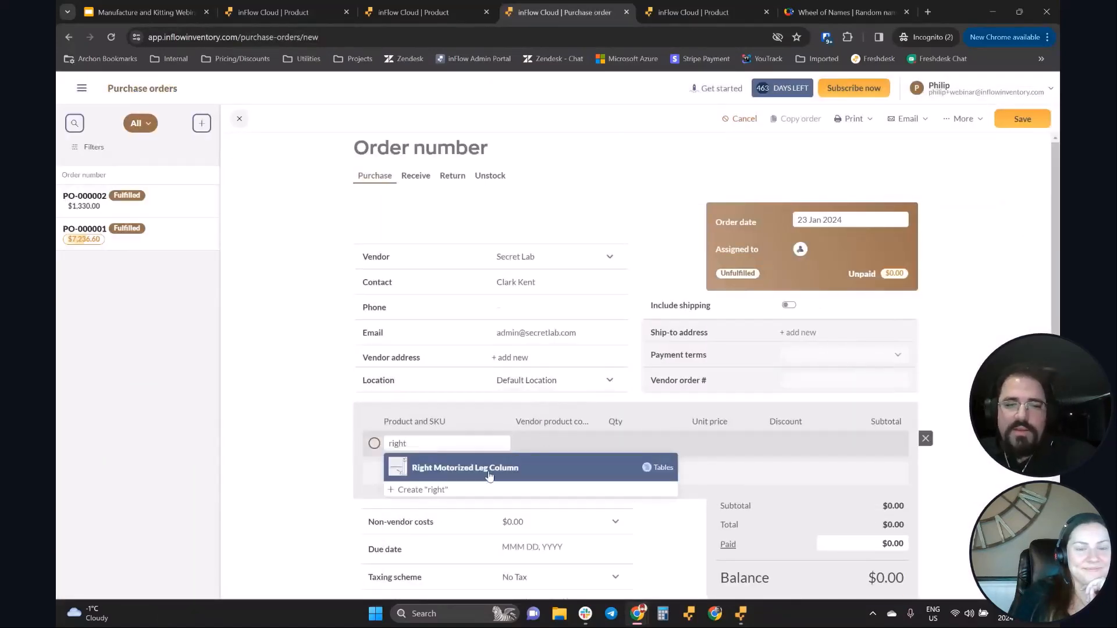
key(Return)
click(675, 443)
click(675, 443)
click(675, 444)
click(675, 443)
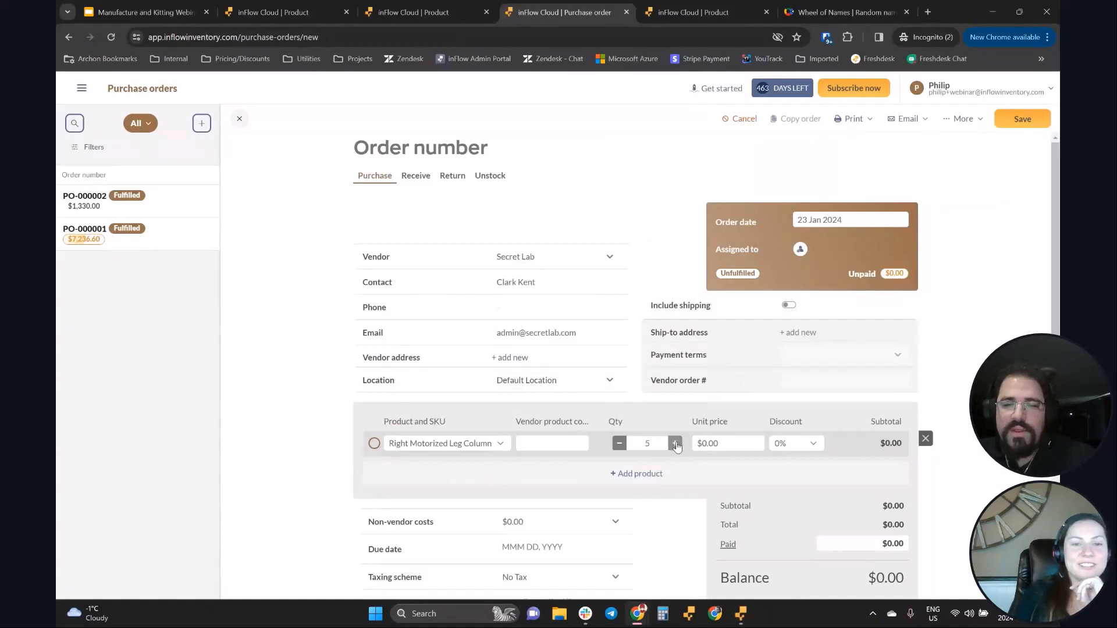
Step: Set the Right Motorized Leg Column's unit price to $89.00 and save the purchase order
click(730, 442)
text(89)
key(Tab)
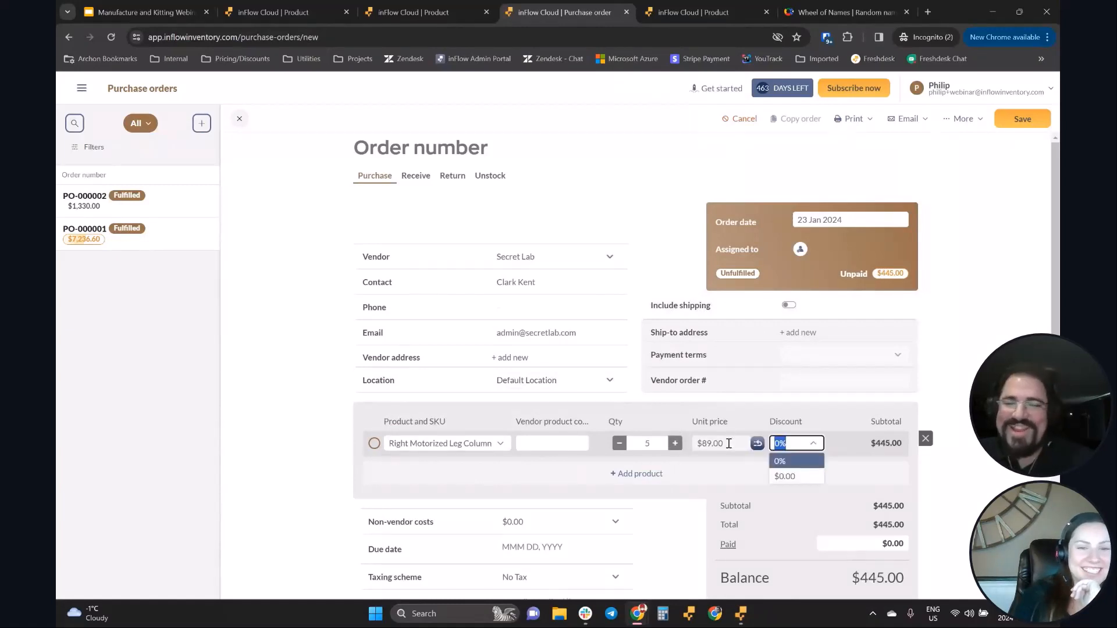
click(1026, 125)
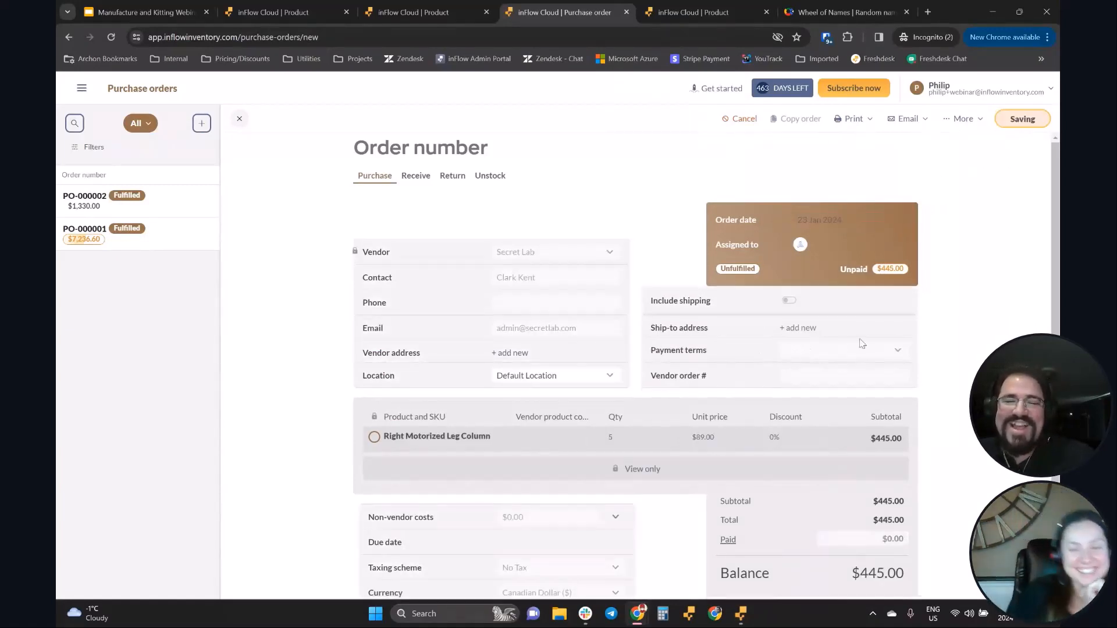
Step: Fulfill the saved purchase order and mark it as paid
scroll(934, 507, down, 4)
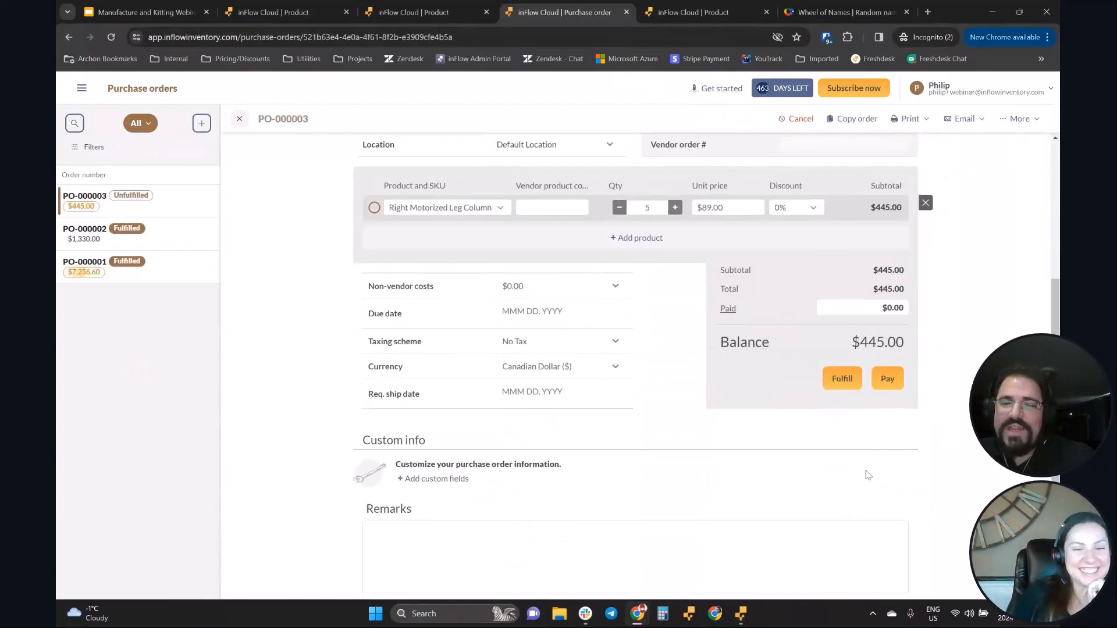
click(844, 378)
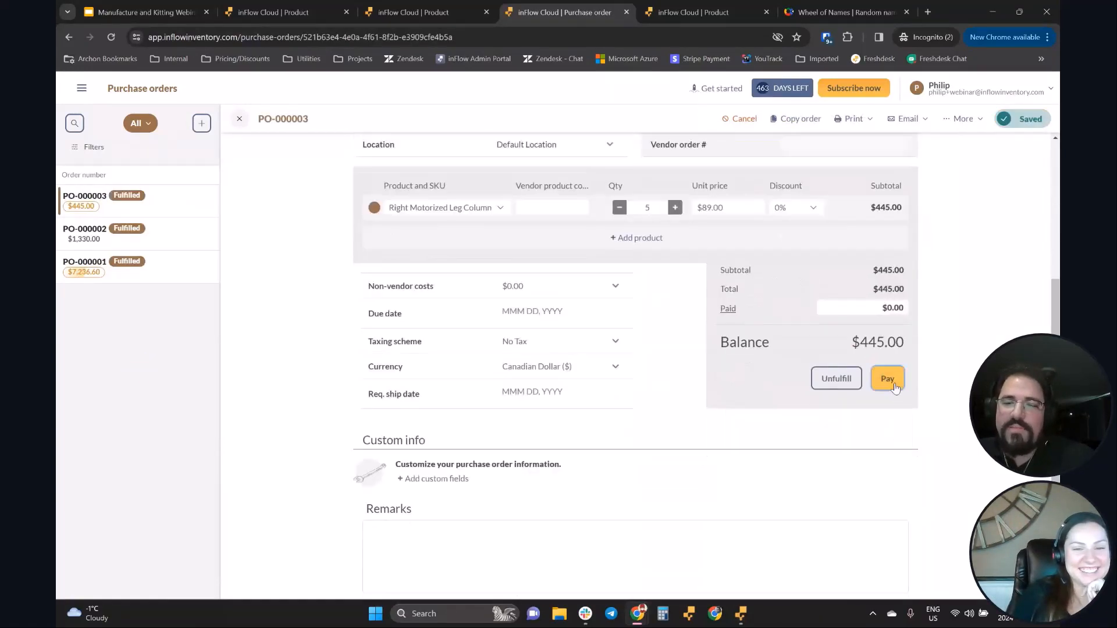
click(881, 378)
Step: Reload the Right Motorized Leg Column's product record and check its cost and movement history
click(442, 12)
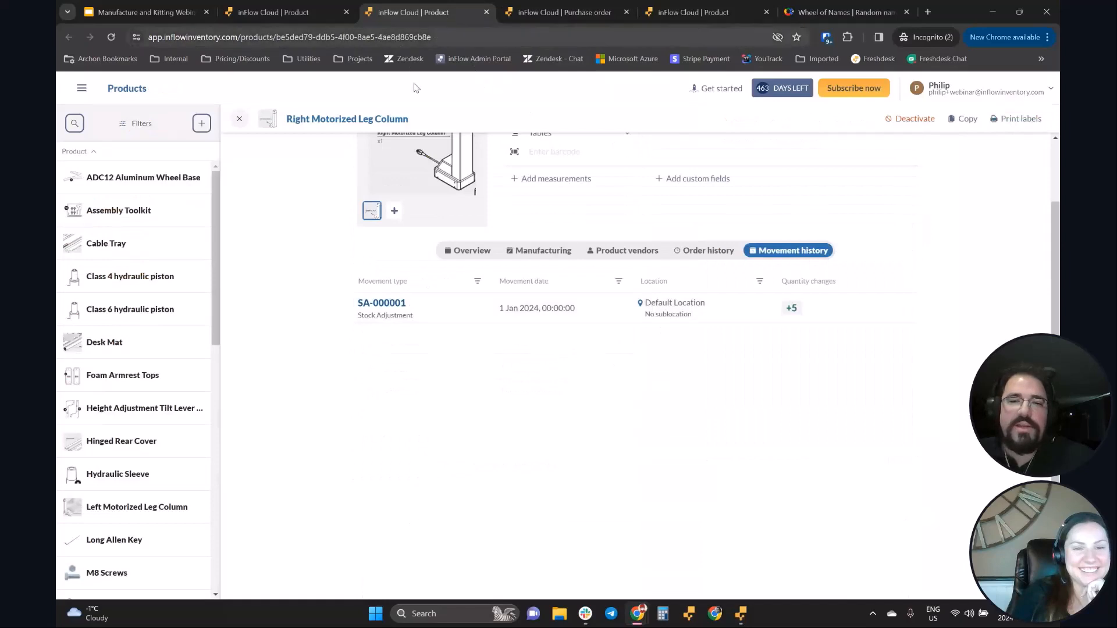
key(F5)
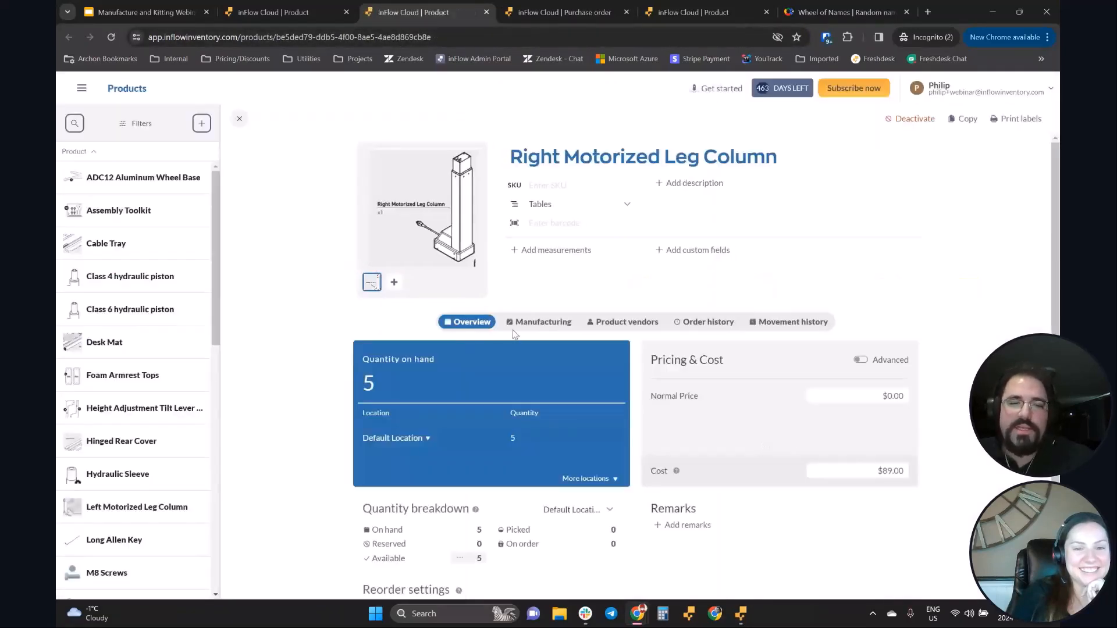
scroll(514, 334, down, 2)
click(884, 390)
drag(890, 390, 892, 386)
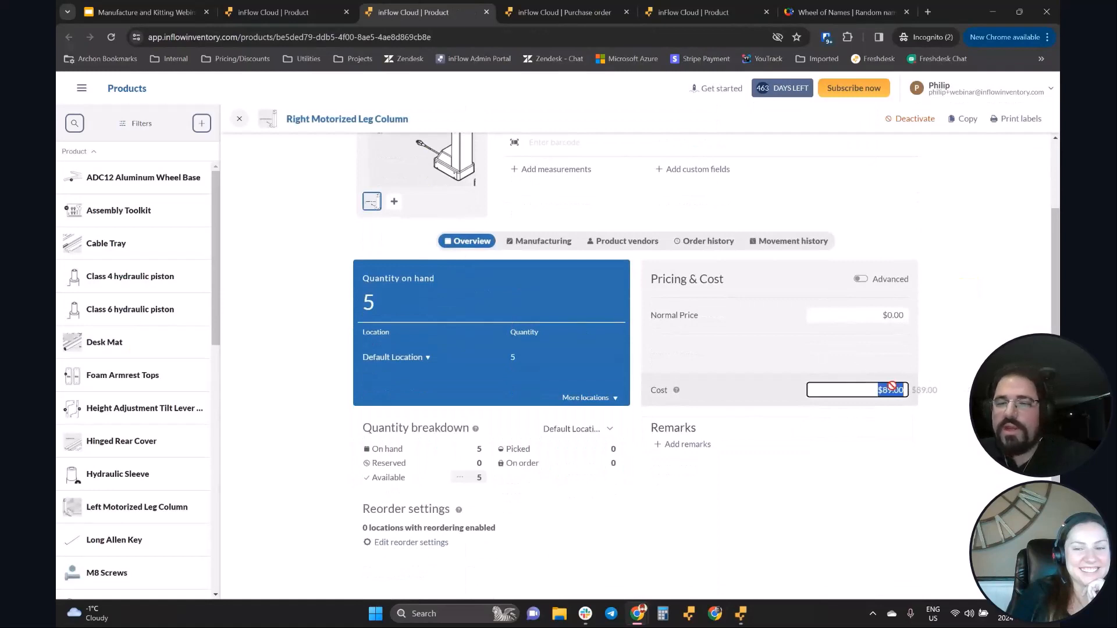
scroll(701, 304, up, 2)
click(776, 323)
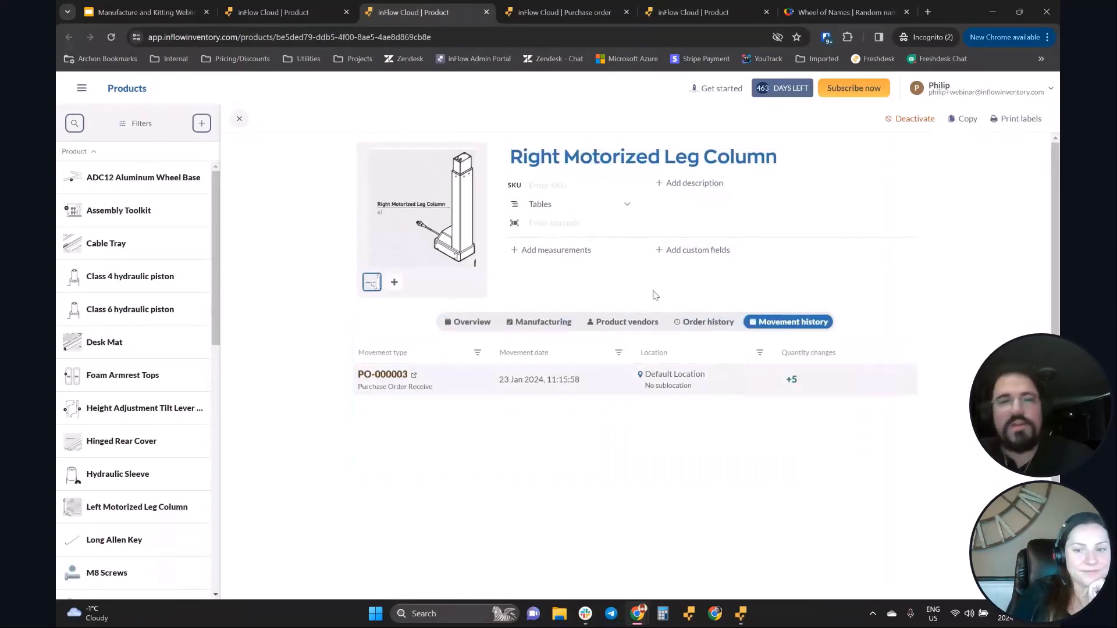
Step: Reload the MAGNUS Pro Motorized Table's record and check the component costs and subtotal in its bill of materials
click(327, 13)
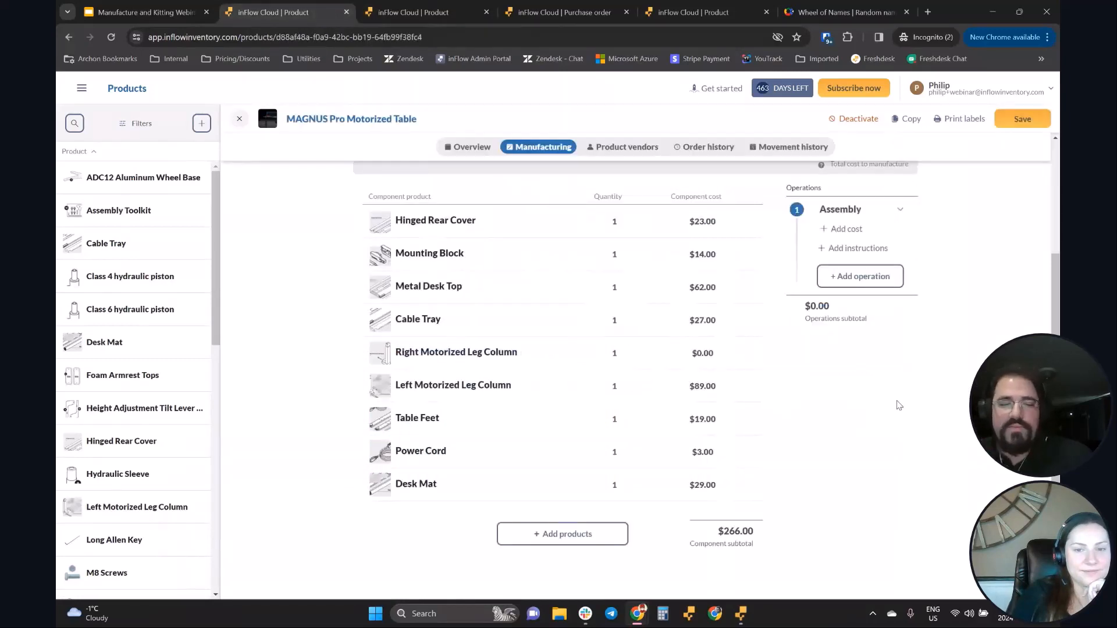
key(F5)
key(Return)
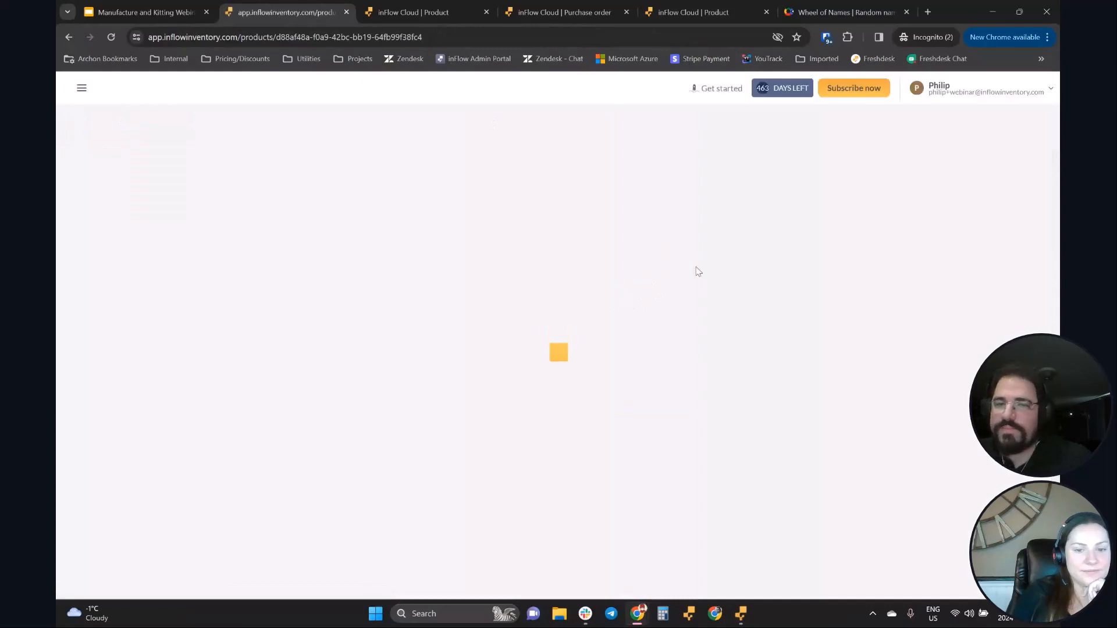
scroll(826, 252, down, 2)
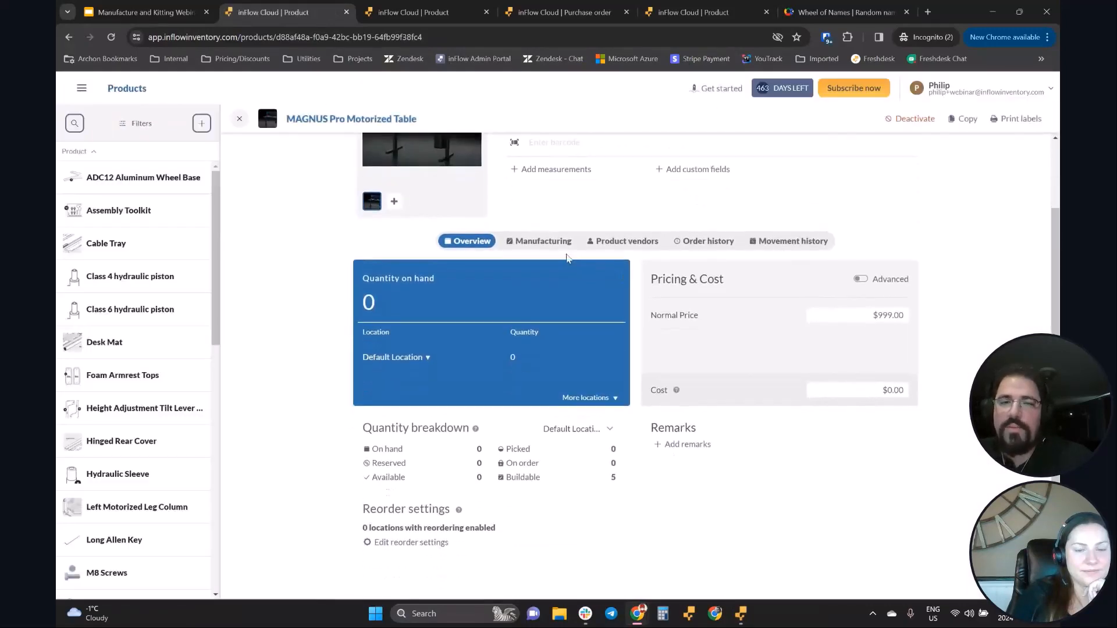
click(544, 241)
scroll(898, 236, down, 3)
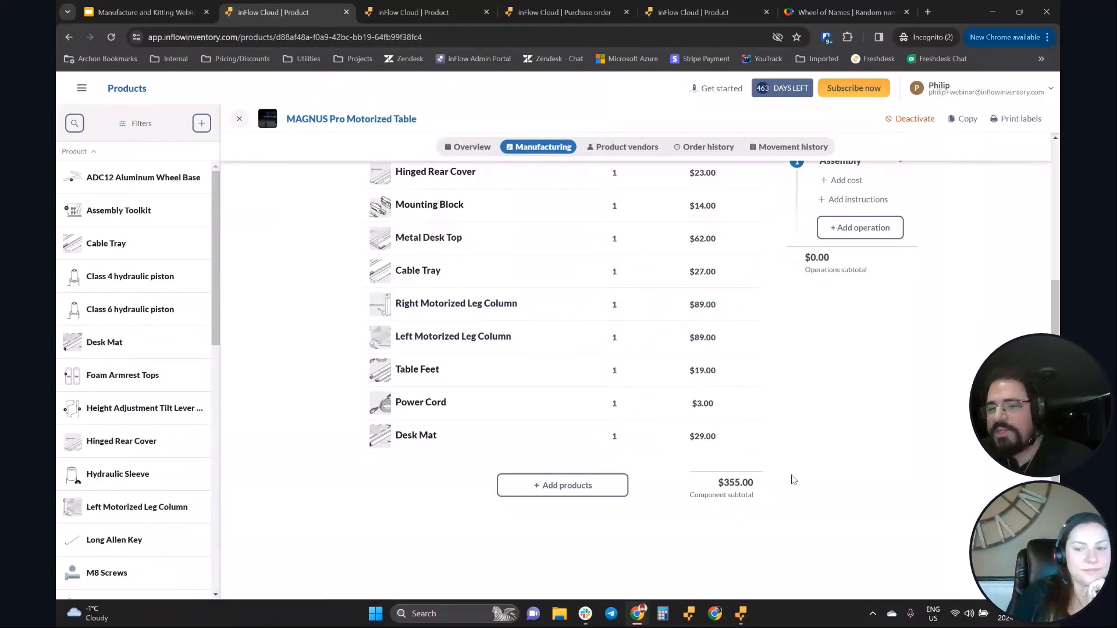
drag(716, 487, 772, 483)
click(760, 469)
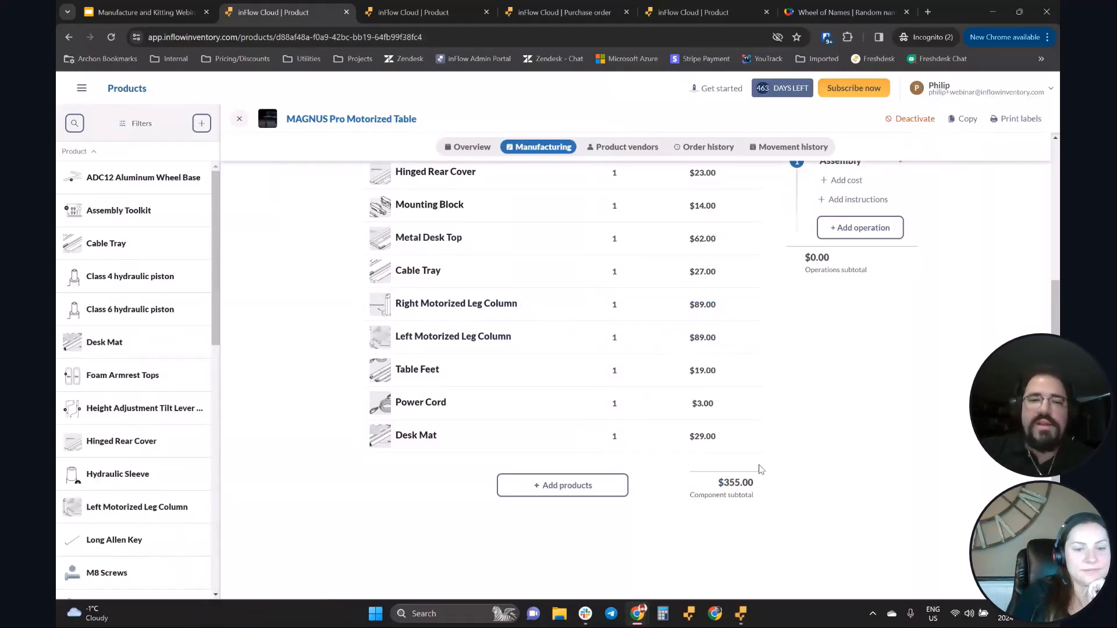
scroll(791, 424, up, 5)
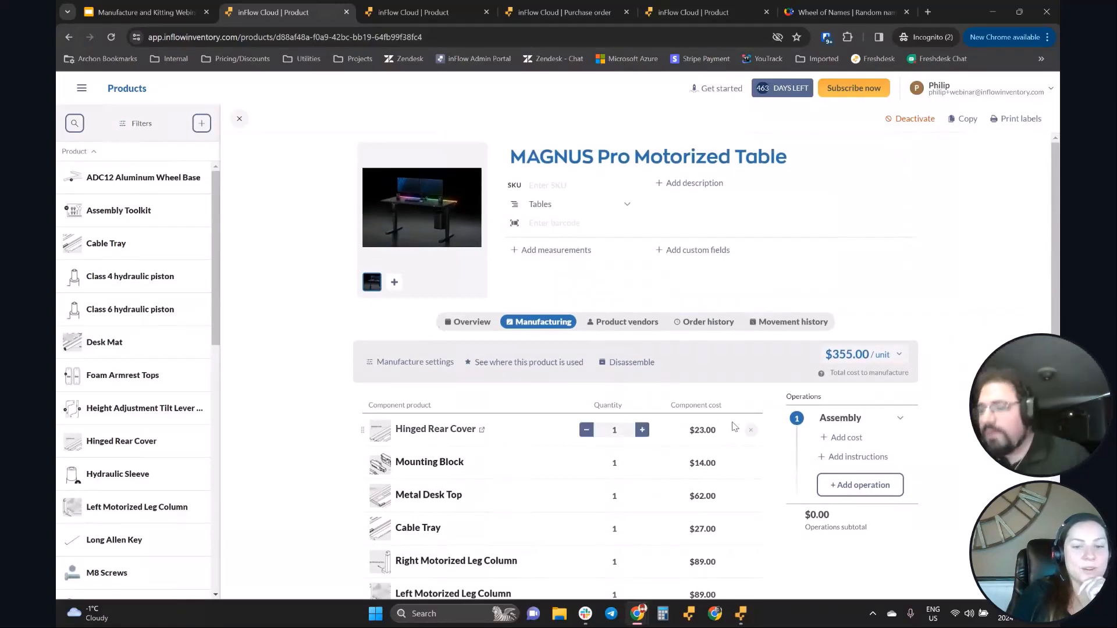
Step: View the list of products that can be added to the table's bill of materials, and close it without adding any
scroll(709, 427, down, 4)
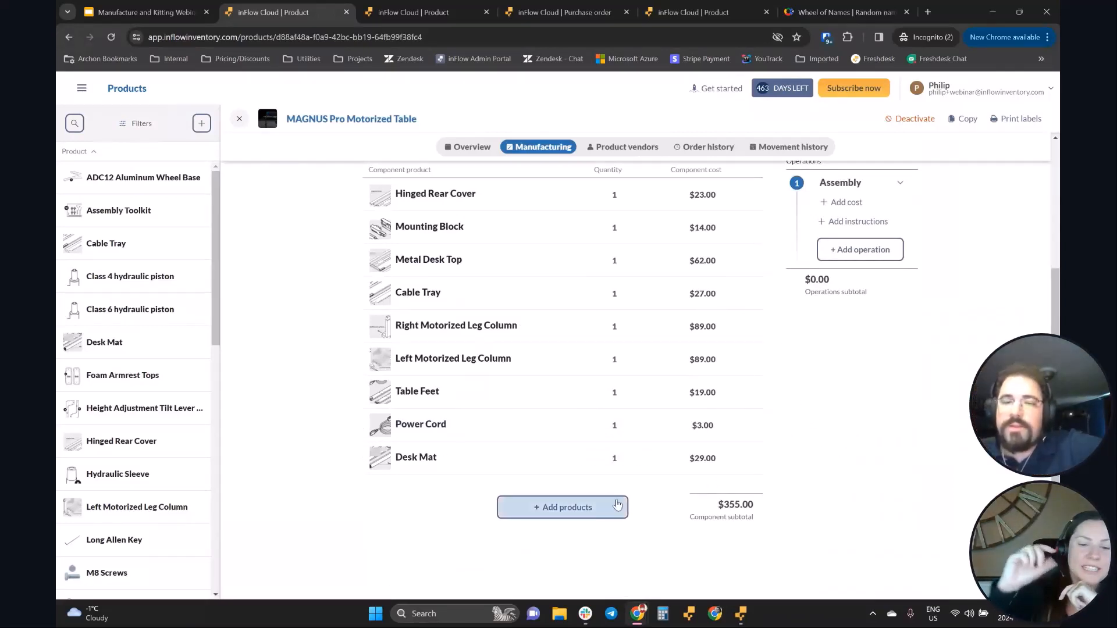
click(581, 507)
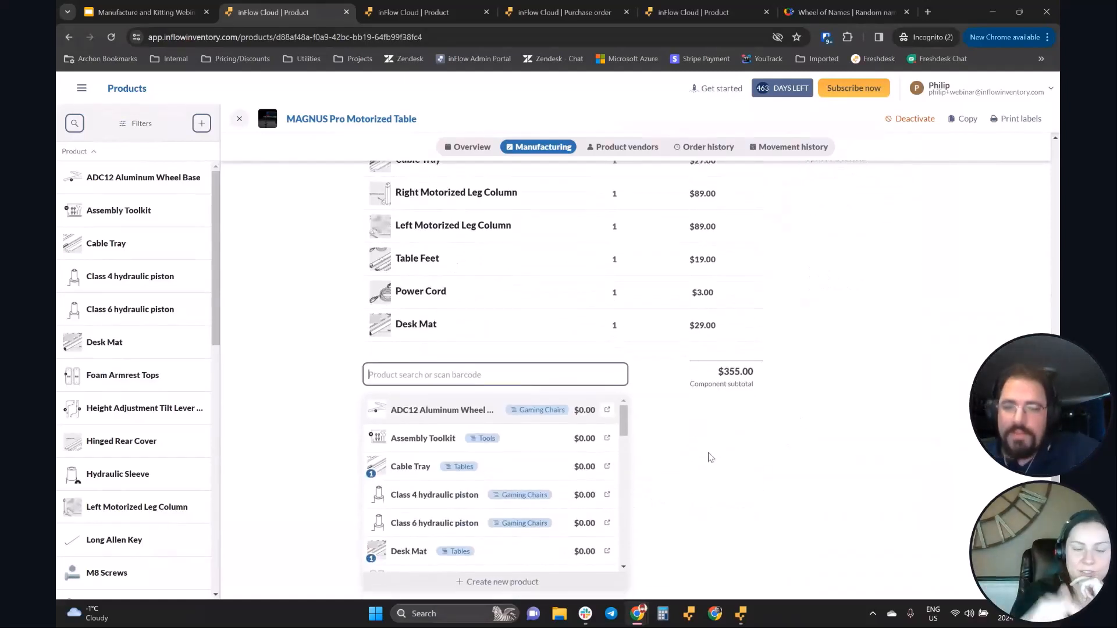
drag(624, 430, 629, 556)
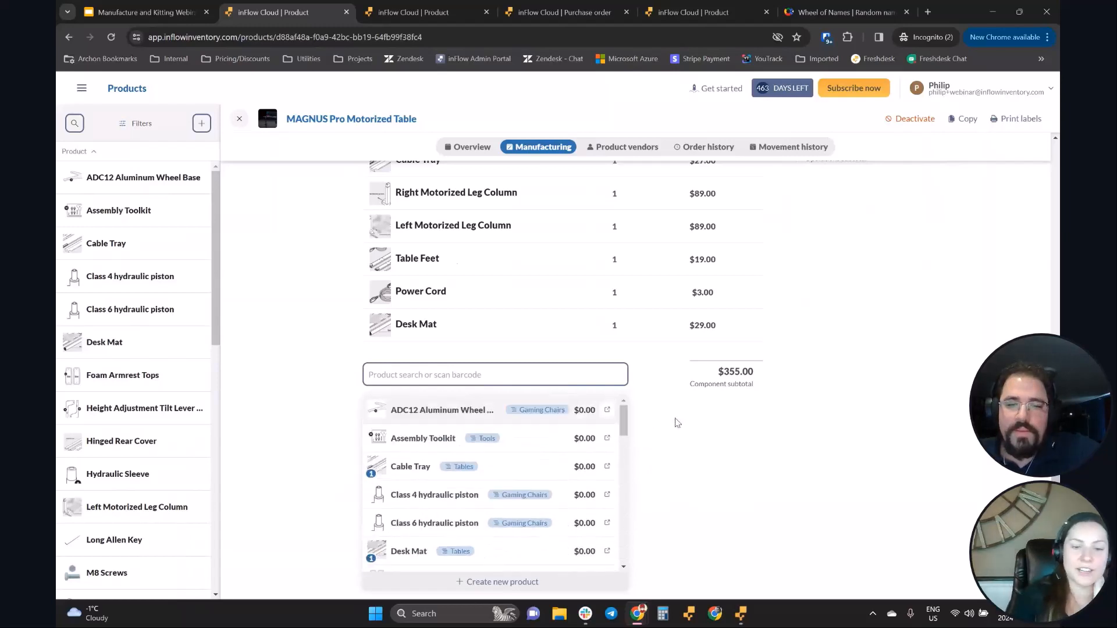
click(811, 393)
scroll(815, 357, up, 2)
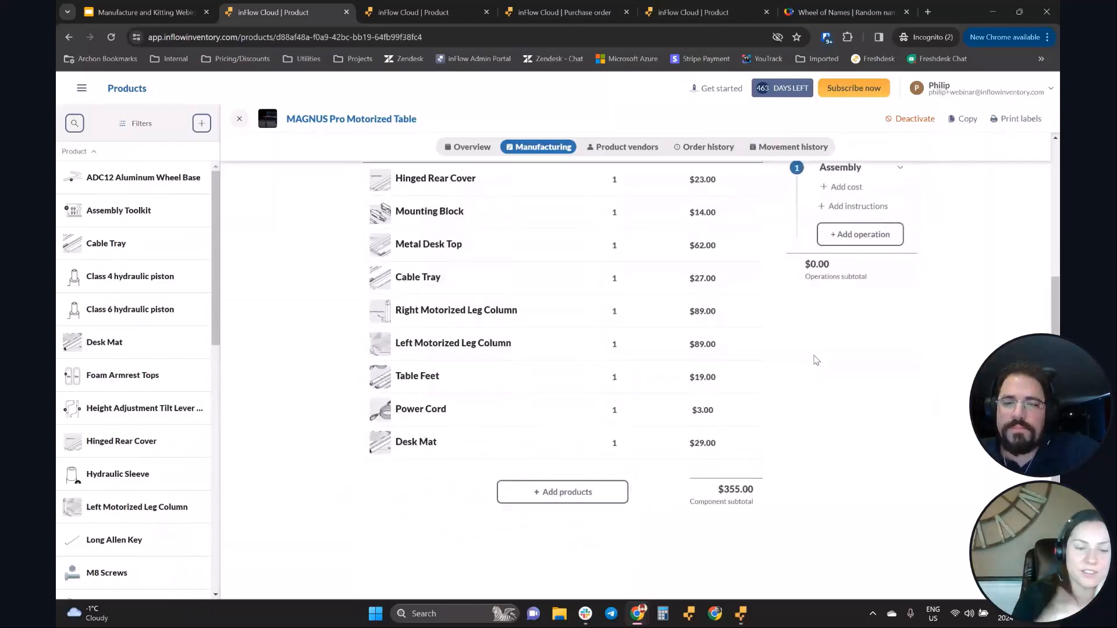
scroll(815, 360, up, 1)
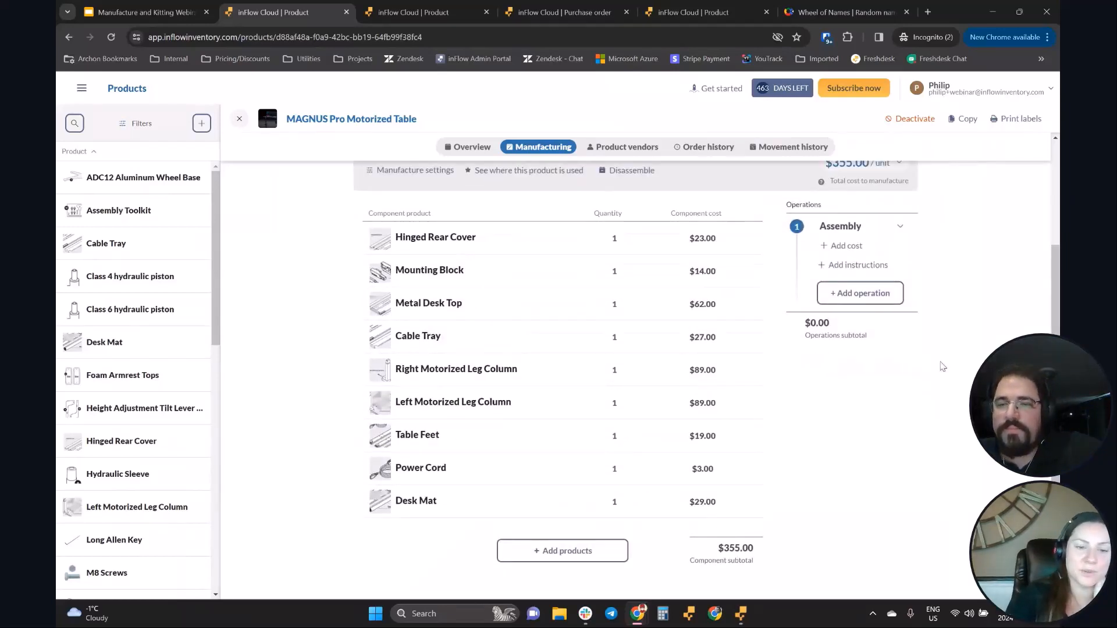
scroll(590, 462, down, 2)
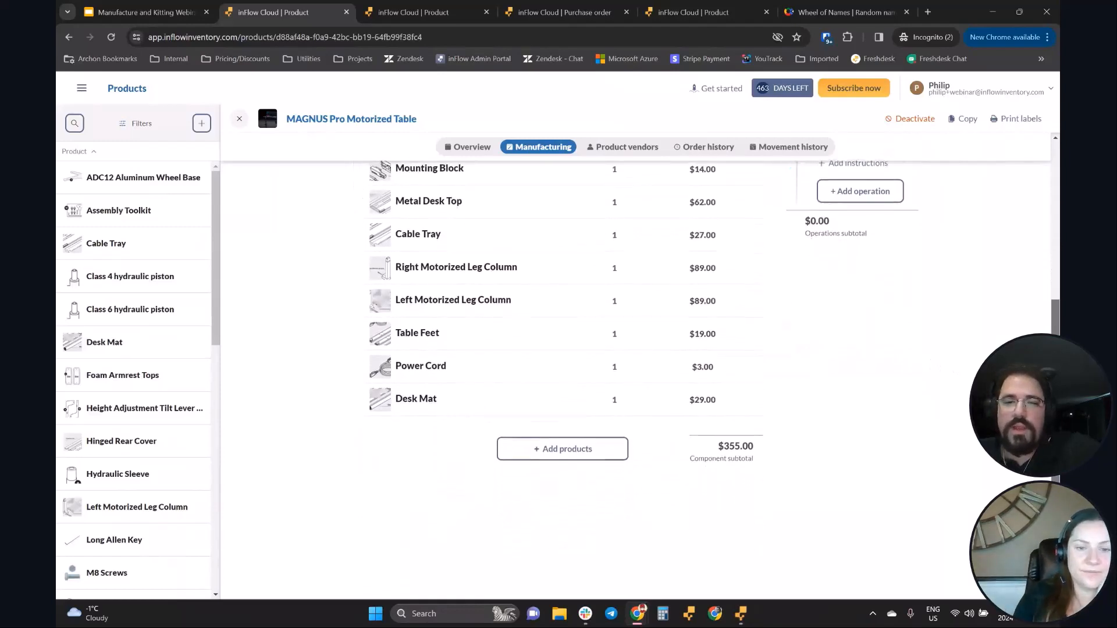
Step: Open the Reversible Philips + Hex Screw Bit from the list of addable components, check its normal price and cost, and close its record
click(588, 449)
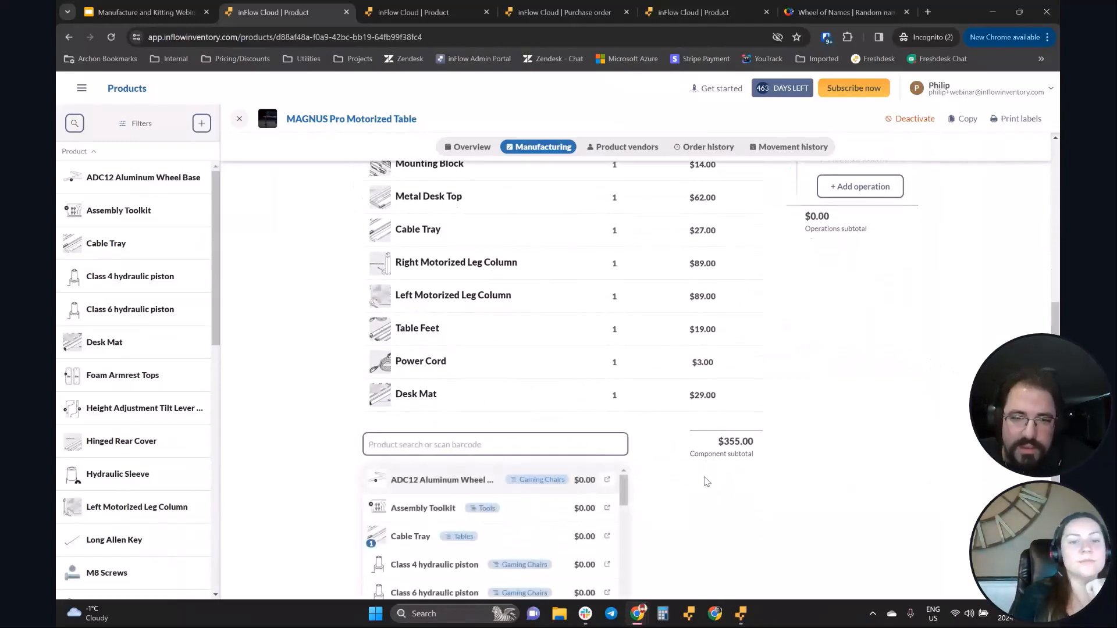
scroll(698, 471, down, 1)
drag(623, 422, 624, 461)
scroll(596, 433, down, 2)
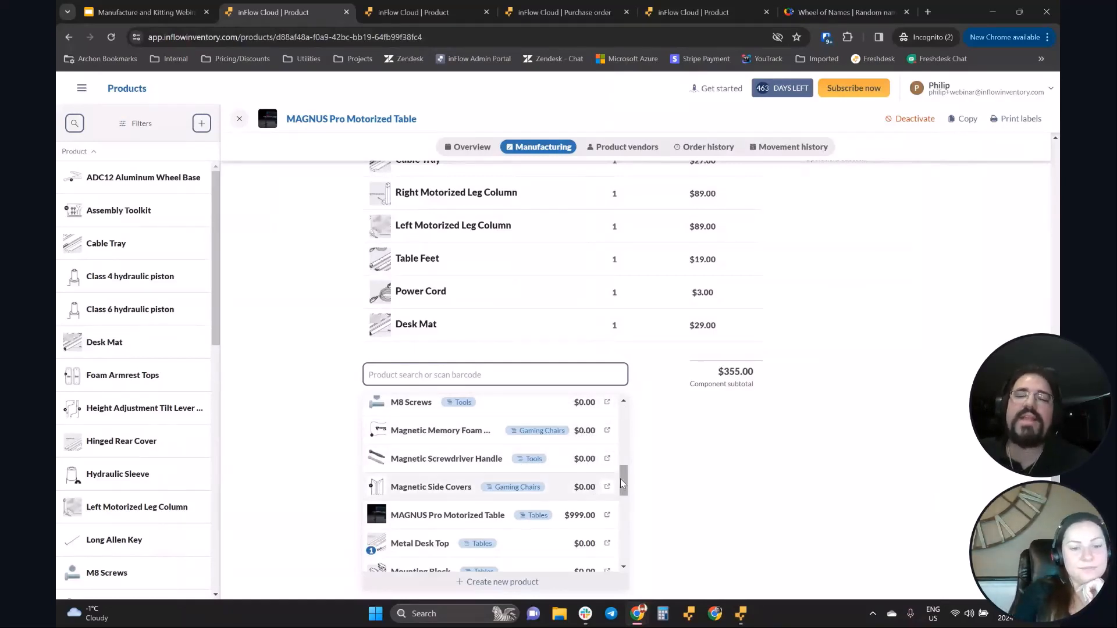
scroll(621, 482, down, 2)
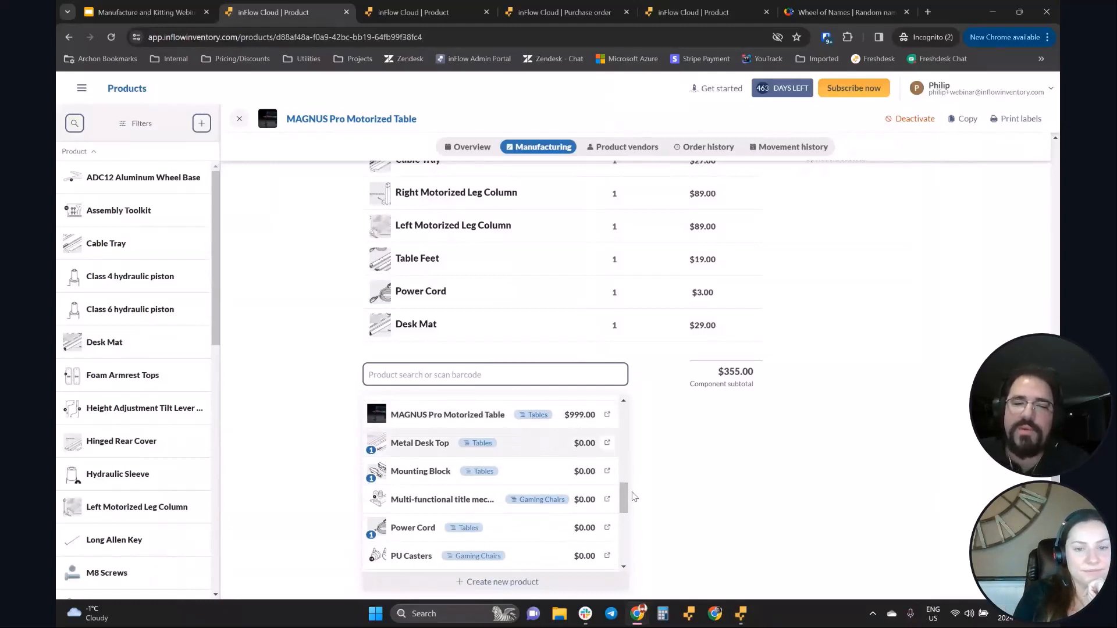
scroll(605, 465, down, 4)
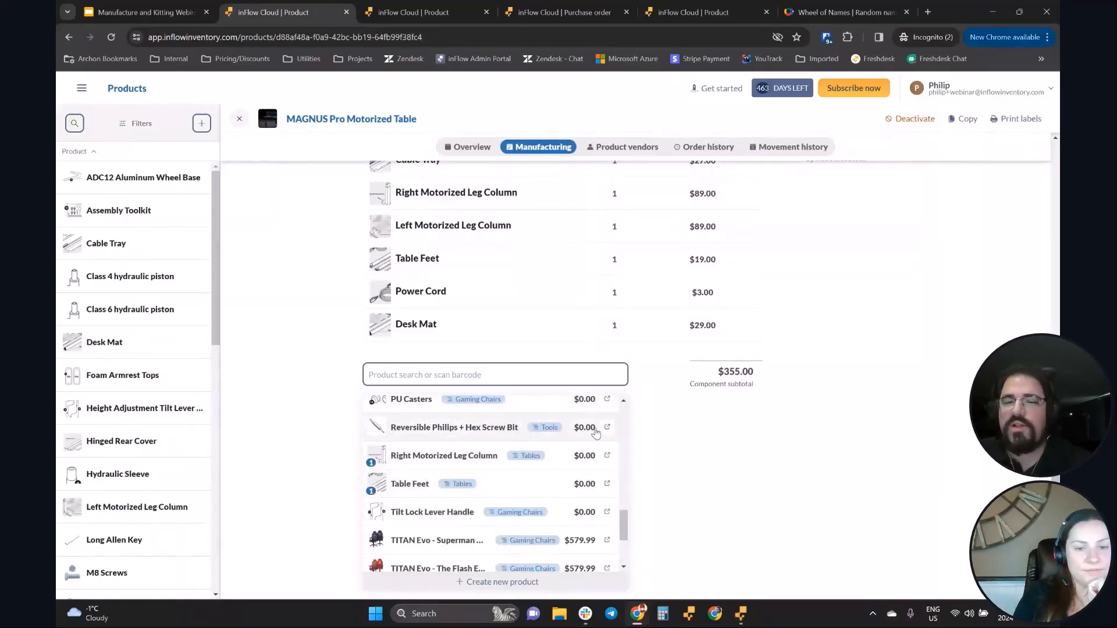
click(607, 428)
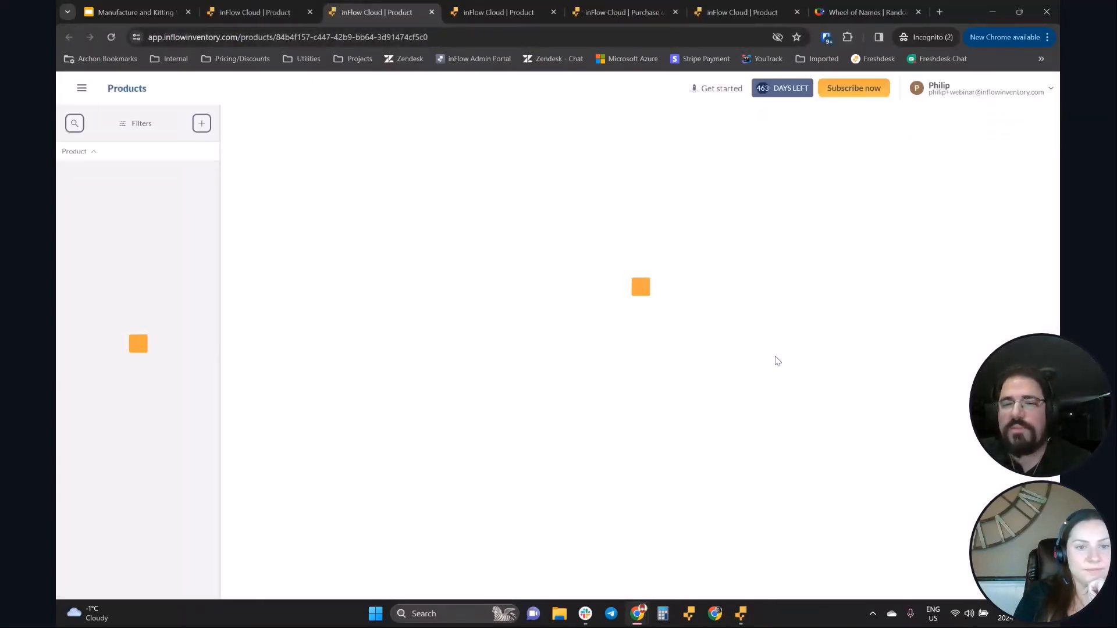
click(838, 394)
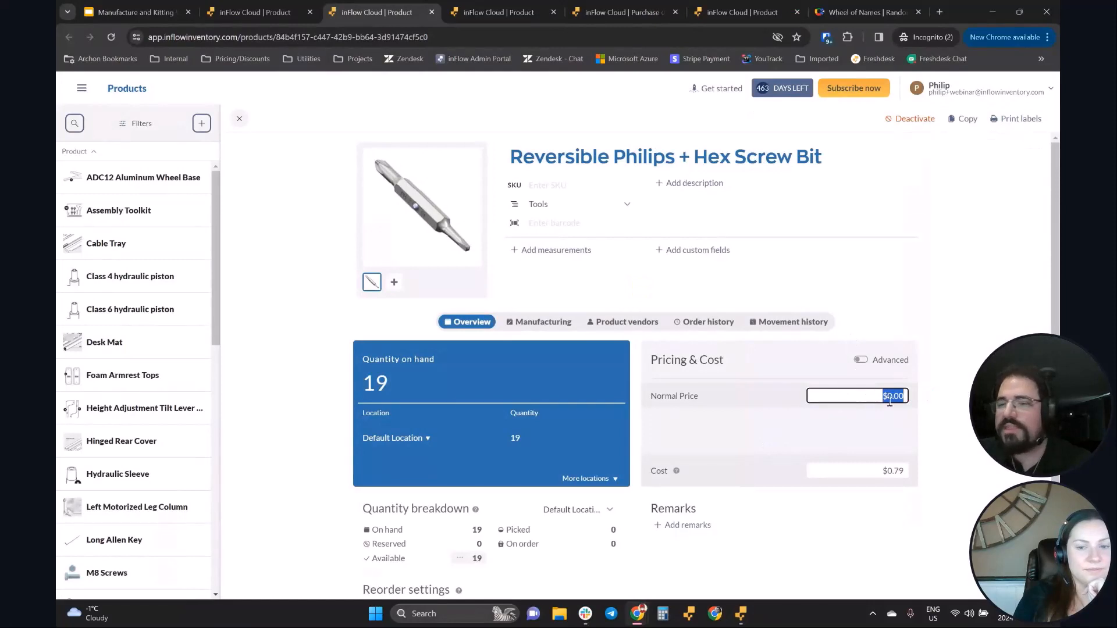
click(885, 471)
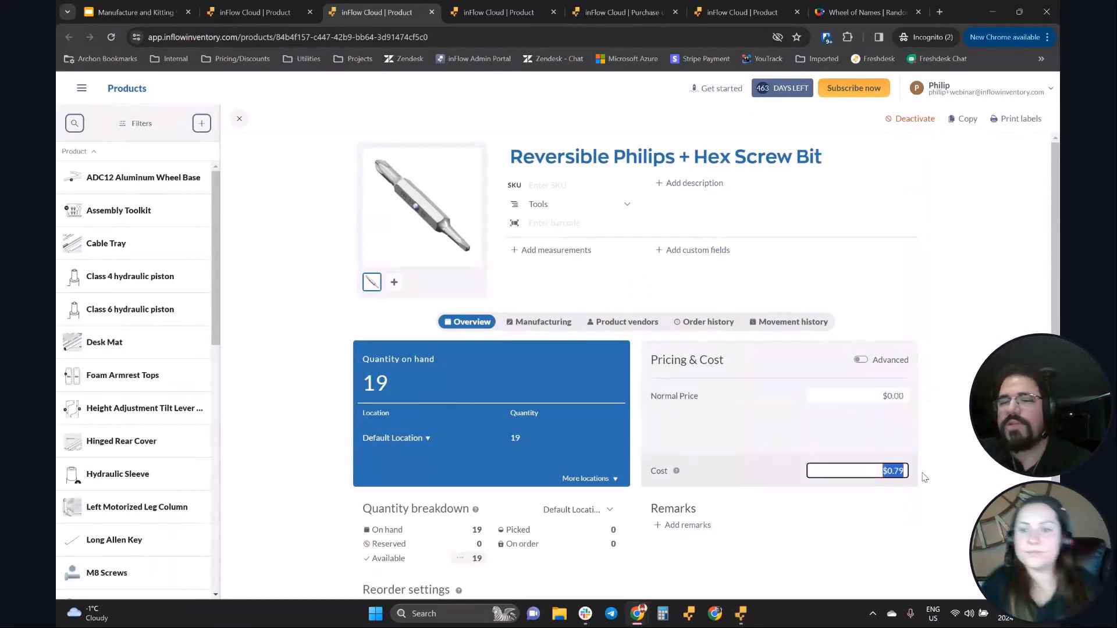
click(431, 12)
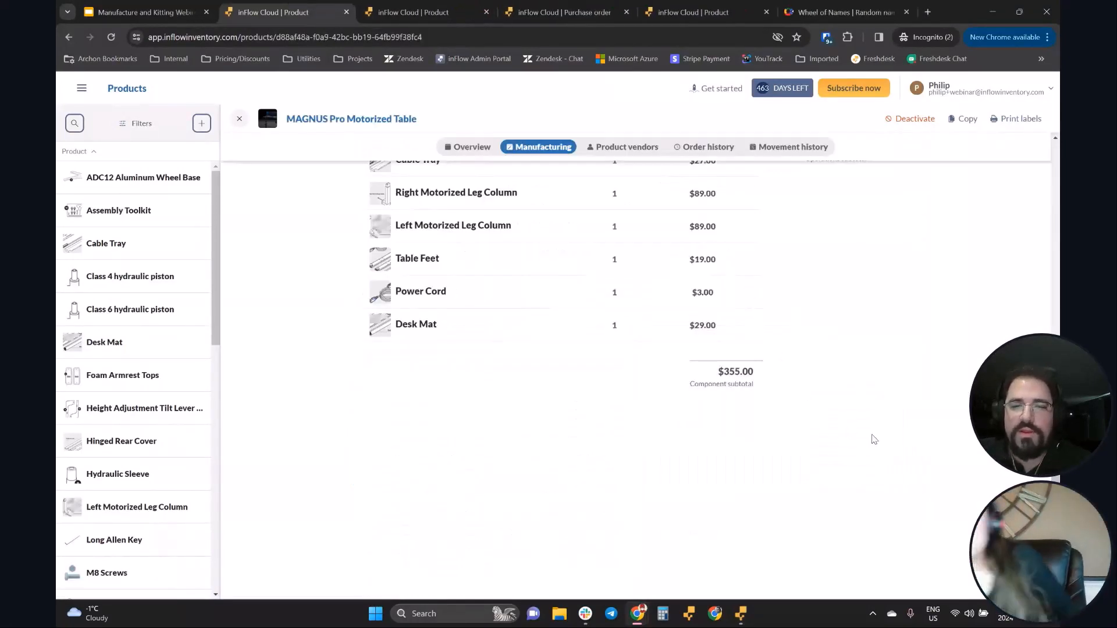
Step: Review the available manufacturing operation types for the table's Assembly operation, leave them unedited, and check the operations subtotal
scroll(836, 399, up, 7)
scroll(836, 399, down, 1)
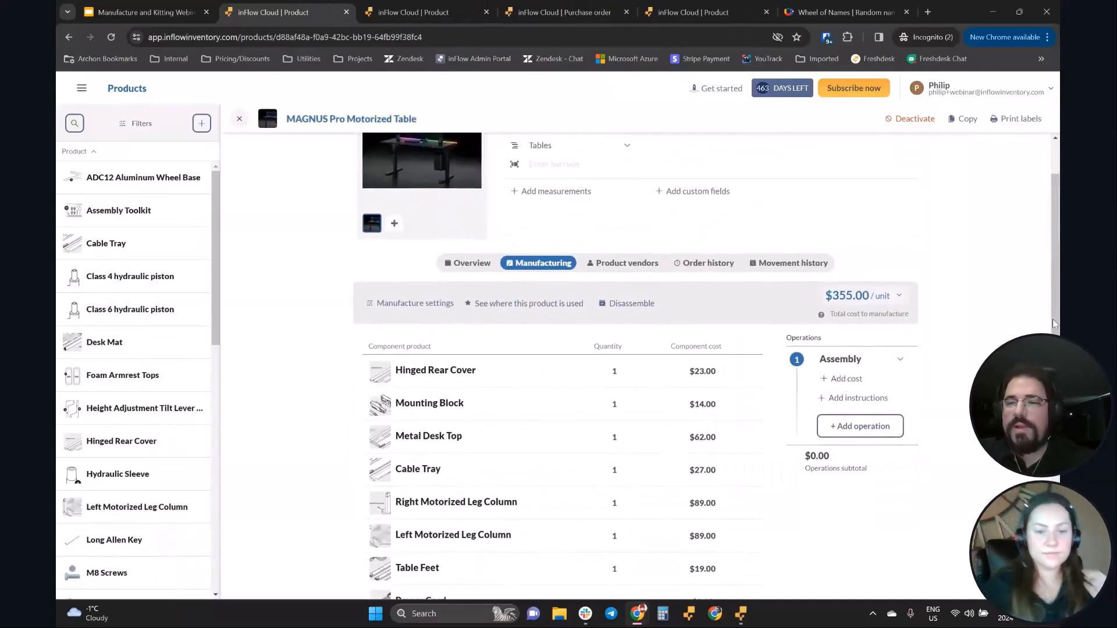
drag(1054, 324, 1055, 380)
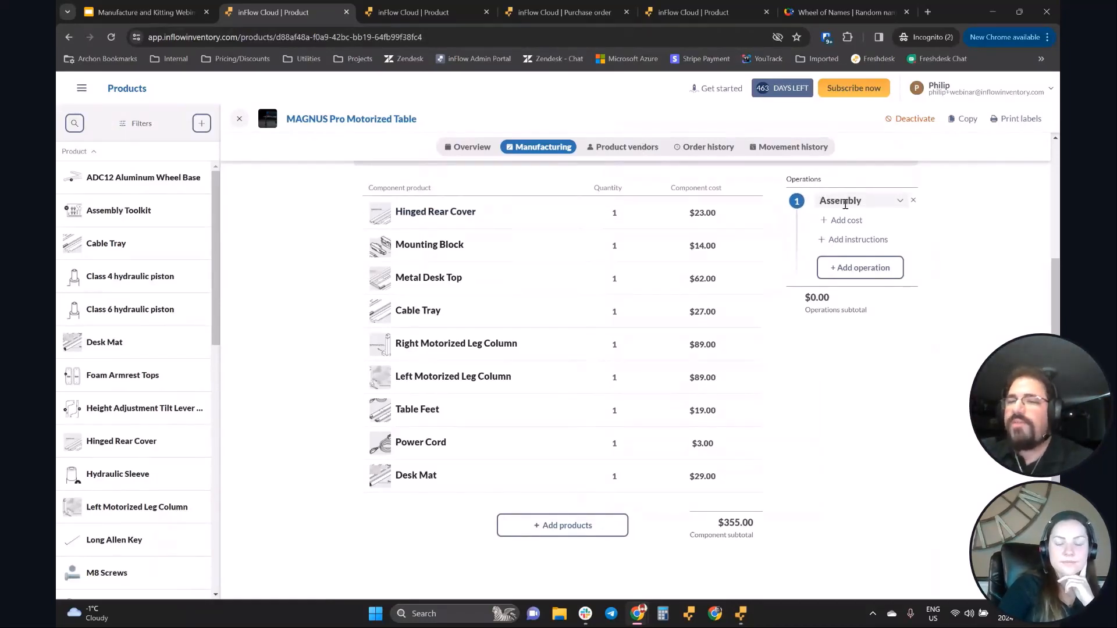
click(844, 204)
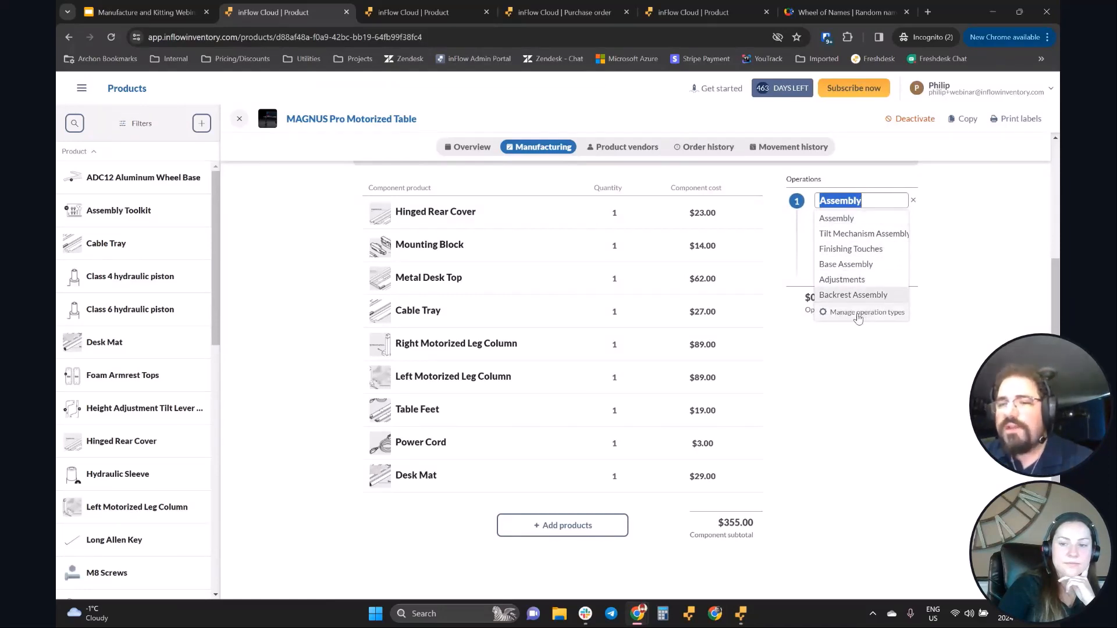
click(858, 313)
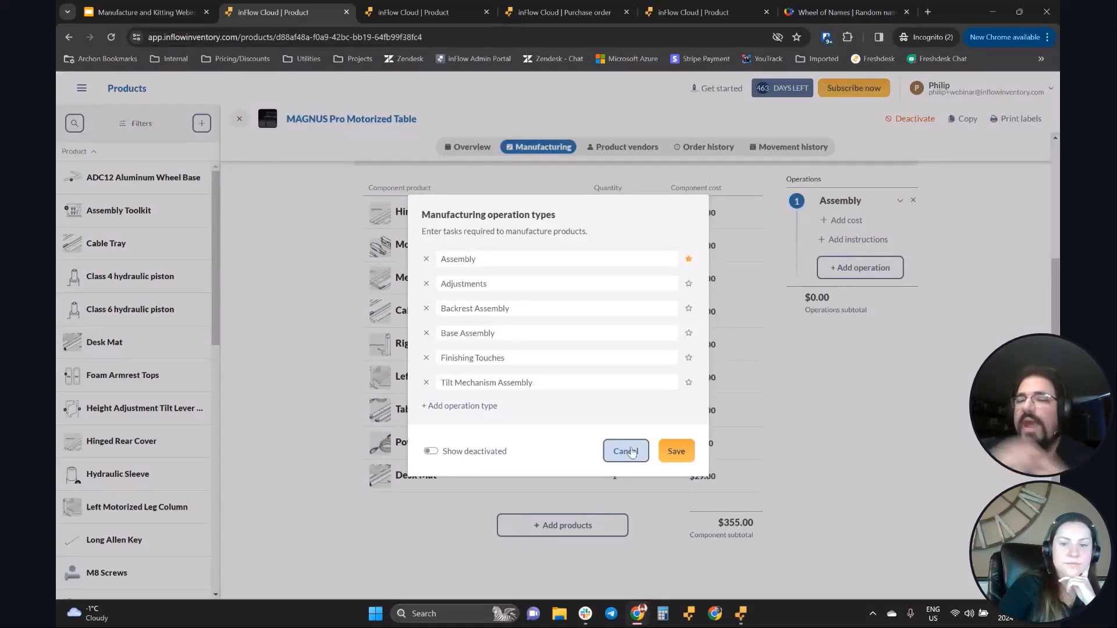
click(632, 452)
drag(836, 298, 784, 305)
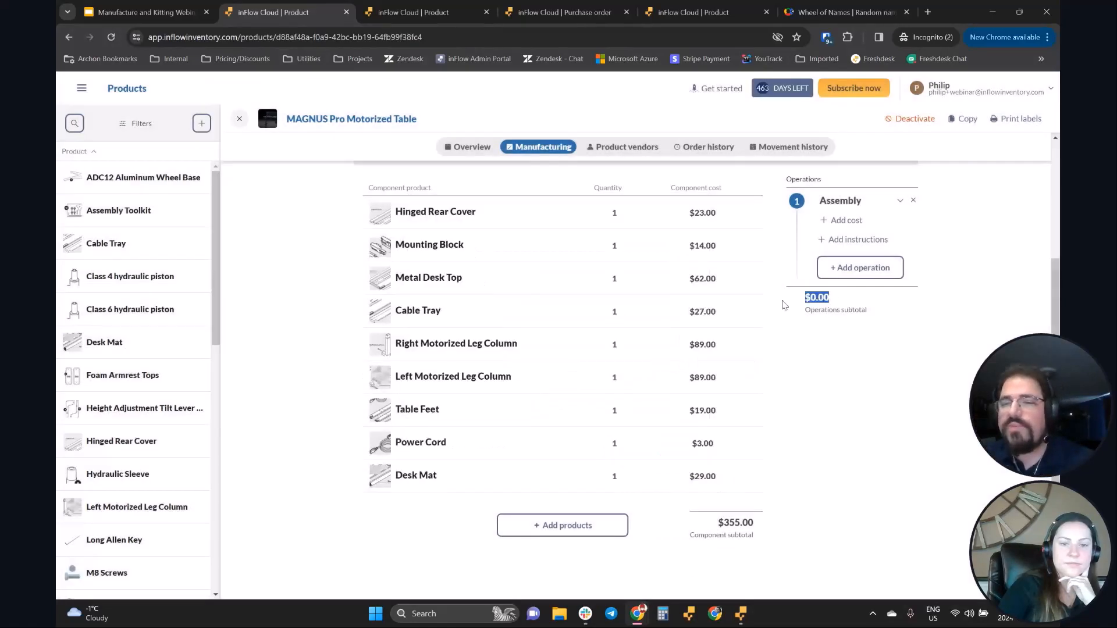
click(814, 323)
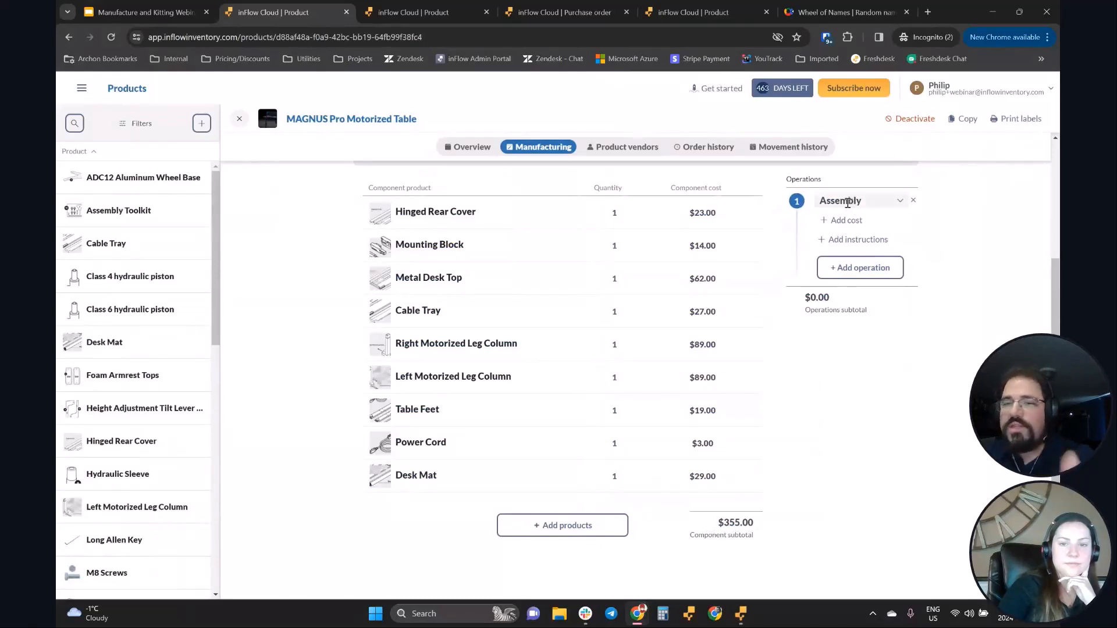
Step: Add a labor cost of $13.20 per hour and an estimated duration of 30 minutes to the Assembly operation
click(848, 221)
click(861, 258)
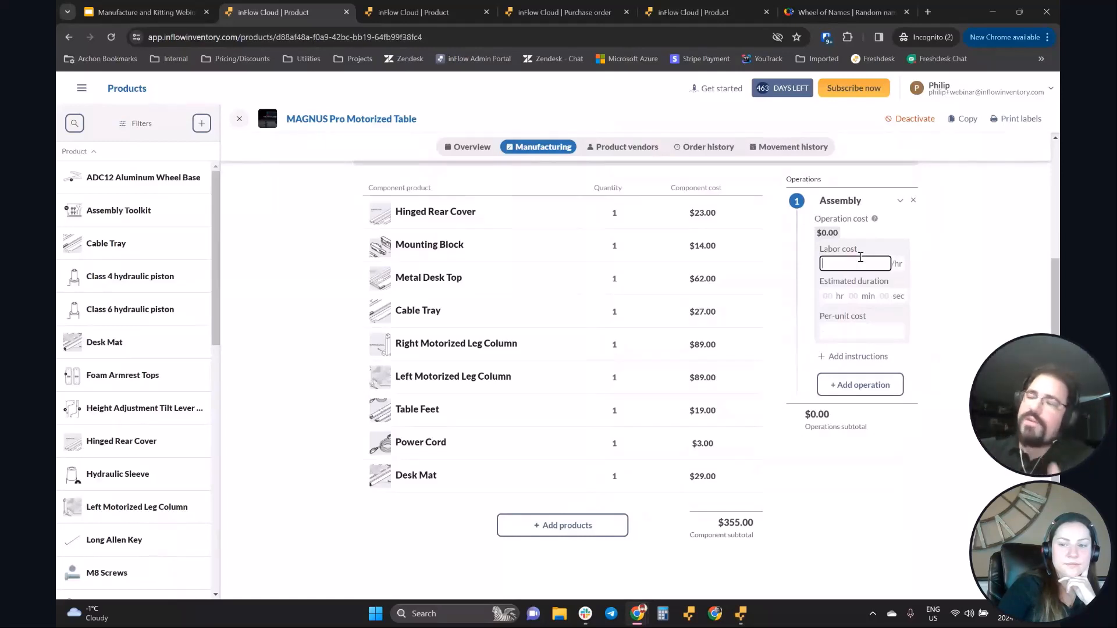
text(13.2)
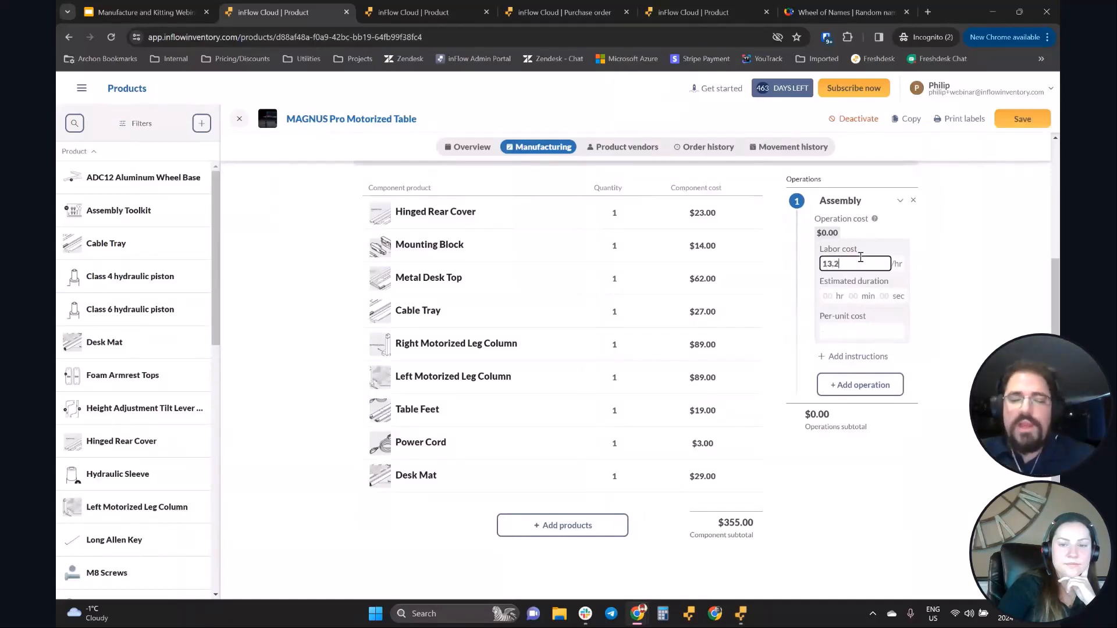
key(Tab)
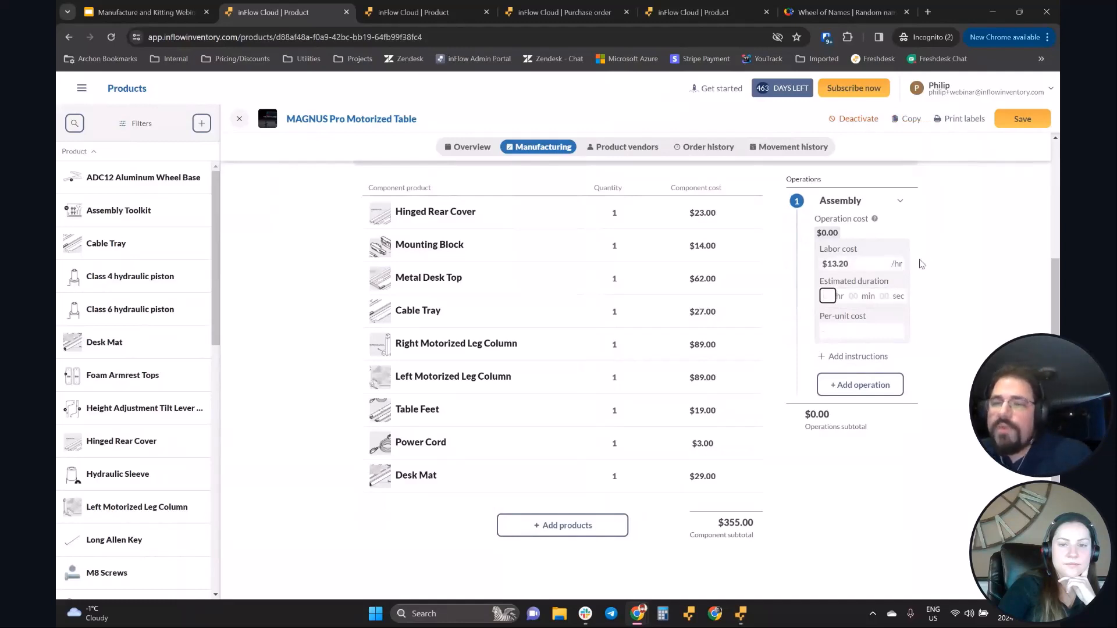
click(853, 297)
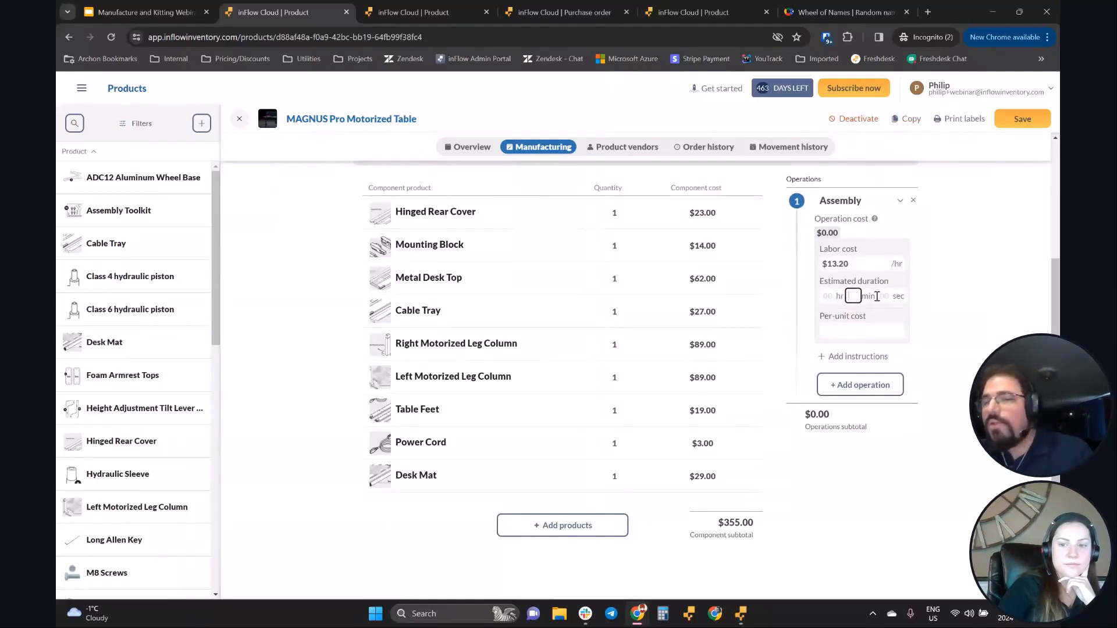
click(886, 297)
click(828, 297)
click(853, 297)
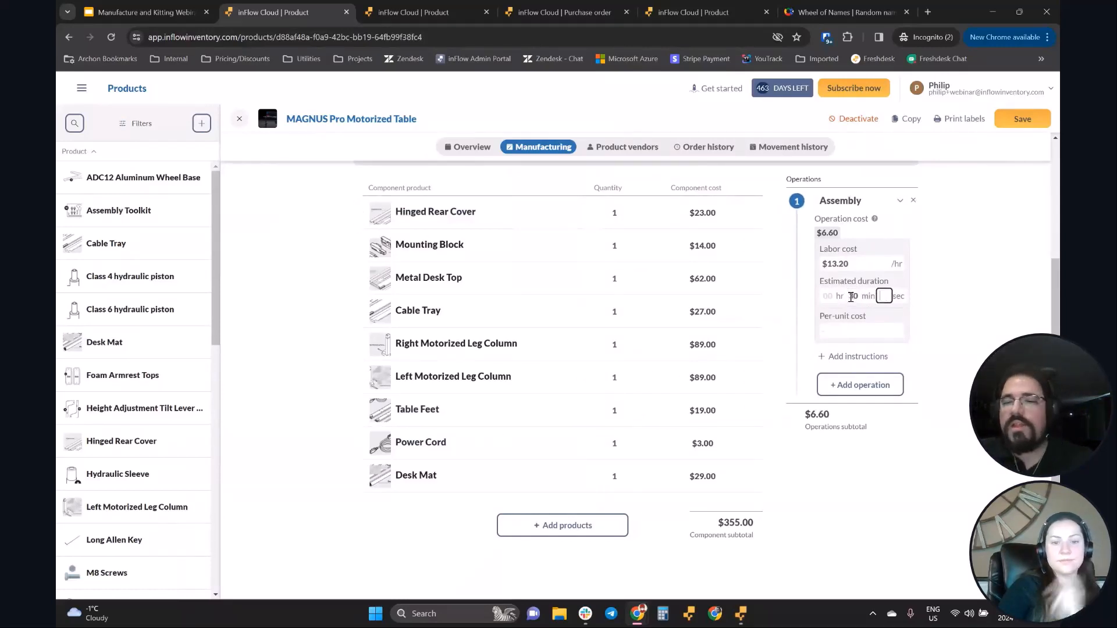
text(30)
key(Tab)
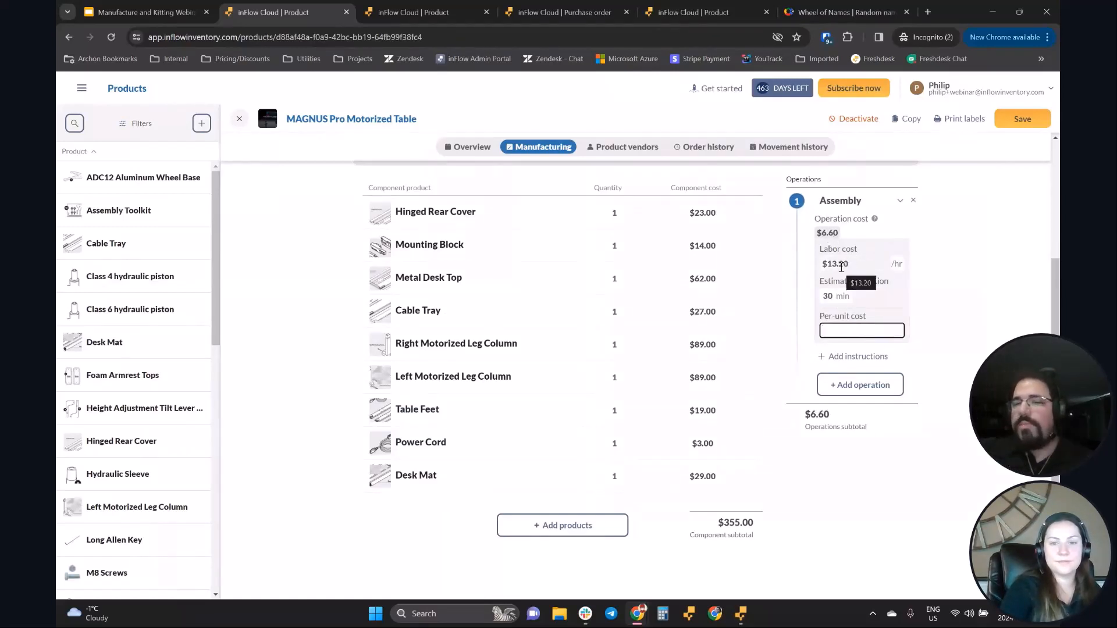
Step: Set the Assembly operation's per-unit cost to $10.00 and its estimated duration to 10 minutes
click(839, 297)
click(854, 330)
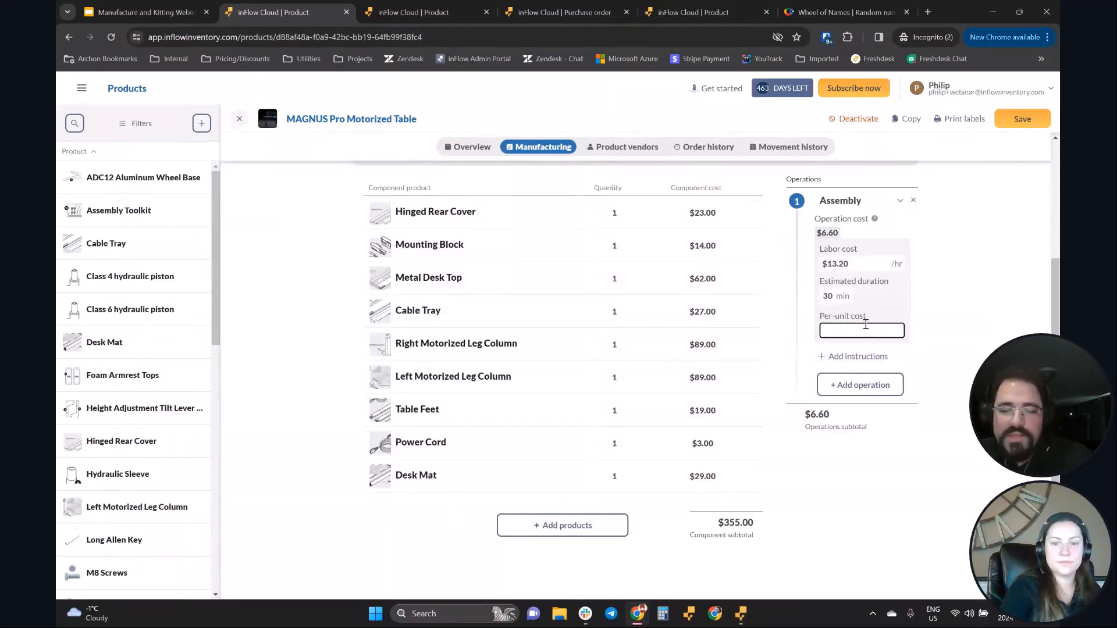
text(0)
key(Tab)
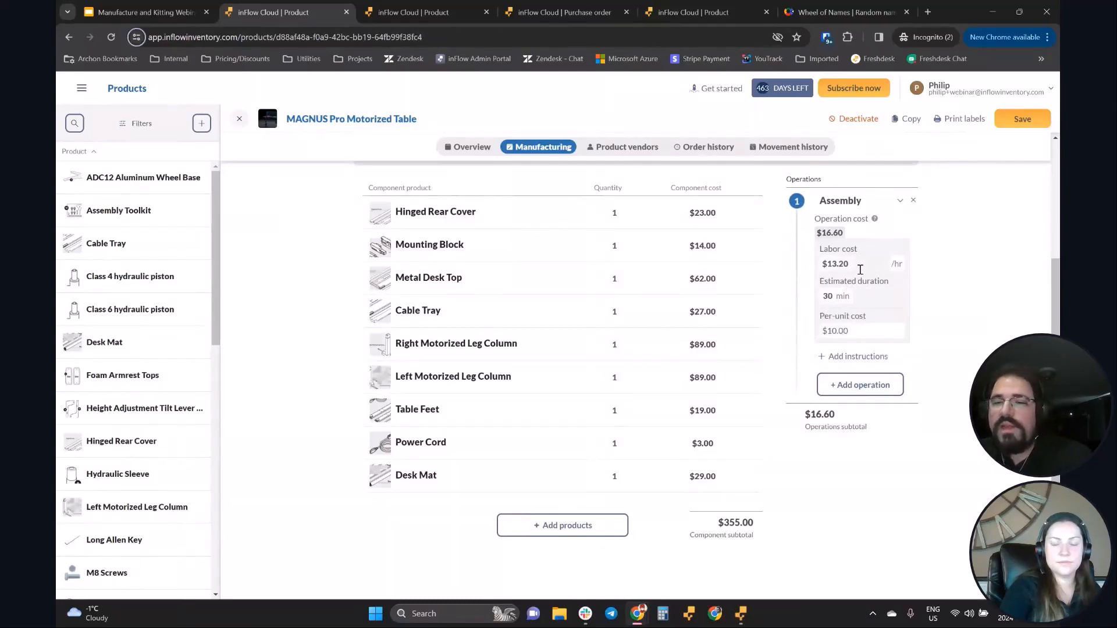
click(821, 298)
key(BackSpace)
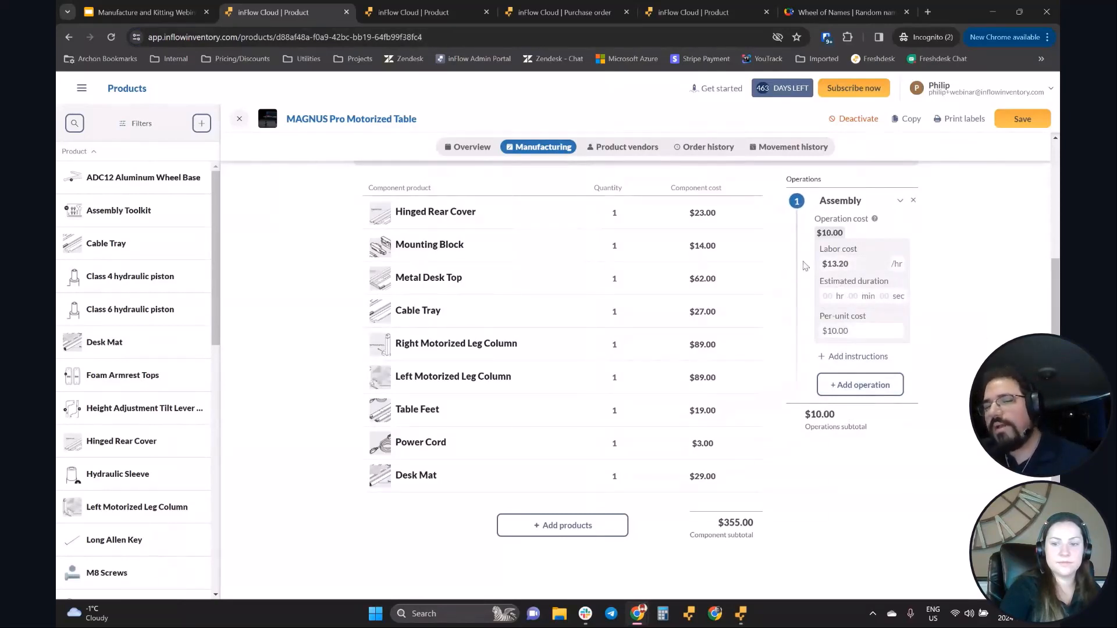
click(857, 295)
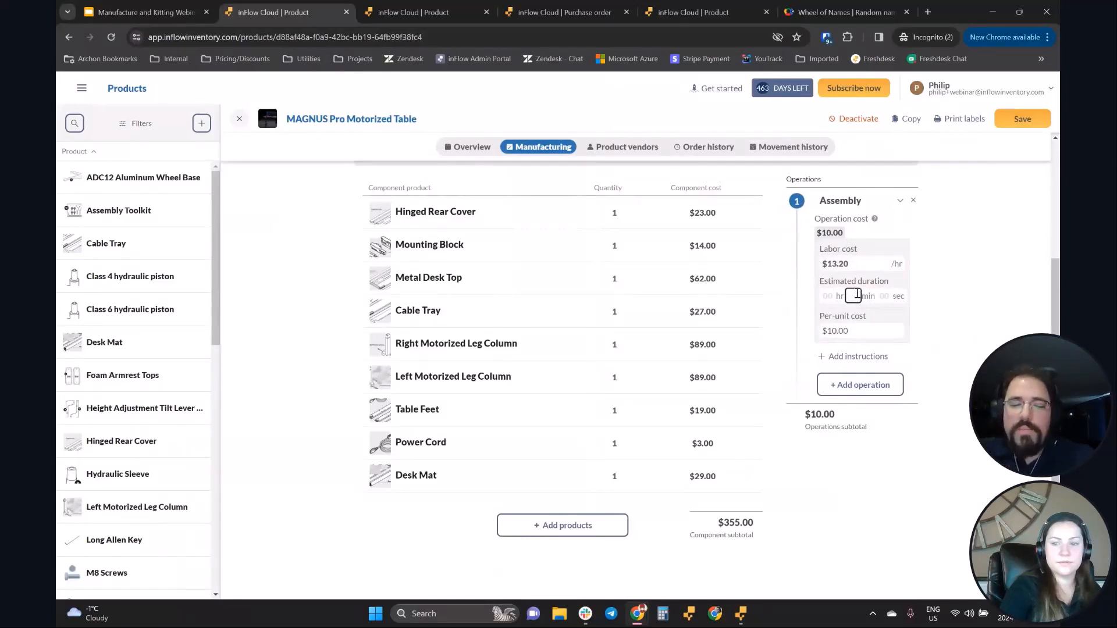
text(10)
key(Tab)
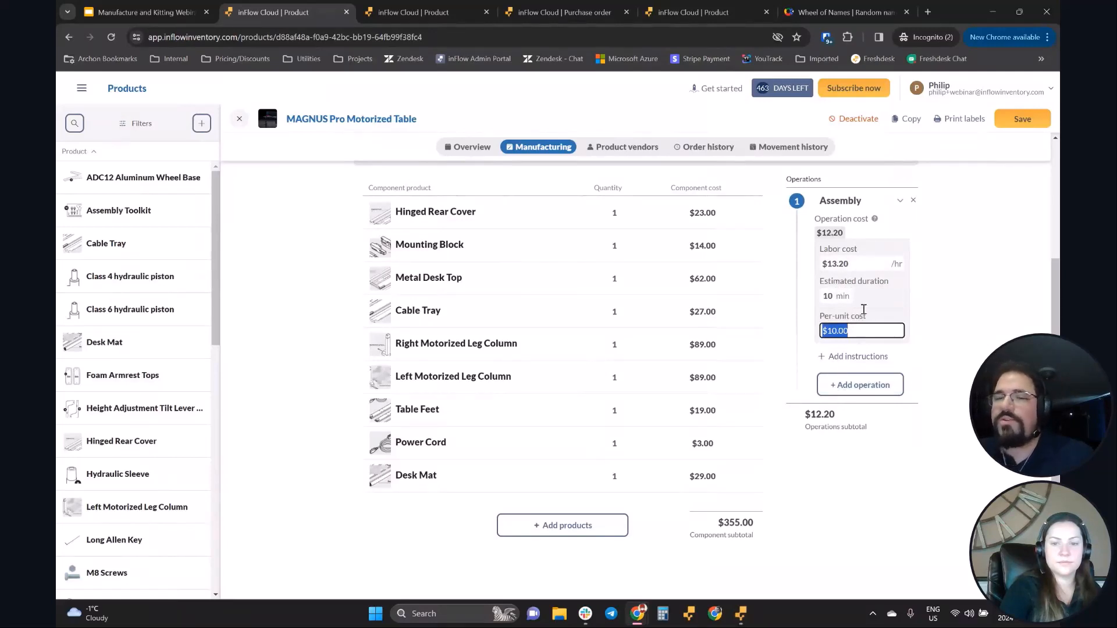
Step: Clear the Assembly operation's per-unit cost and set its estimated duration to 30 minutes
click(840, 297)
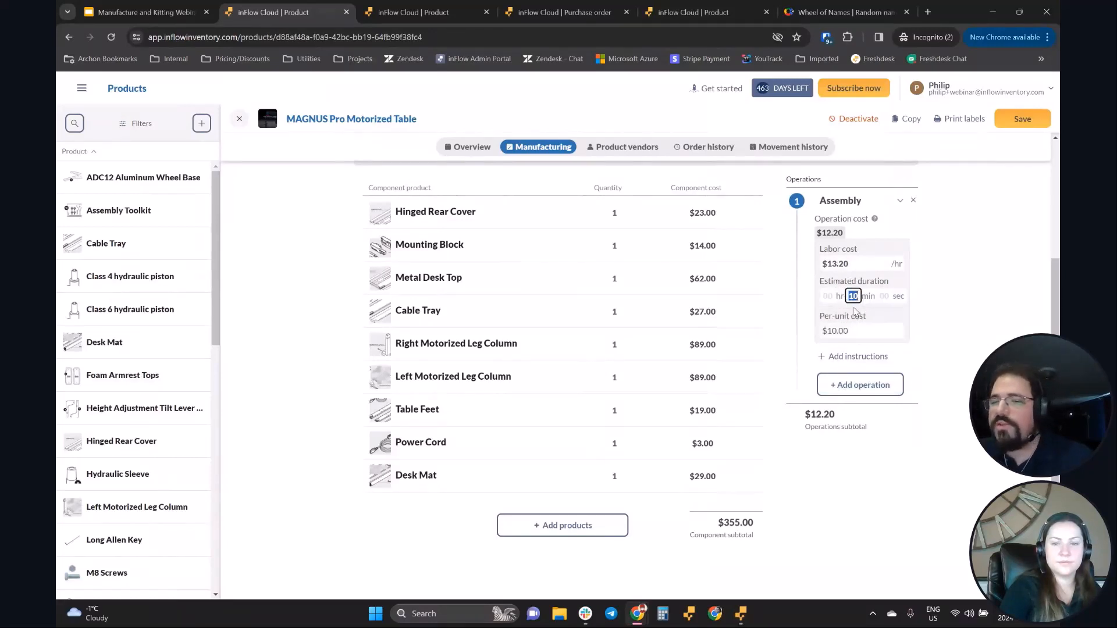
click(872, 336)
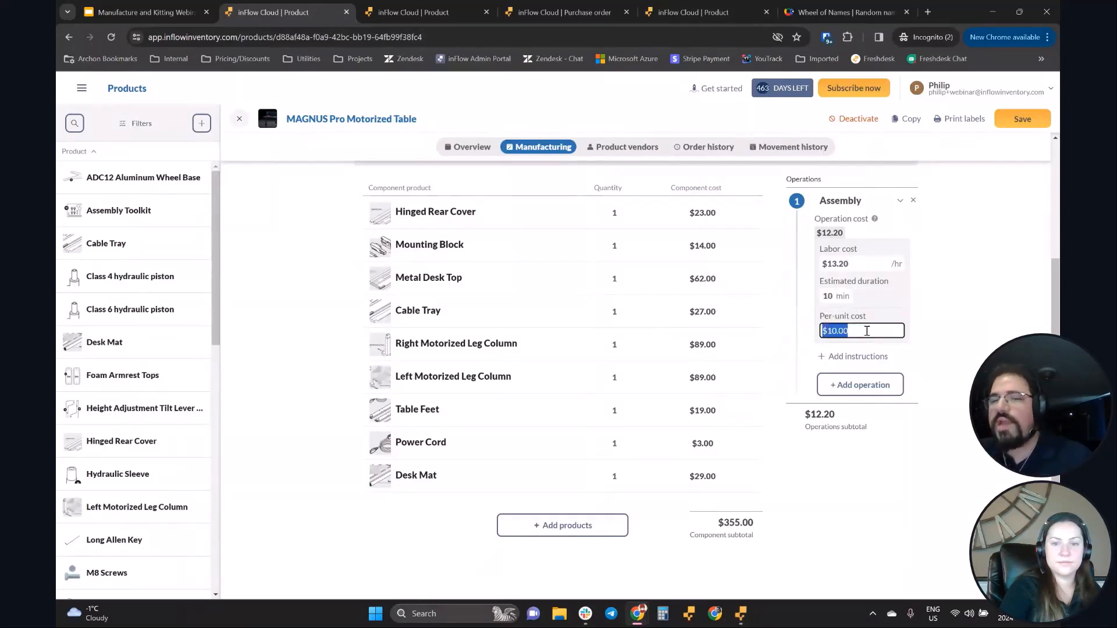
key(BackSpace)
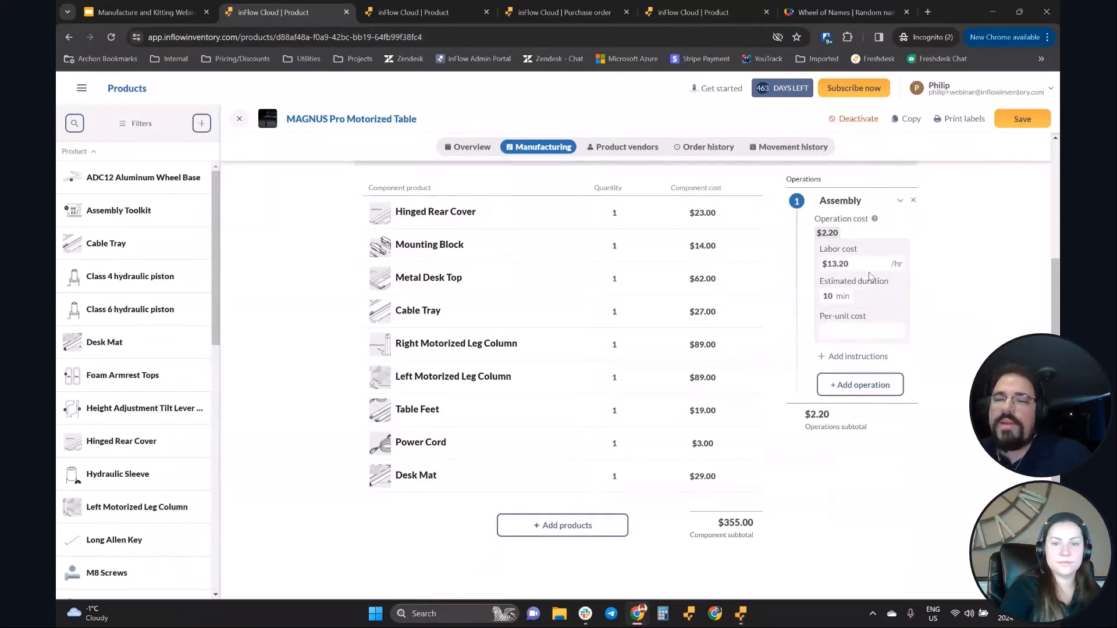
click(834, 295)
key(Tab)
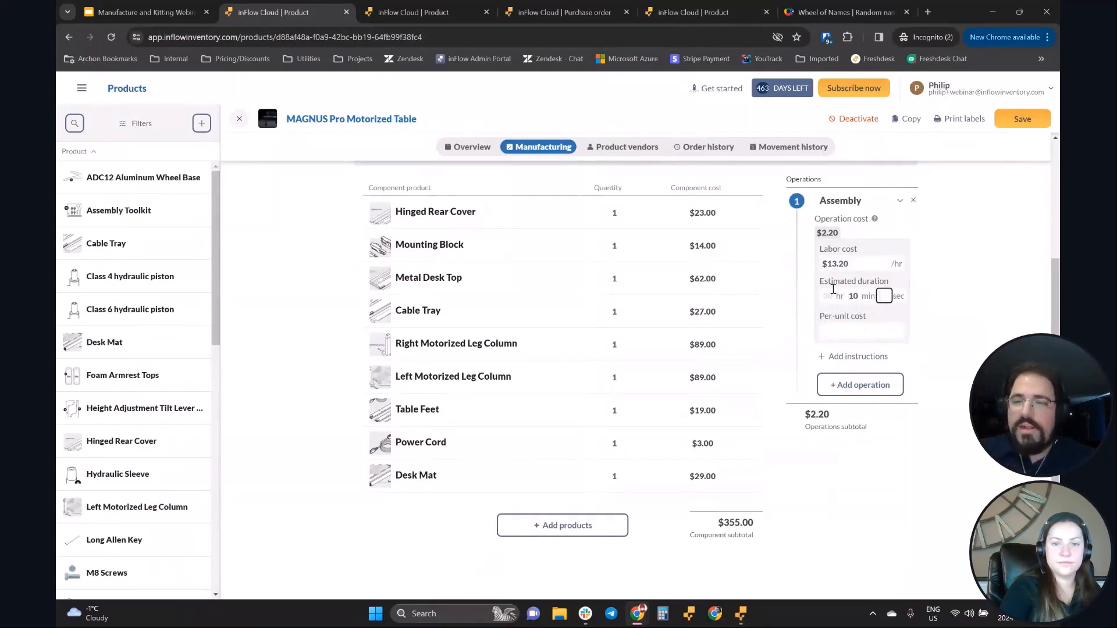
key(shift+Tab)
text(30)
key(Tab)
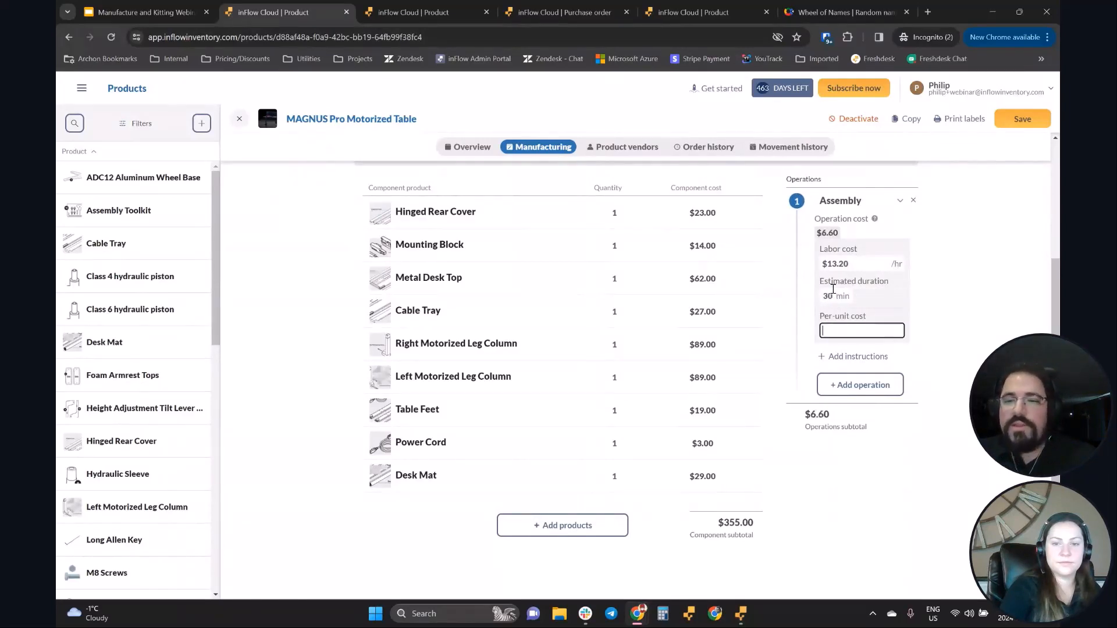
click(989, 302)
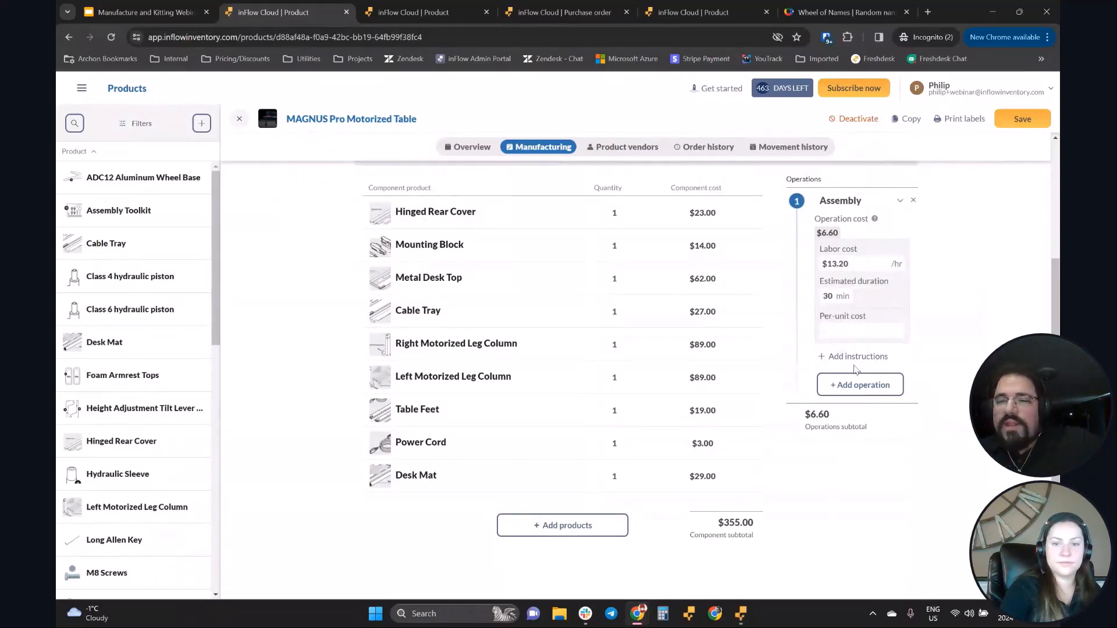
Step: Add a second operation of type Base Assembly to the table with a per-unit cost of $15.00
click(855, 386)
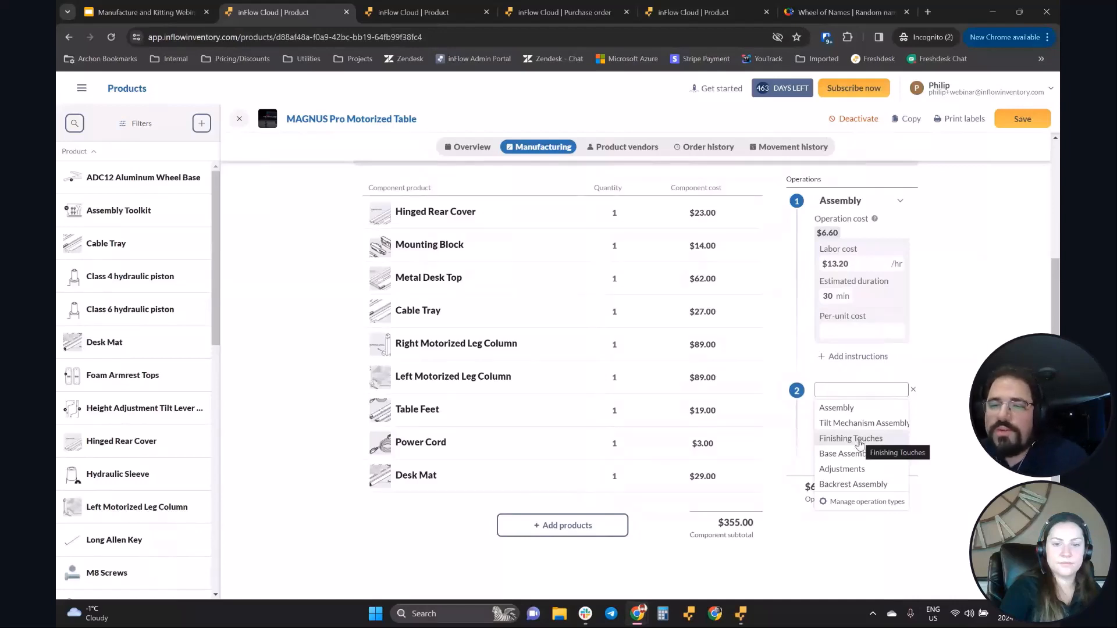
click(861, 461)
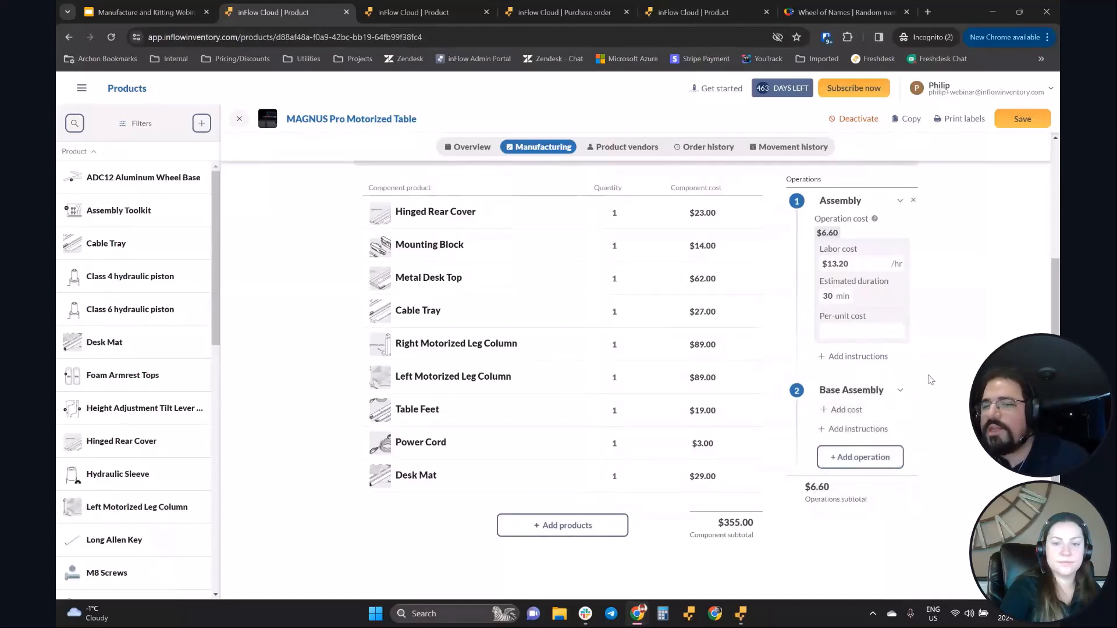
scroll(873, 378, down, 3)
scroll(844, 378, up, 2)
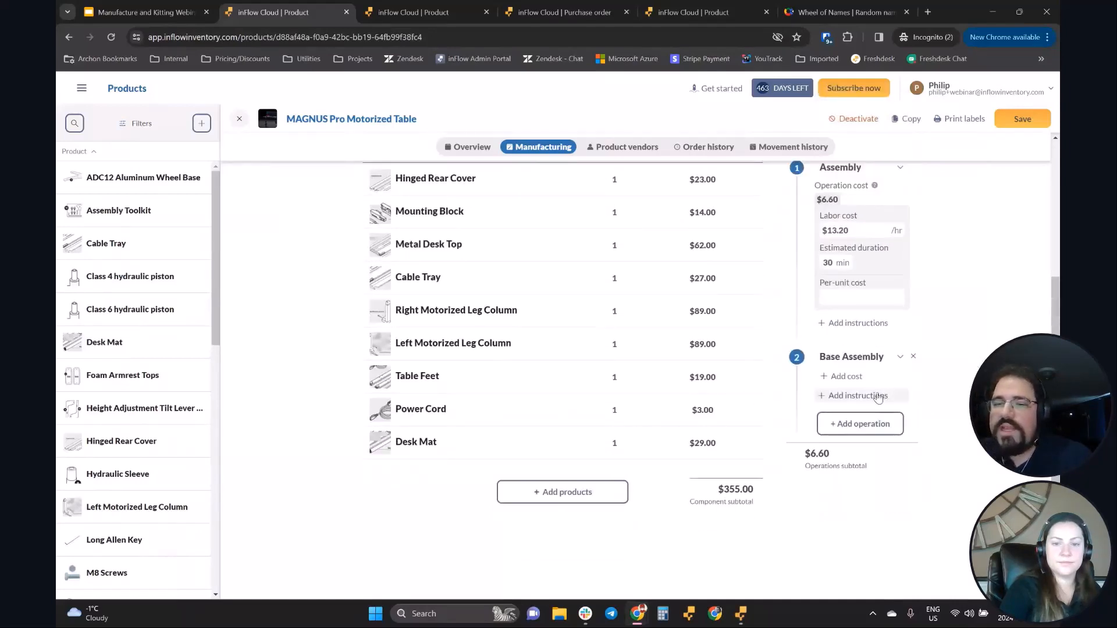
click(843, 377)
click(861, 487)
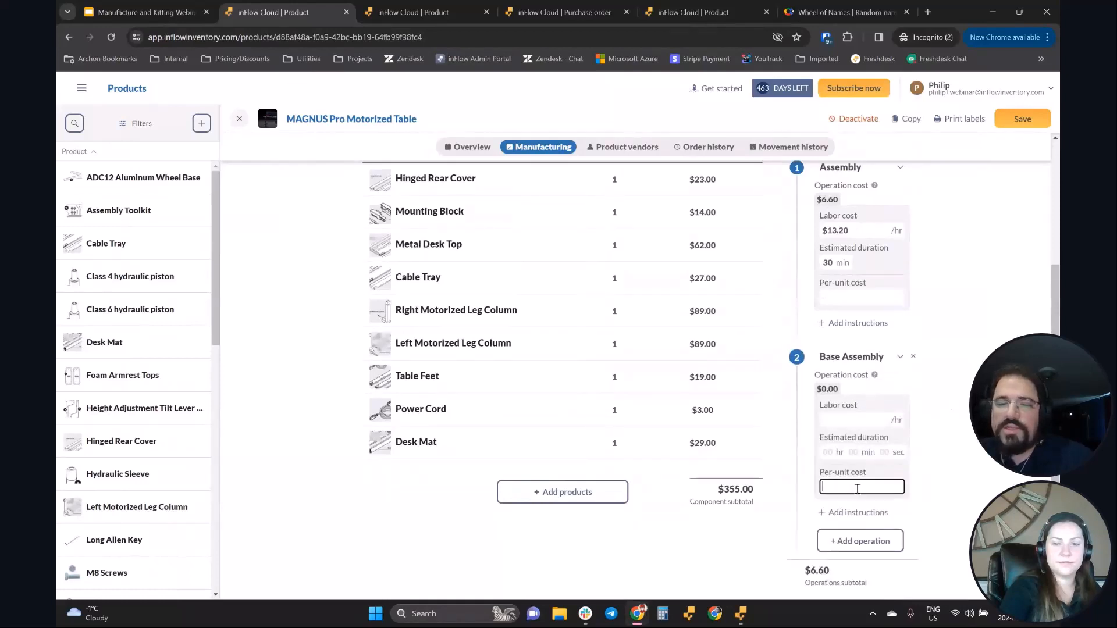
text(15)
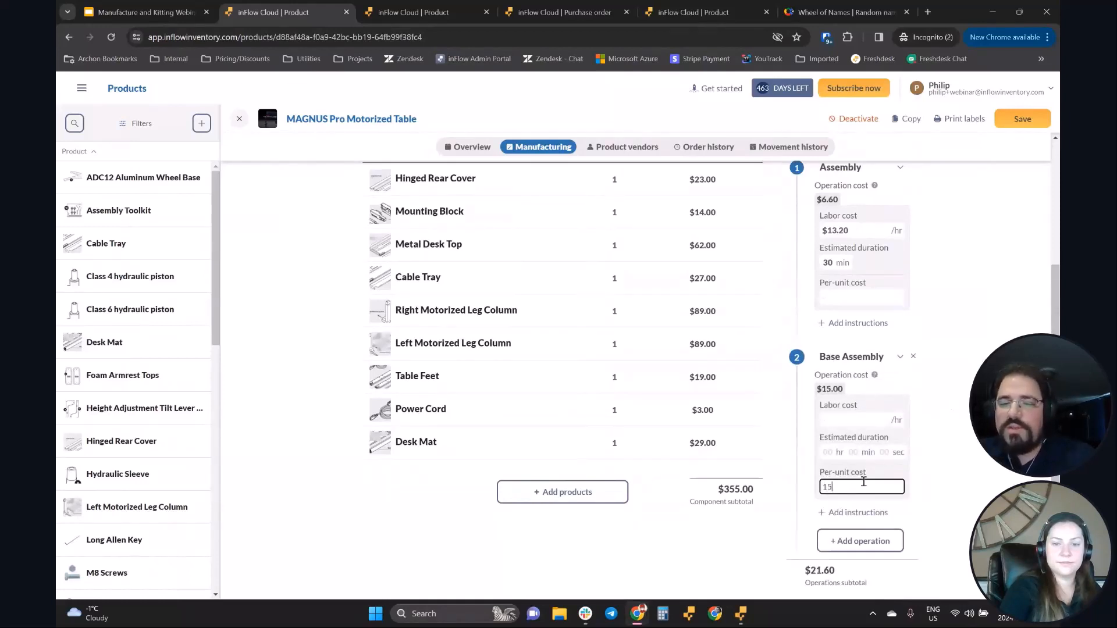
click(935, 462)
Step: Save the table's operation costs and check the operations subtotal and the total cost to manufacture
scroll(935, 462, down, 2)
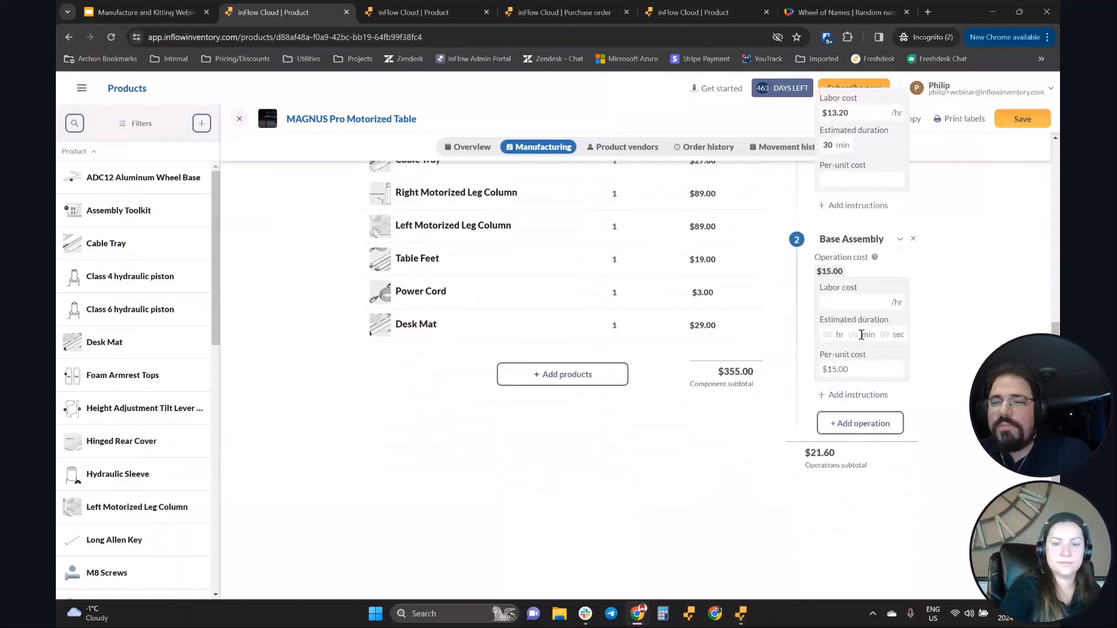
drag(814, 454, 864, 459)
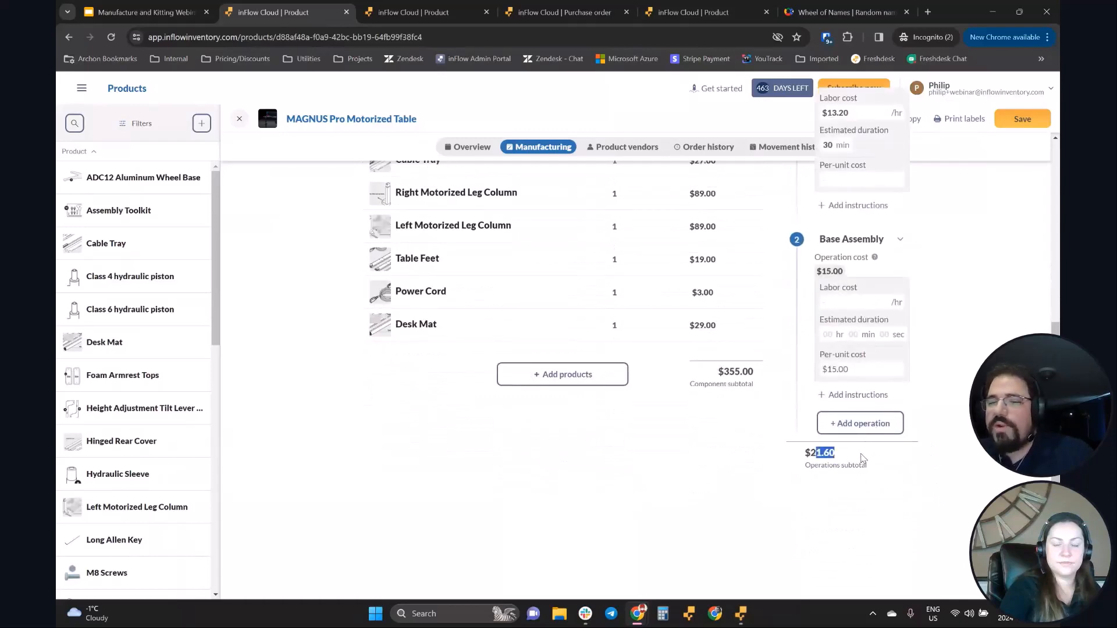
click(864, 458)
click(1017, 117)
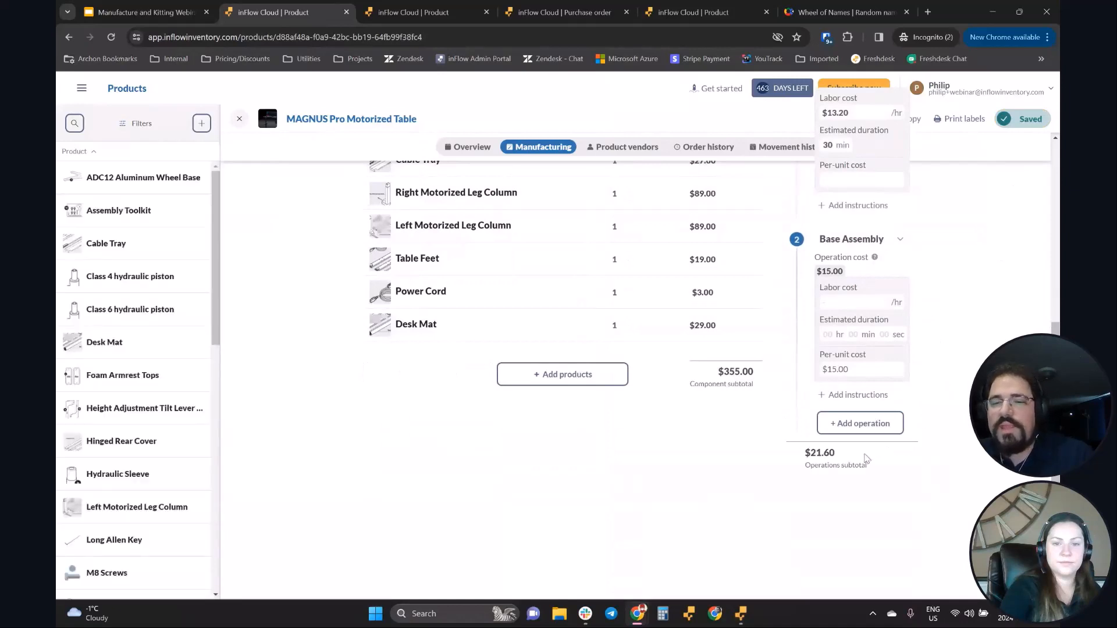
scroll(937, 369, up, 5)
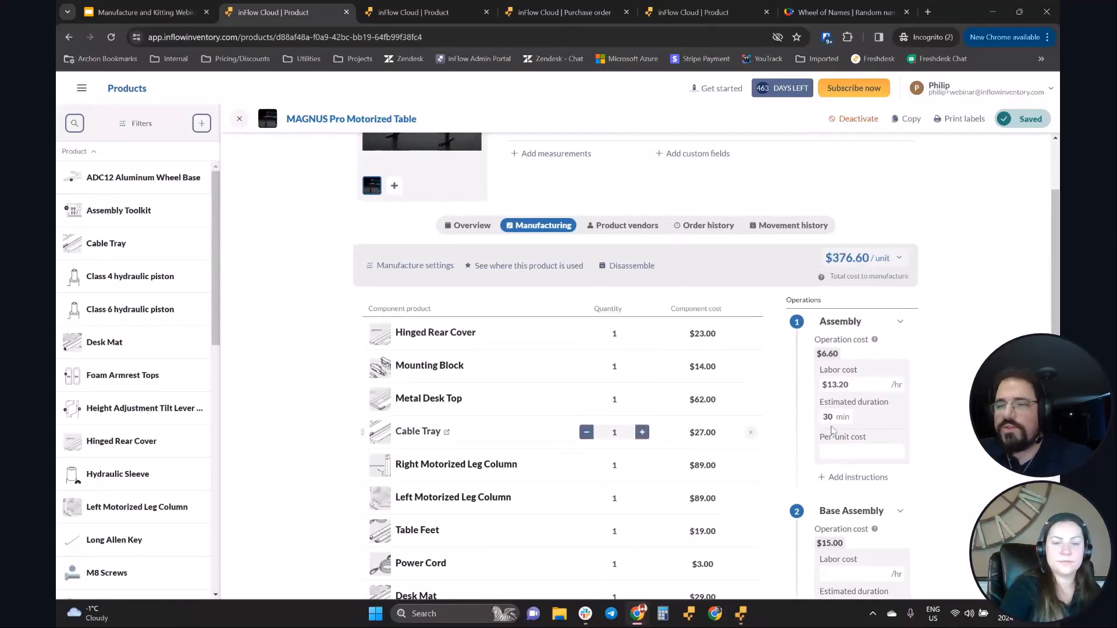
Step: Add the instructions "Put the legs on the base and attach the power" to the Base Assembly operation and save the product
scroll(640, 349, down, 2)
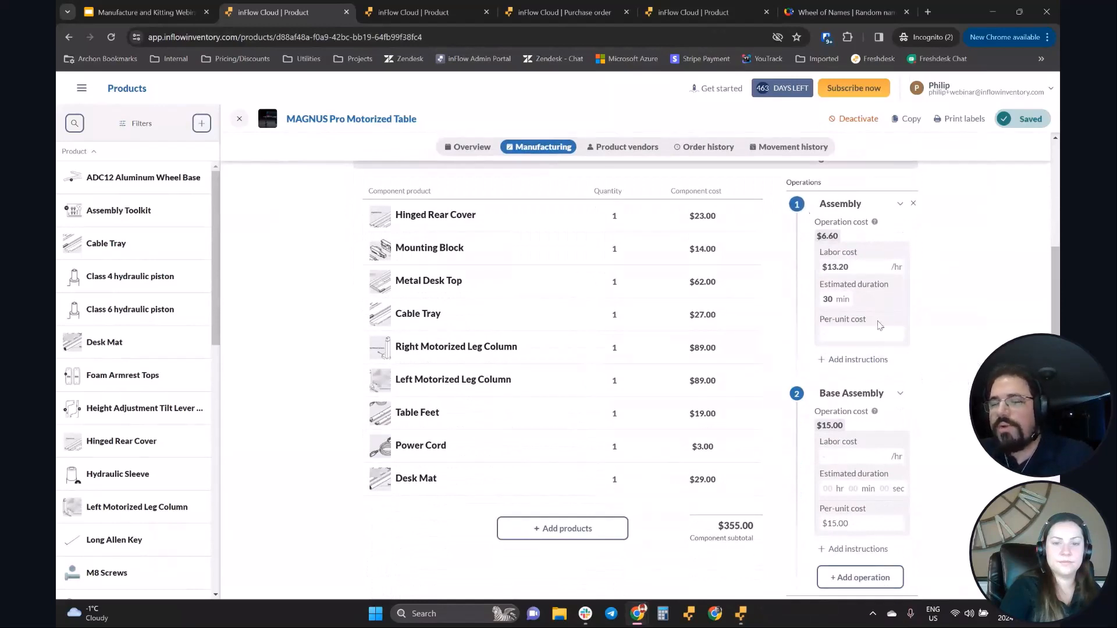
click(855, 360)
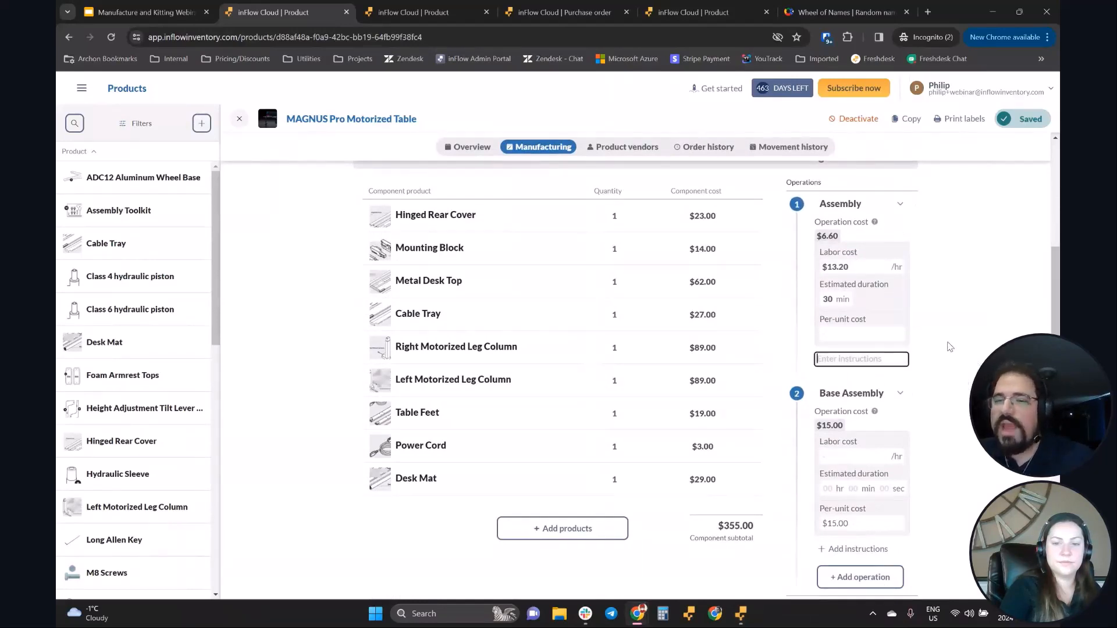
scroll(943, 384, down, 2)
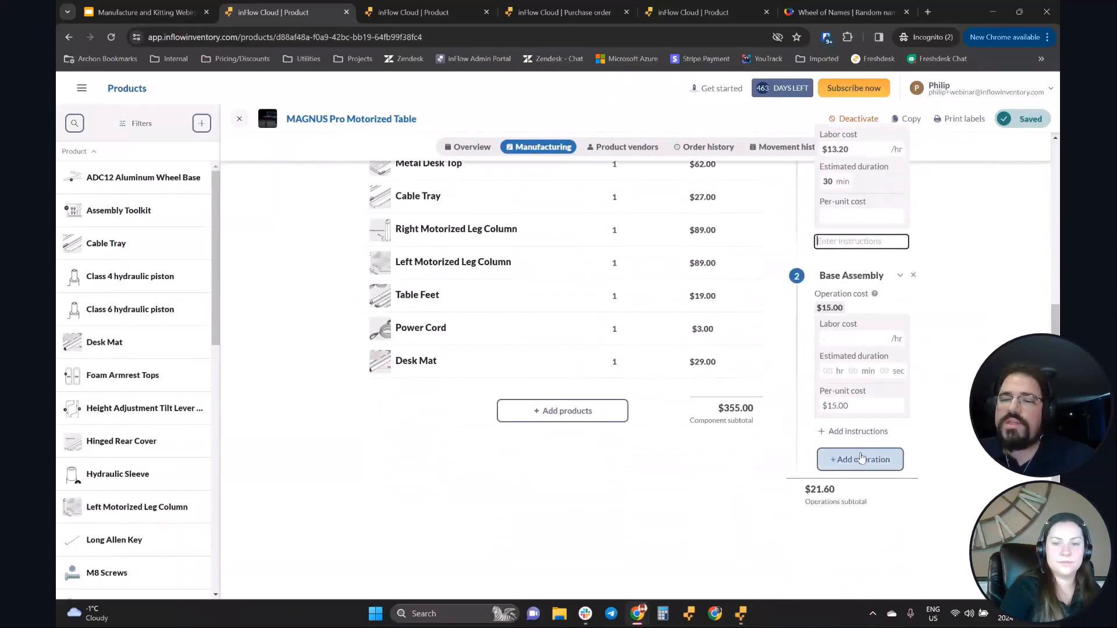
click(858, 433)
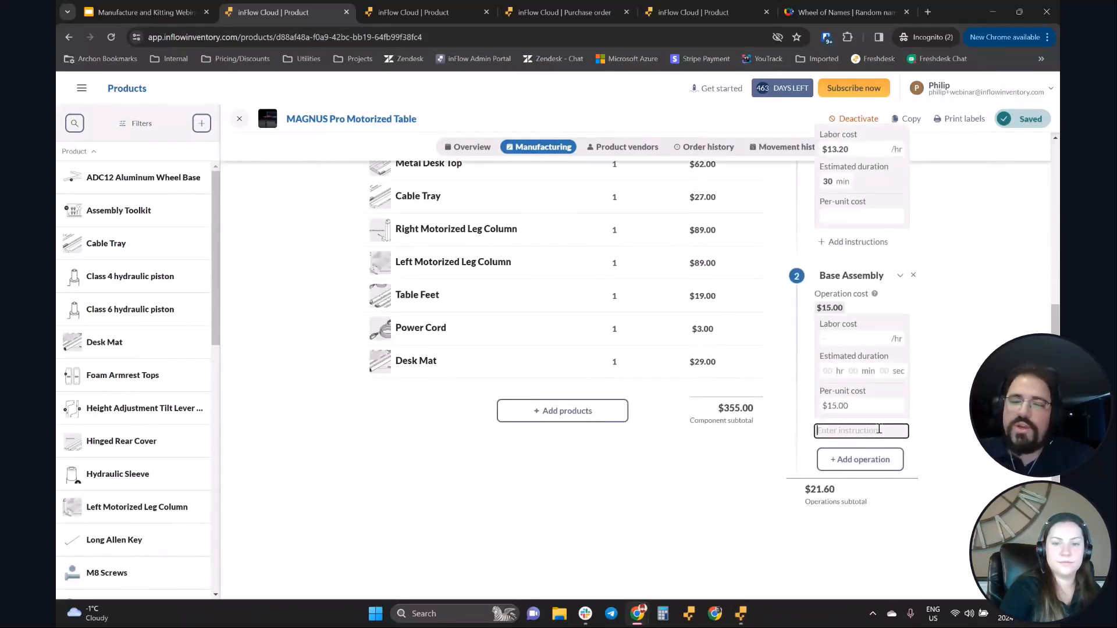
text(Put the legs on the)
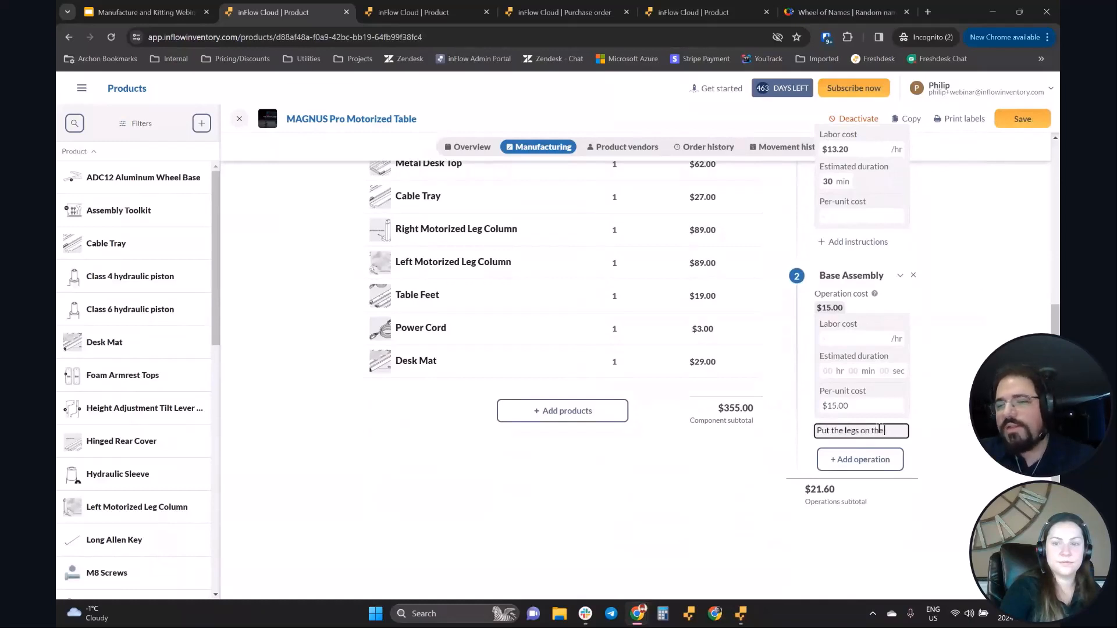
text( base and atta)
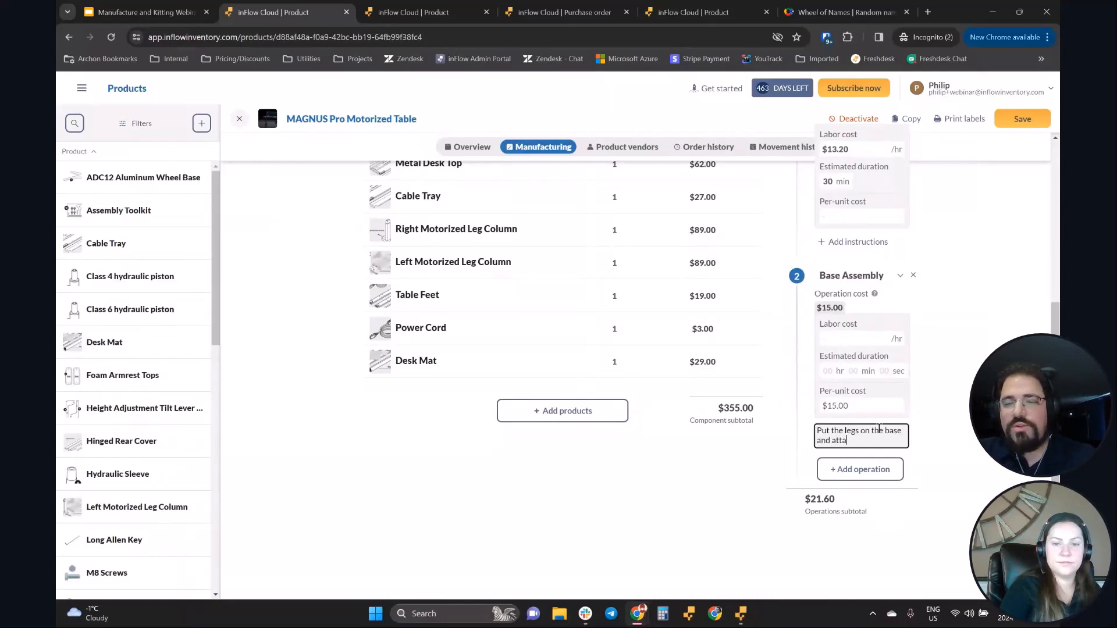
text(ch the power)
click(936, 456)
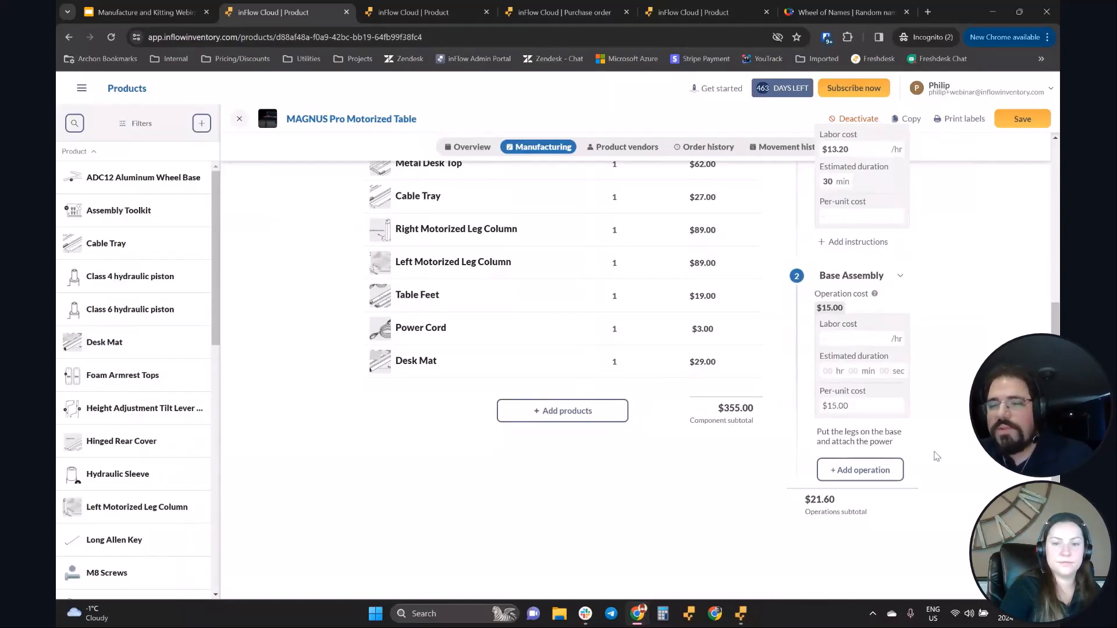
click(1023, 119)
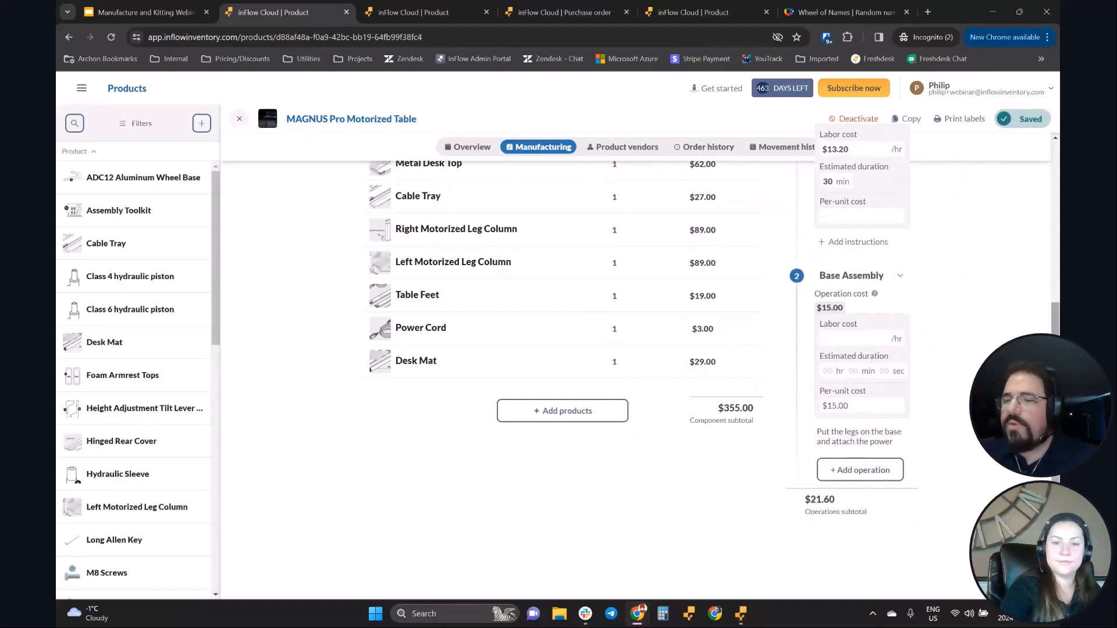
scroll(1042, 331, up, 2)
scroll(1033, 317, up, 2)
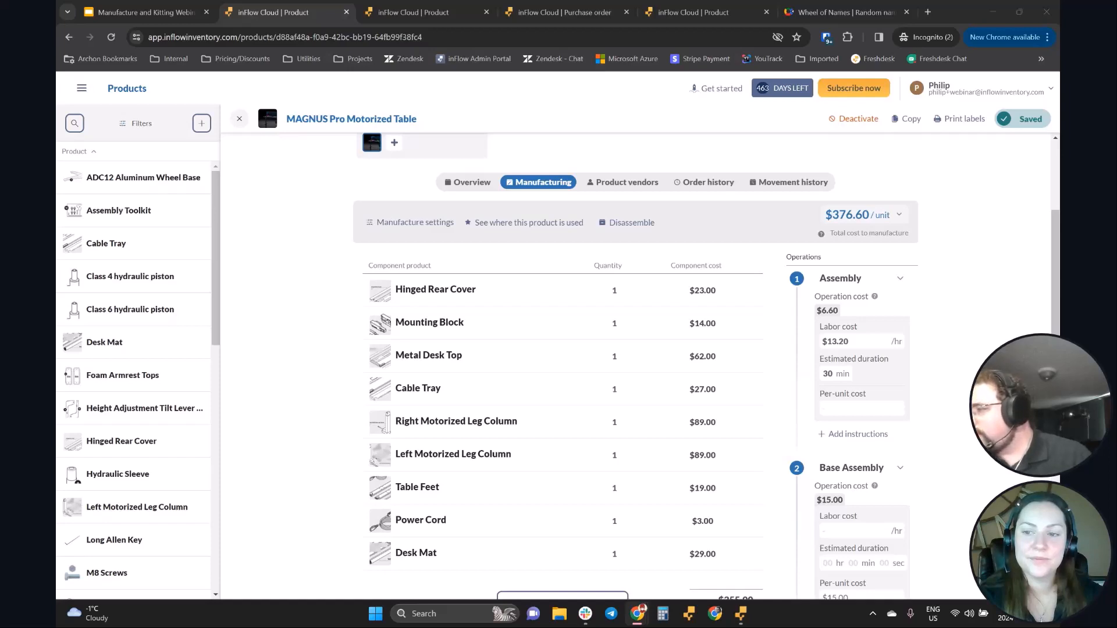
Step: Review the table's component costs, its Assembly and Base Assembly operations, and the operations subtotal
click(967, 320)
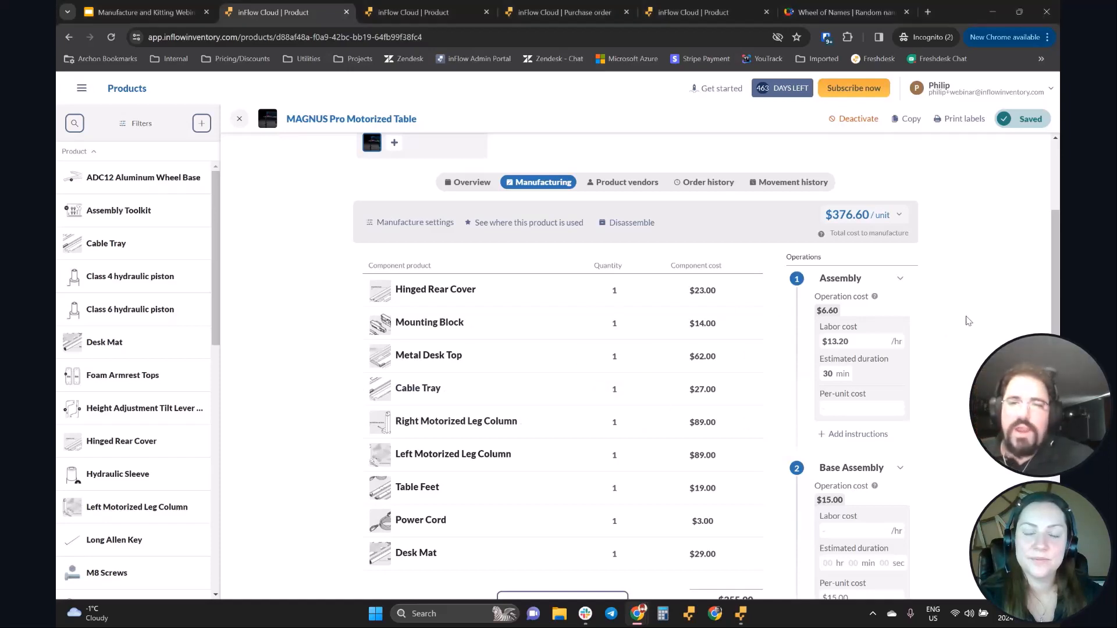
scroll(968, 320, down, 3)
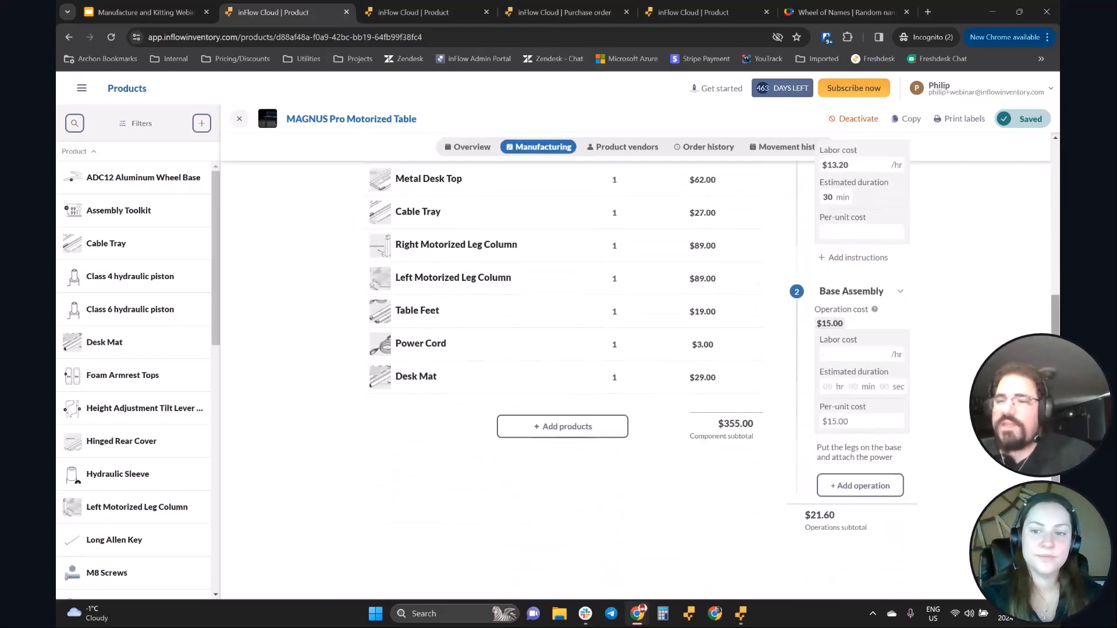
scroll(1038, 310, down, 1)
scroll(1039, 310, up, 3)
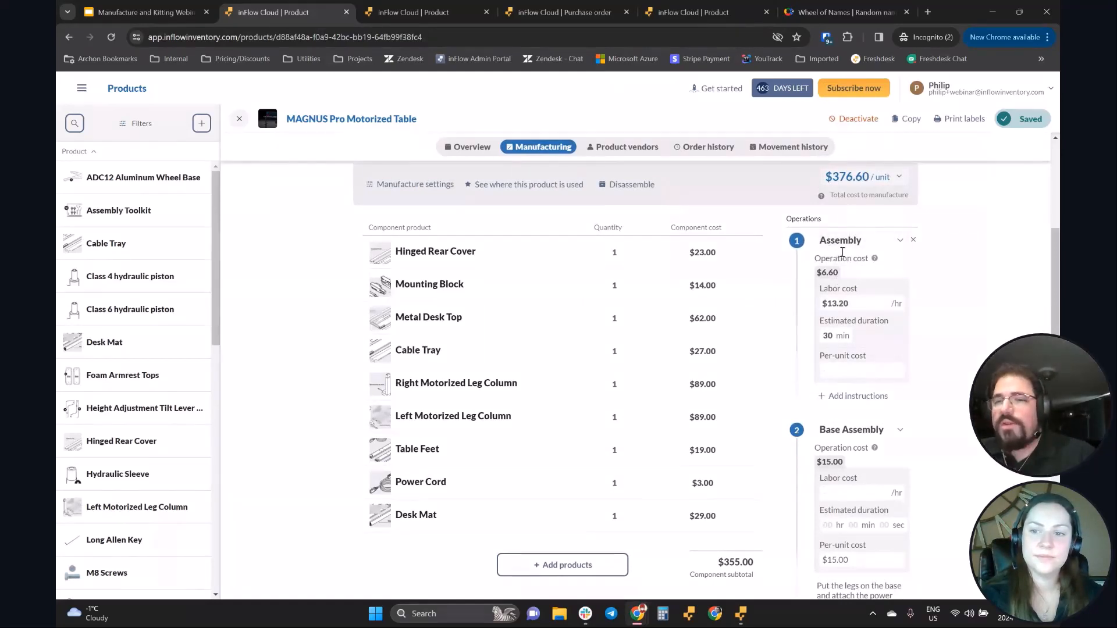
double_click(788, 218)
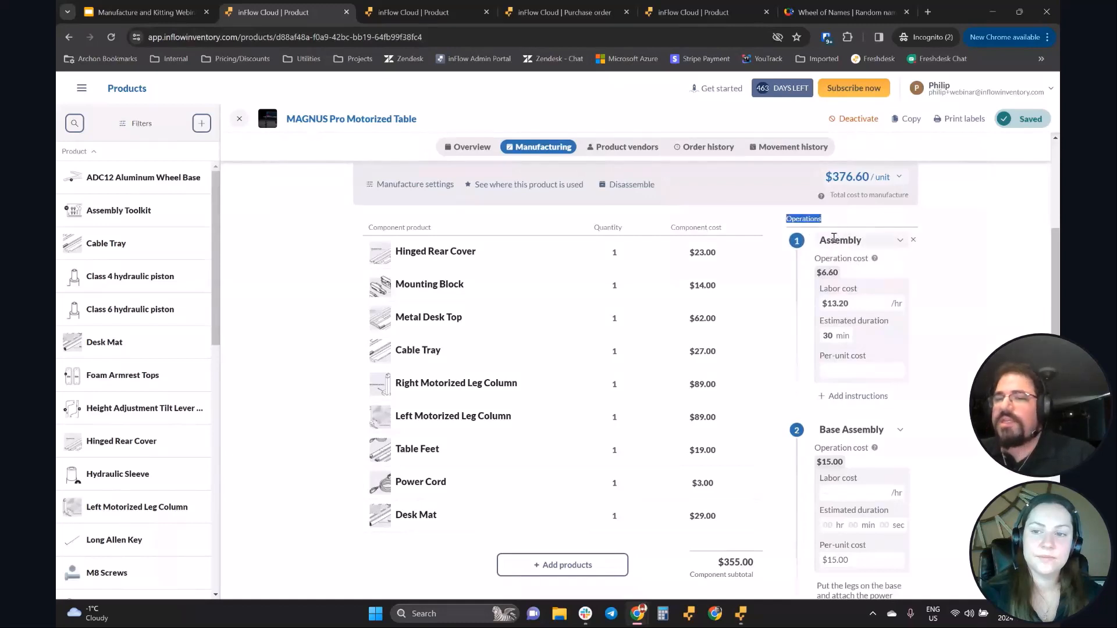
click(936, 378)
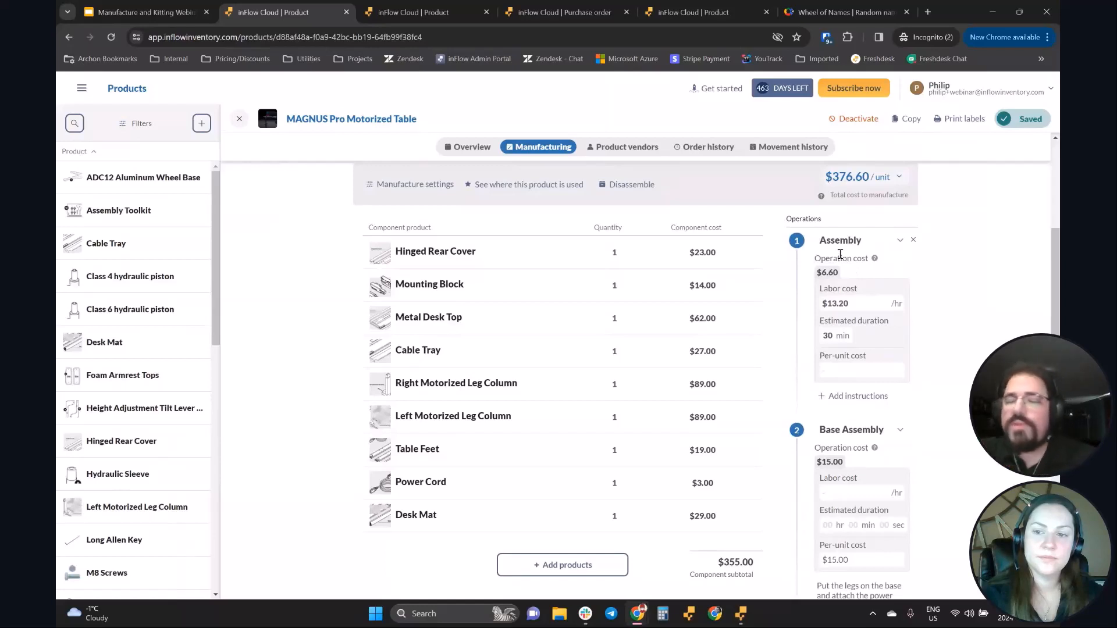
Step: Switch to the inFlow Cloud desktop app, open the MAGNUS Pro Motorized Table's bill of materials, and place the window beside the web version's operations
click(740, 614)
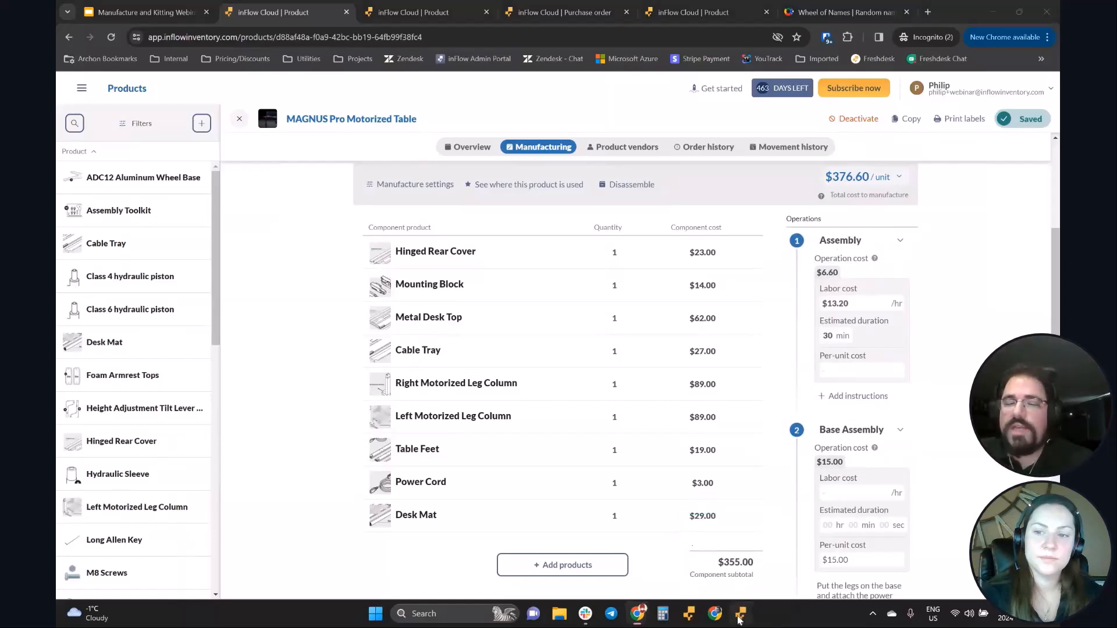
scroll(402, 277, down, 5)
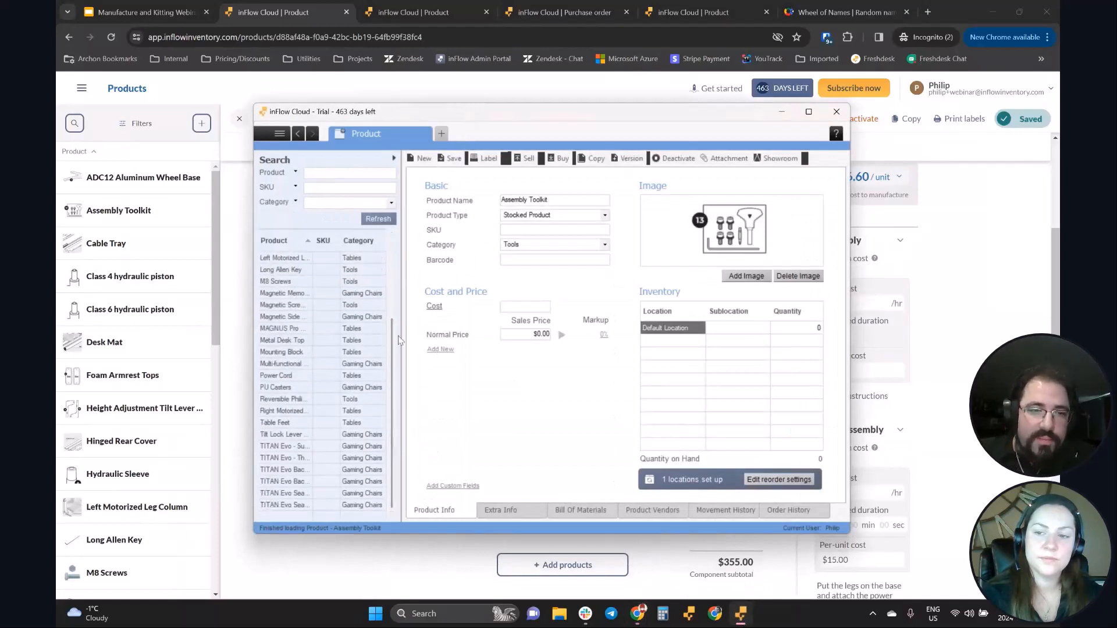
click(267, 328)
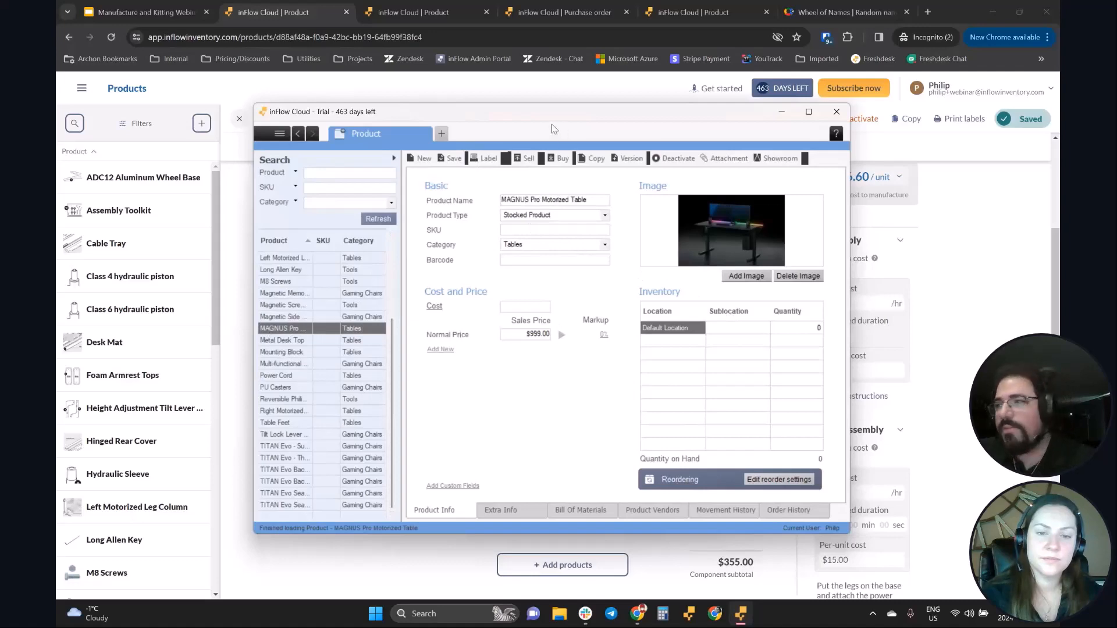
click(610, 512)
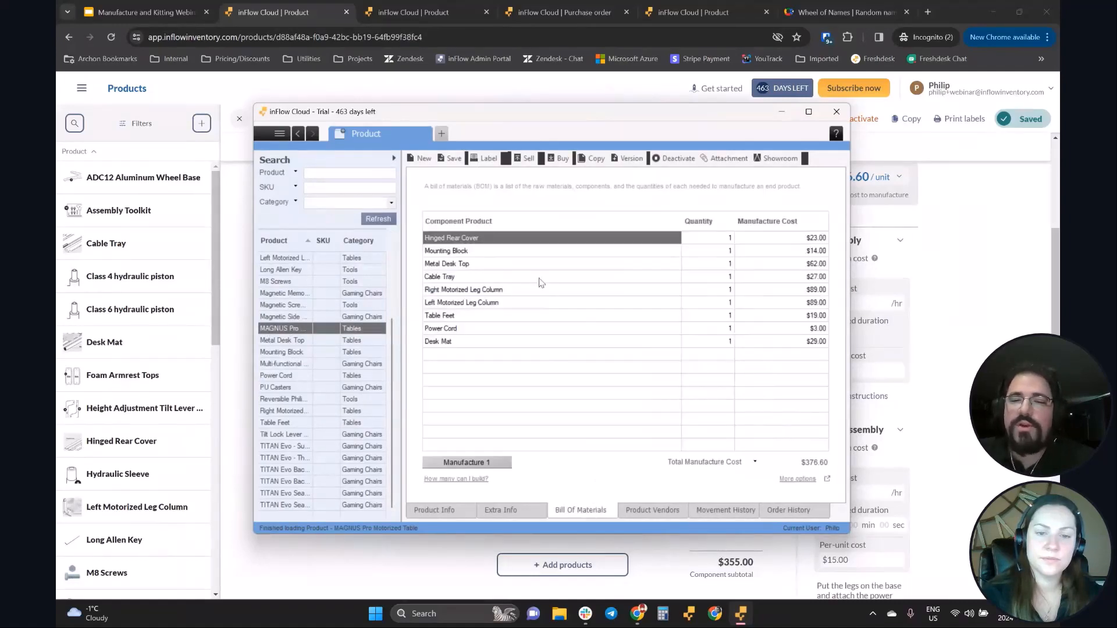
drag(630, 115, 539, 120)
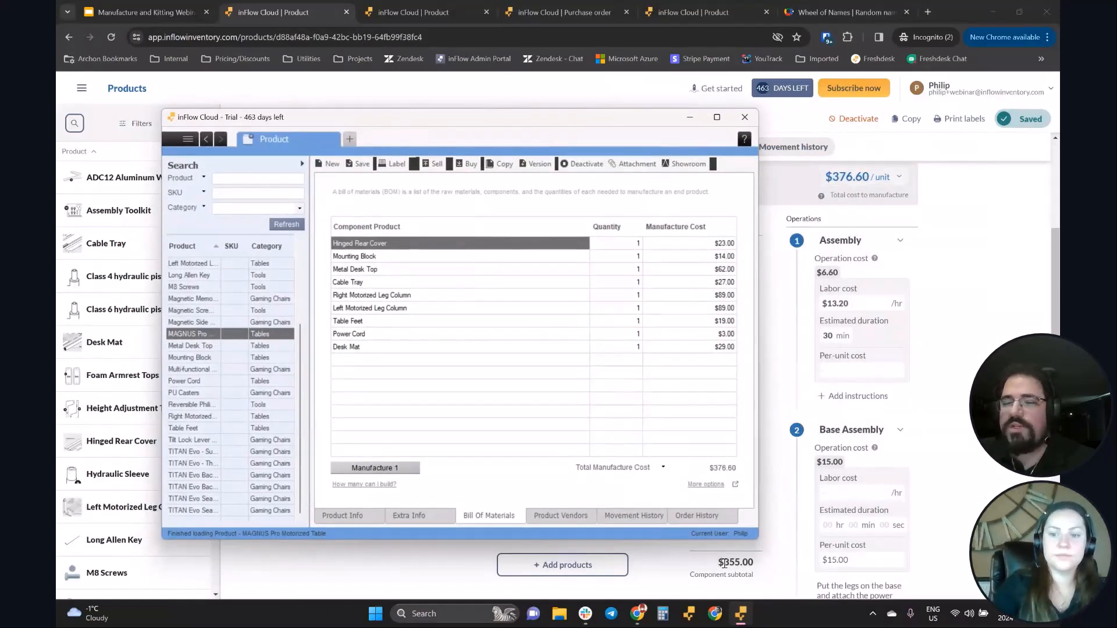
mouse_move(916, 431)
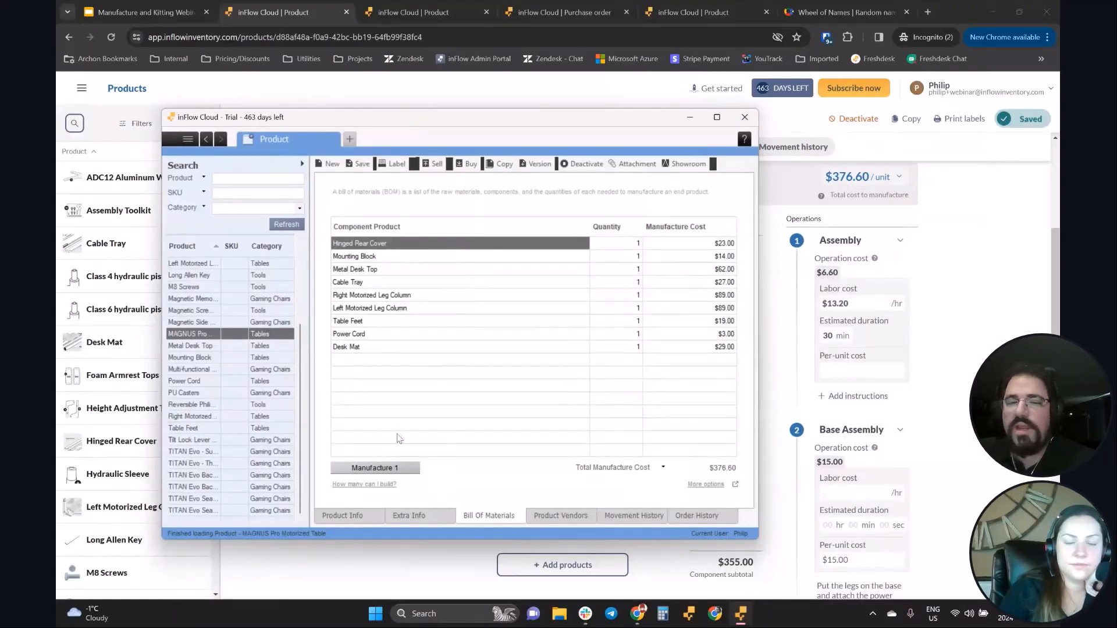
drag(479, 141, 558, 129)
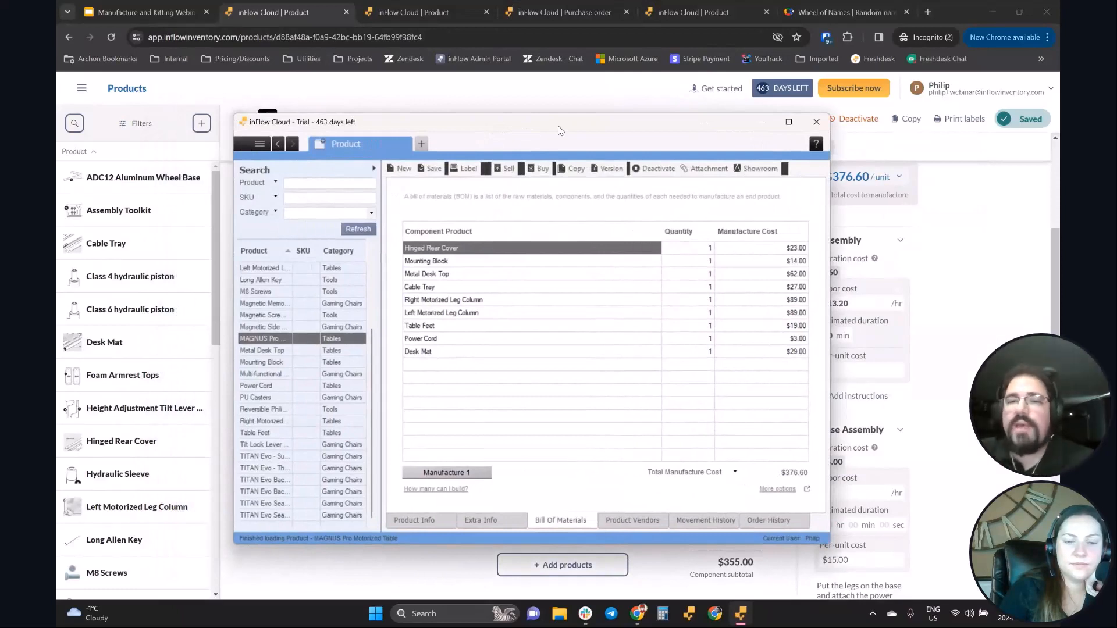
drag(558, 129, 518, 113)
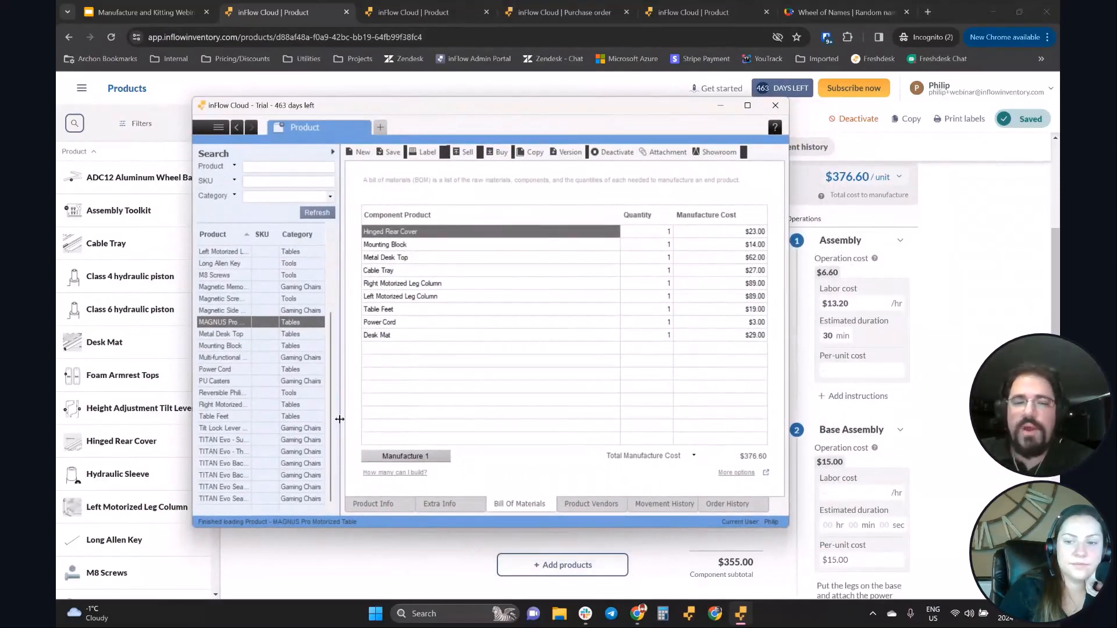
Step: Examine the Total Manufacture Cost of the bill of materials and the alternative totals offered for it
click(674, 456)
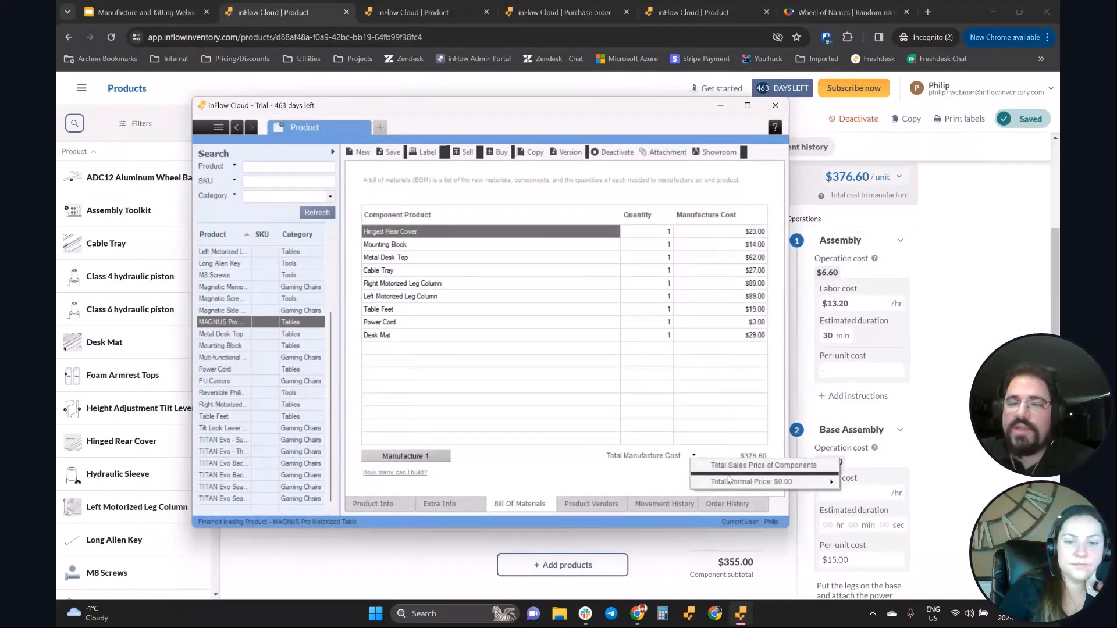
click(671, 479)
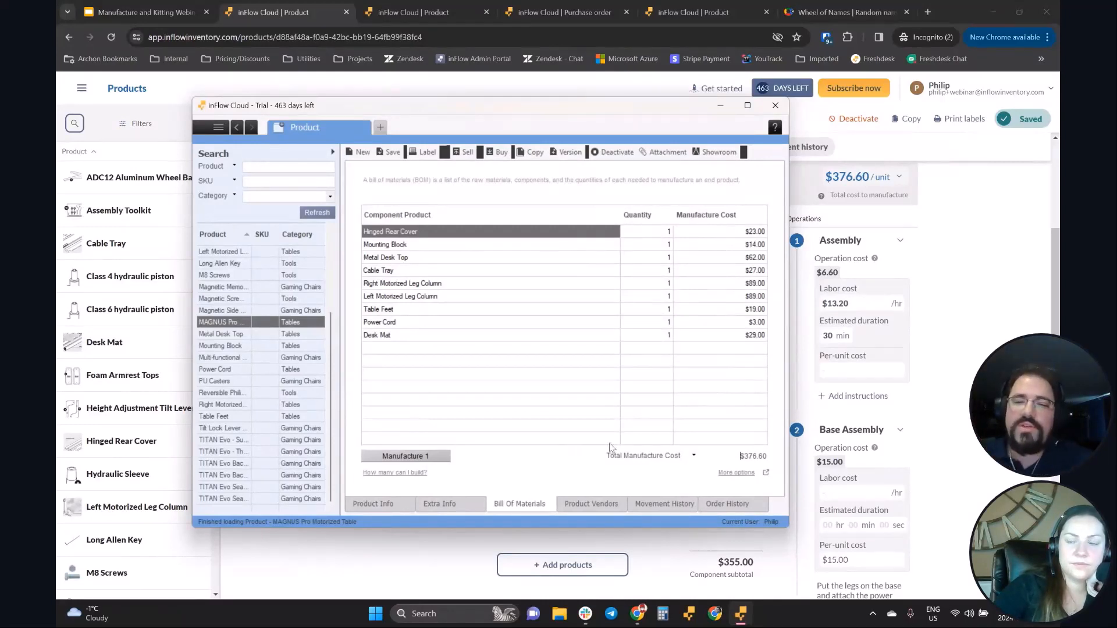
double_click(751, 456)
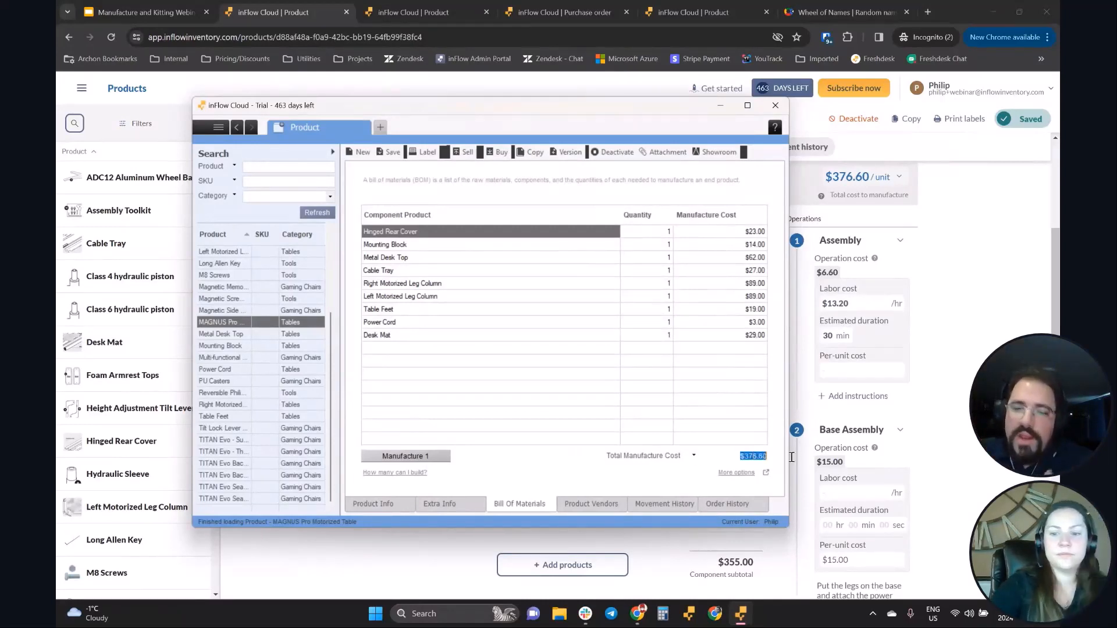
click(756, 458)
drag(743, 457, 776, 456)
click(765, 457)
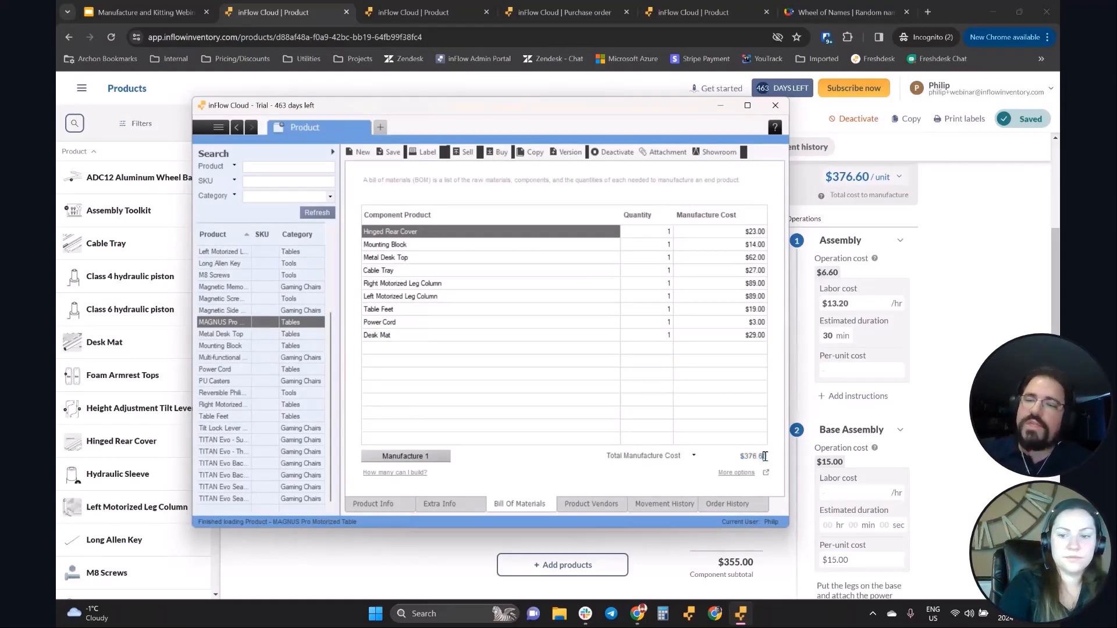
double_click(754, 457)
click(754, 457)
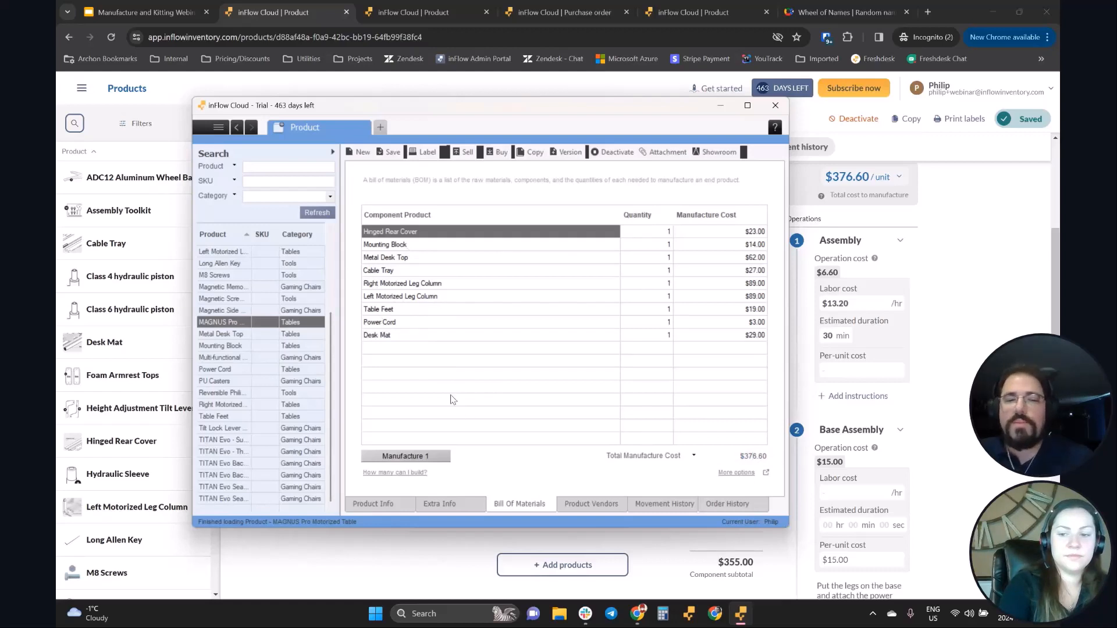
Step: Return to the web version in Chrome and look over the table's components, operations and manufacturing costs
click(925, 396)
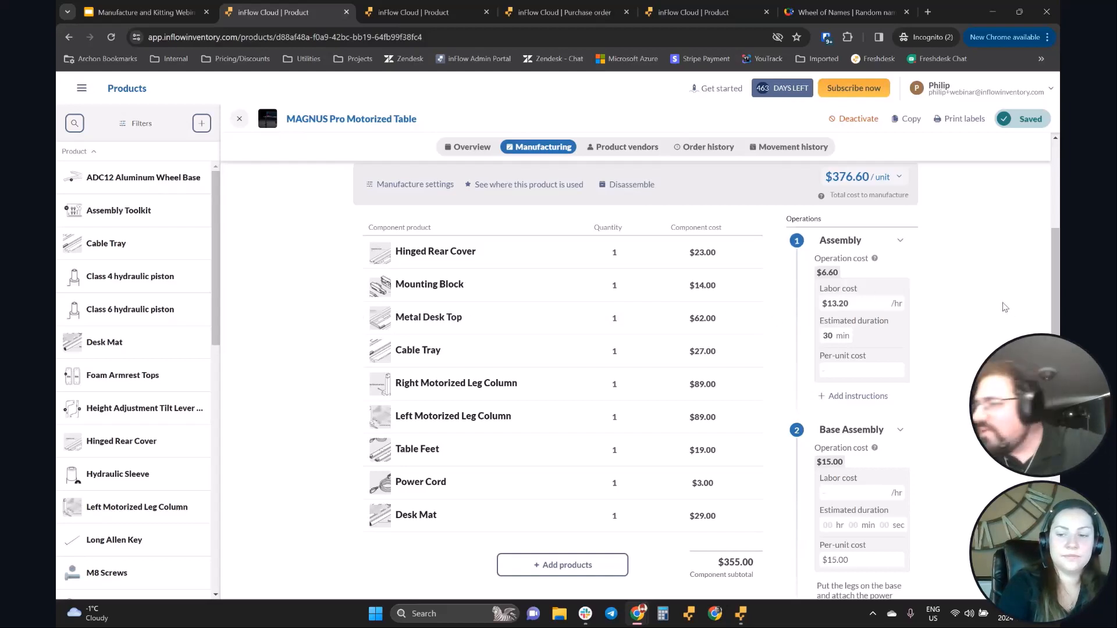
scroll(999, 298, down, 3)
scroll(995, 295, up, 6)
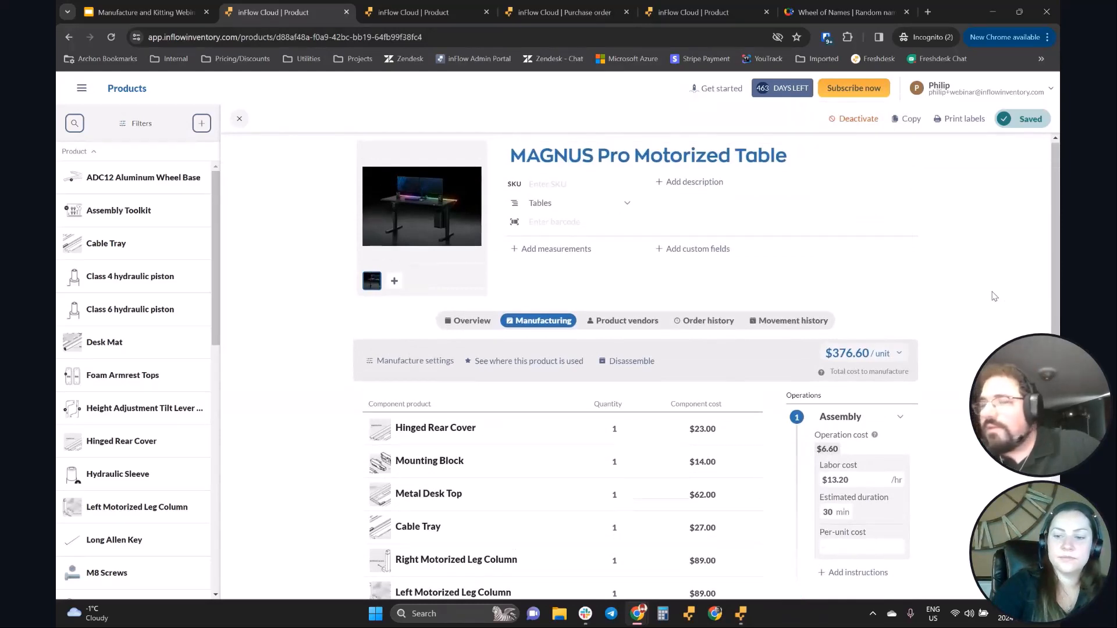
scroll(993, 299, down, 3)
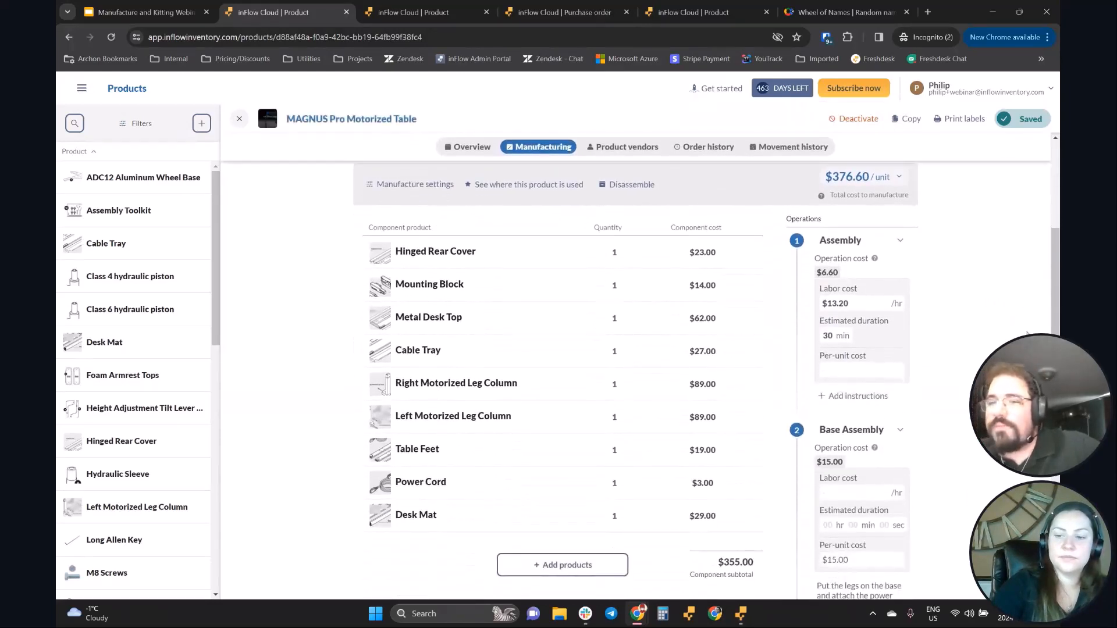
scroll(1055, 279, down, 1)
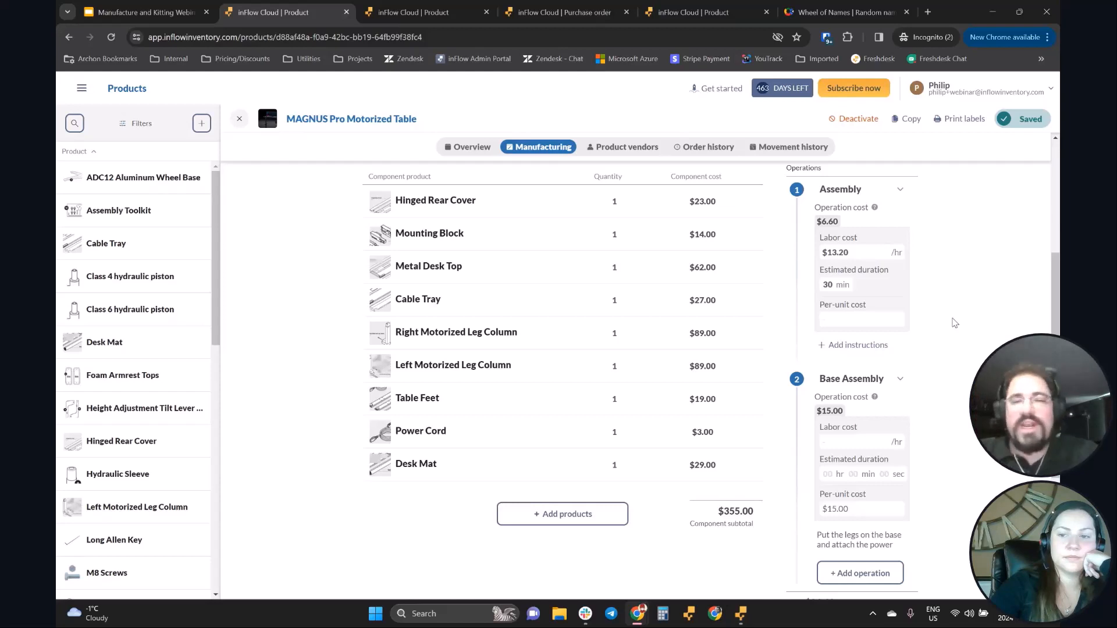
scroll(965, 316, up, 3)
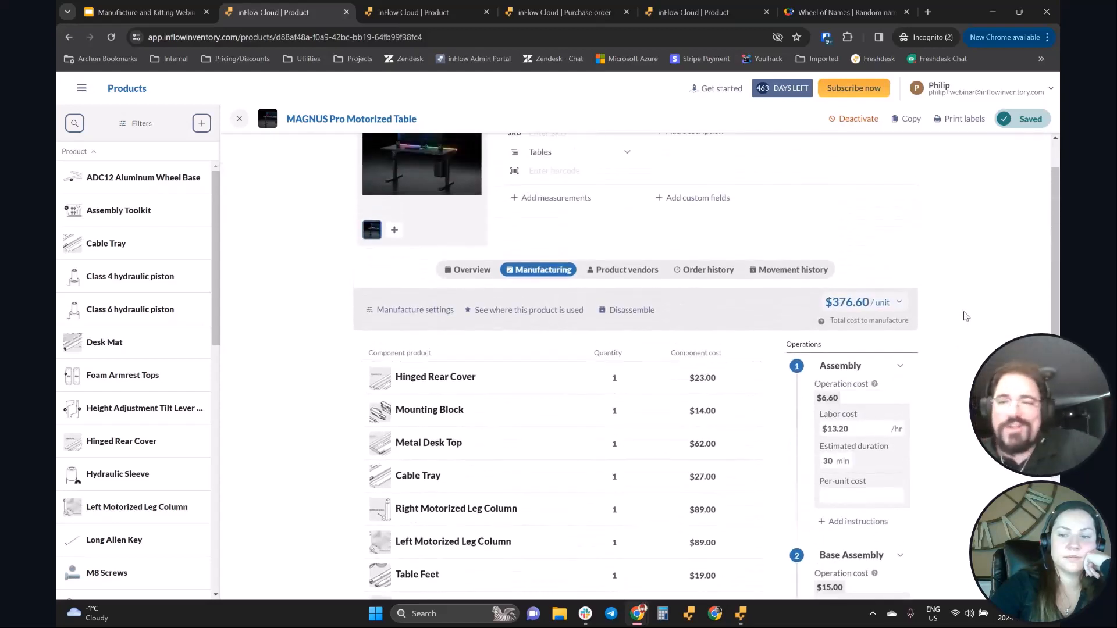
scroll(1049, 268, up, 2)
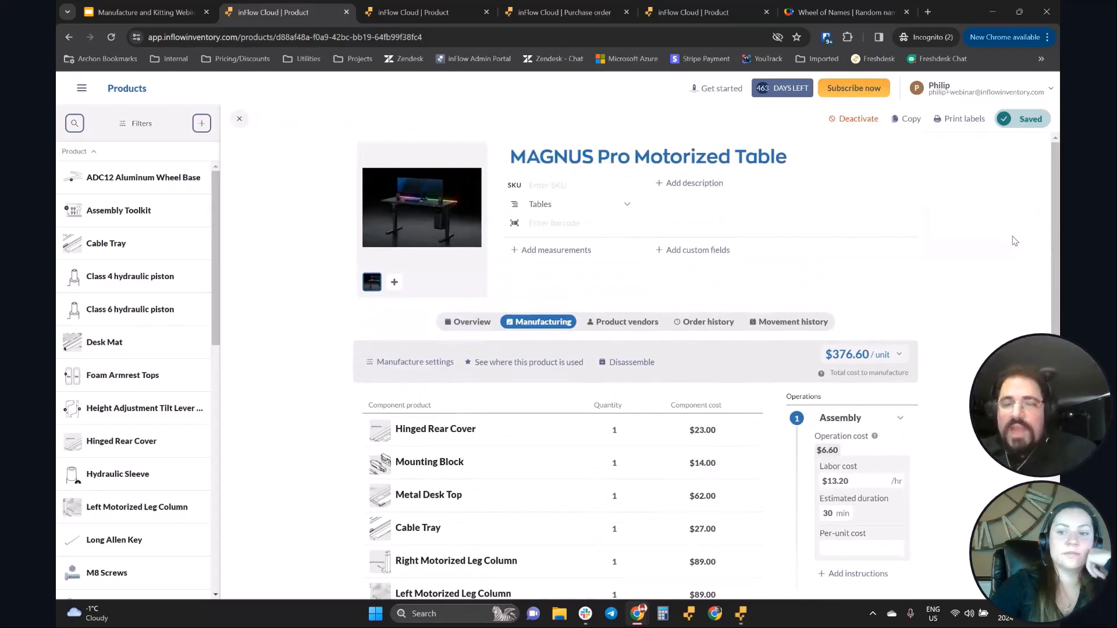
Step: View the disassembly options for the MAGNUS Pro Motorized Table and close them without disassembling anything
scroll(1028, 254, down, 3)
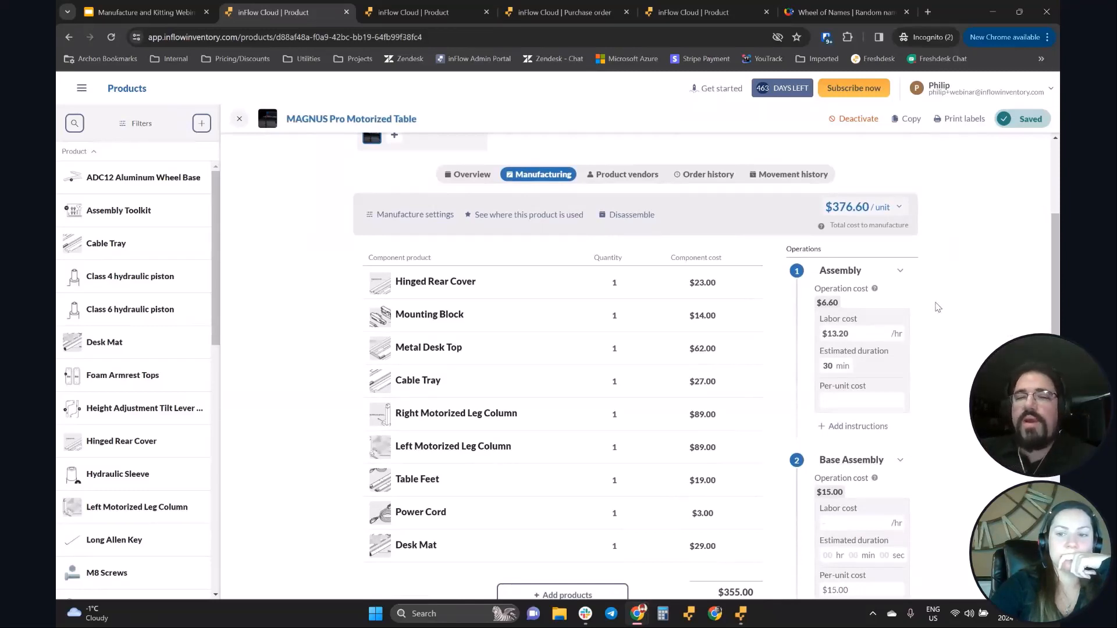
scroll(609, 185, down, 1)
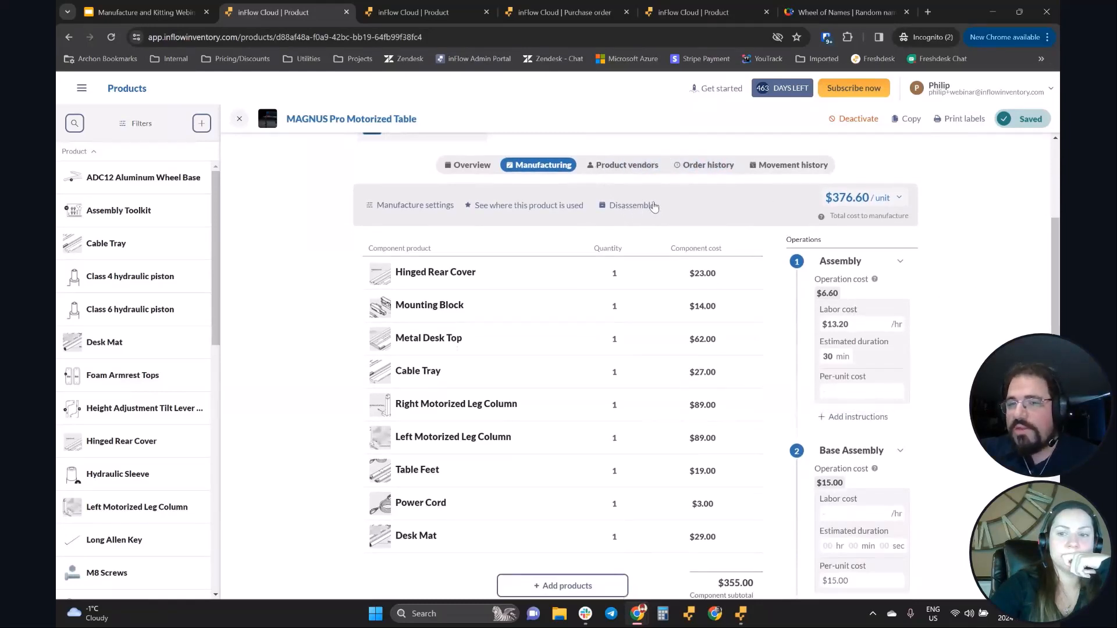
scroll(645, 231, down, 1)
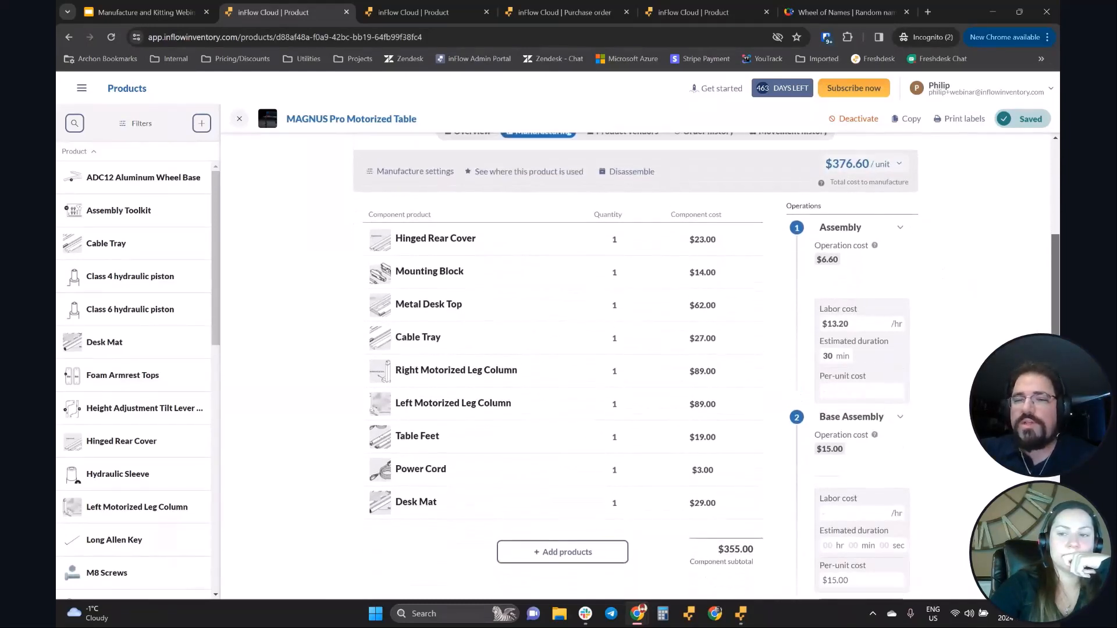
click(621, 183)
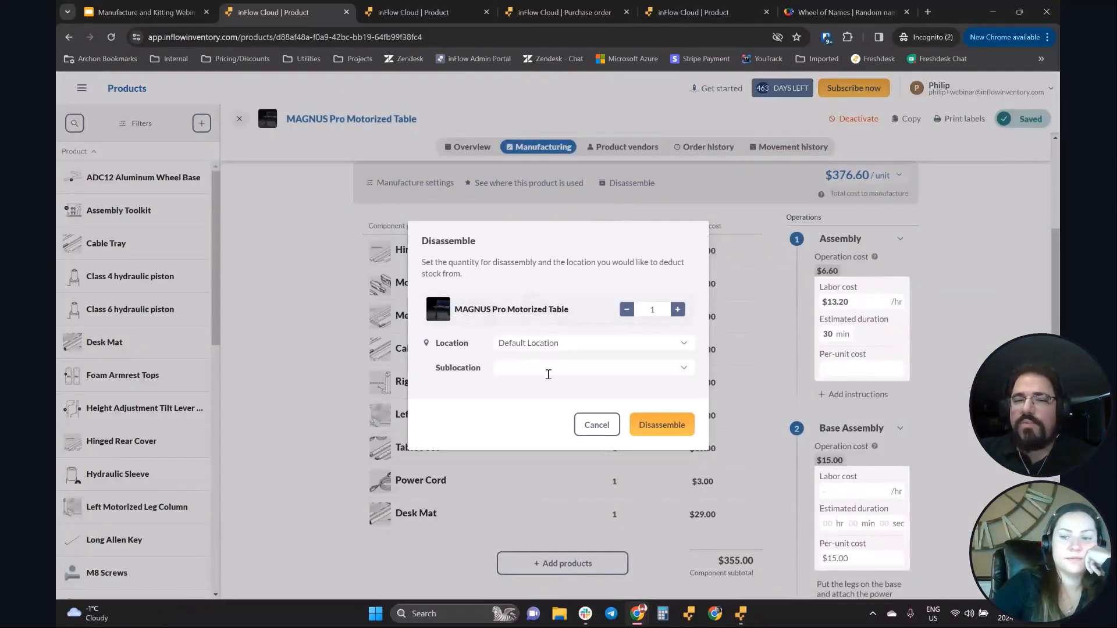
click(593, 426)
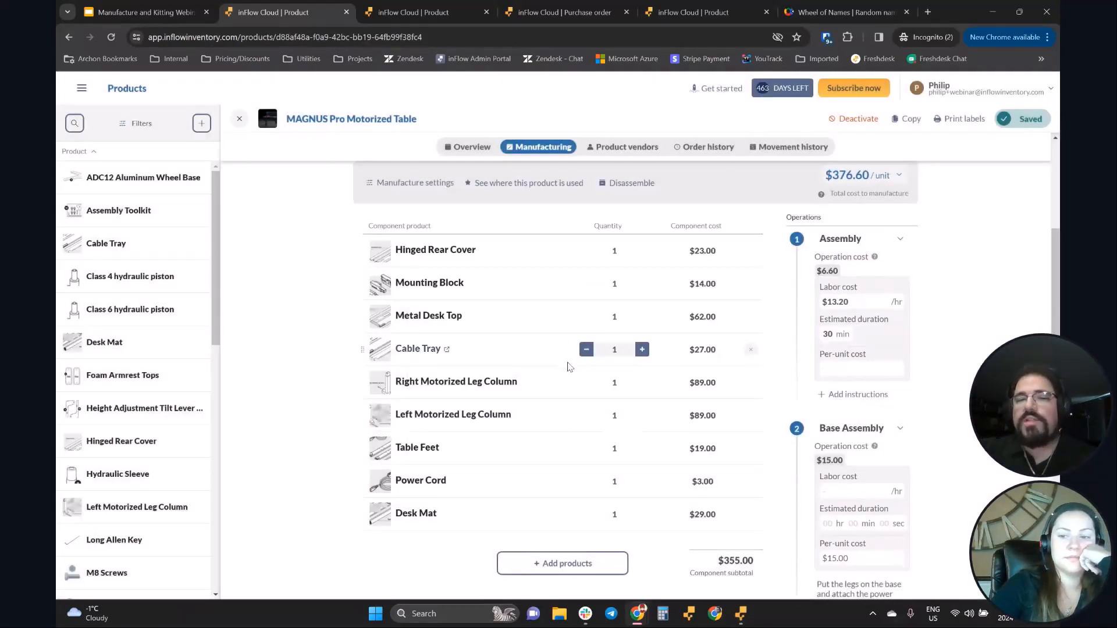
Step: Set up a disassembly of 3 MAGNUS Pro Motorized Tables from the Default Location, and cancel it
scroll(541, 285, up, 3)
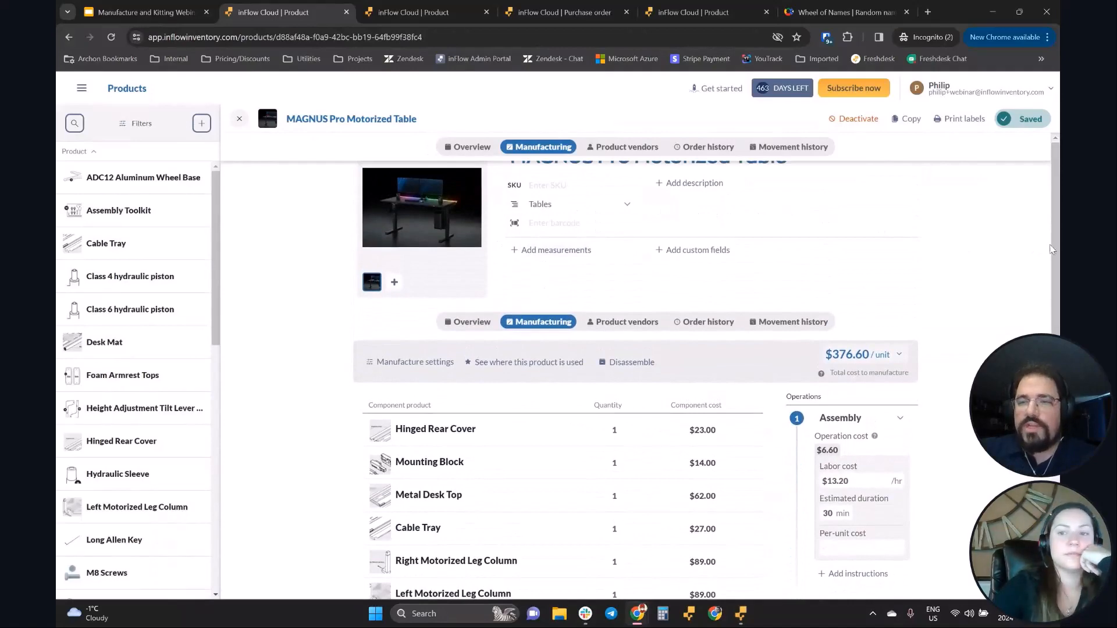
scroll(768, 219, down, 3)
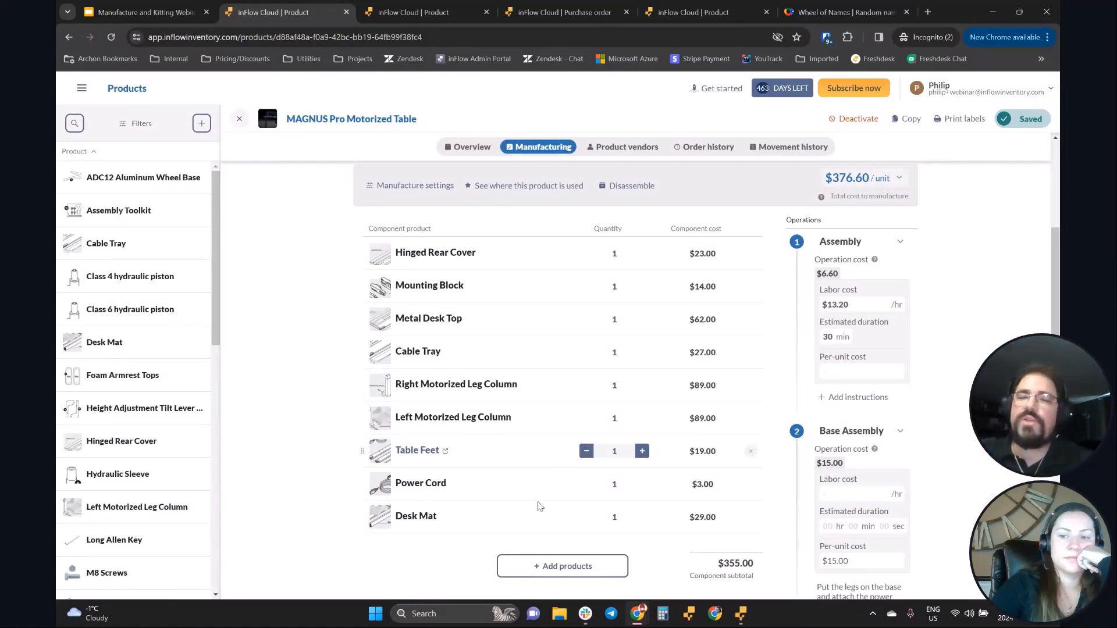
click(615, 187)
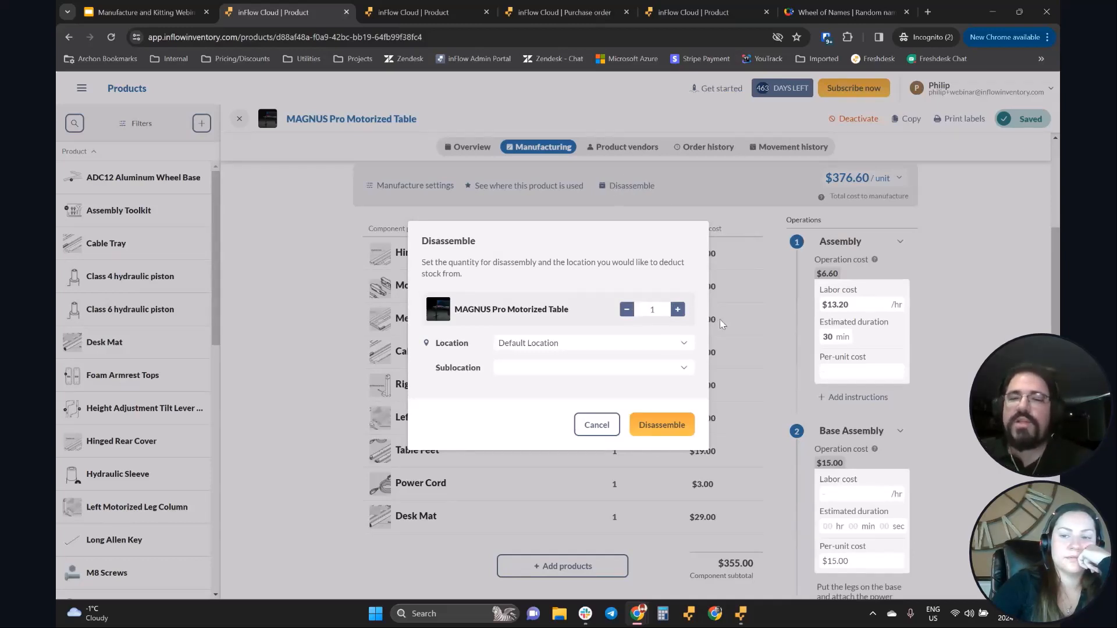
click(677, 309)
click(677, 309)
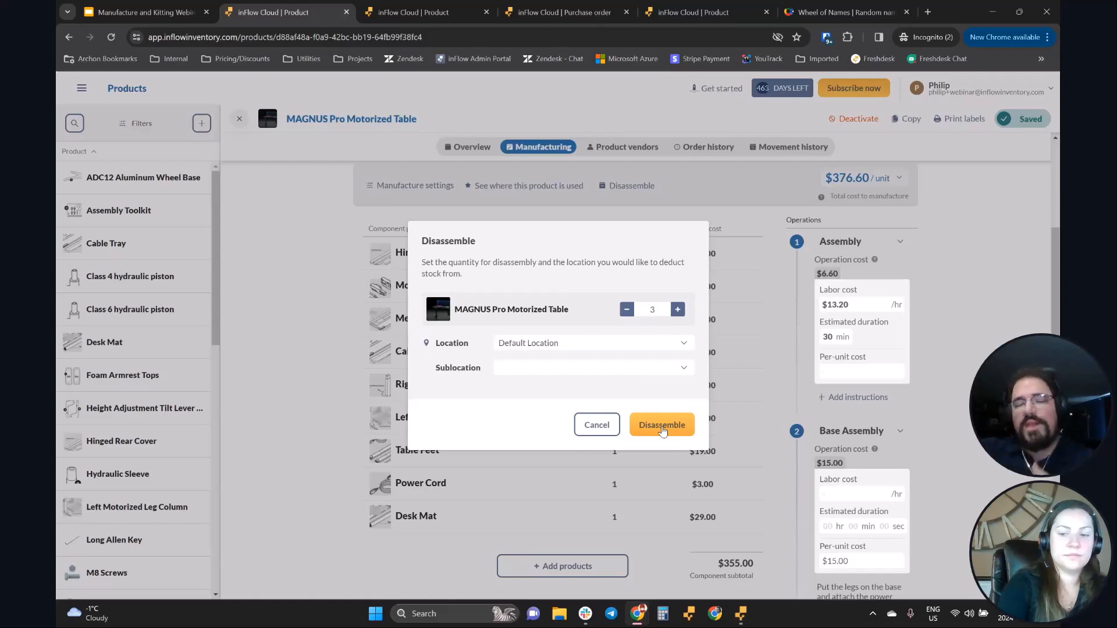
click(584, 426)
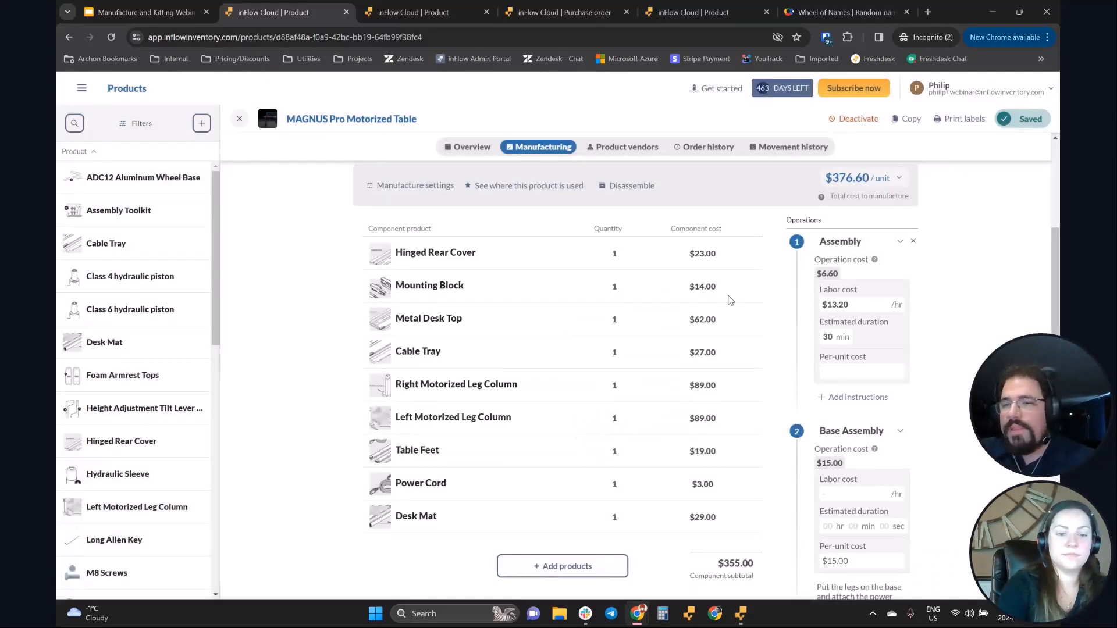
scroll(967, 331, down, 5)
scroll(965, 322, up, 8)
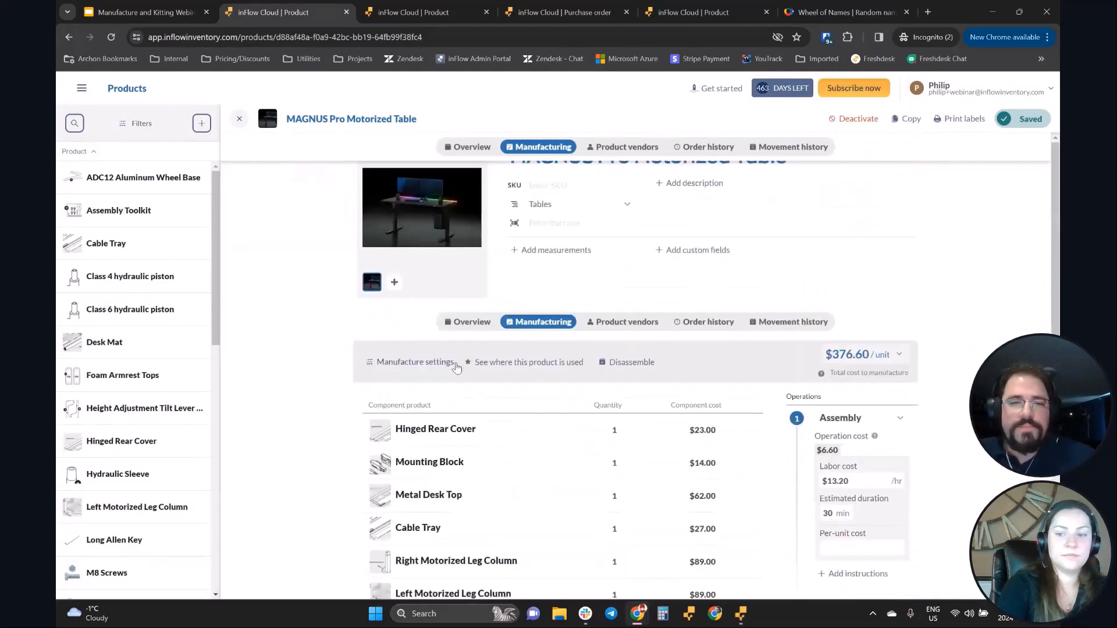
Step: Open the MAGNUS Pro Motorized Table's overview and examine the Buildable figure in its quantity breakdown
click(472, 321)
scroll(334, 369, down, 2)
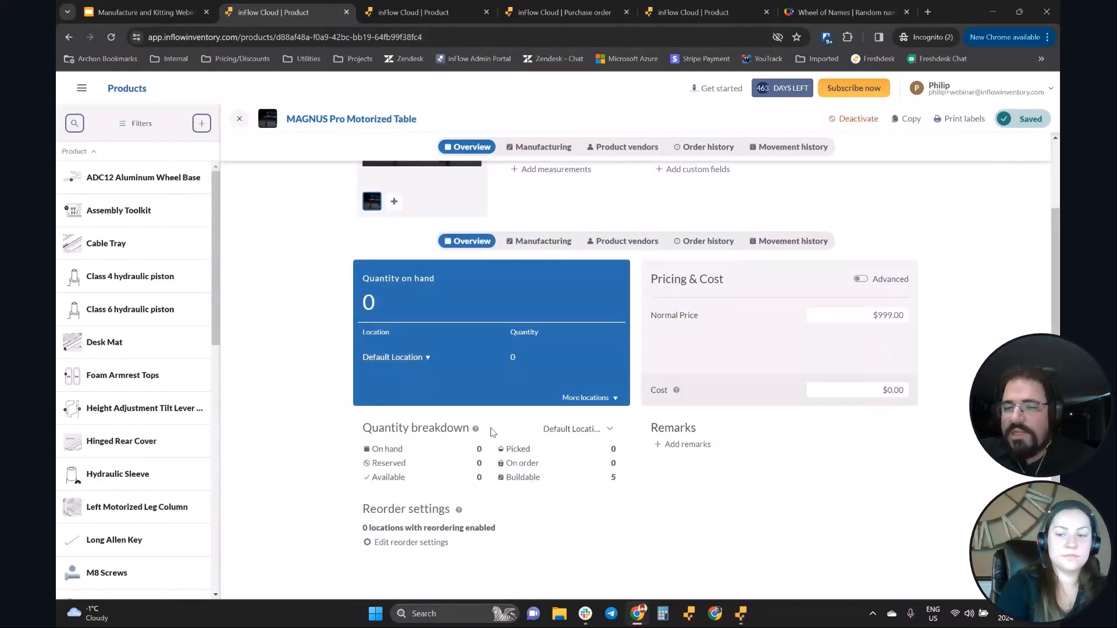
drag(504, 480, 563, 482)
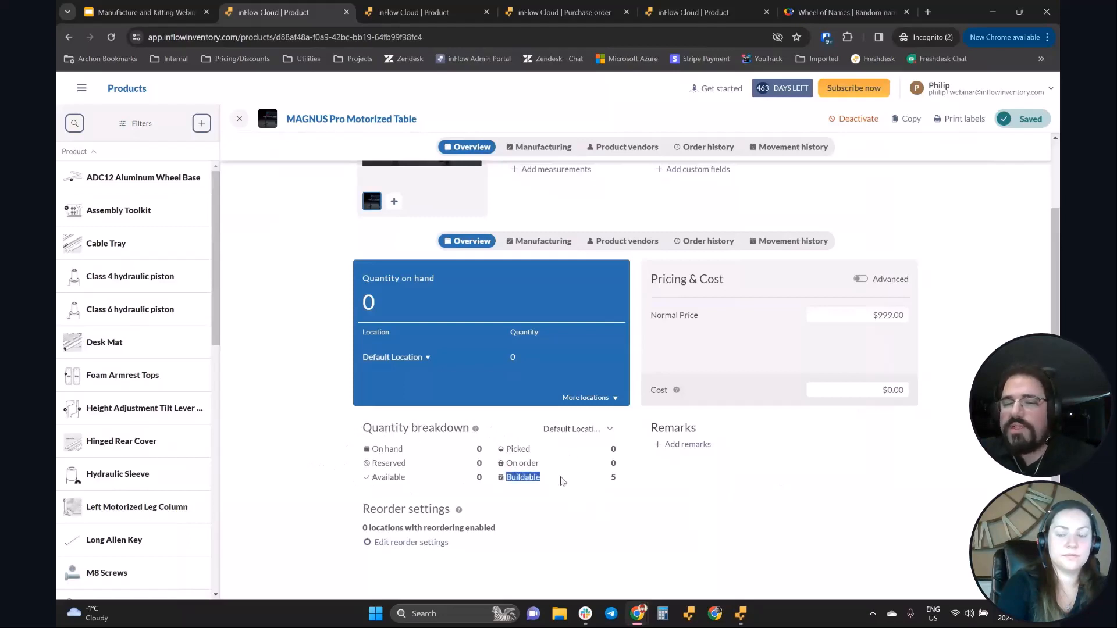
click(506, 478)
double_click(522, 478)
click(549, 483)
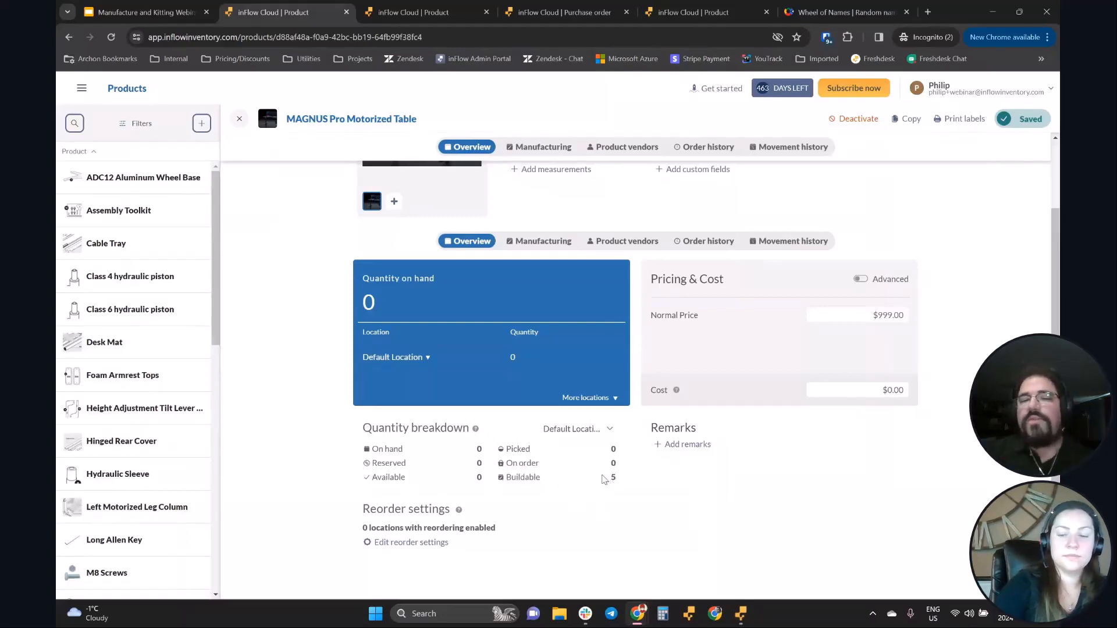
Step: Look over the table's component list and operations, and return to its overview
click(548, 241)
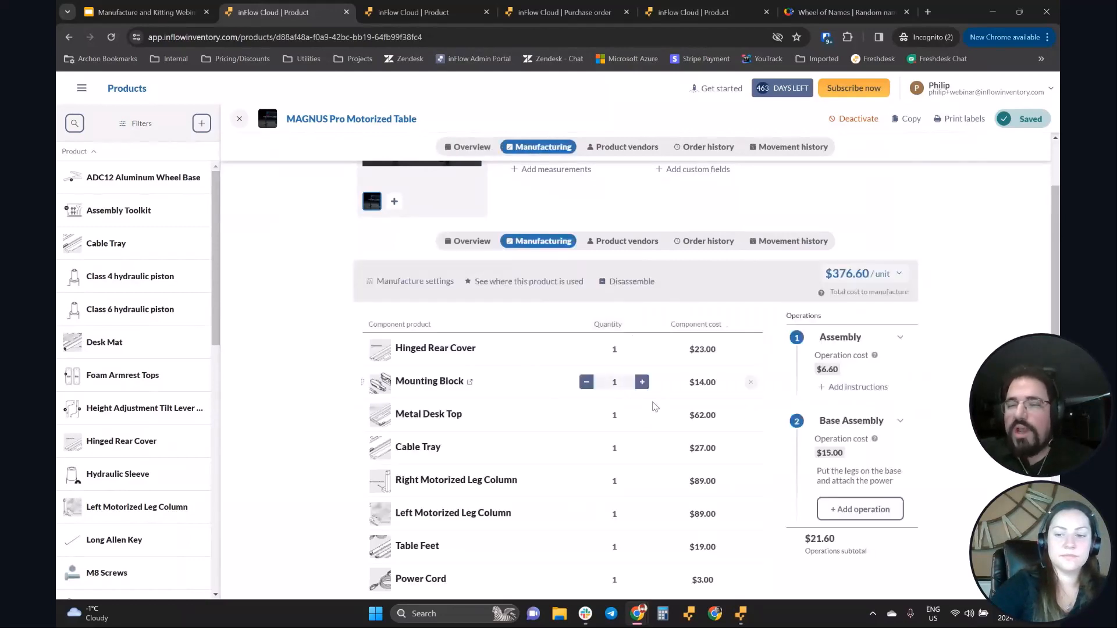
scroll(653, 342, down, 5)
scroll(562, 336, up, 5)
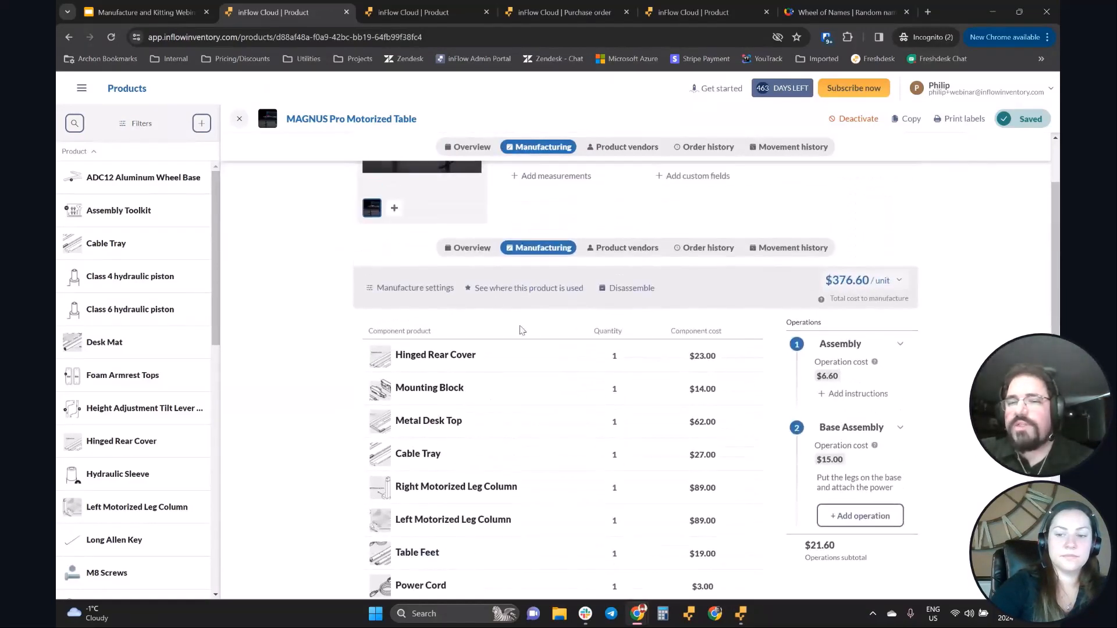
click(460, 246)
scroll(612, 524, down, 1)
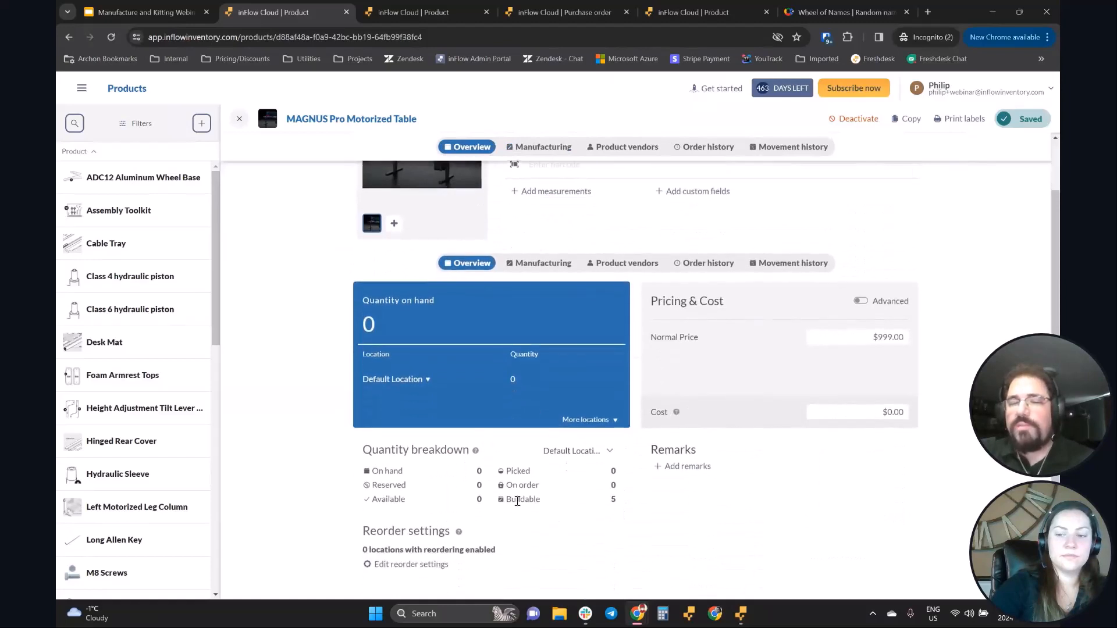
Step: Clear the location of the table's quantity breakdown and examine the In transit entry
click(588, 452)
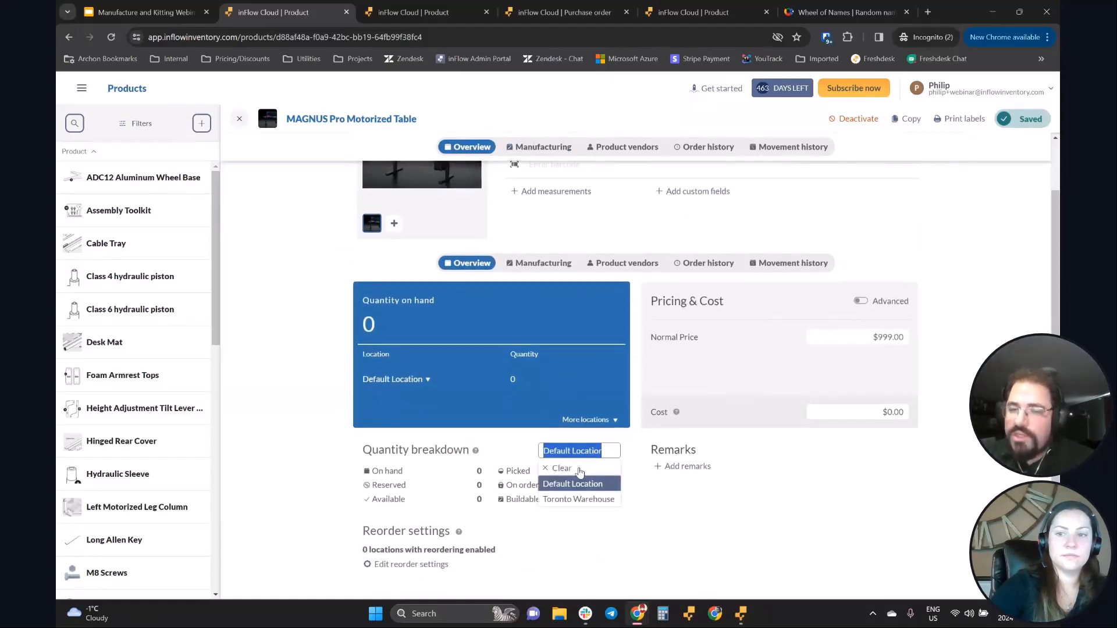
click(581, 469)
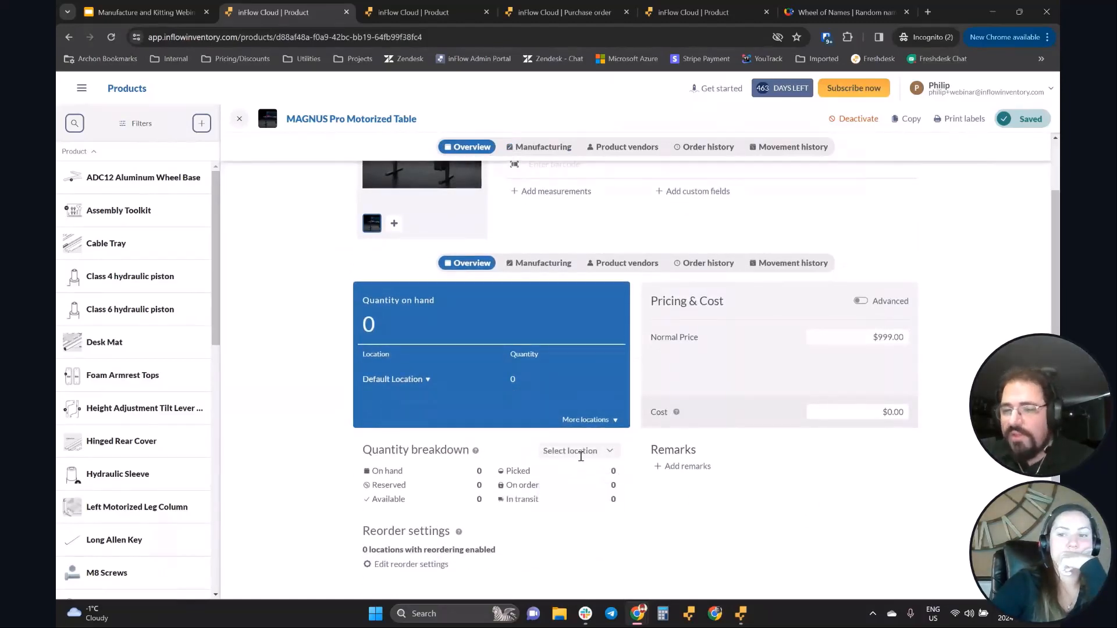
click(580, 452)
click(685, 506)
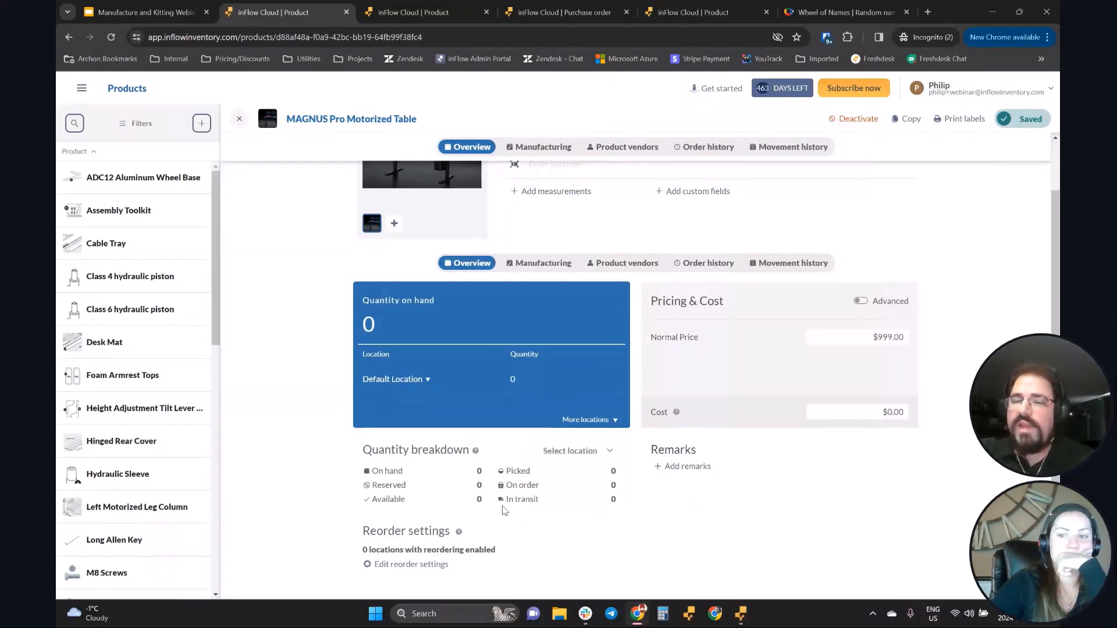
drag(500, 499, 539, 500)
Step: Show the quantity breakdown for Toronto Warehouse and for Default Location, and compare the Buildable figures
click(576, 452)
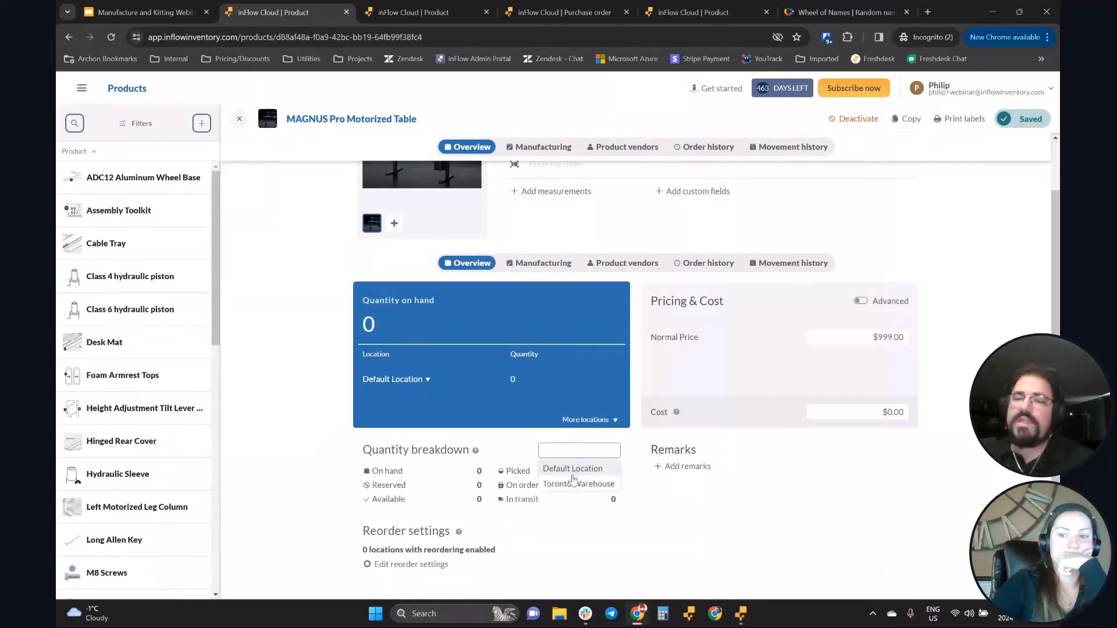
click(570, 485)
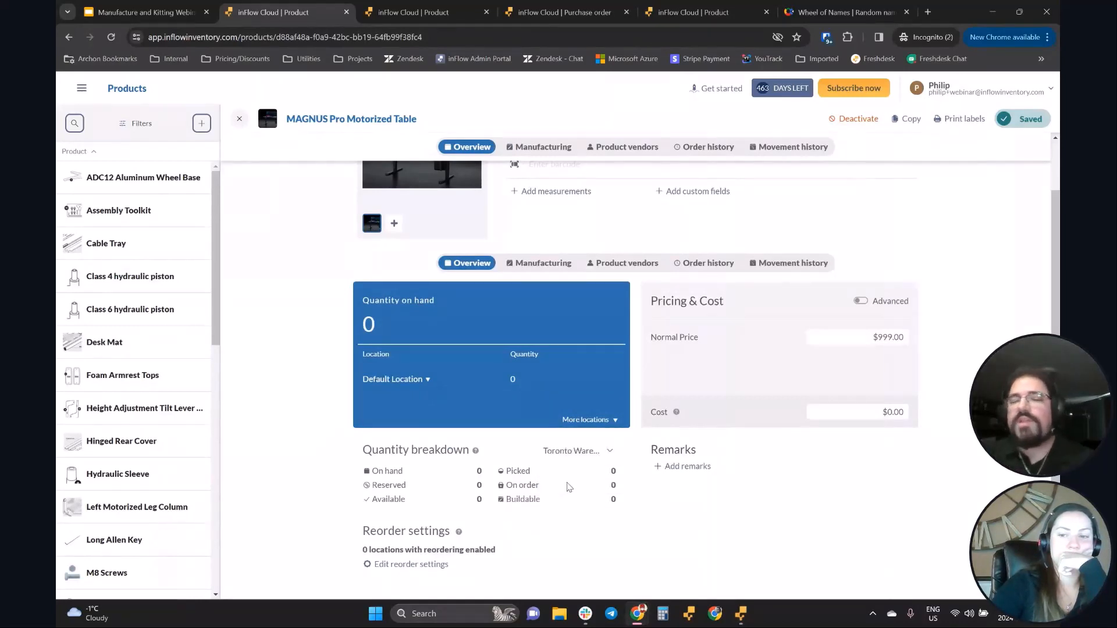
click(580, 451)
click(577, 483)
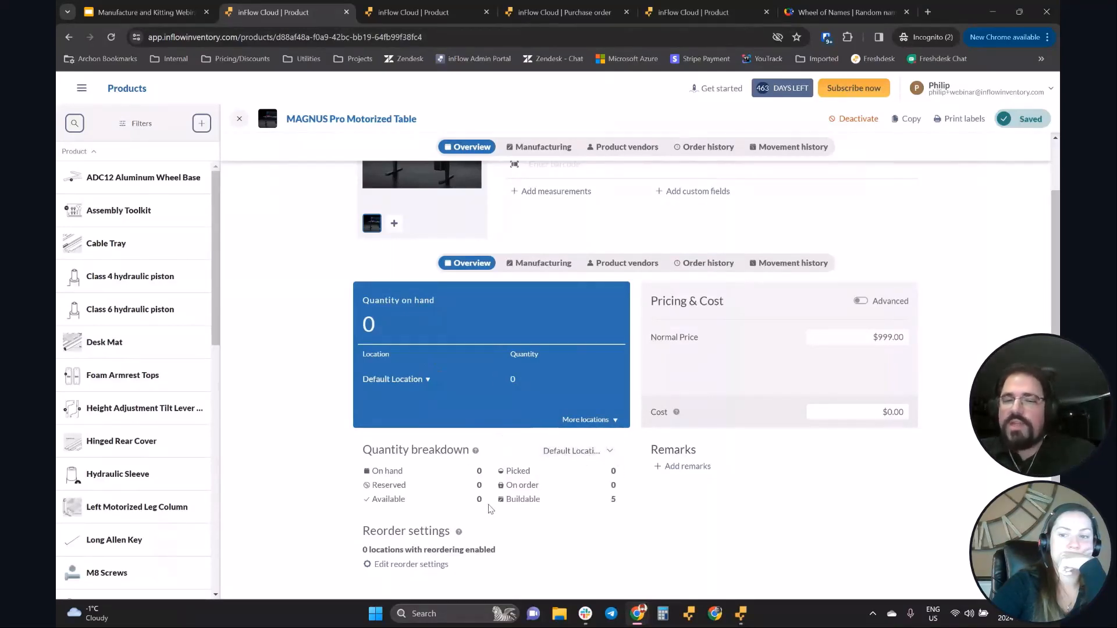
double_click(548, 498)
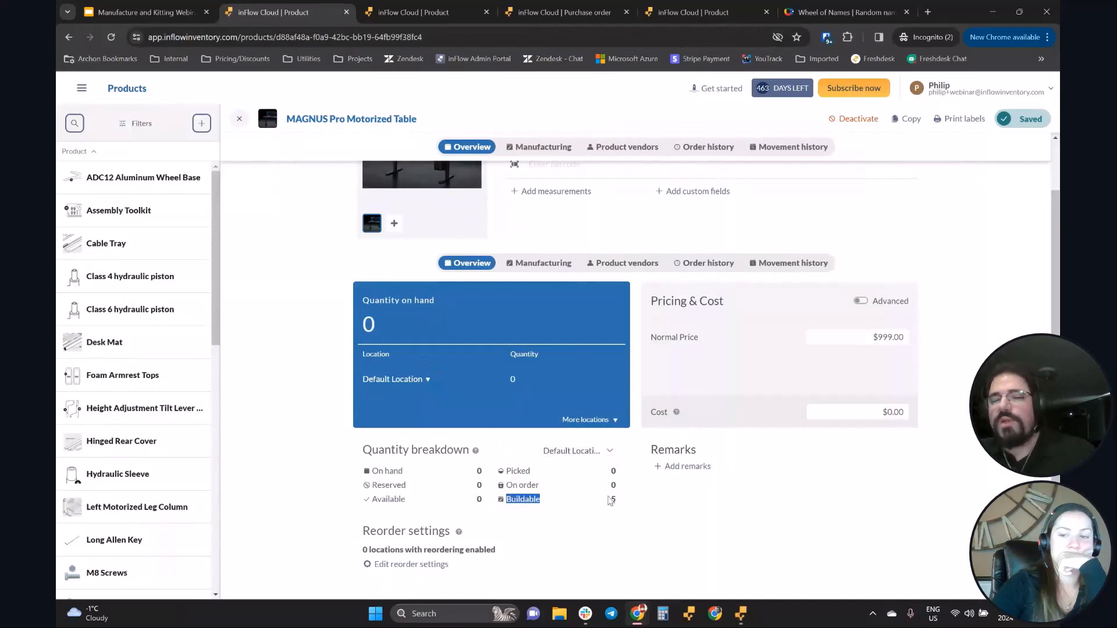
click(598, 501)
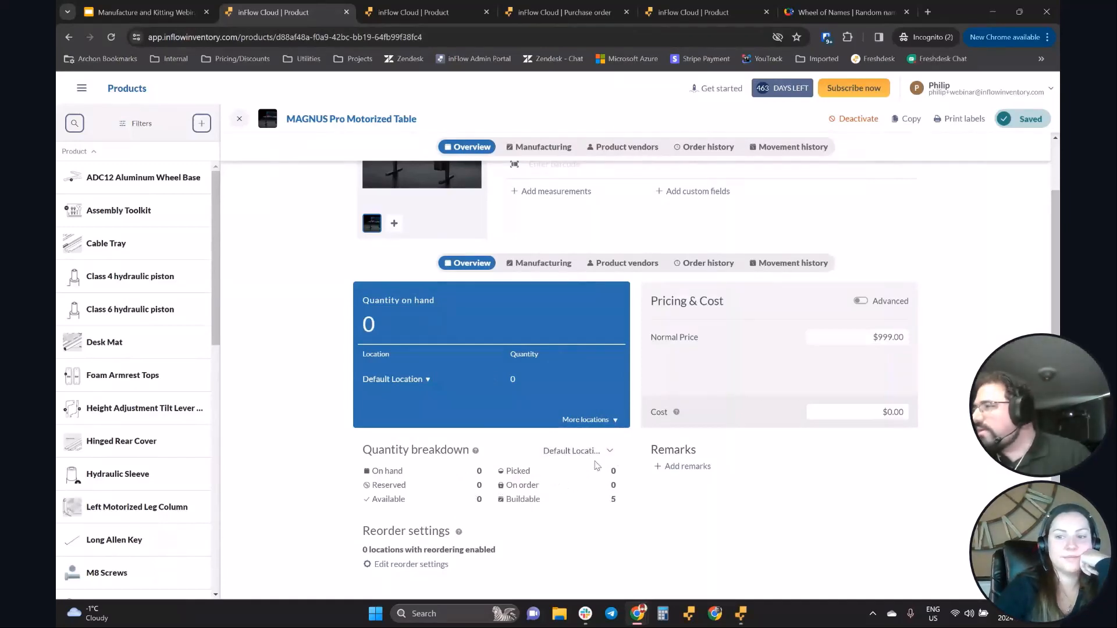
Step: Open the main navigation and look through it as far as the Inventory section's manufacture order entries
scroll(387, 392, up, 1)
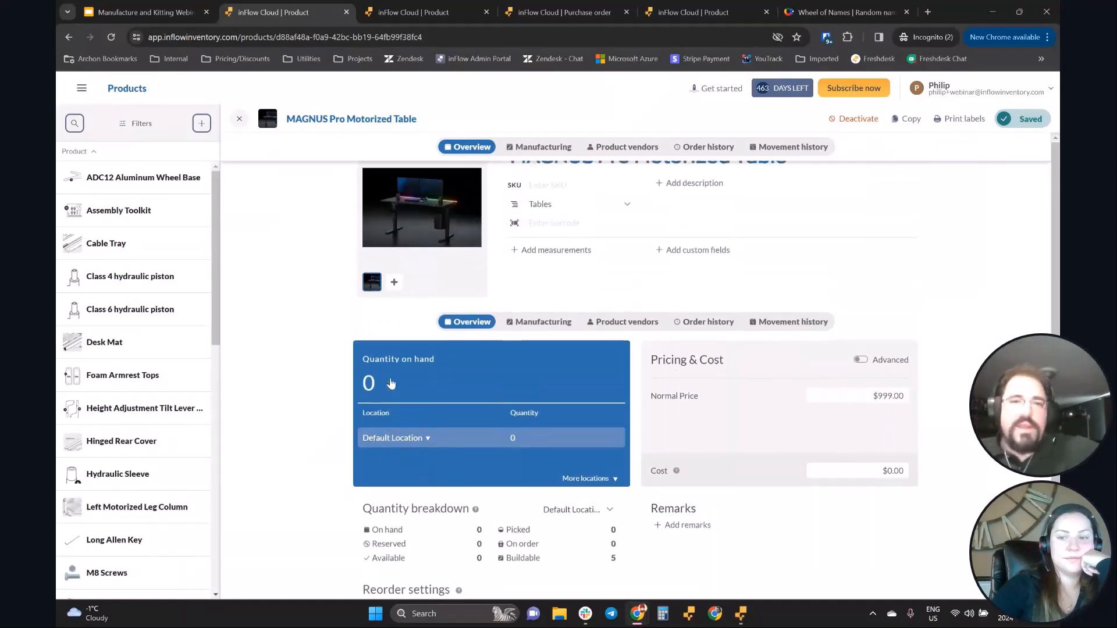
click(82, 91)
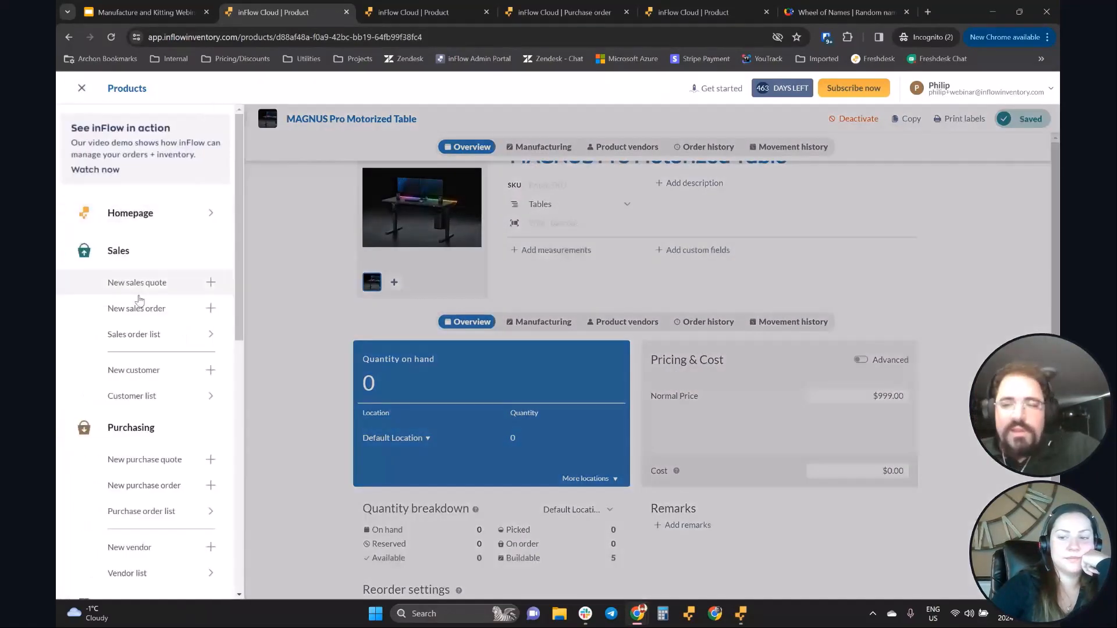
scroll(145, 342, down, 3)
scroll(200, 401, down, 4)
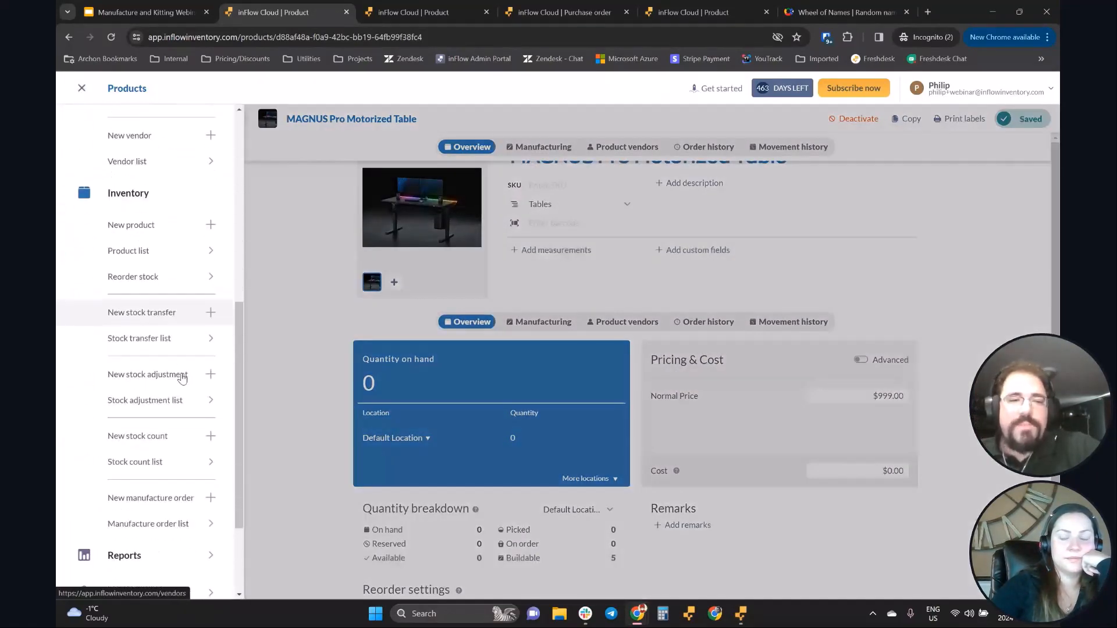
Step: Switch to the Google Slides webinar deck and advance through the manufacture order slides to the next Demo slide
click(145, 11)
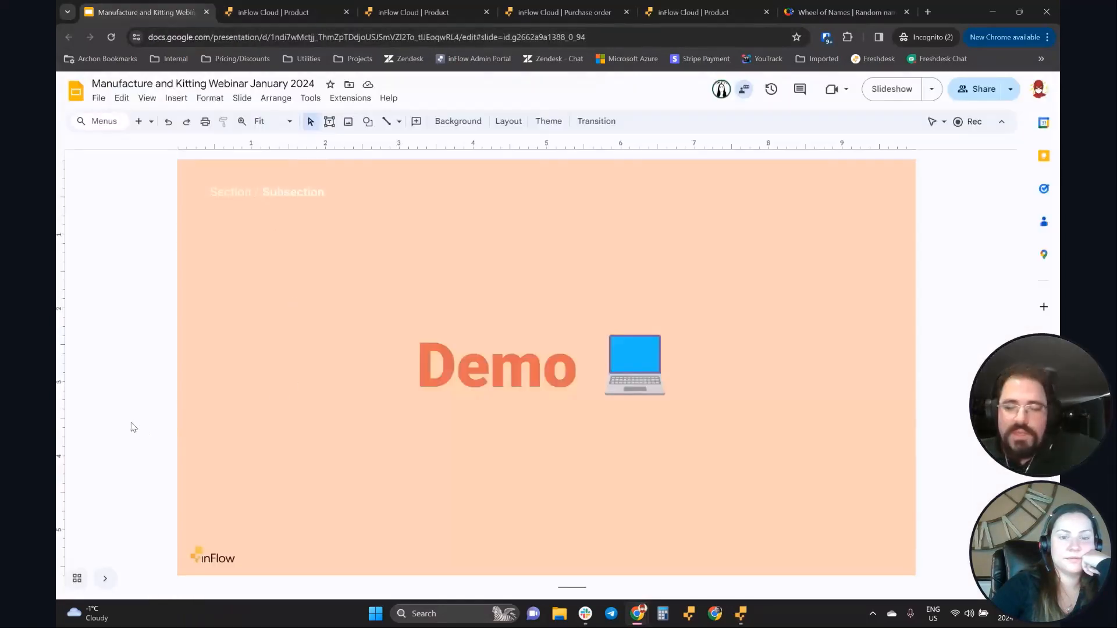
key(Down)
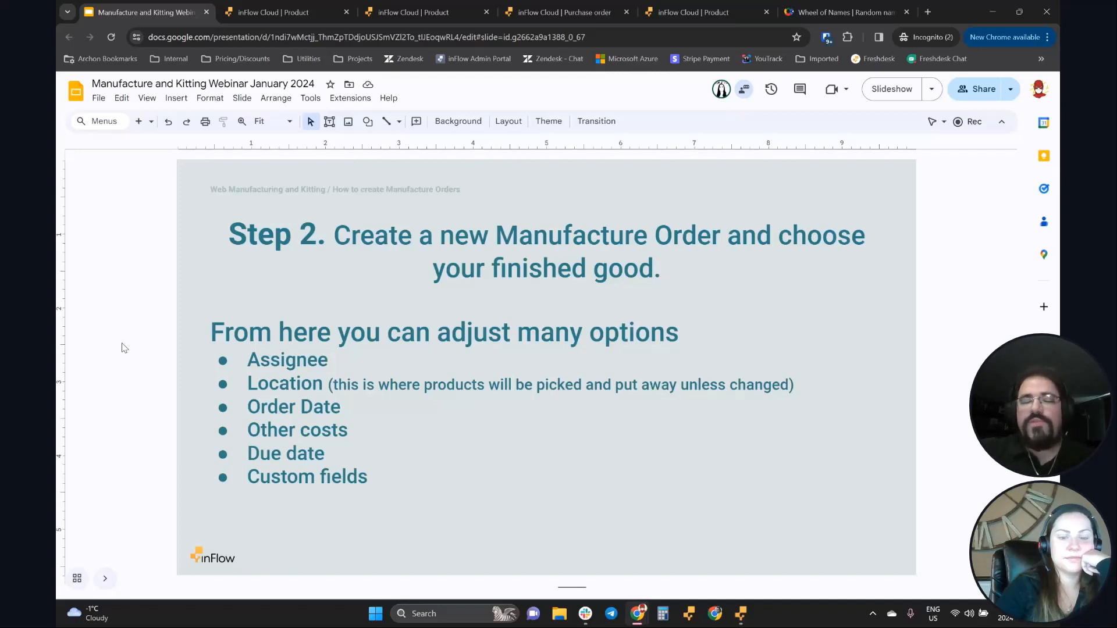
key(Down)
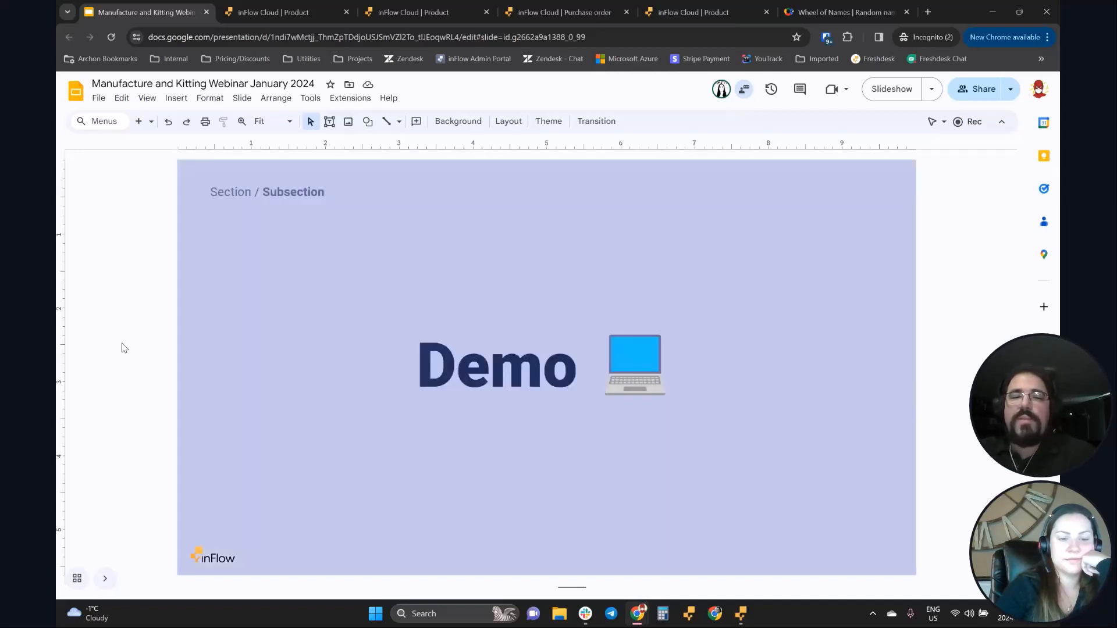
Step: Return to inFlow, open the manufacture order list, and view the current orders before showing all orders
click(274, 10)
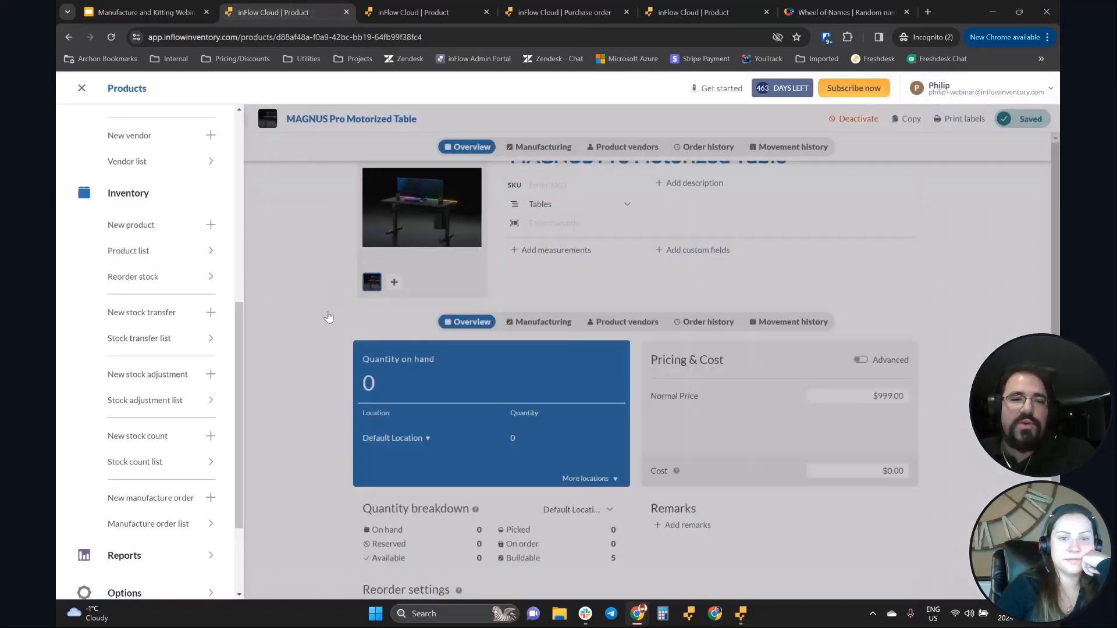
drag(239, 345, 231, 145)
scroll(177, 307, down, 8)
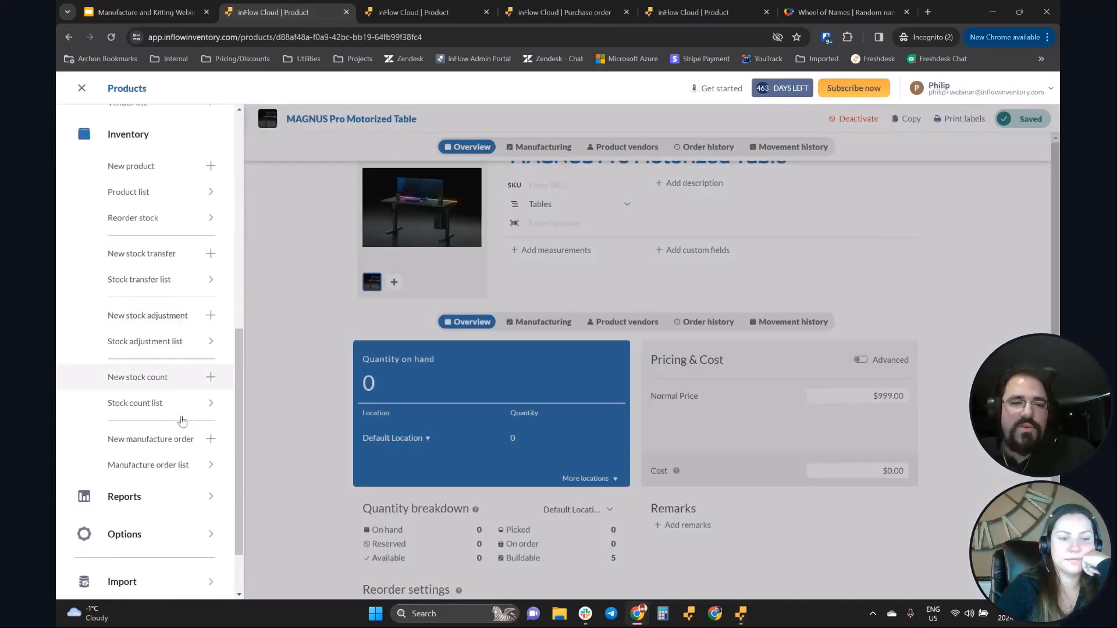
click(168, 464)
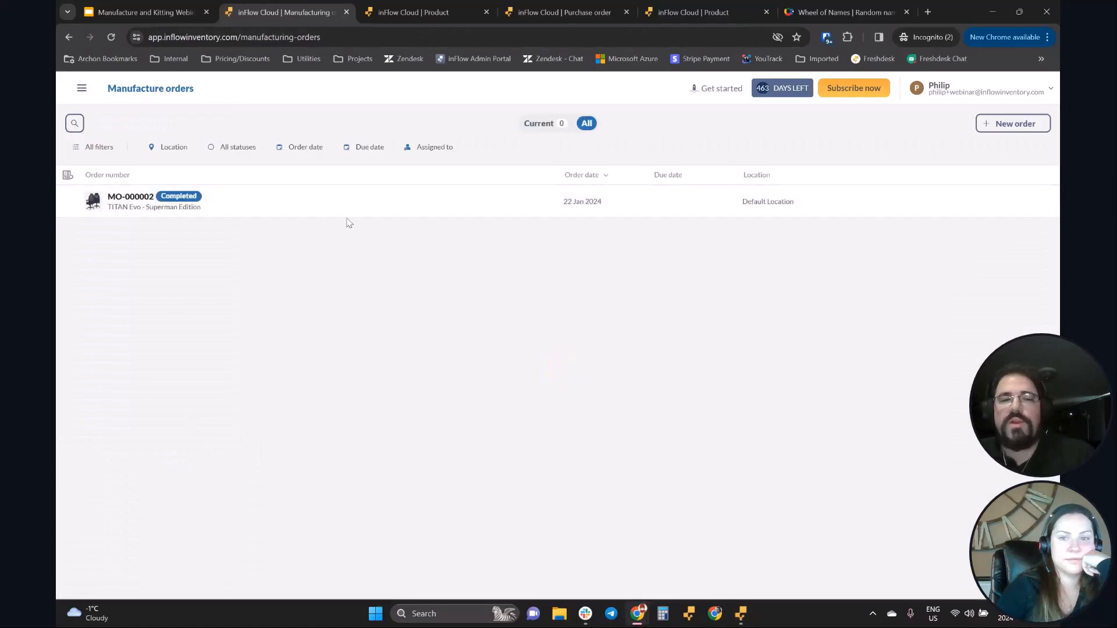
click(539, 123)
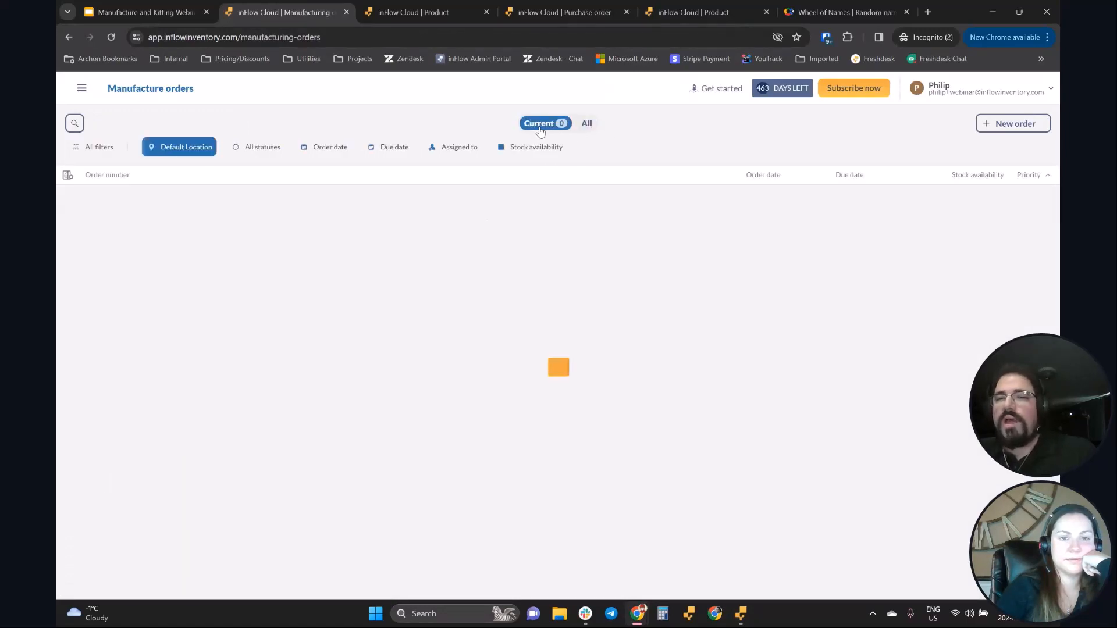
click(586, 123)
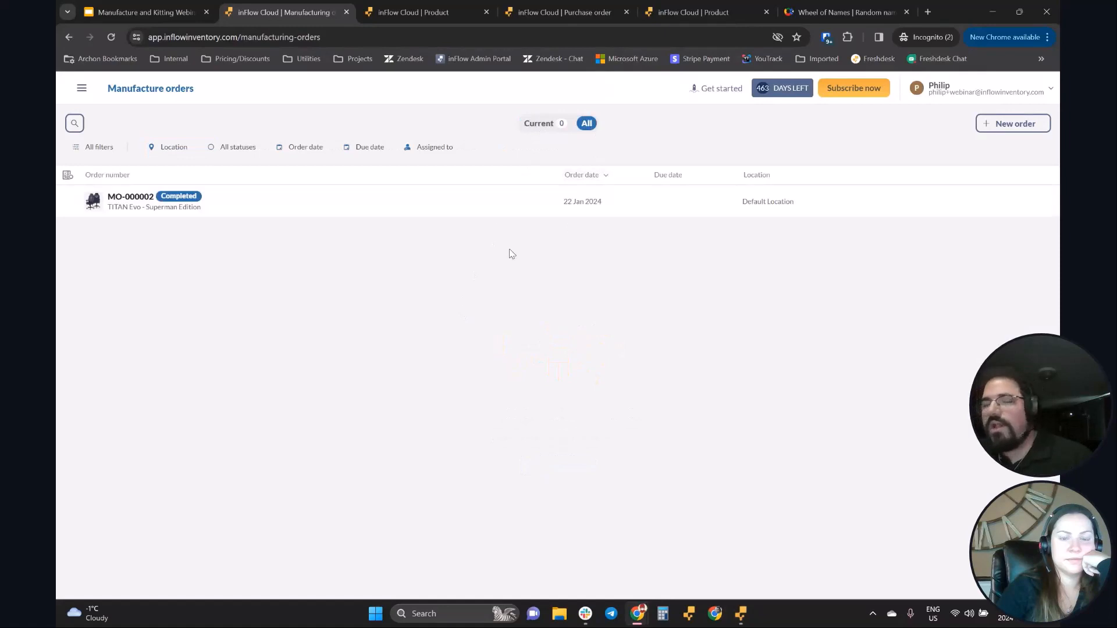
Step: Create a manufacture order for 2 units of TITAN Evo - Superman Edition at the Default Location
click(996, 125)
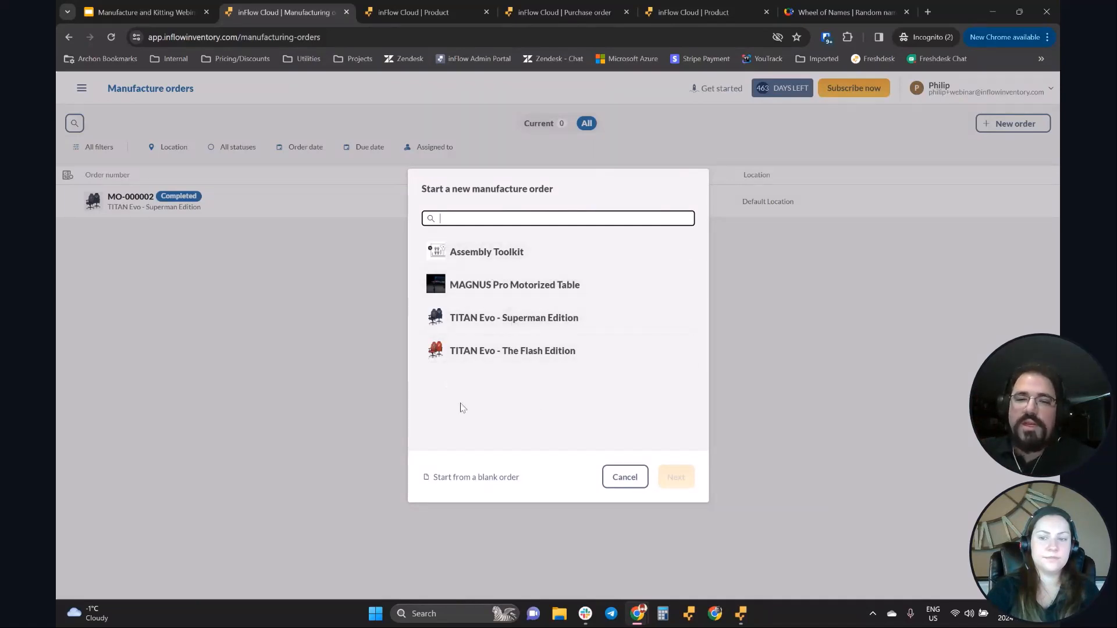
click(512, 323)
click(674, 477)
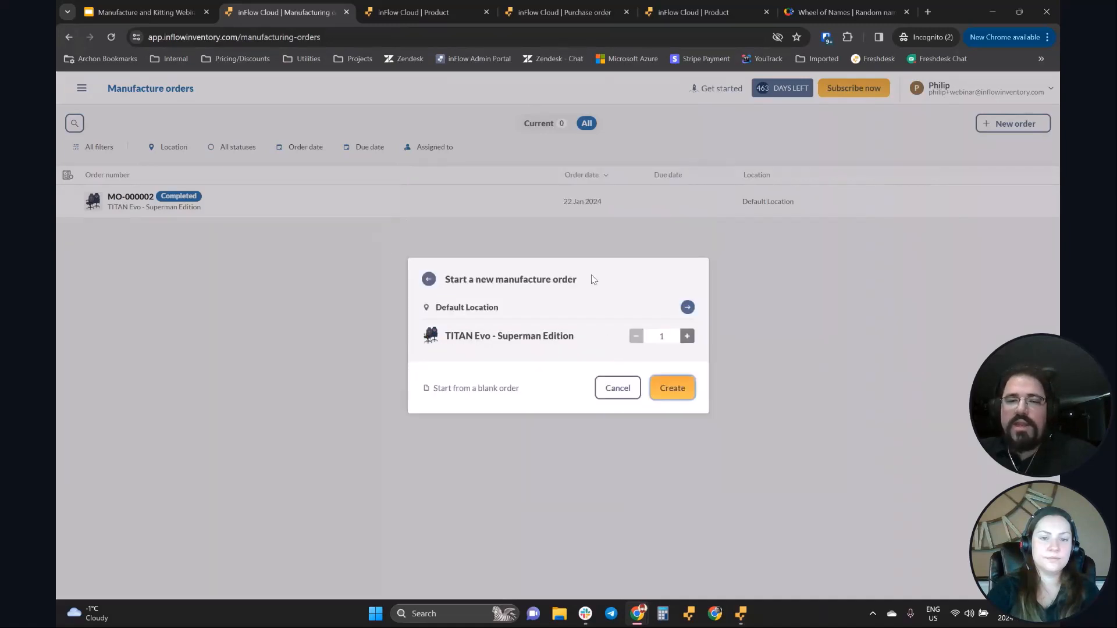
click(687, 335)
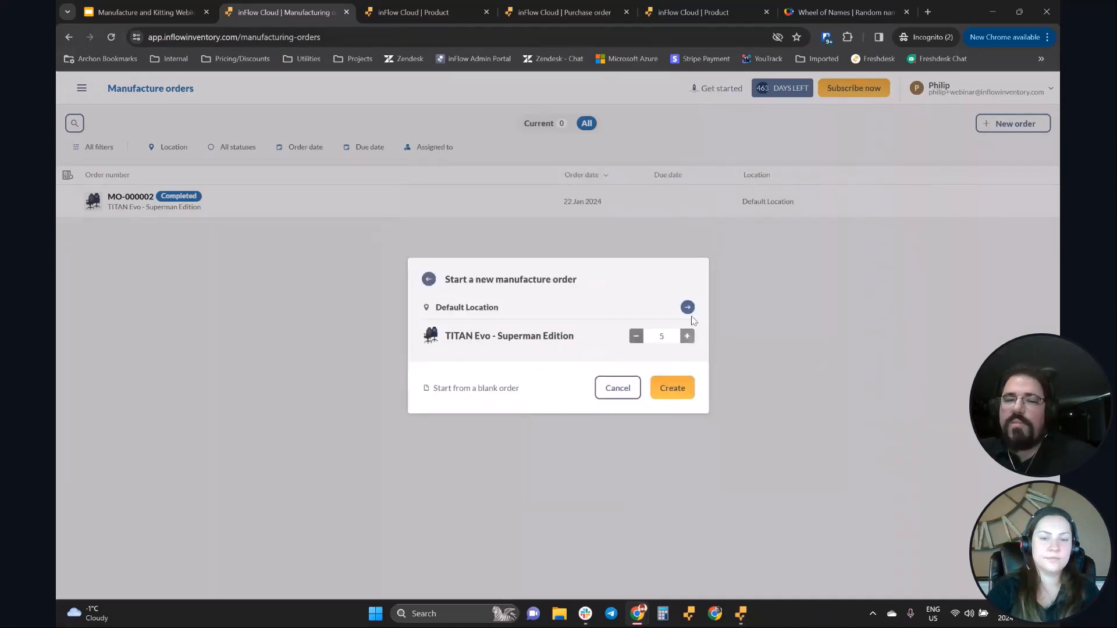
click(687, 307)
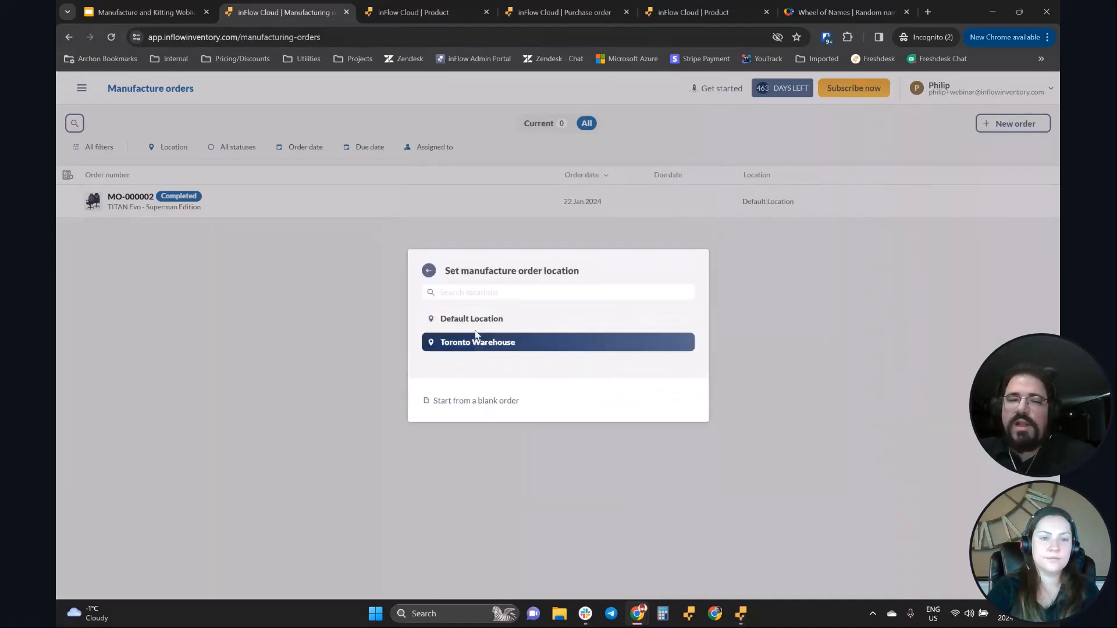
click(428, 273)
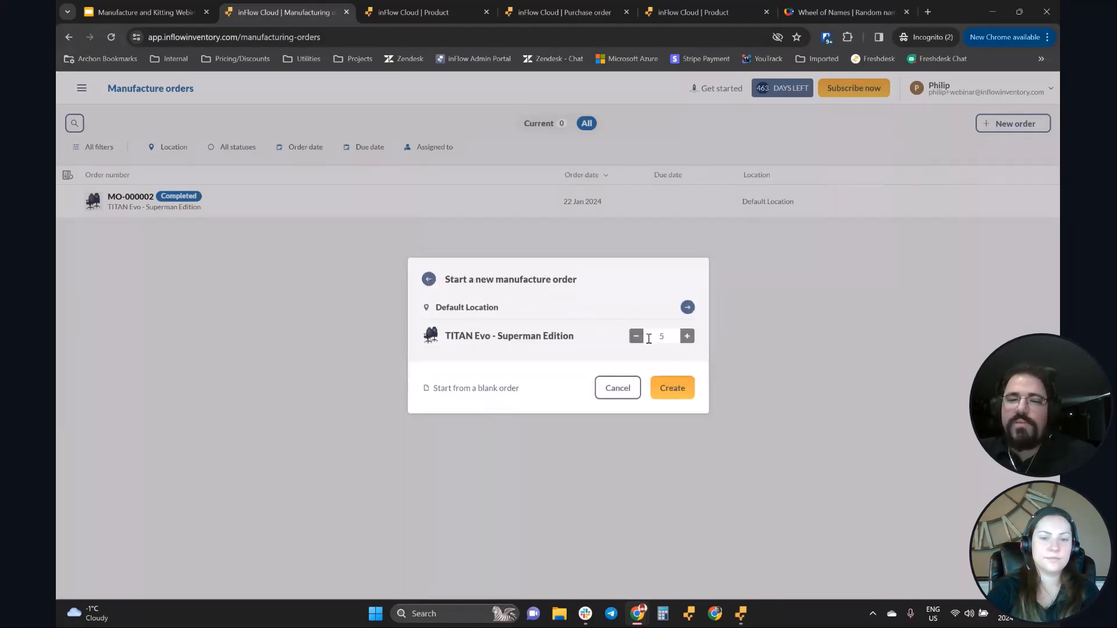
click(670, 393)
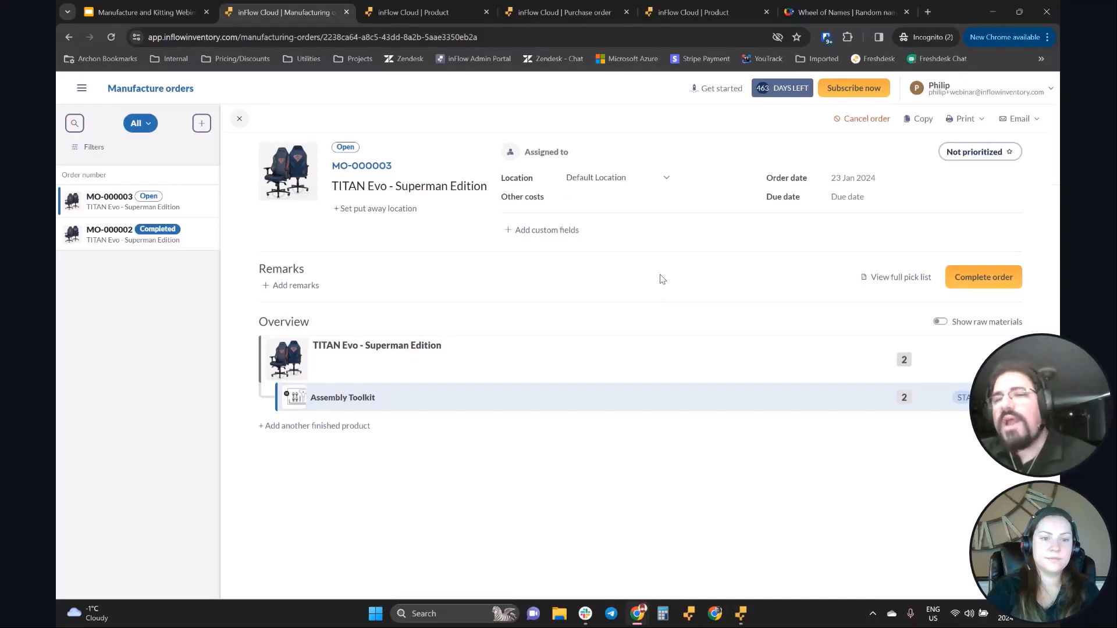
Step: View the team members and locations available for the new manufacture order, and close both choices without picking any
click(511, 152)
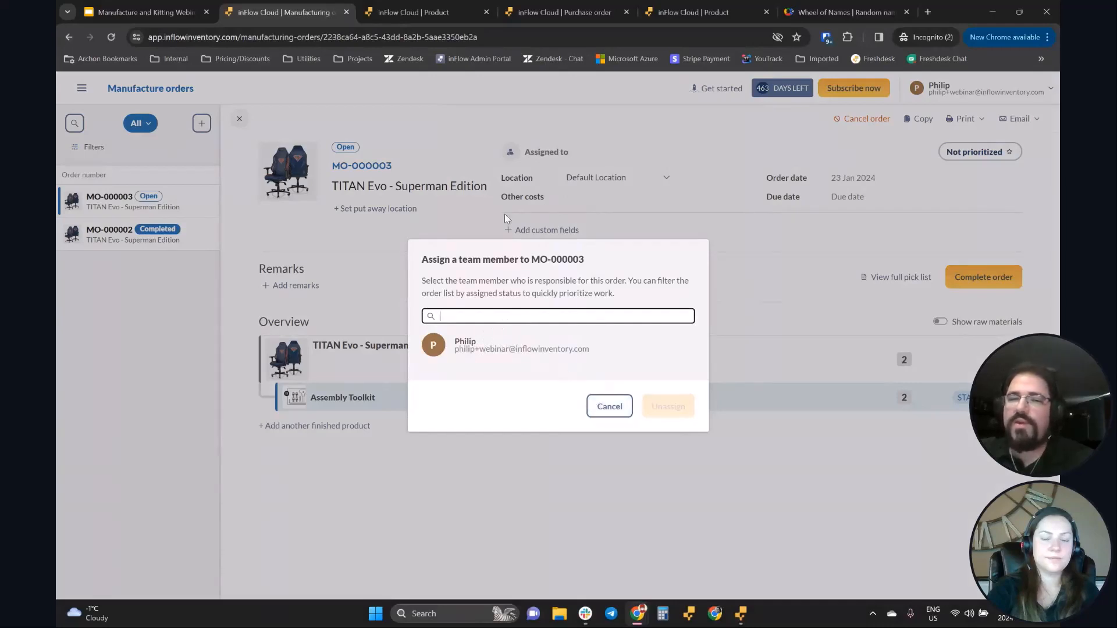
click(602, 406)
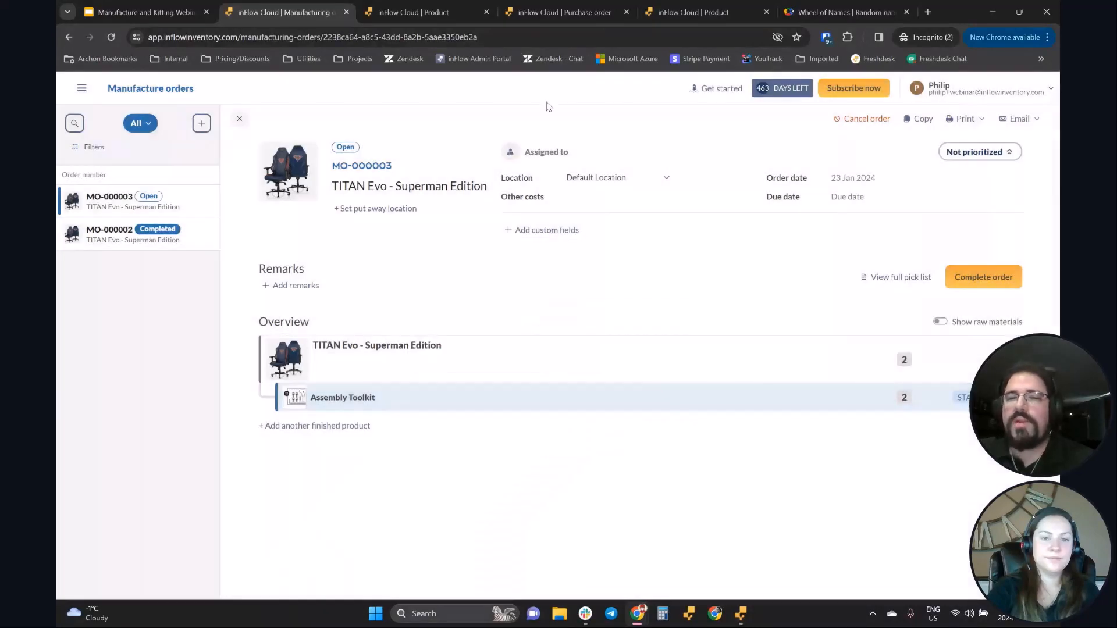
click(610, 177)
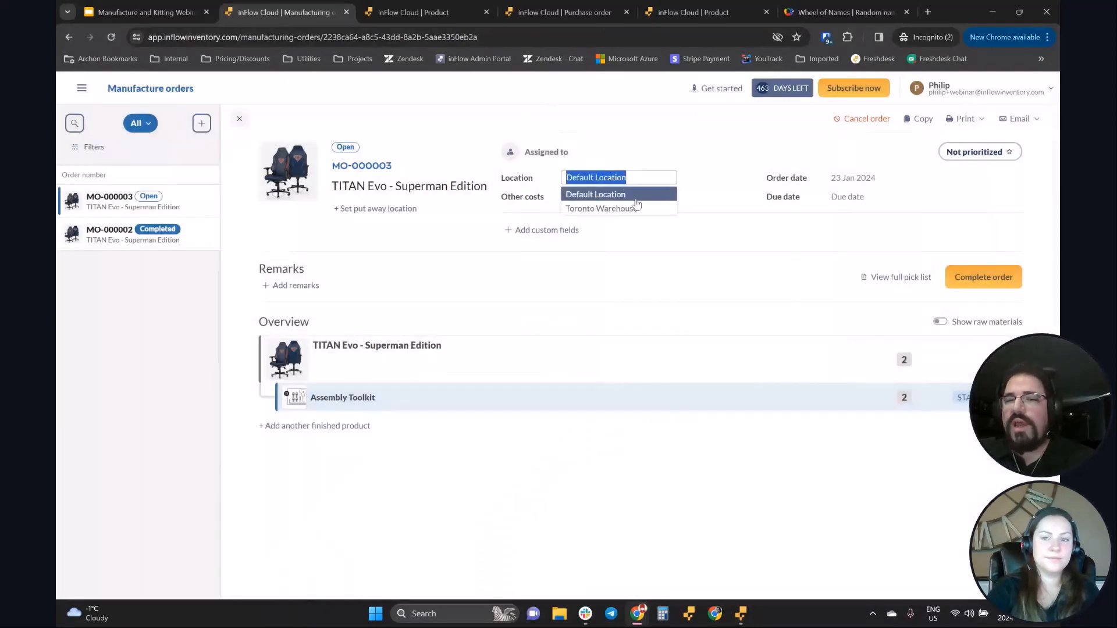
click(634, 170)
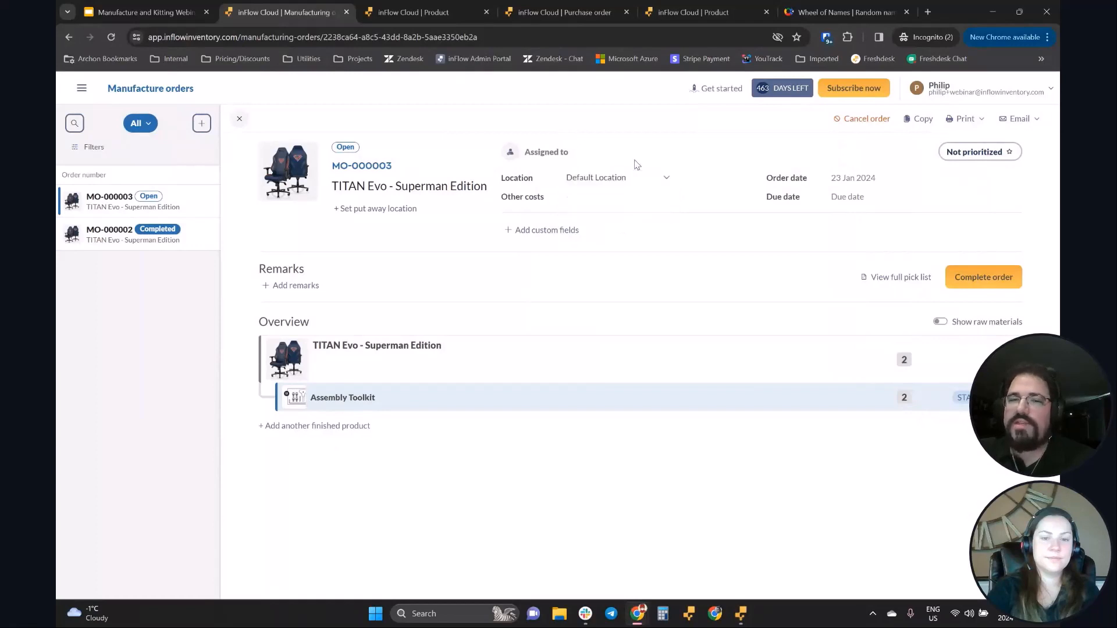
Step: View the order date, due date calendar and other costs entries of the manufacture order without changing any of them
click(853, 178)
click(856, 153)
click(858, 197)
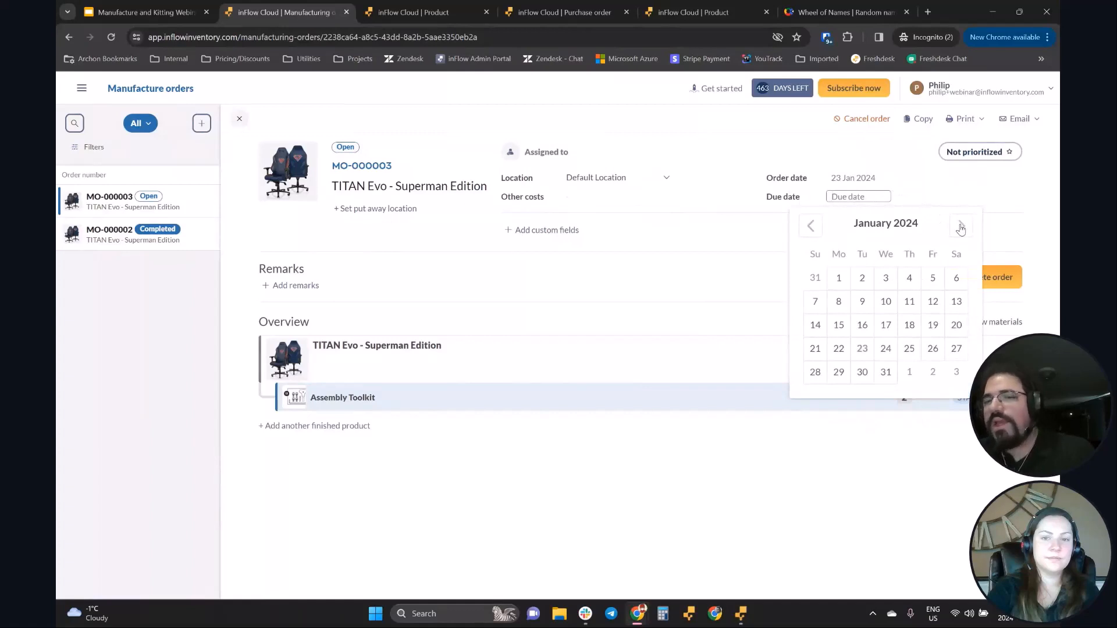
click(926, 196)
click(609, 194)
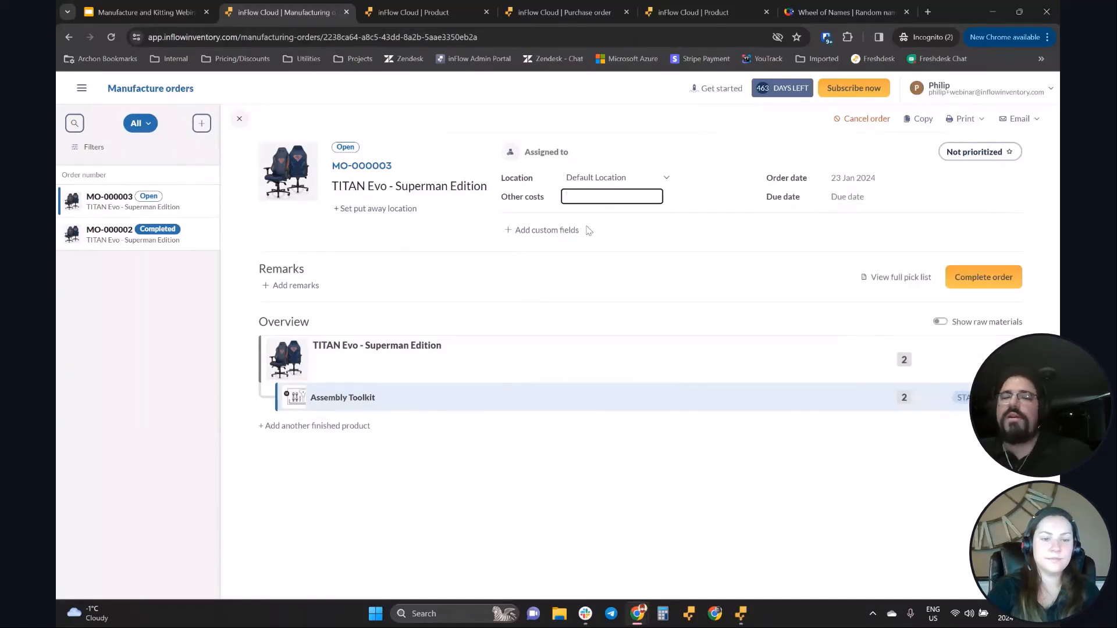
Step: Expand the manufacture order custom fields to five, name Field 1 "Completed By:", and save the custom fields
click(539, 230)
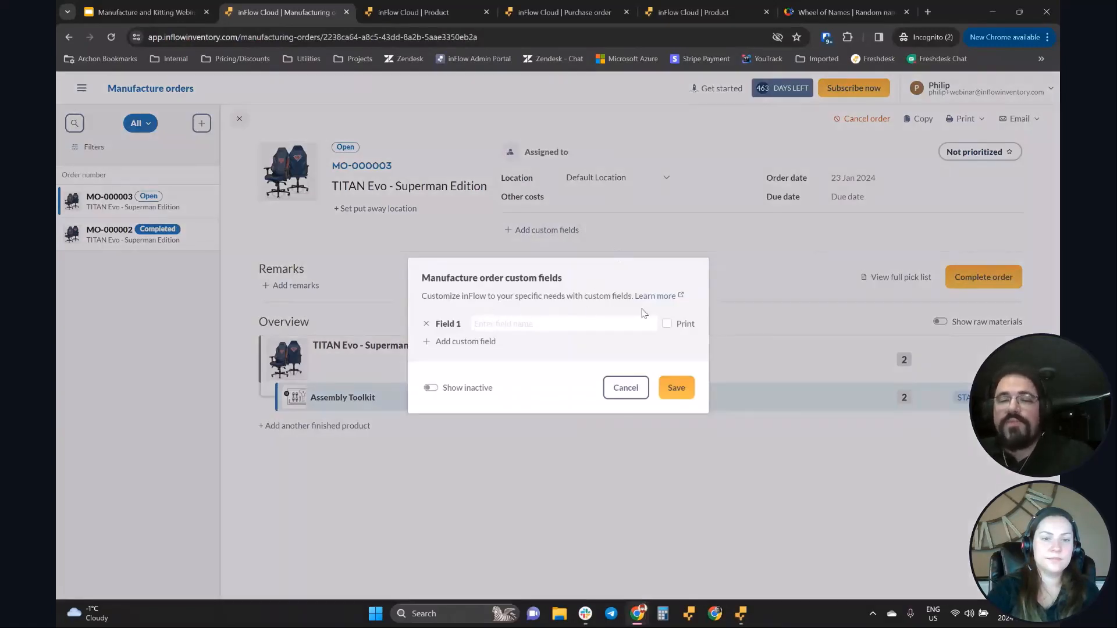
click(427, 343)
click(427, 355)
click(426, 365)
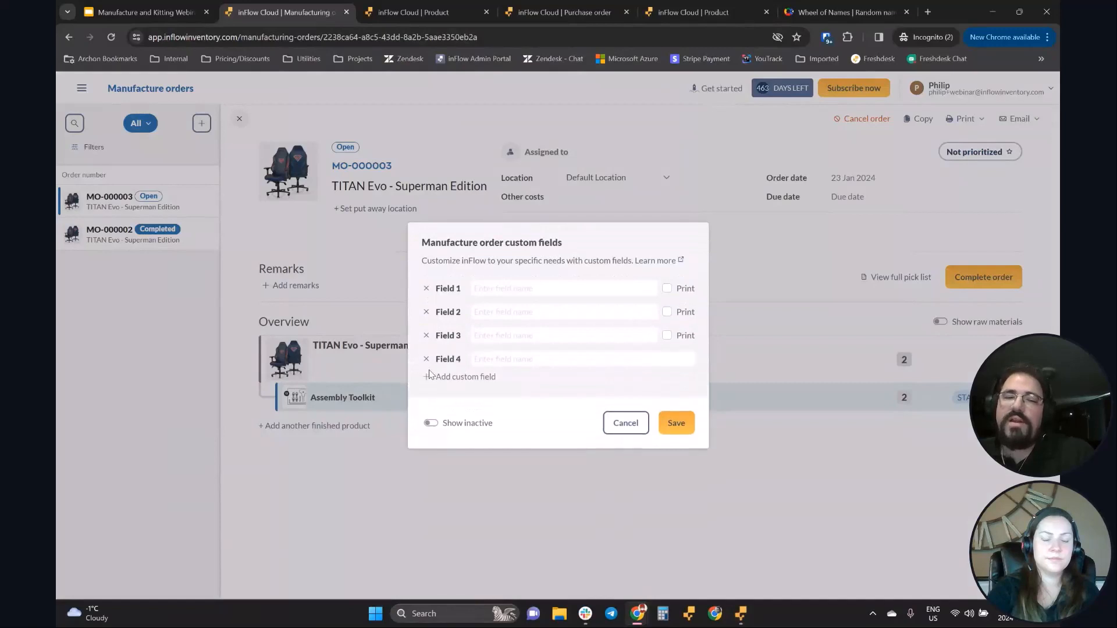
click(429, 377)
click(515, 281)
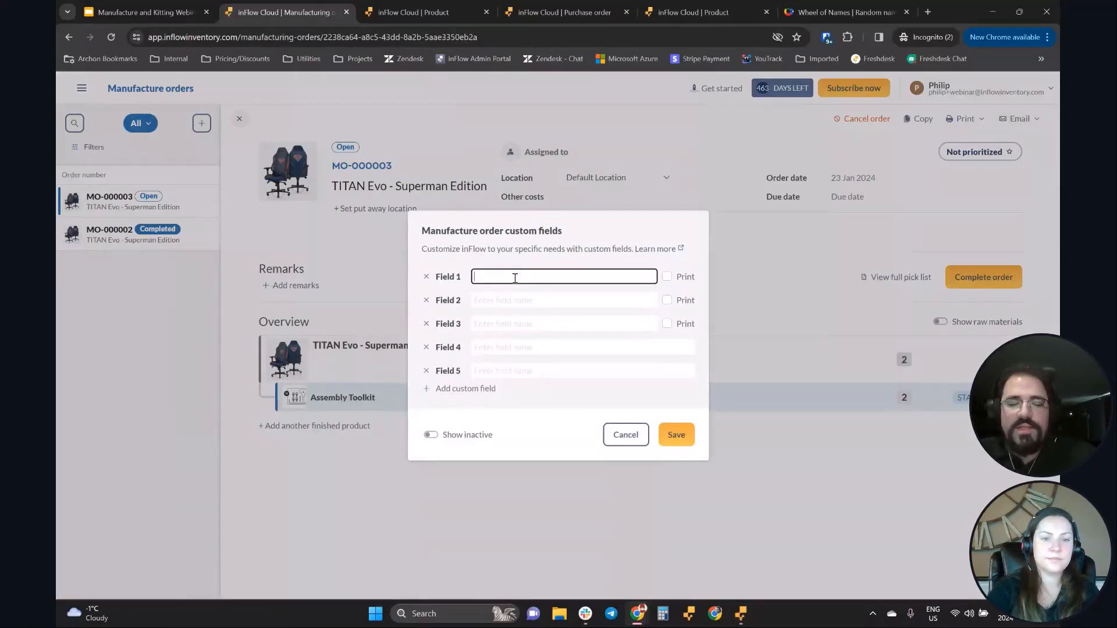
text(Completed By:)
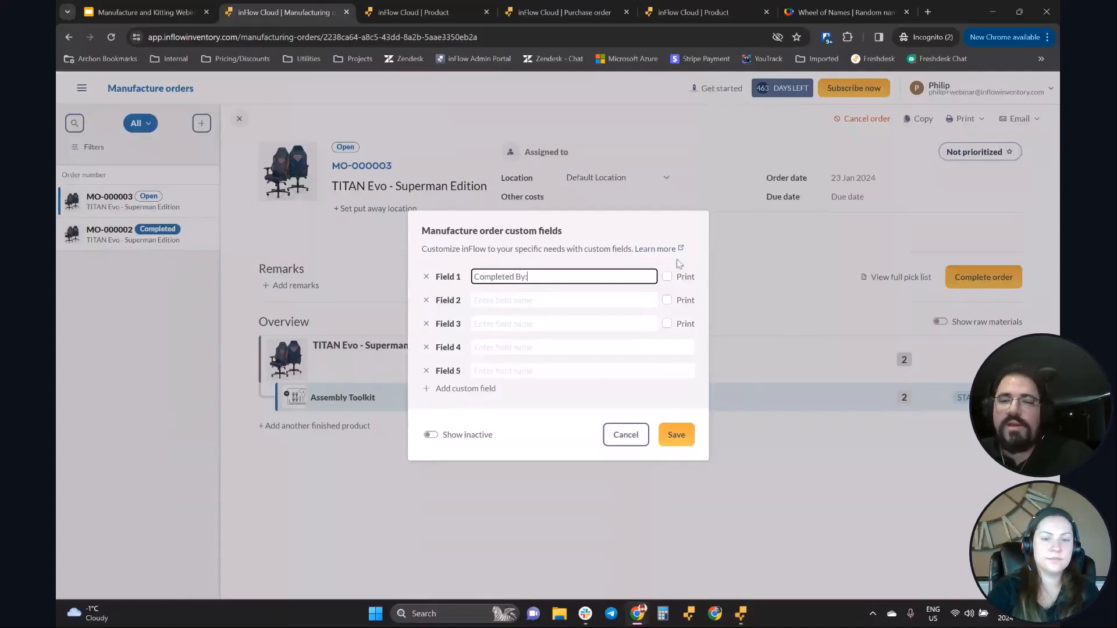
click(675, 433)
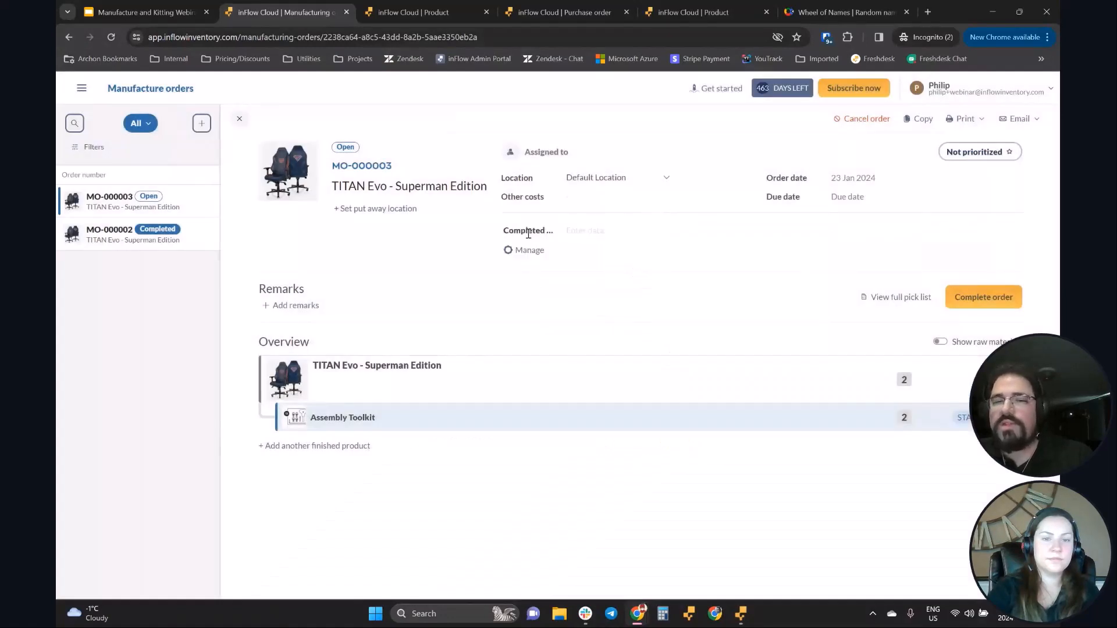
Step: Save the order with the person's name in the Completed By custom field, and check the remarks entry without adding text
click(588, 231)
text(Phil)
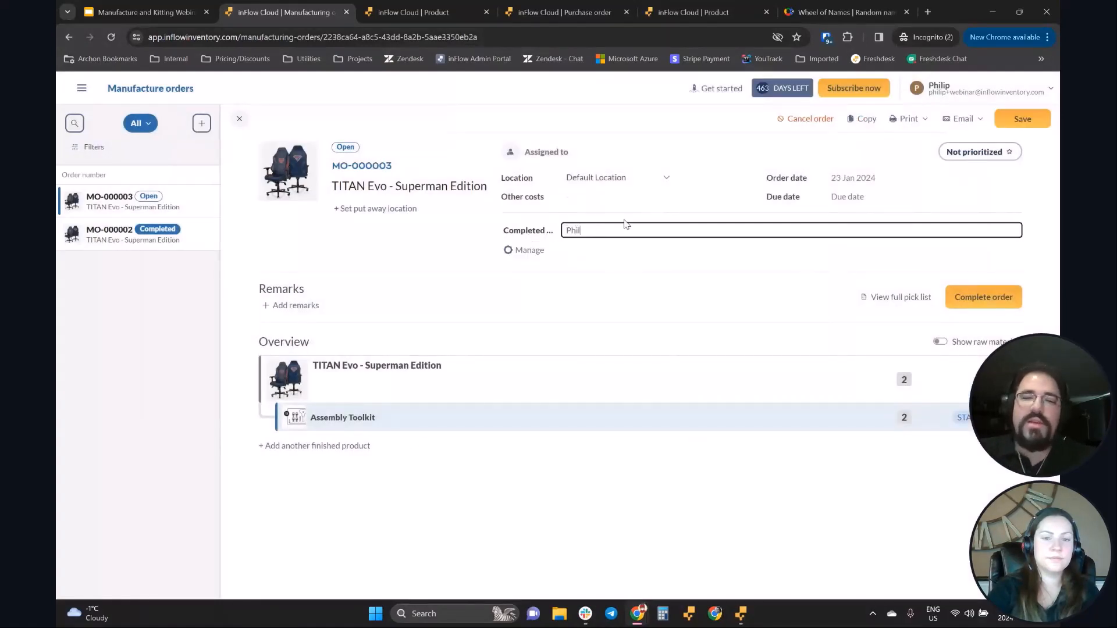
click(1019, 118)
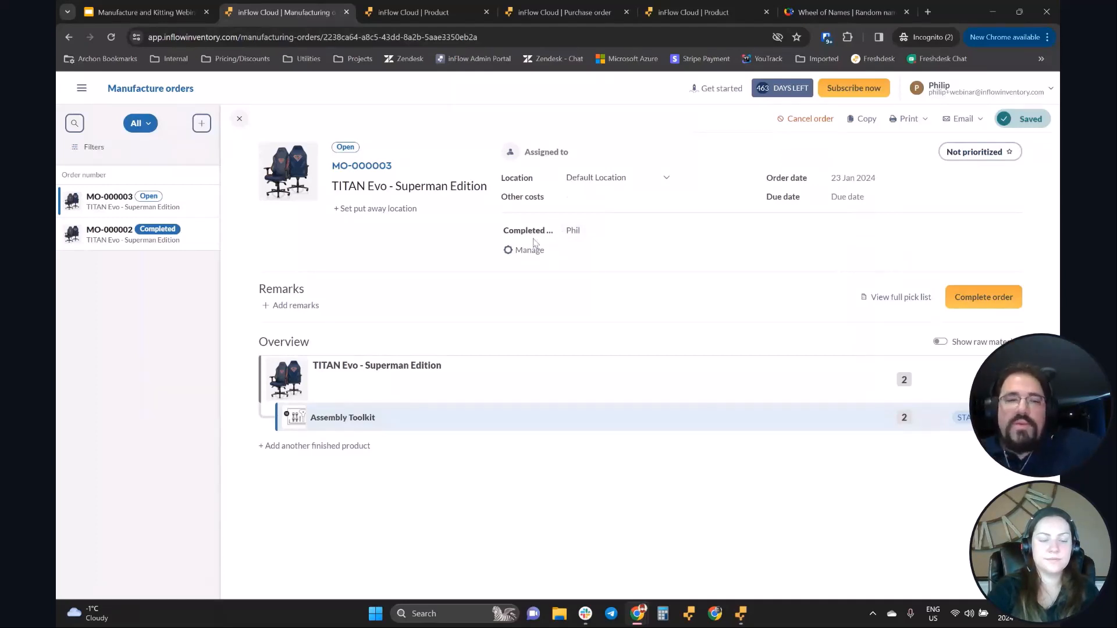
click(293, 306)
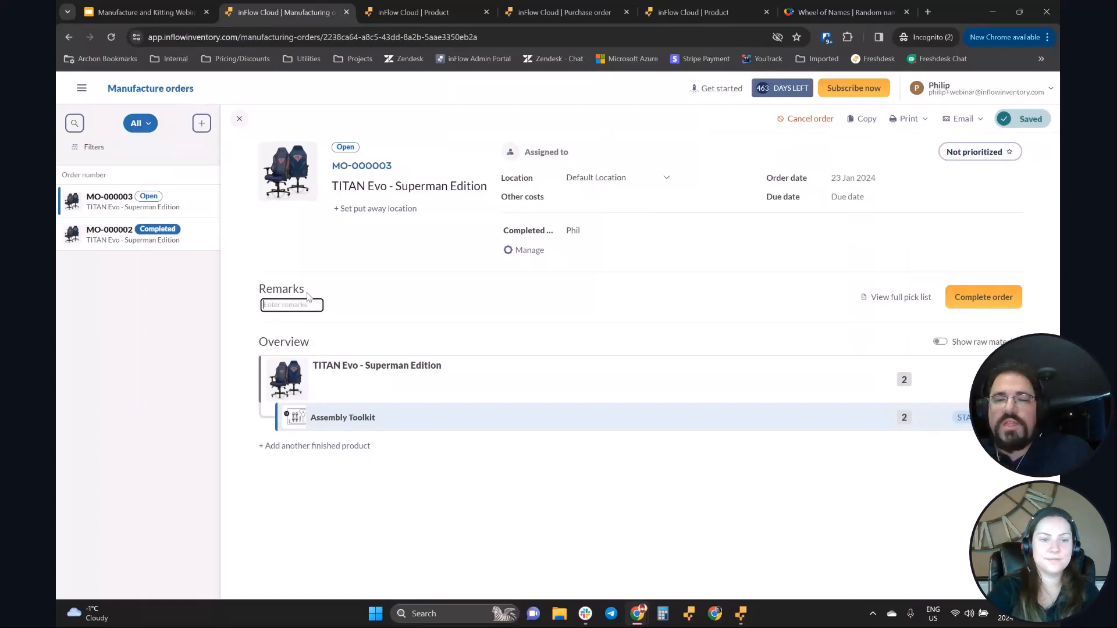
click(352, 310)
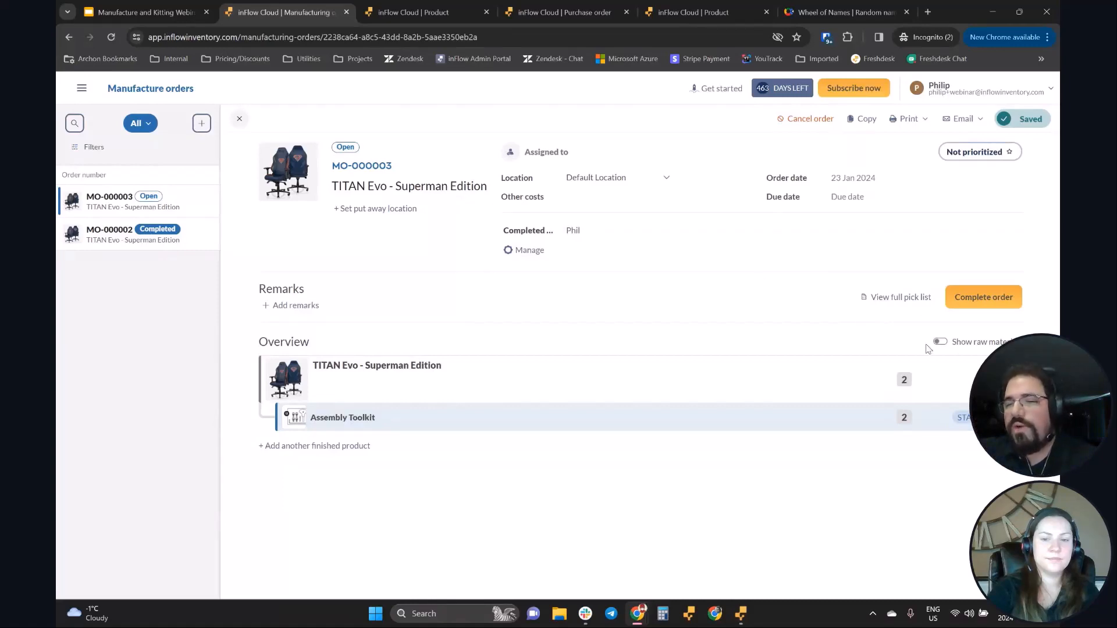
Step: Show the raw materials in the order overview and start the Assembly Toolkit subassembly
click(947, 345)
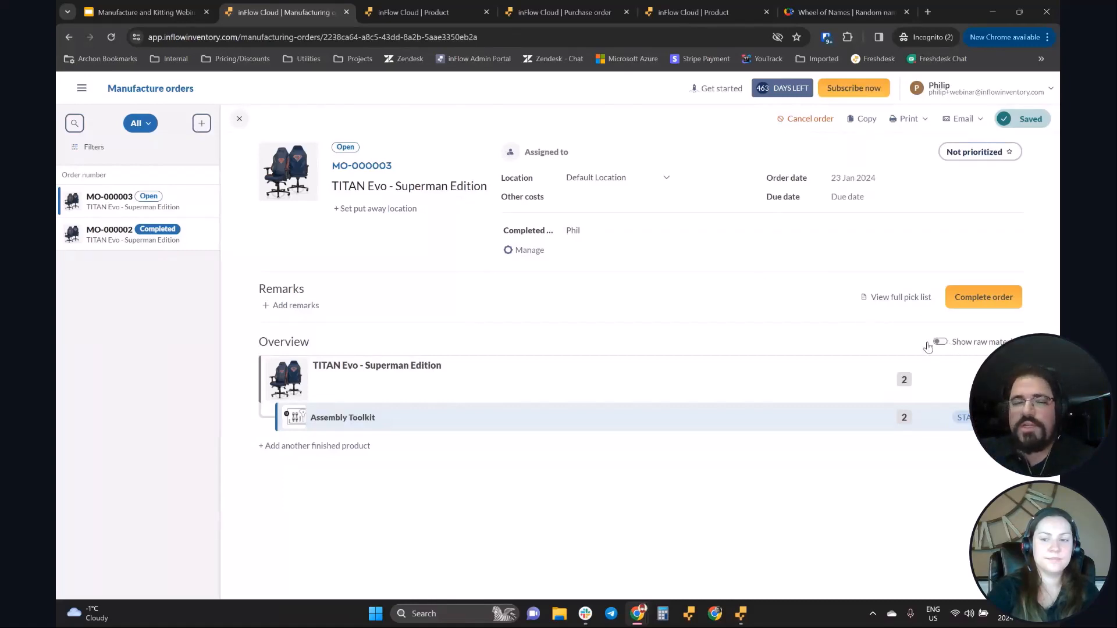
scroll(636, 256, down, 3)
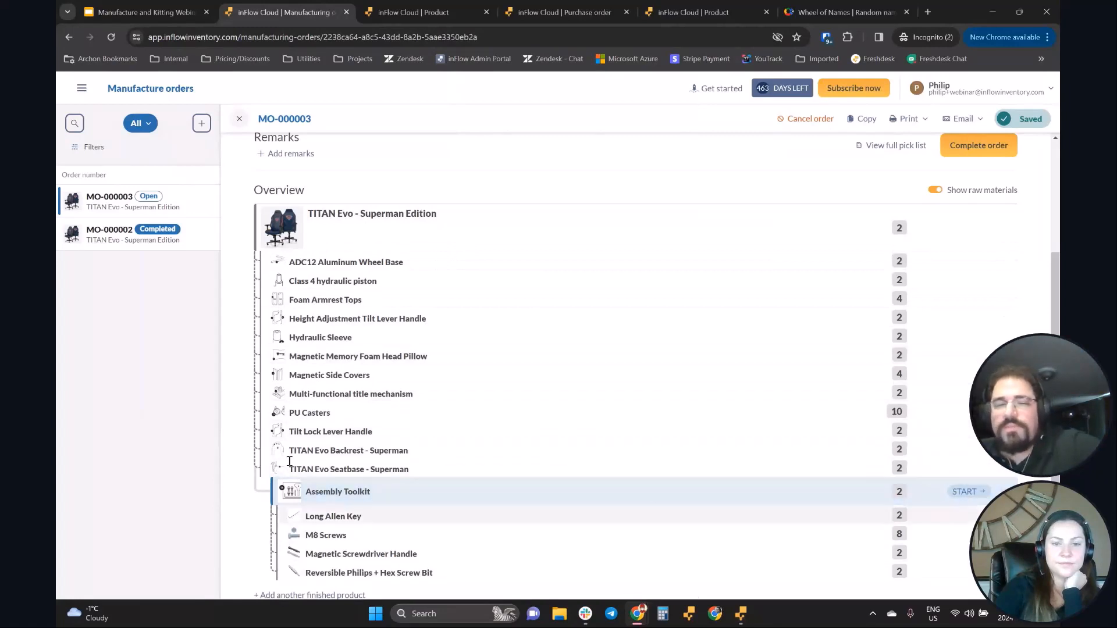
click(975, 489)
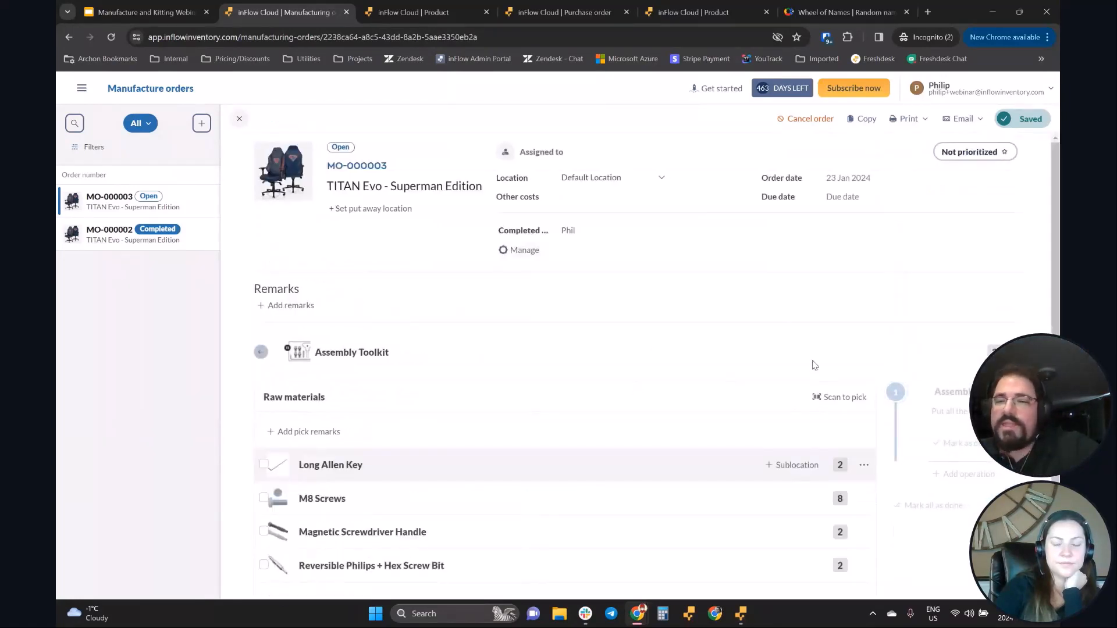
scroll(815, 364, down, 1)
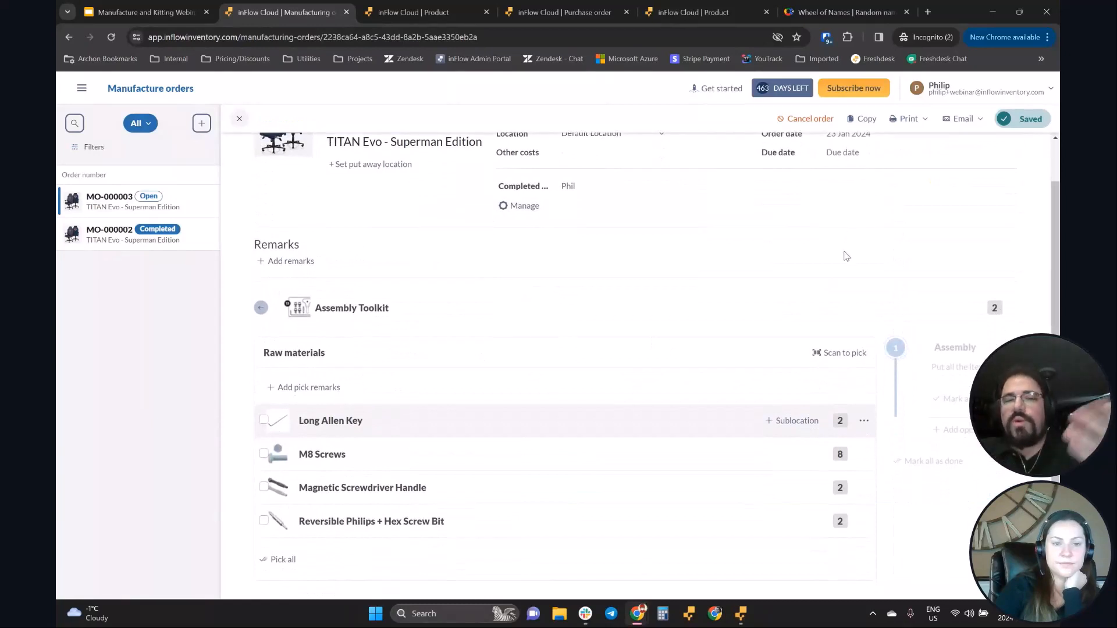
Step: Try picking the Assembly Toolkit's four raw materials one by one, and unpick them again
click(263, 420)
click(264, 454)
click(264, 487)
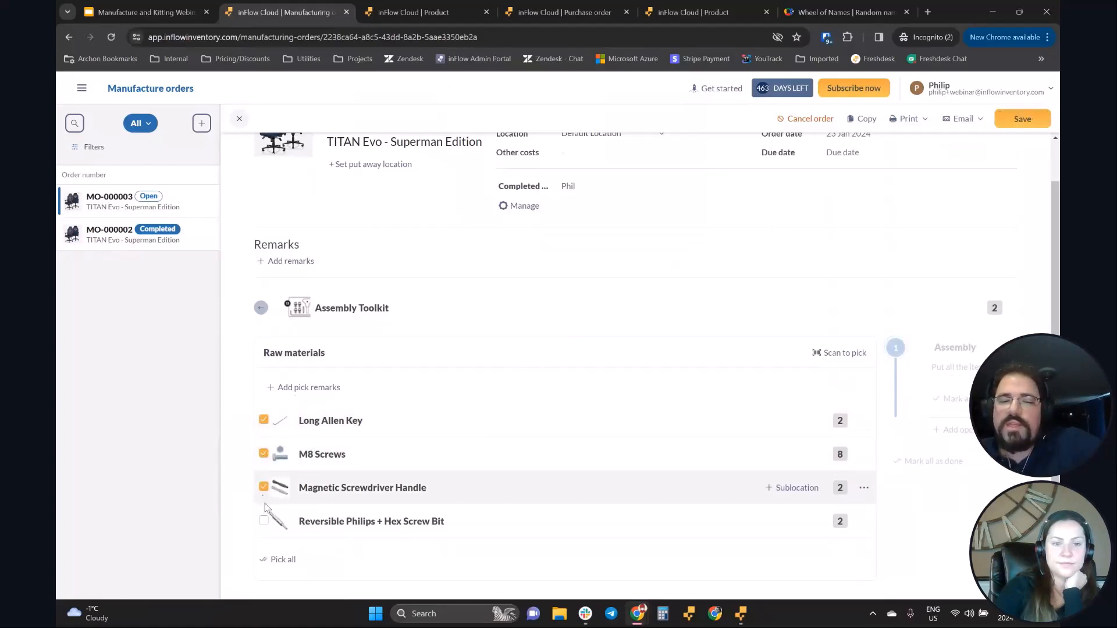
click(264, 520)
click(263, 420)
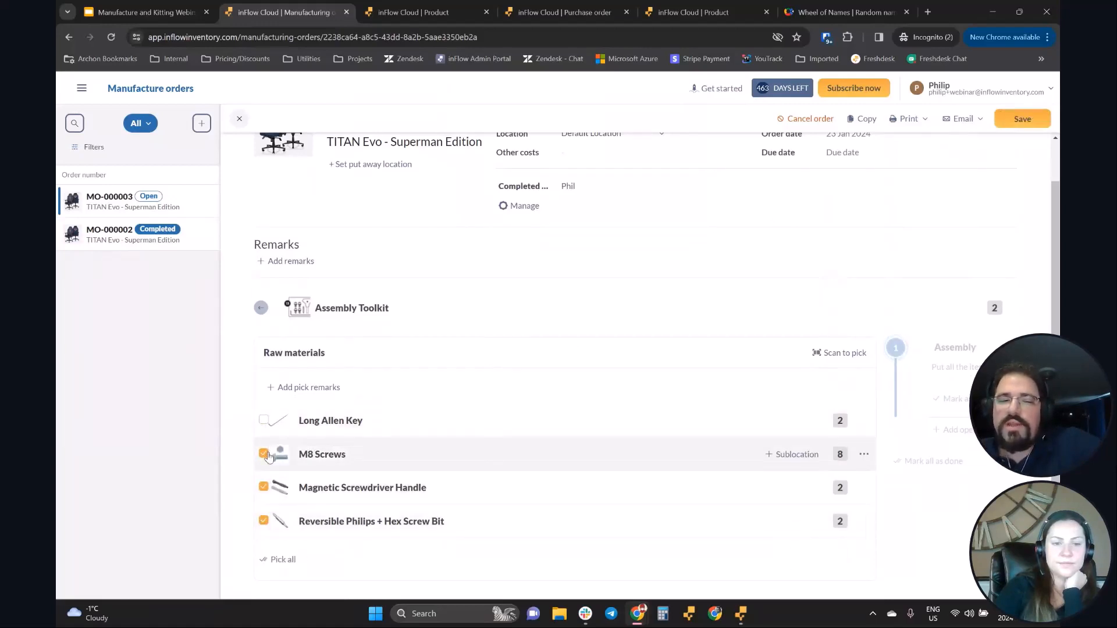
click(264, 454)
click(263, 486)
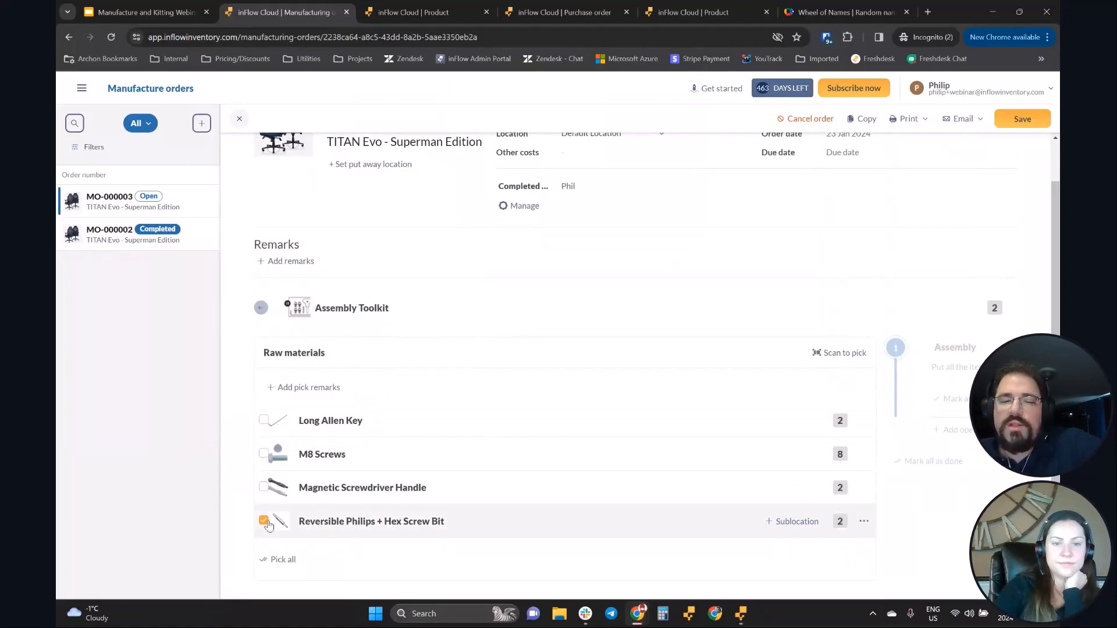
Step: Pick all raw materials for the Assembly Toolkit at once
click(282, 559)
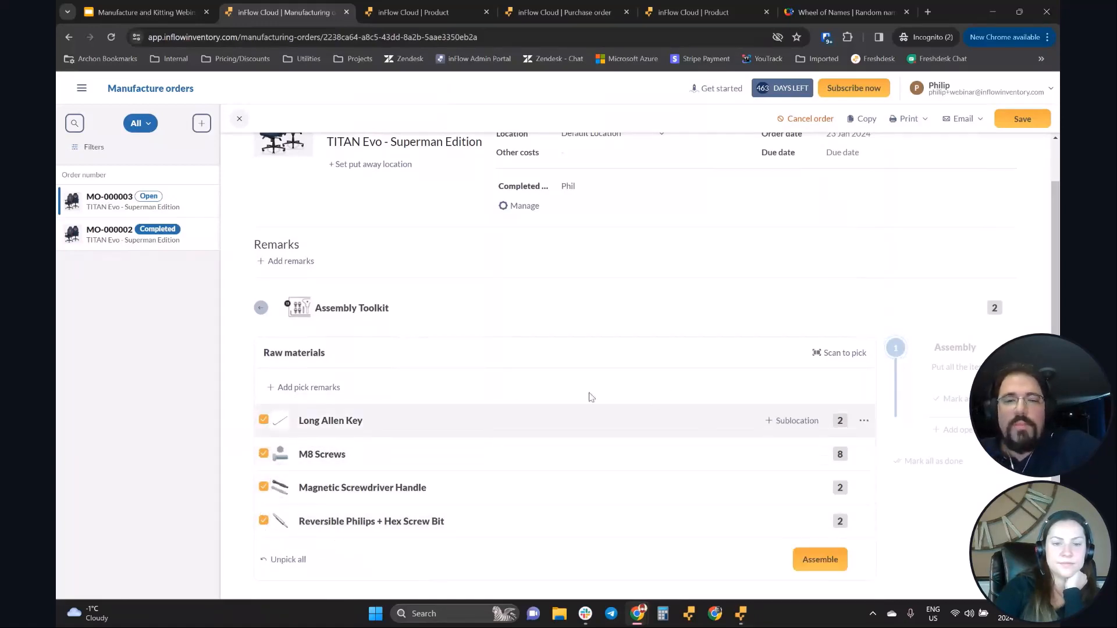
Step: Move the picked Assembly Toolkit to assembly, mark its Assembly operation as done, and return to the order overview
click(828, 354)
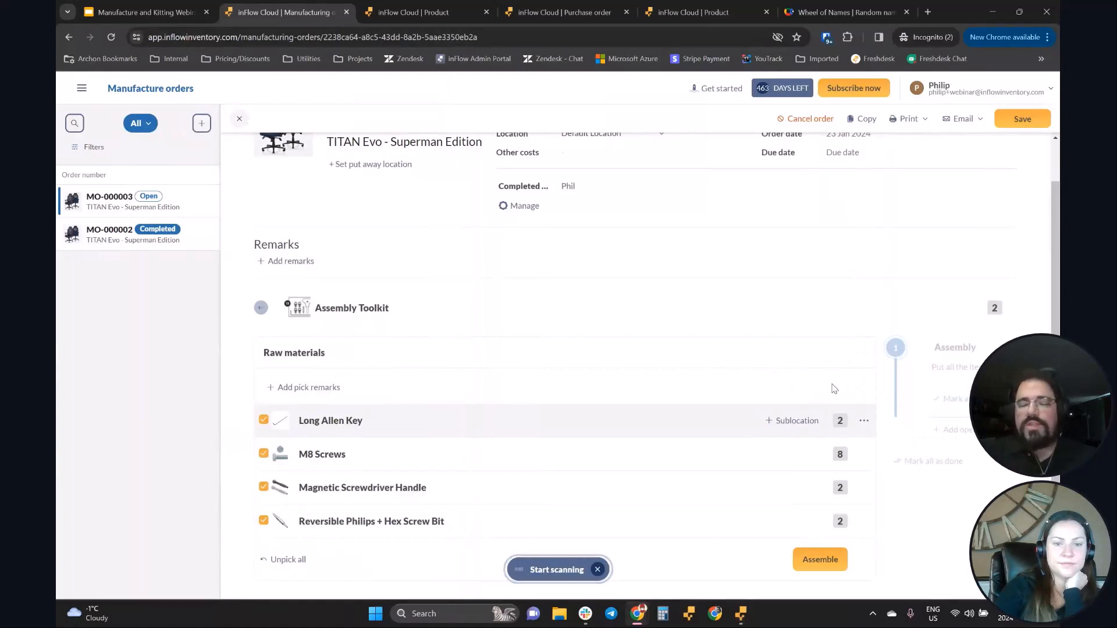
click(597, 569)
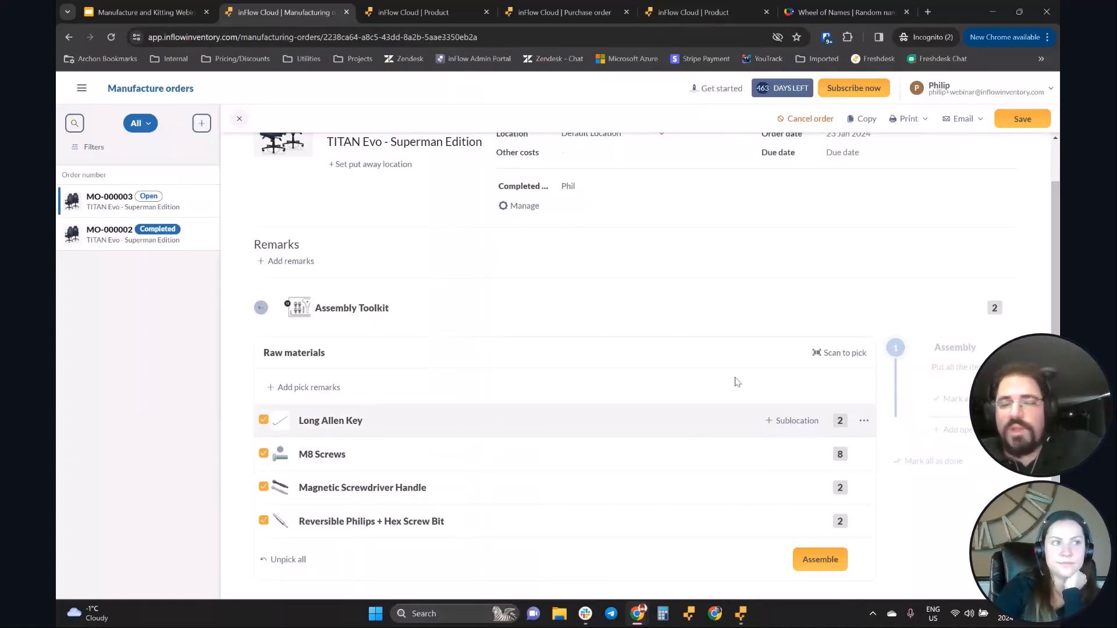
click(820, 559)
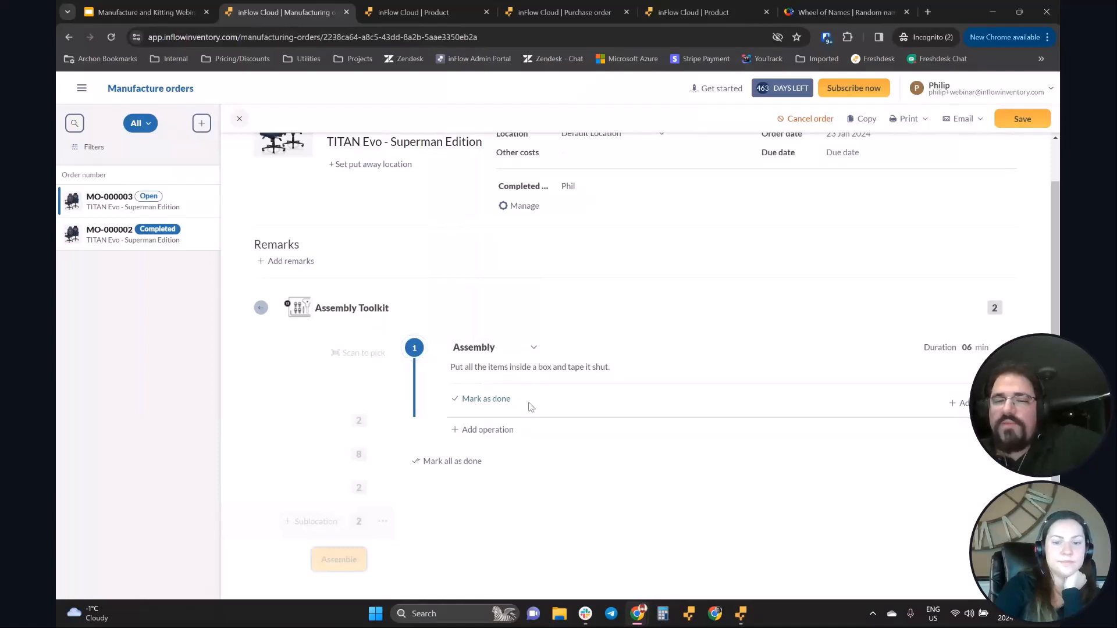
click(486, 399)
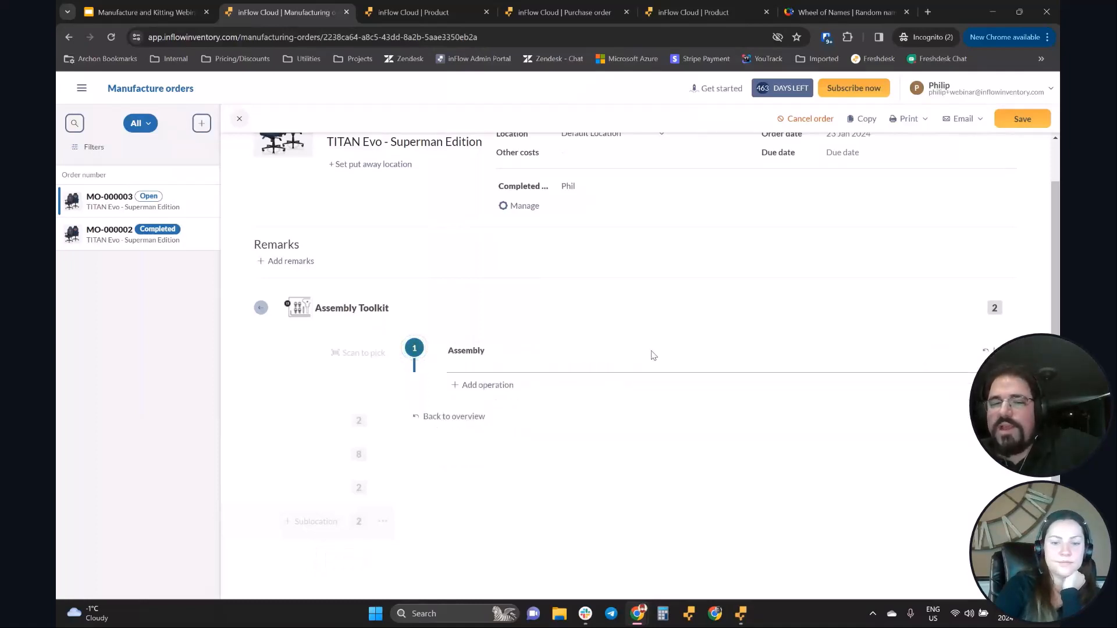
click(320, 424)
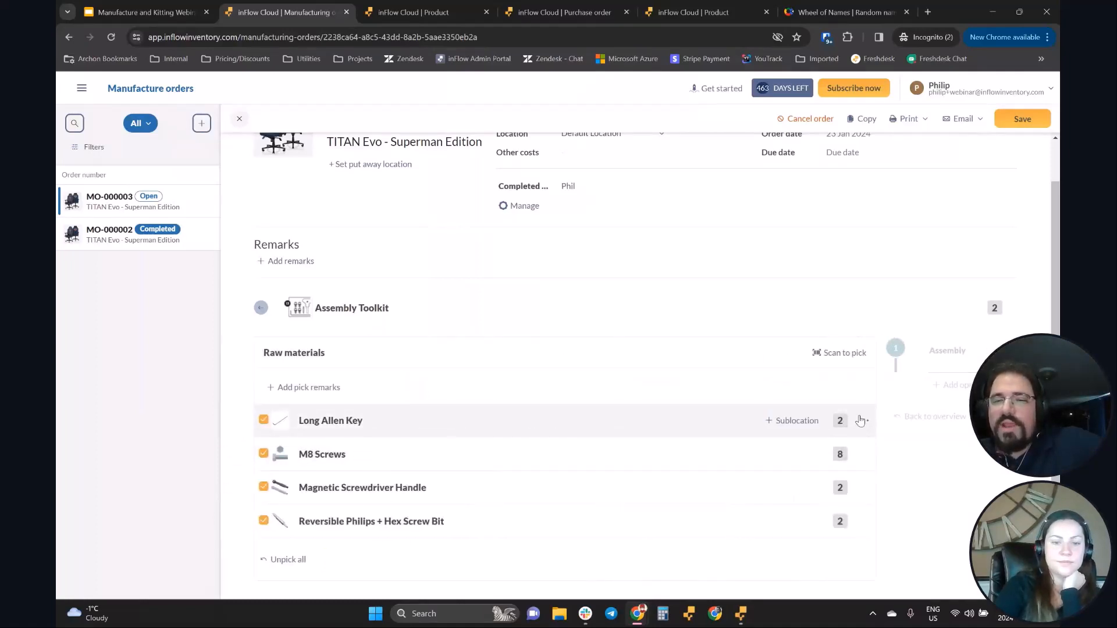
click(947, 417)
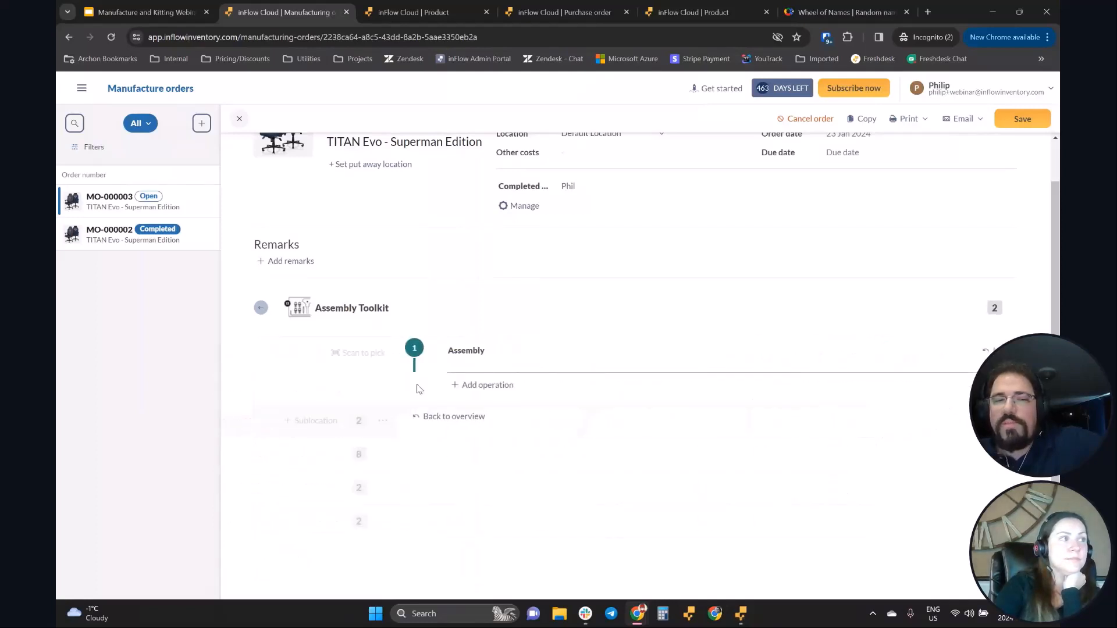
click(263, 309)
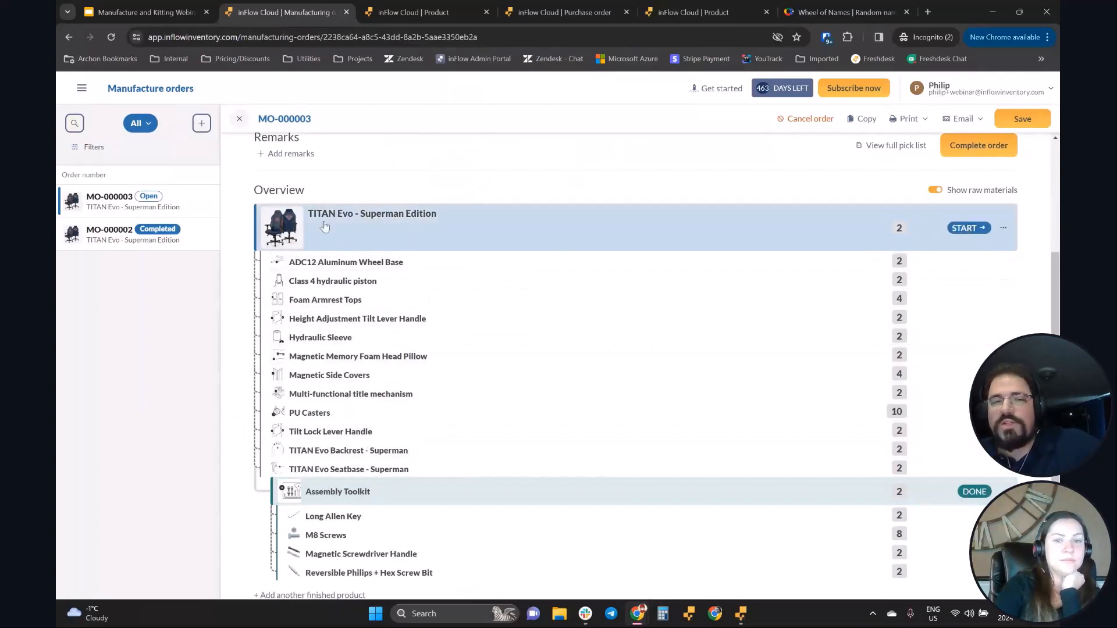
Step: Start the TITAN Evo - Superman Edition and pick all of its raw materials
click(502, 231)
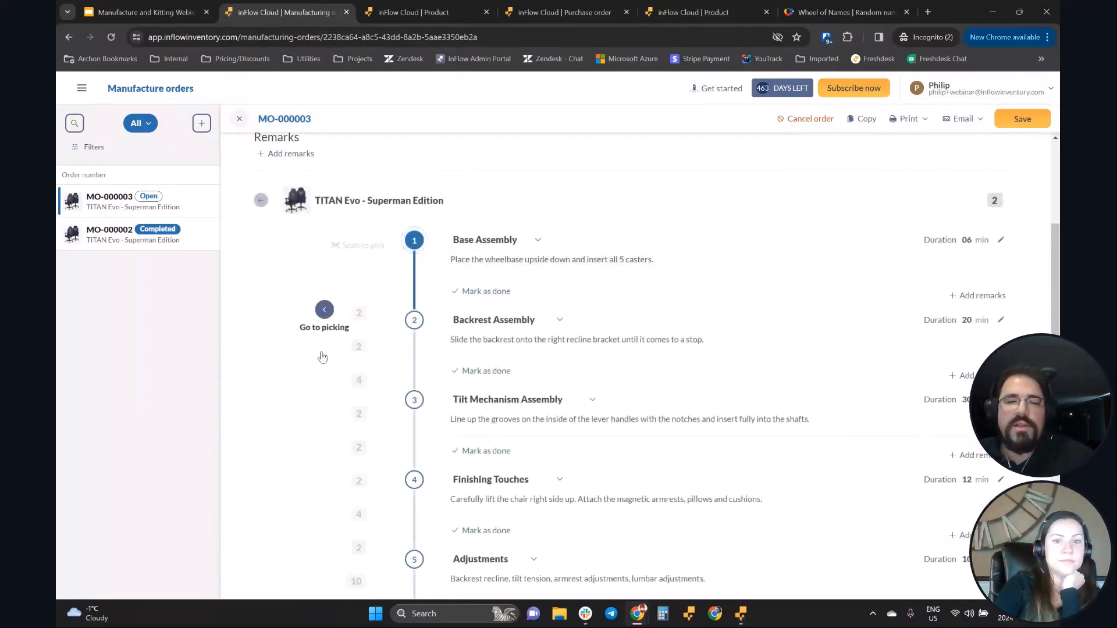
click(324, 311)
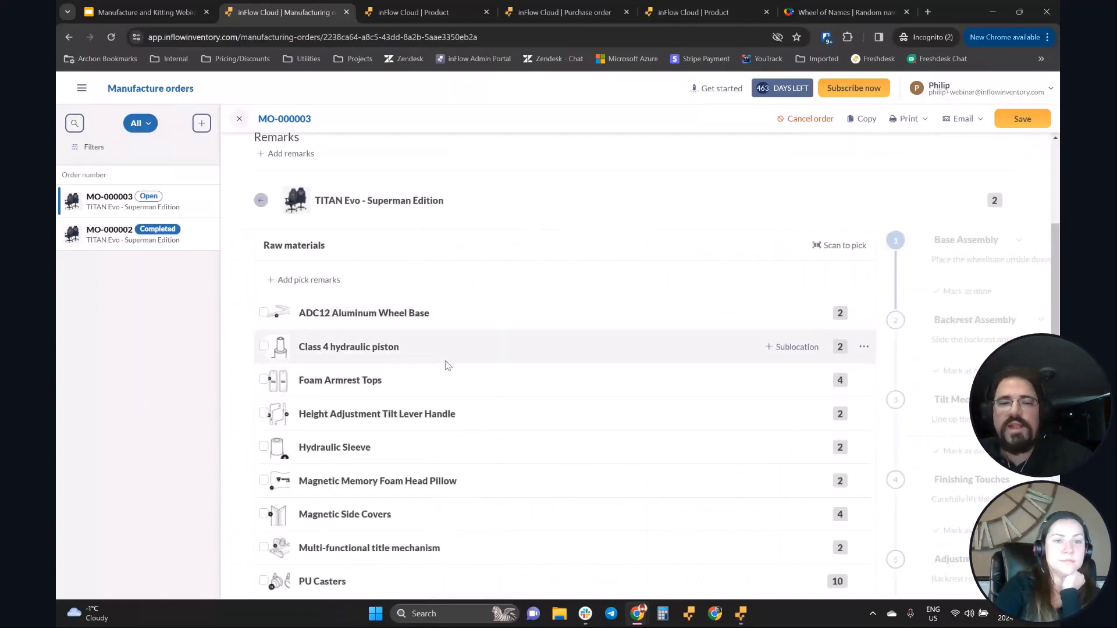
scroll(447, 364, down, 4)
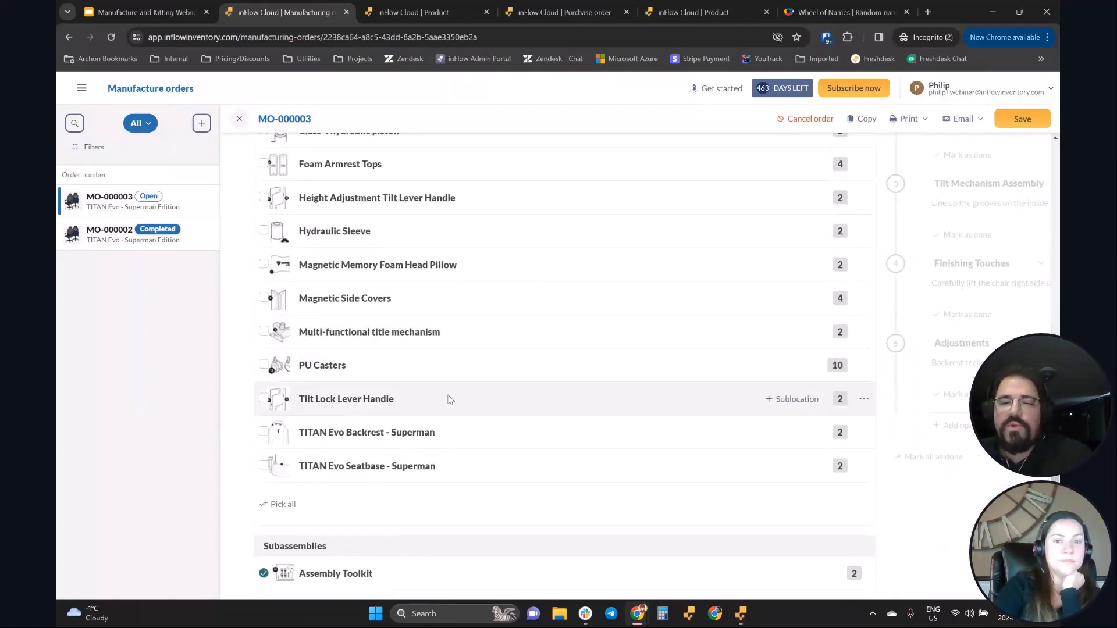
scroll(459, 420, up, 7)
scroll(435, 454, down, 7)
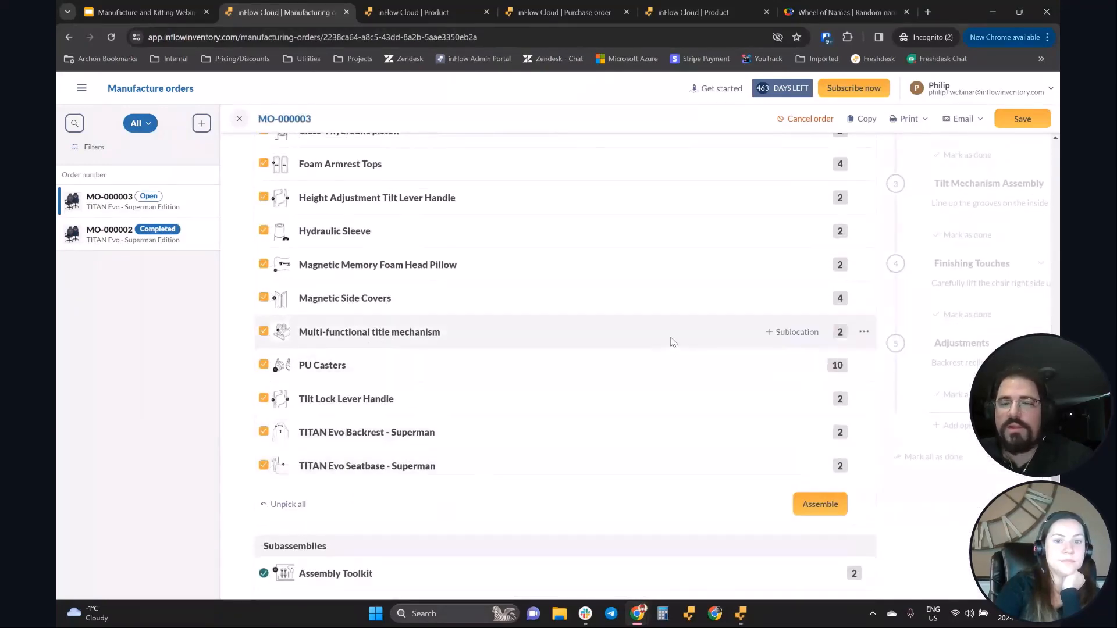
Step: Go to the chair's assembly operations and mark Base Assembly and Backrest Assembly as done
scroll(672, 339, up, 3)
mouse_move(891, 333)
click(947, 270)
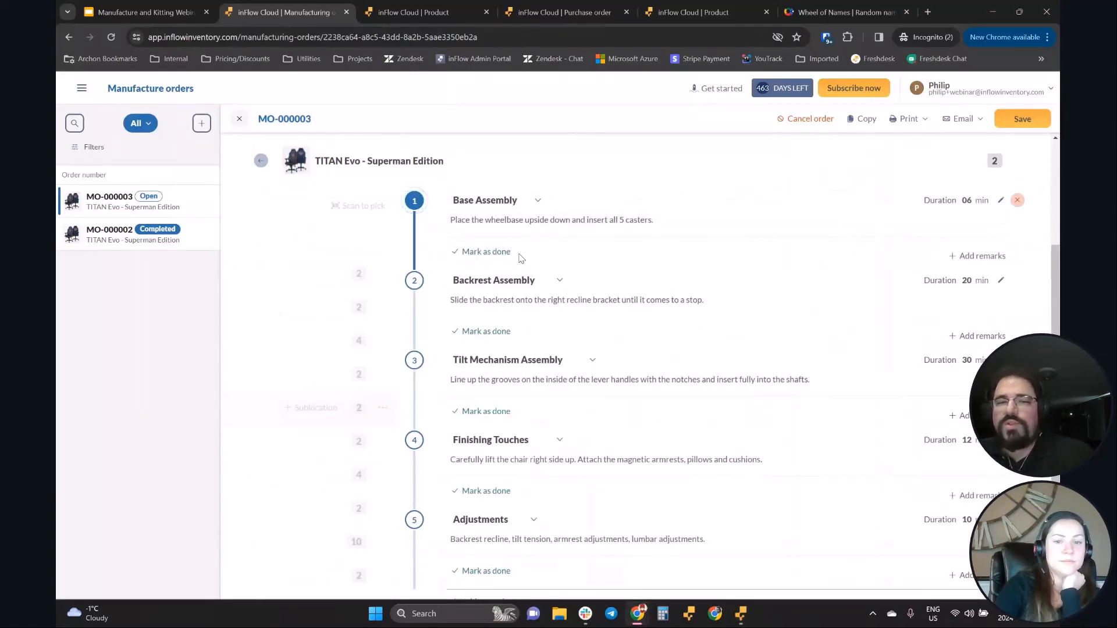
click(492, 255)
click(487, 291)
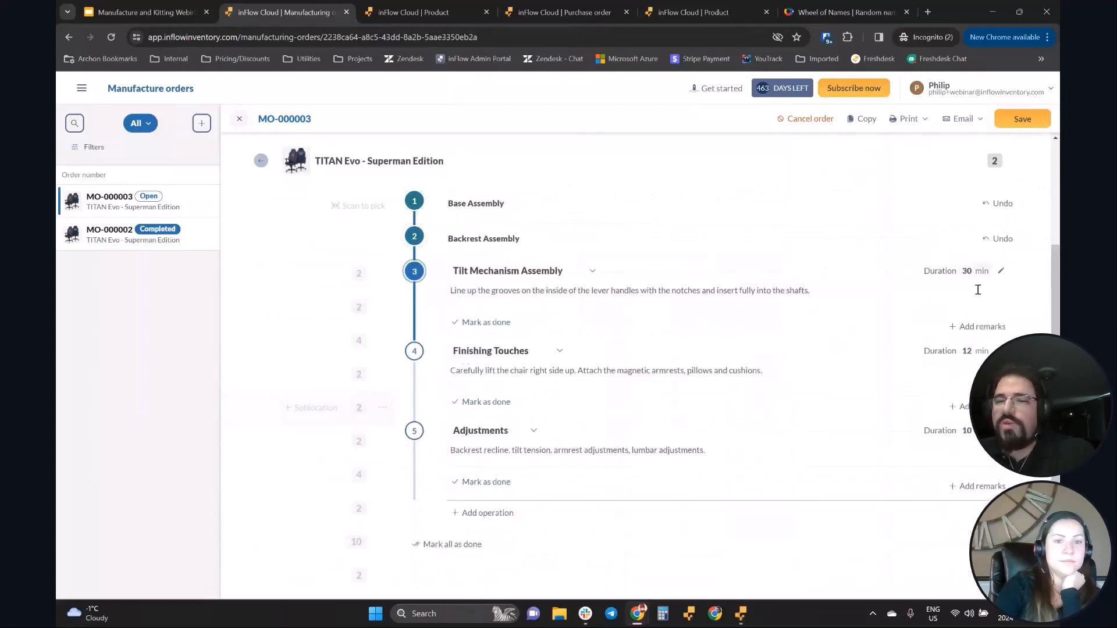
Step: Set the Tilt Mechanism Assembly operation's labor time to 20 minutes, keeping the hourly rate
click(1001, 270)
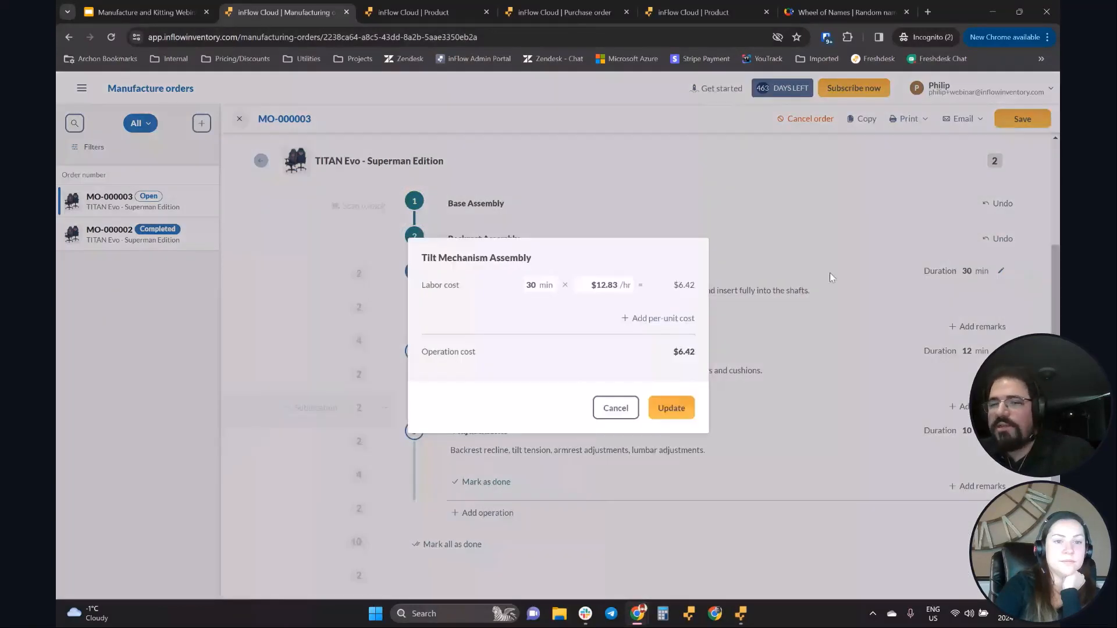
click(539, 286)
key(Tab)
key(Tab)
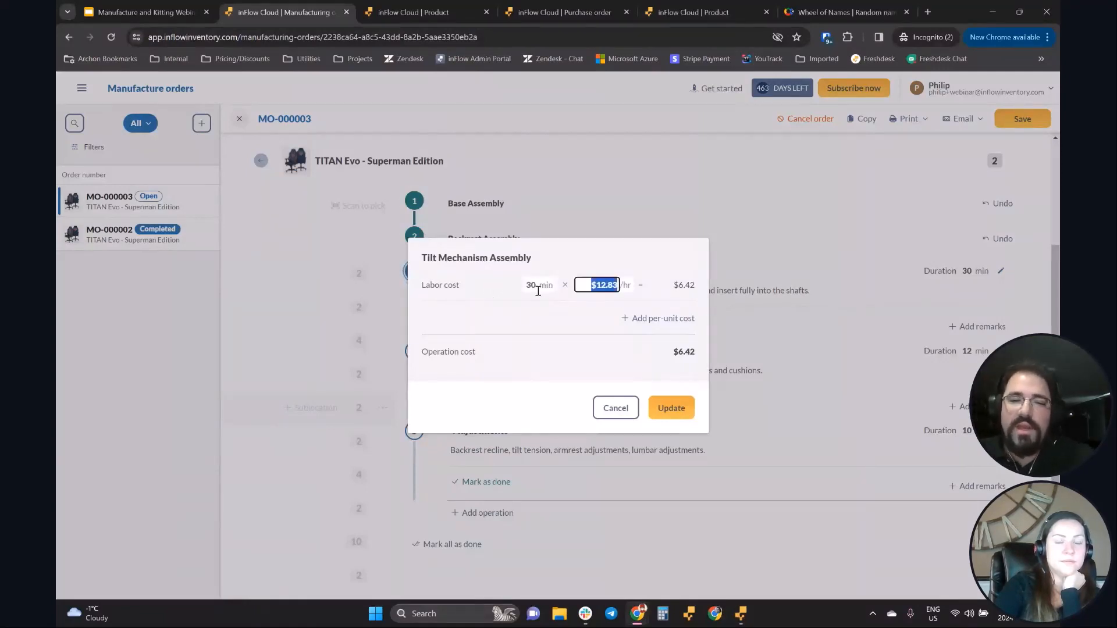
click(538, 290)
key(Tab)
key(Tab)
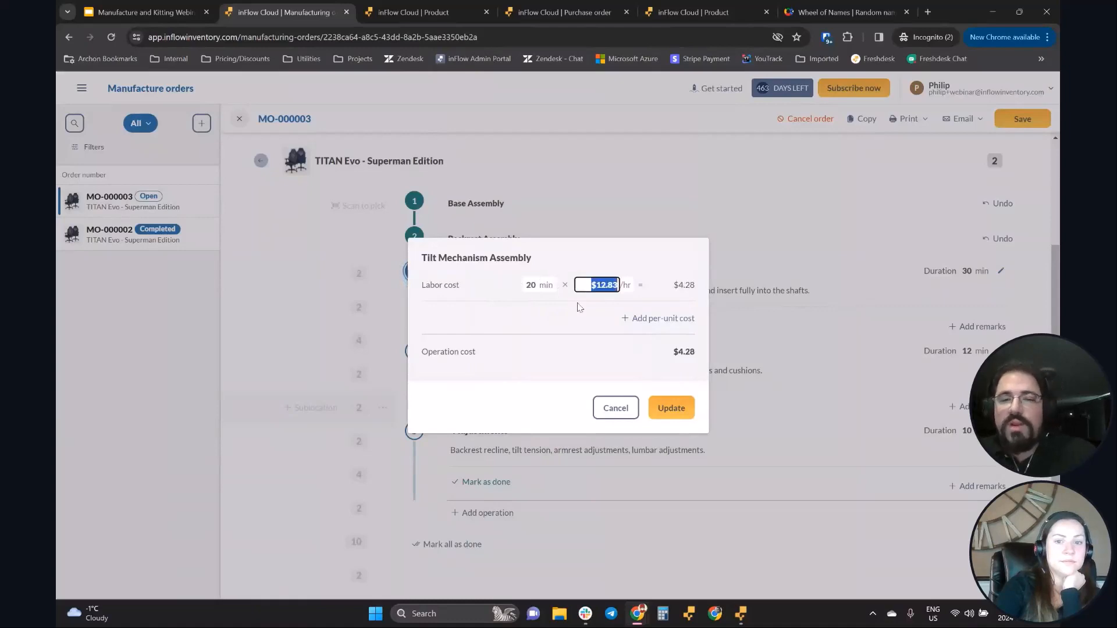
click(671, 408)
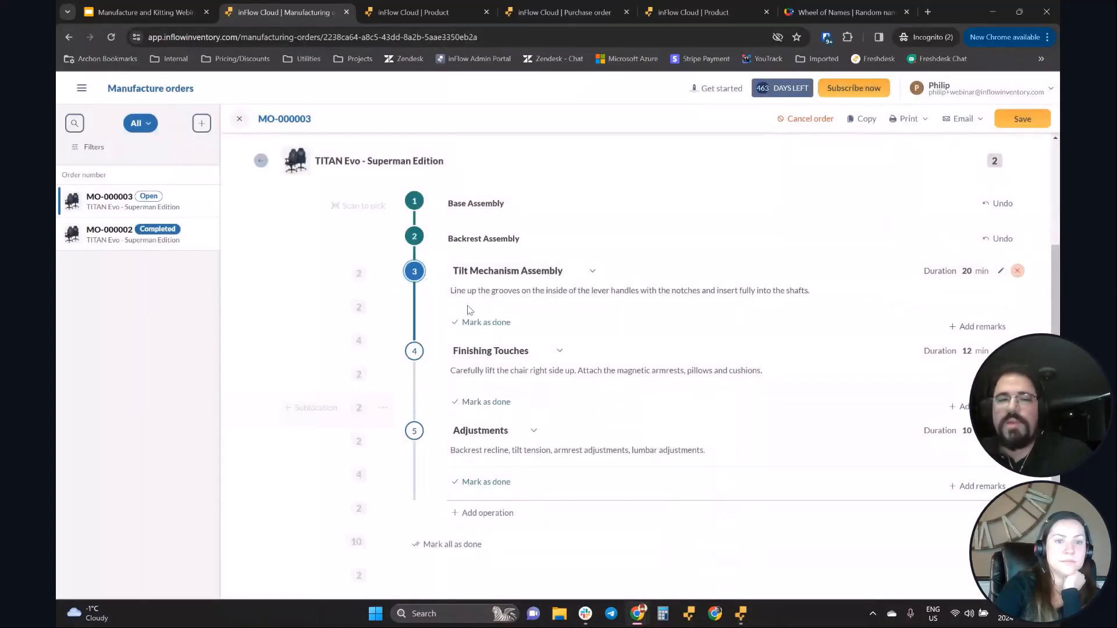
Step: Mark the Tilt Mechanism Assembly, Finishing Touches and Adjustments operations as done
click(484, 323)
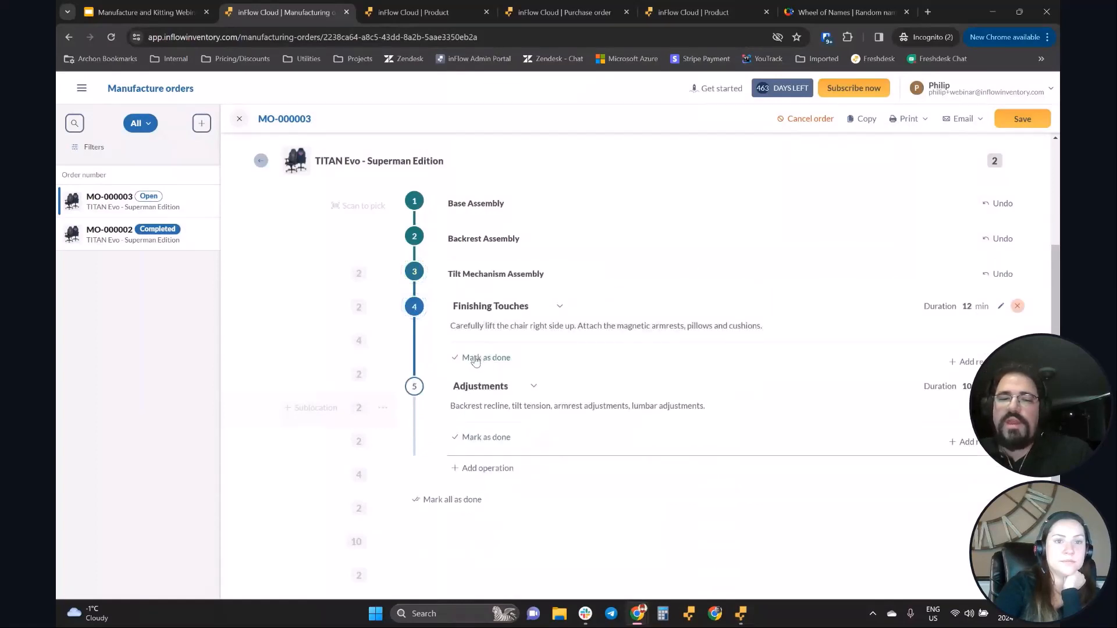
click(474, 357)
click(486, 393)
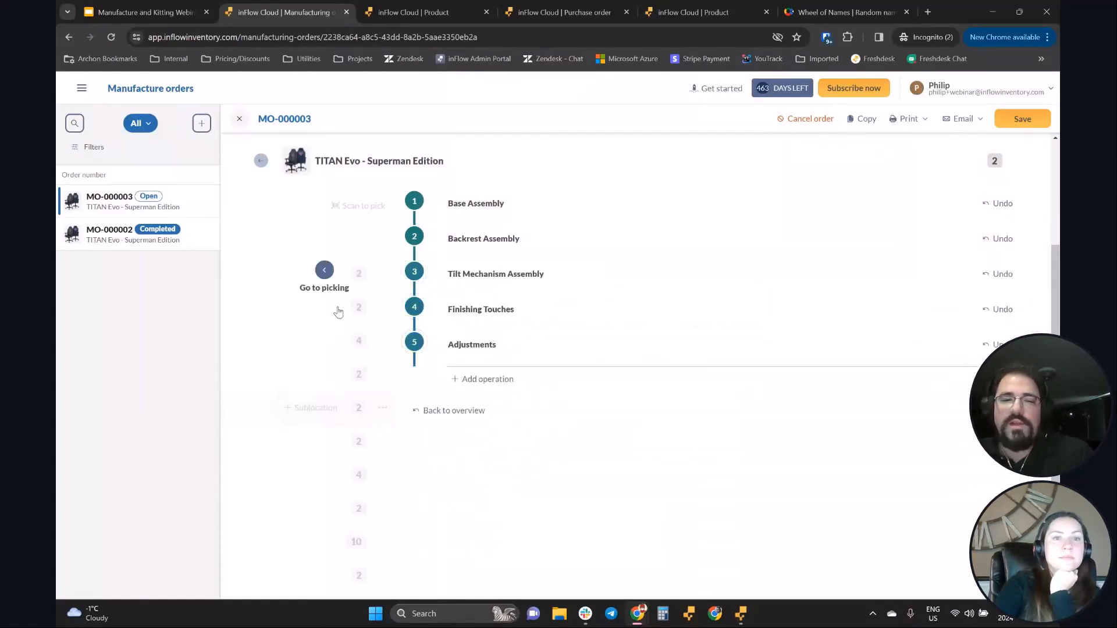
Step: Return to the order overview, hide the raw materials, and complete the manufacture order
click(326, 271)
click(262, 162)
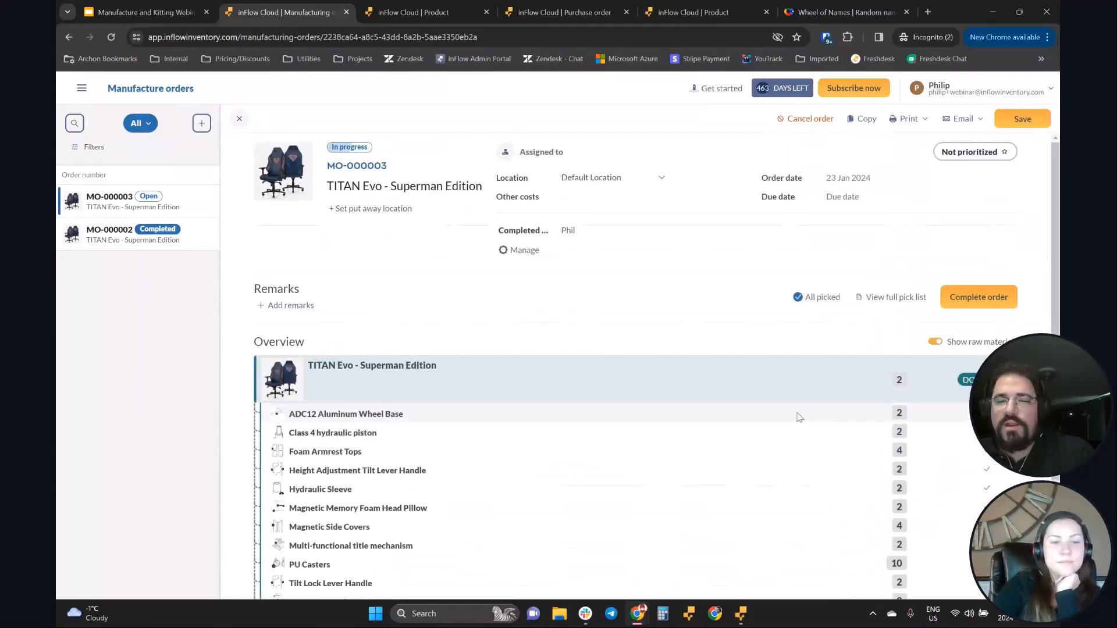
click(959, 344)
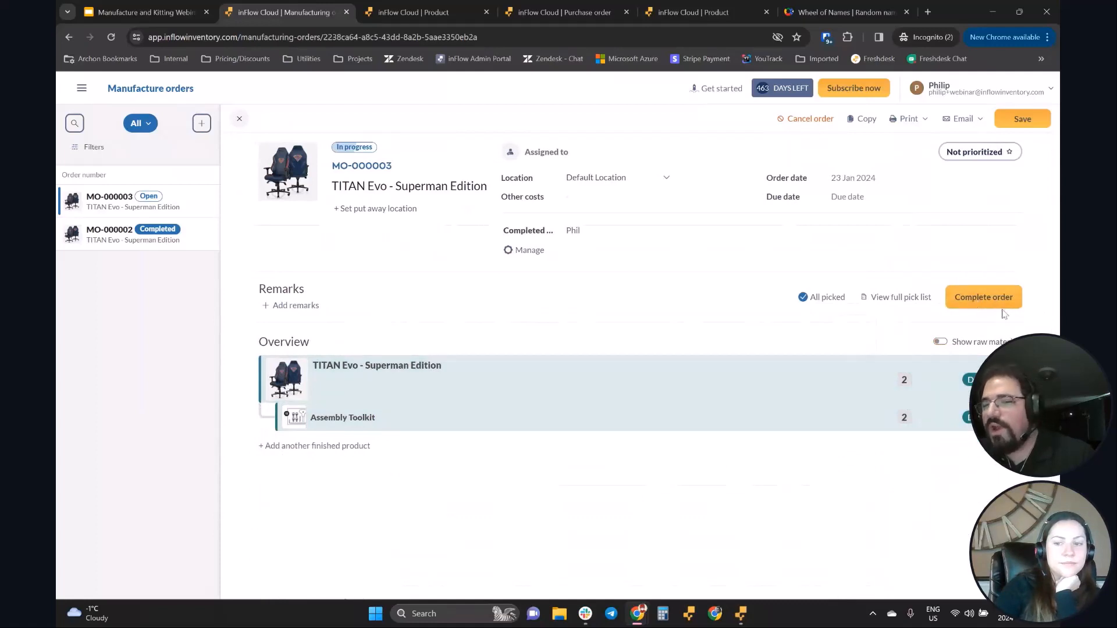
click(986, 299)
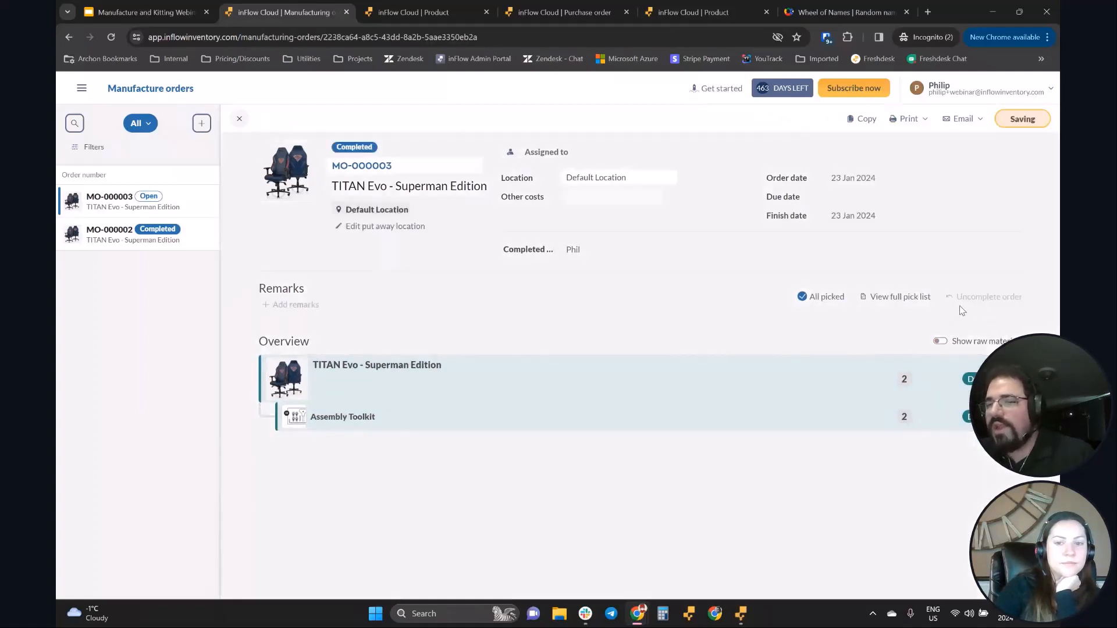
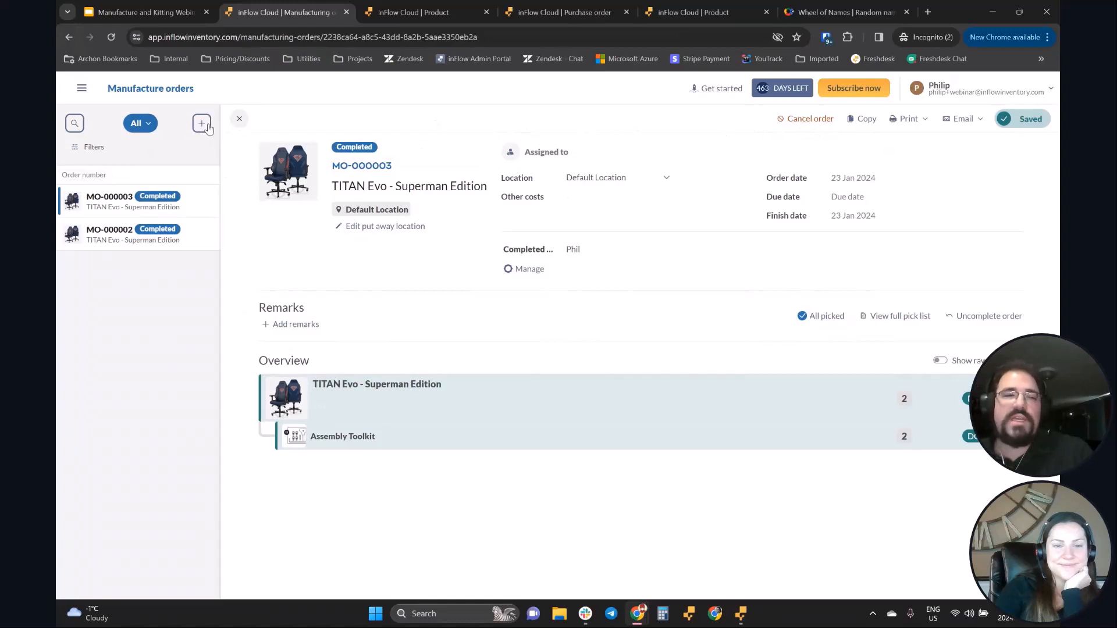
Step: Create a new manufacture order for 1 TITAN Evo - Superman Edition at the Default Location
click(202, 123)
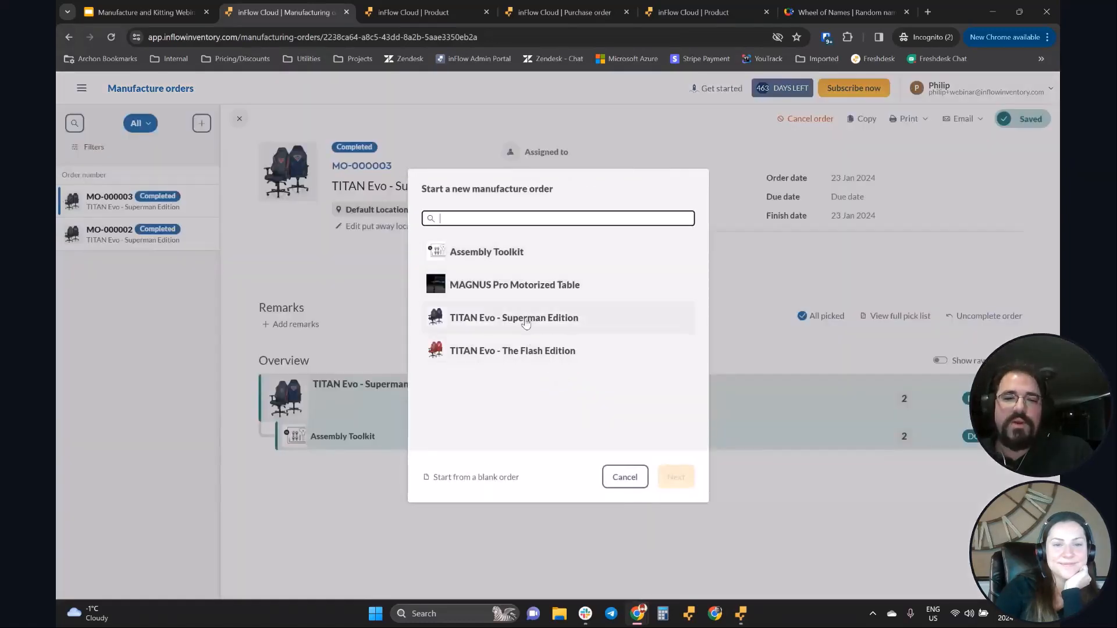
click(487, 320)
click(675, 477)
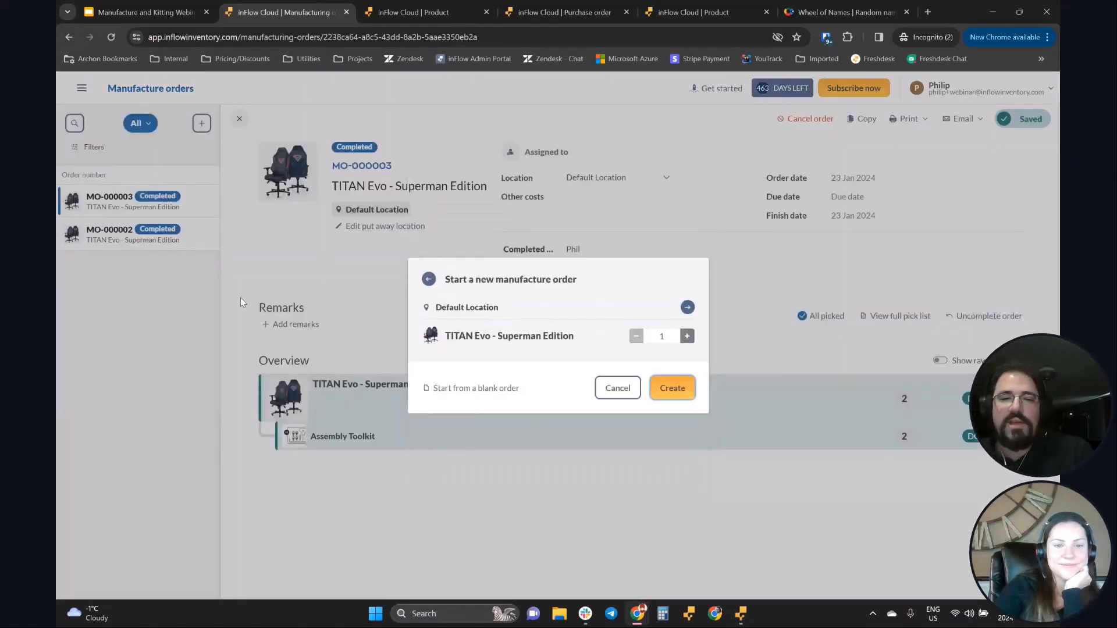
click(672, 388)
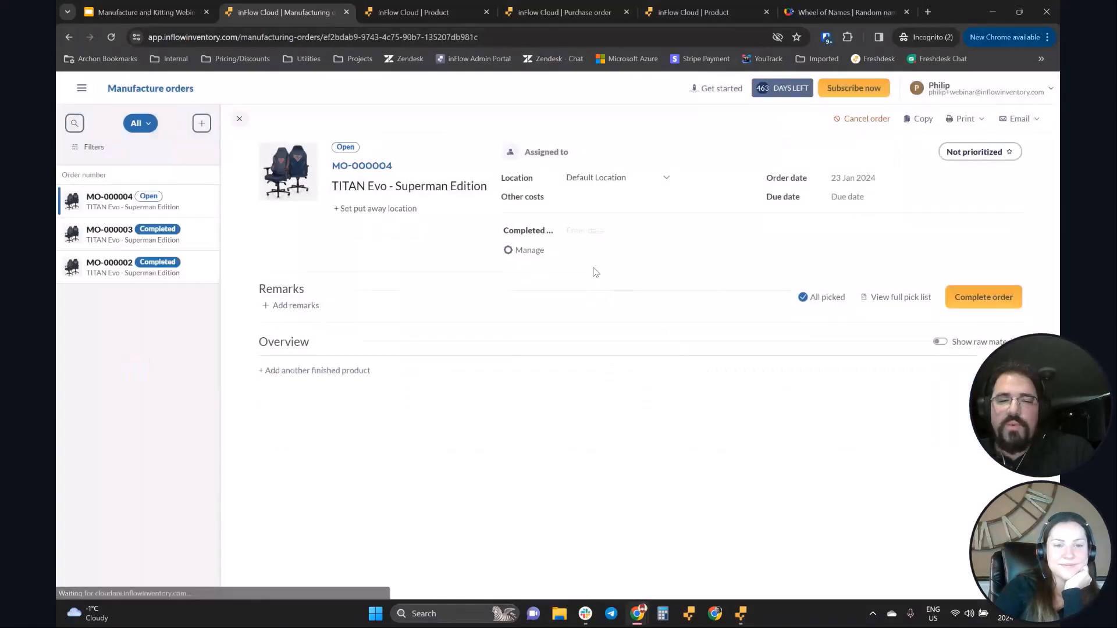
Step: Show the new order's raw materials and swap the Class 4 hydraulic piston for the Class 6 hydraulic piston
click(940, 342)
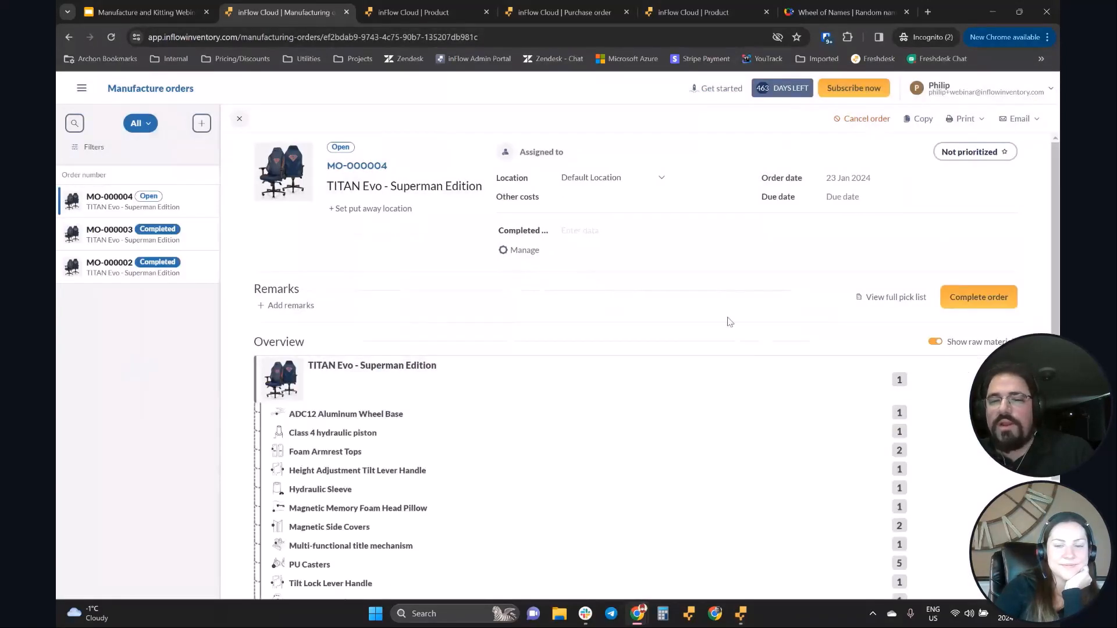
scroll(723, 292, down, 3)
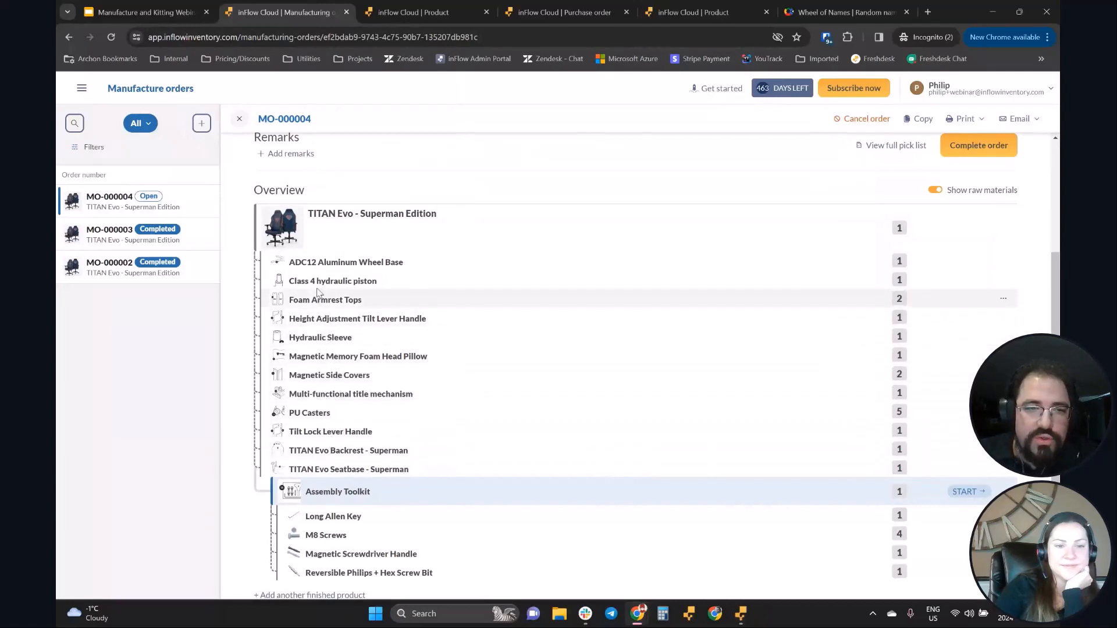
mouse_move(301, 281)
mouse_down()
mouse_move(390, 292)
mouse_move(291, 280)
mouse_up()
click(391, 290)
click(327, 282)
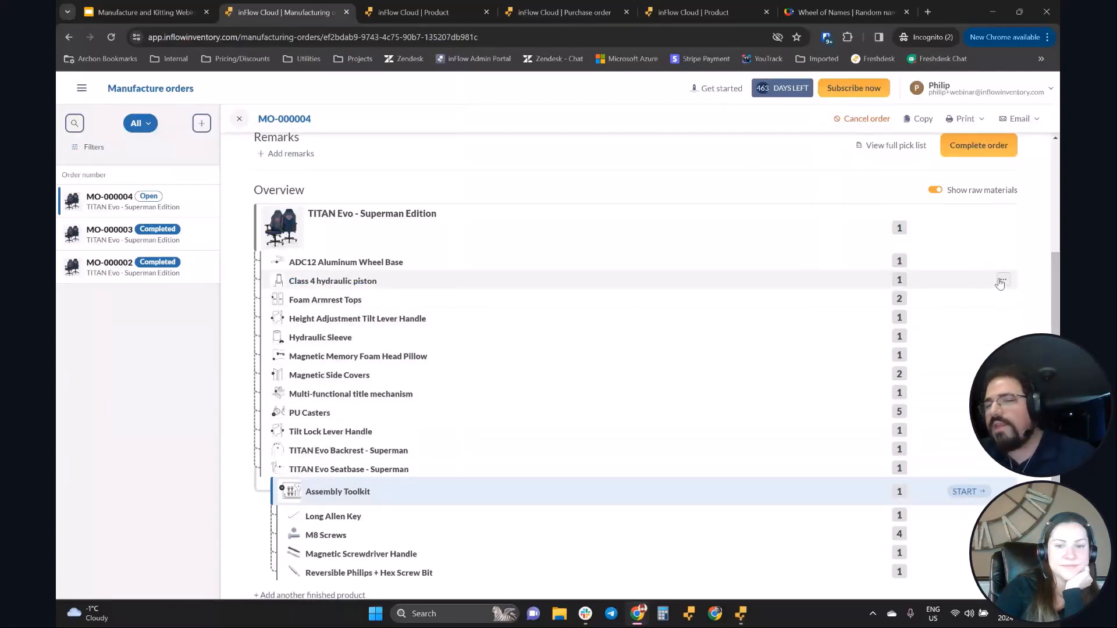
click(1001, 281)
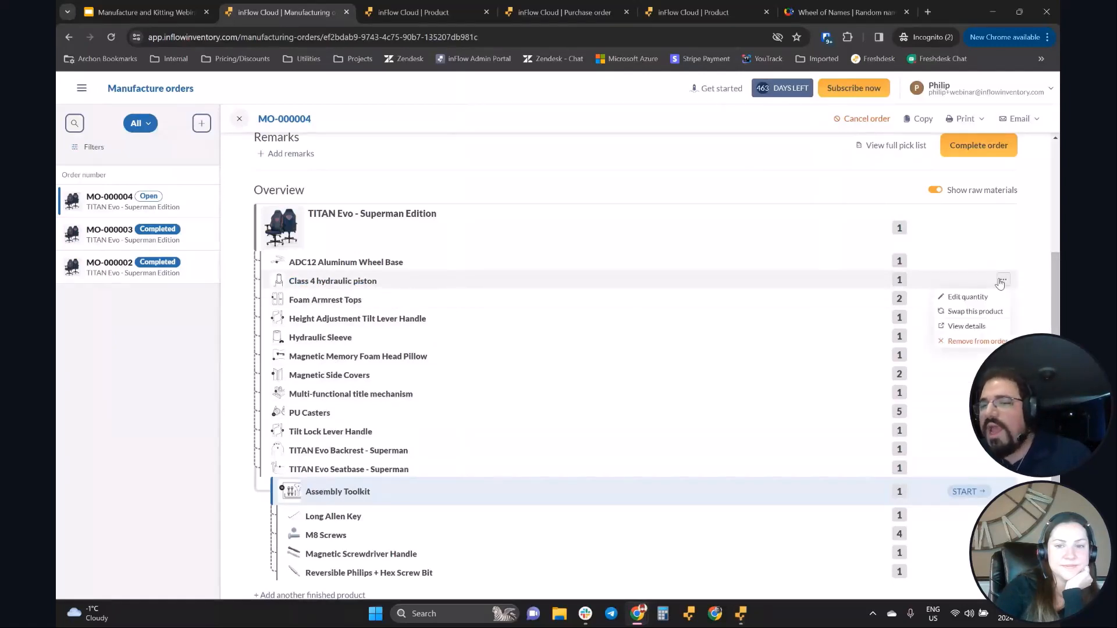
click(955, 314)
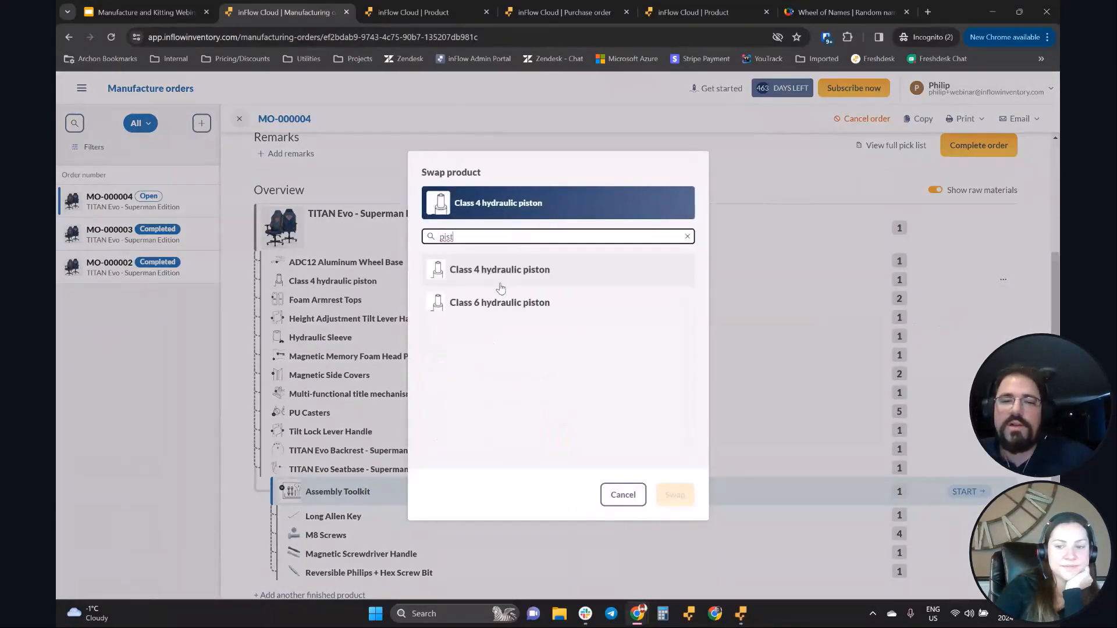
click(605, 303)
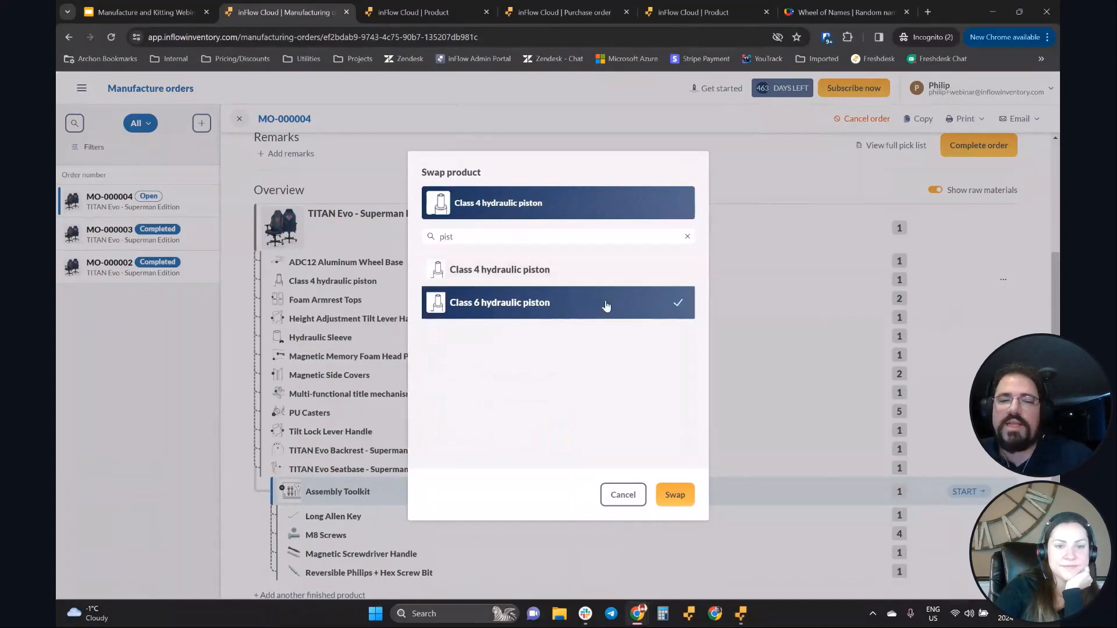
click(675, 495)
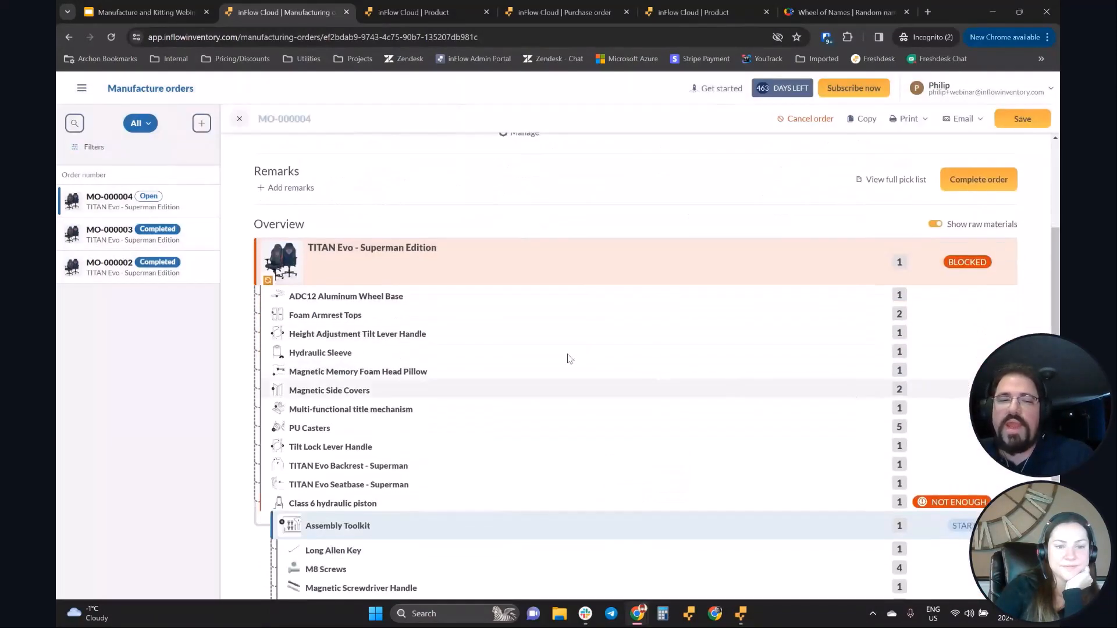
Step: Open the Class 6 hydraulic piston's product details from the order, review its stock quantities, and return to the order
scroll(581, 455, down, 1)
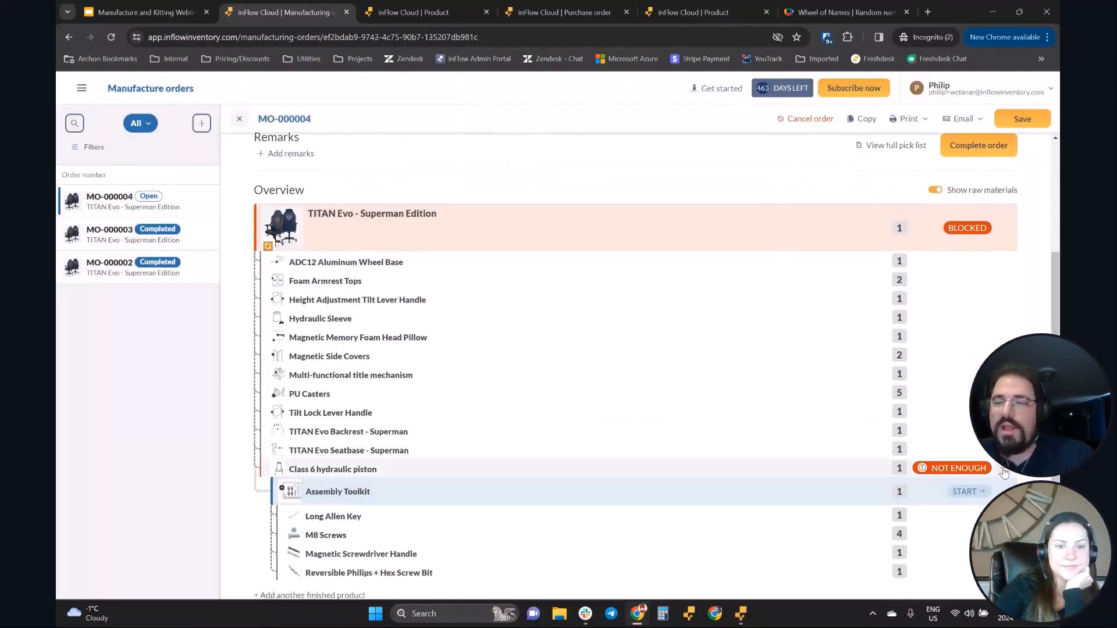
click(1003, 470)
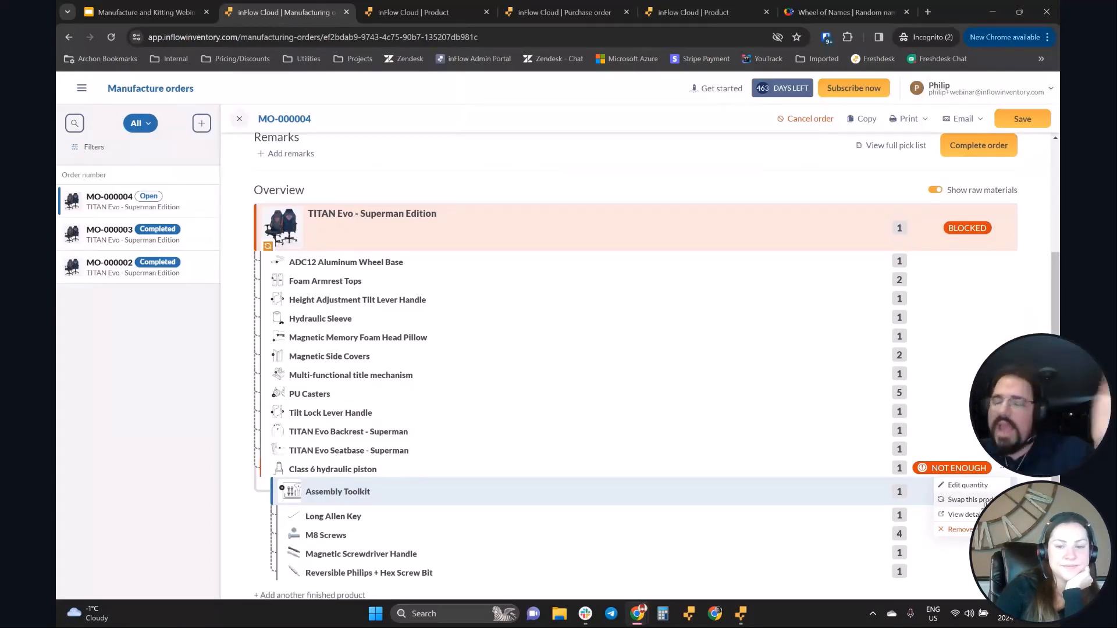
click(961, 516)
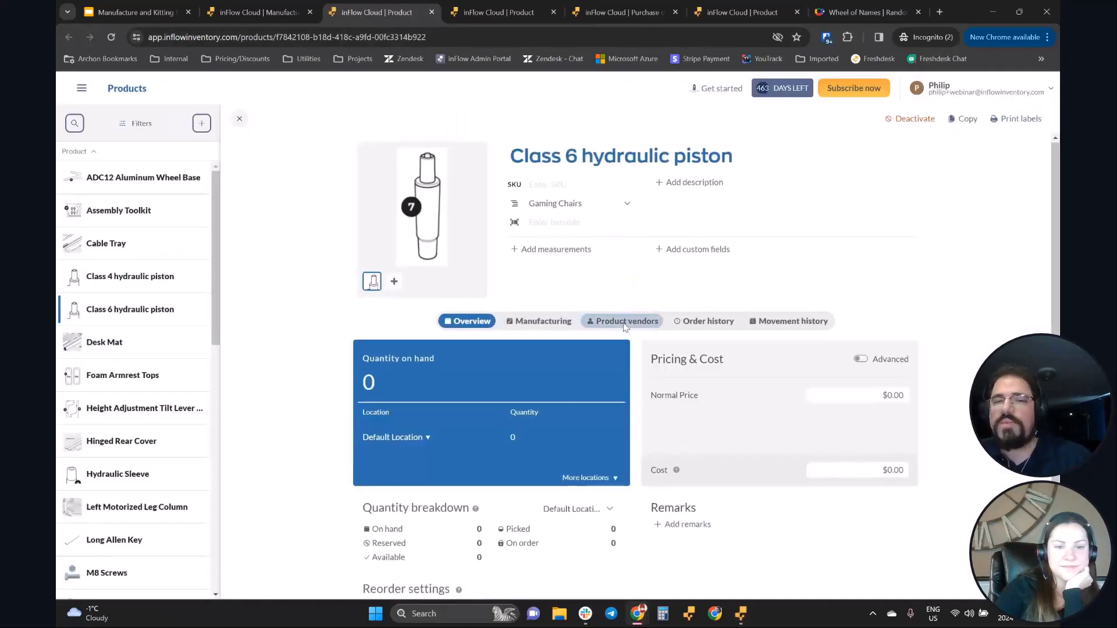
scroll(623, 327, down, 2)
scroll(621, 328, up, 2)
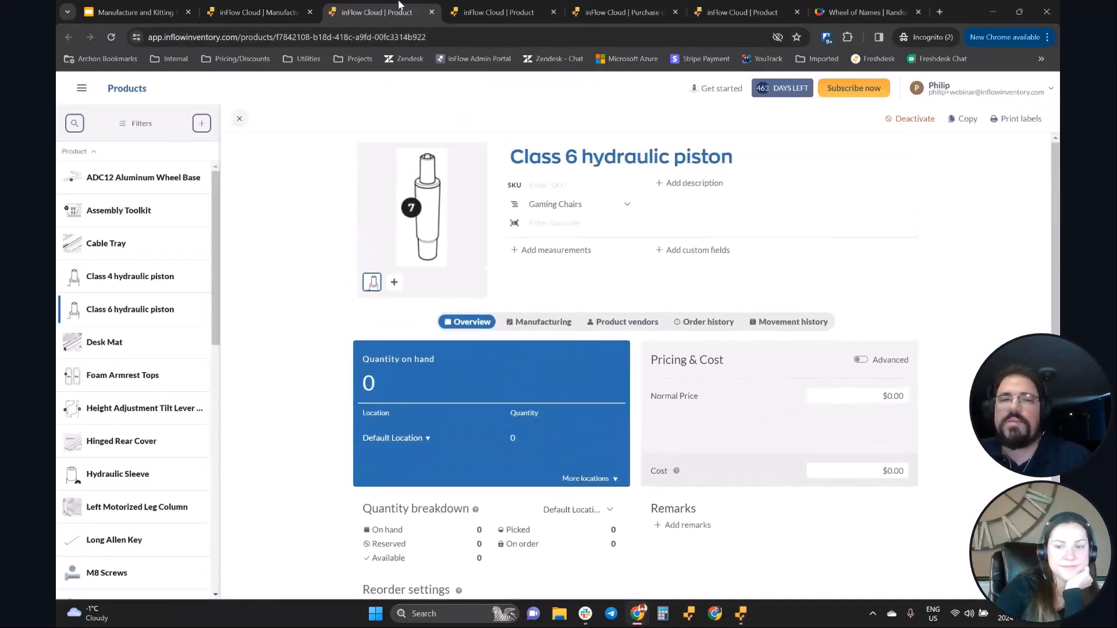
click(432, 13)
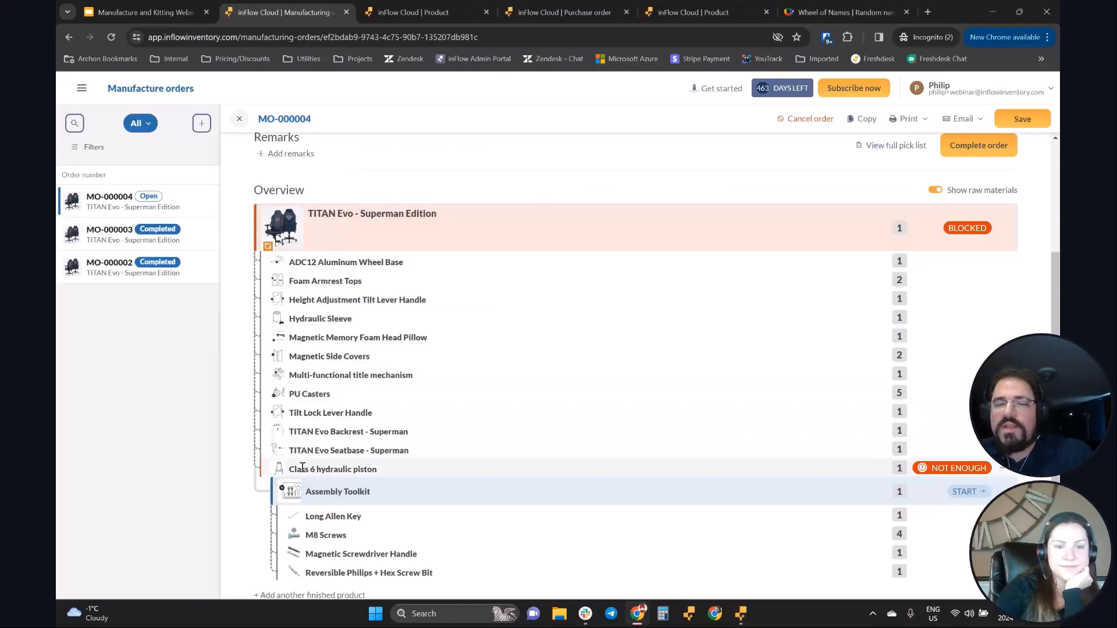
drag(302, 468, 403, 468)
click(403, 467)
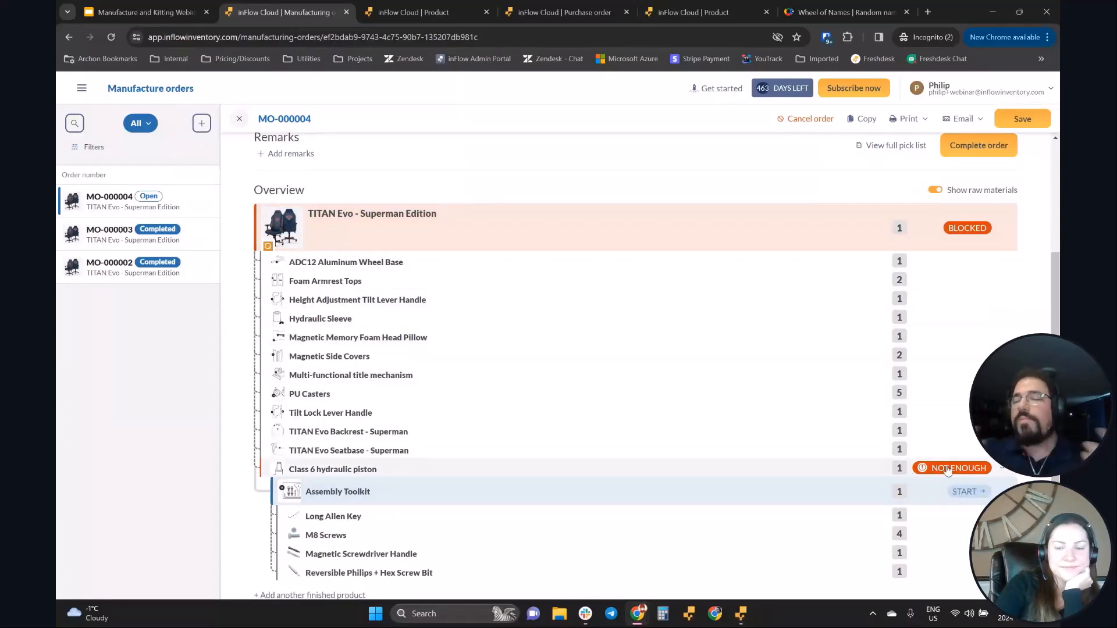
Step: List the current manufacture orders to check their stock availability, and reopen the open TITAN Evo - Superman Edition order
click(240, 119)
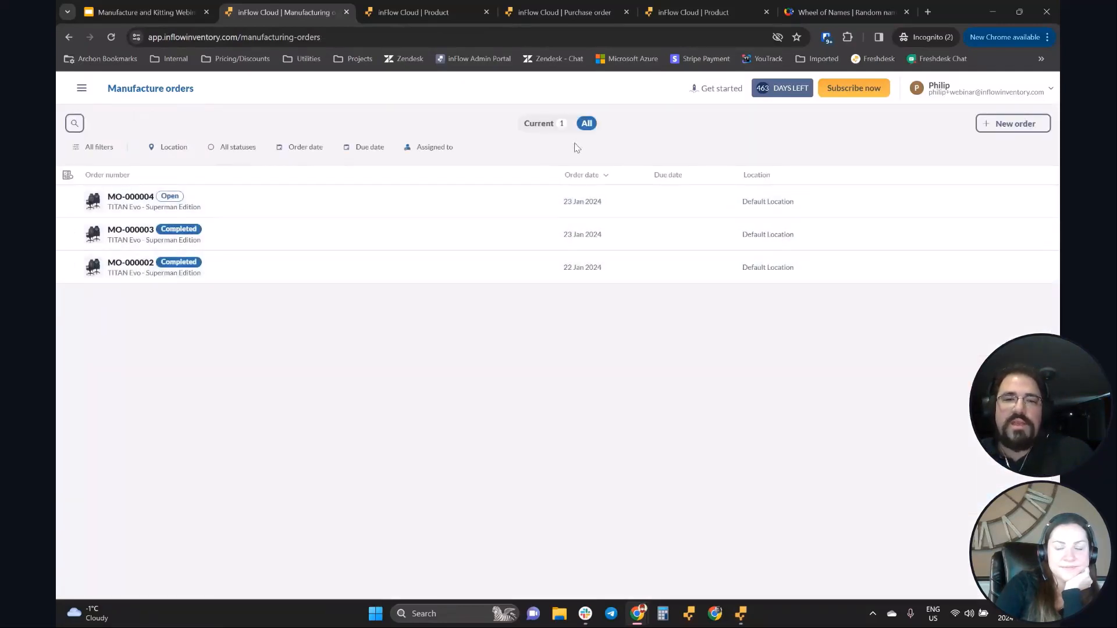
click(559, 124)
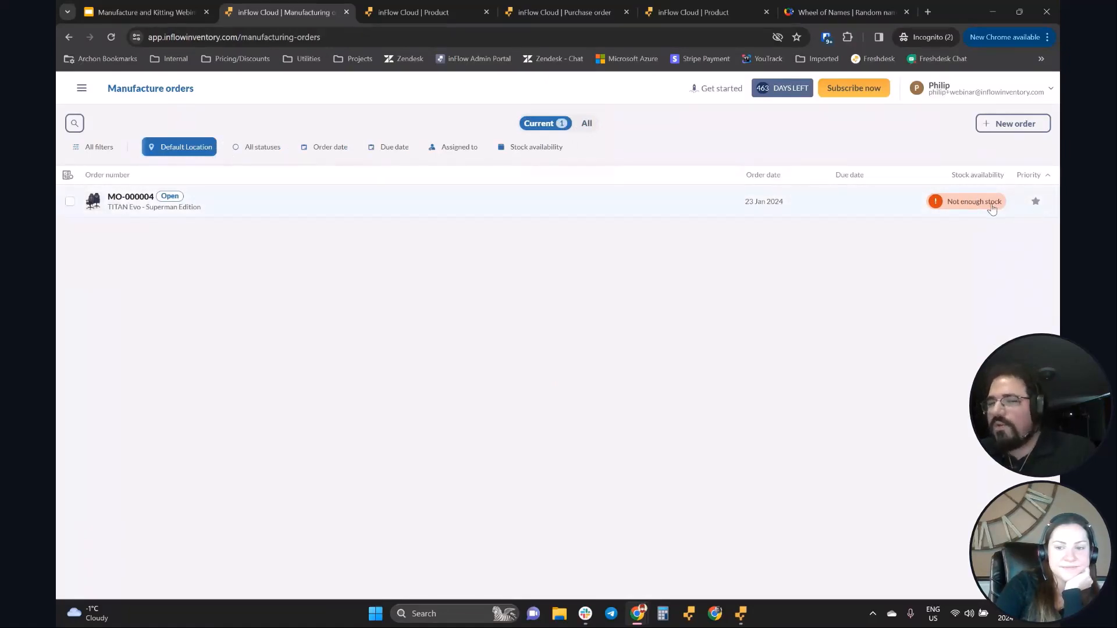
click(548, 210)
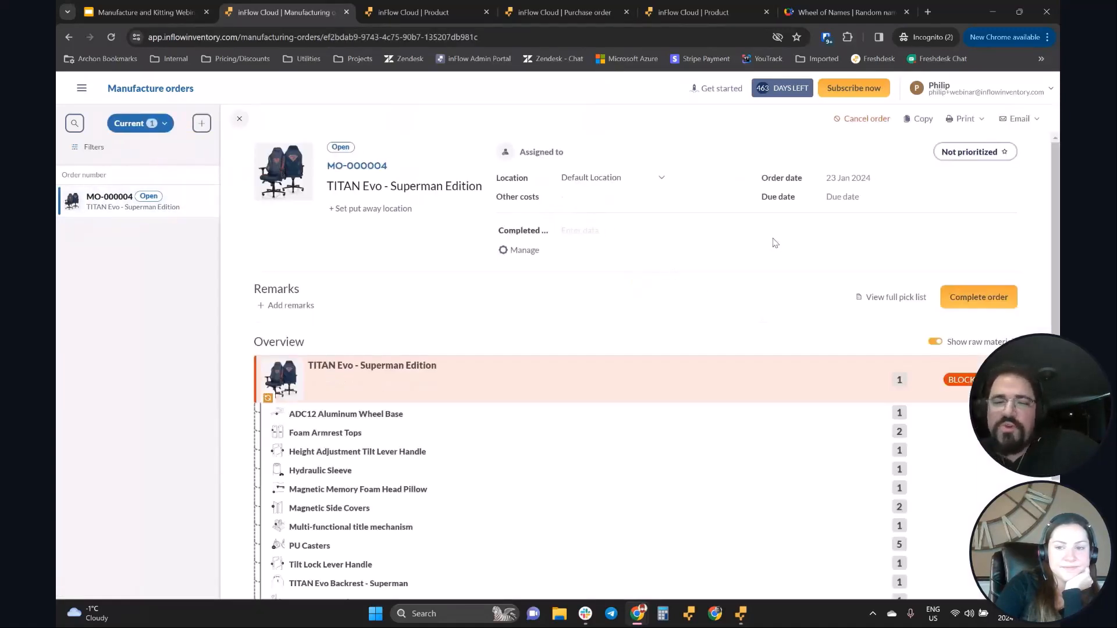
scroll(771, 241, down, 3)
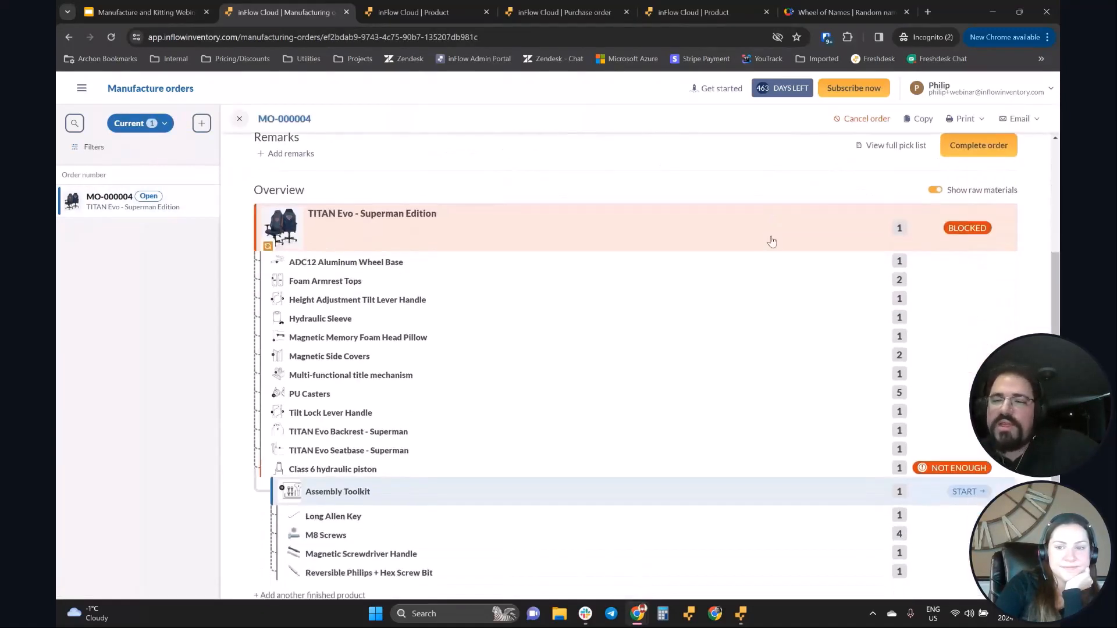
Step: Swap the order's Class 6 hydraulic piston for the Class 4 hydraulic piston and save the order
click(999, 470)
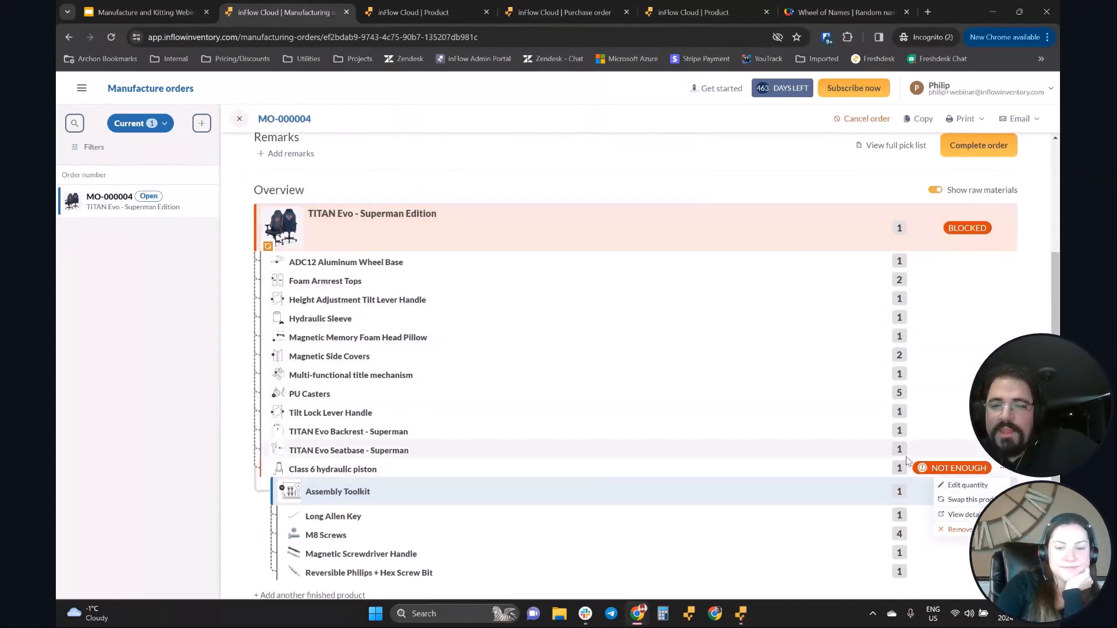
click(966, 474)
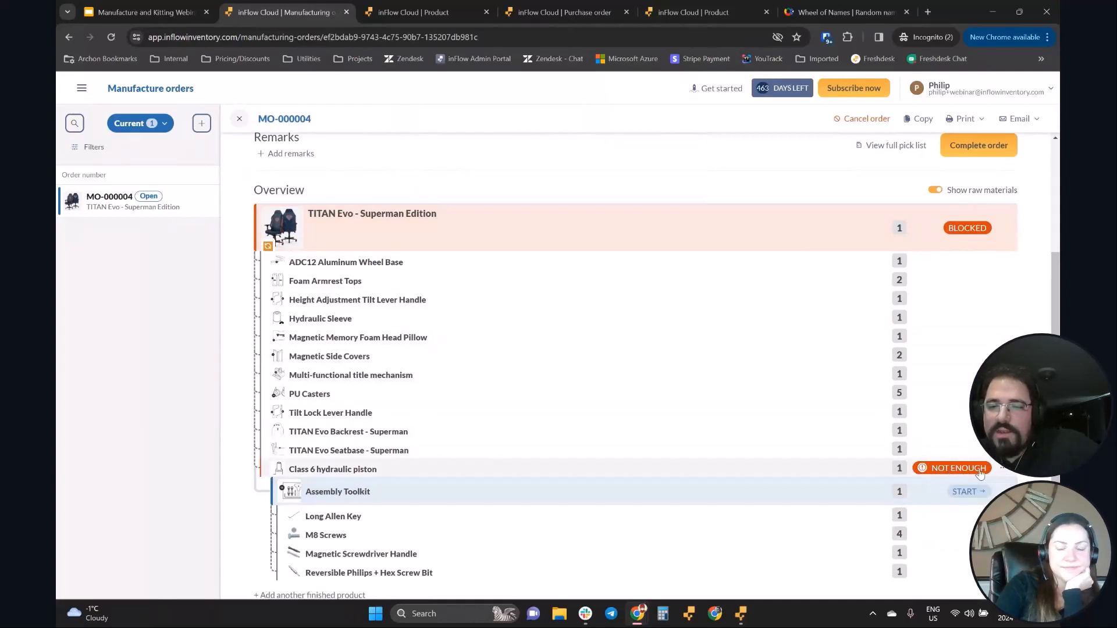
click(1003, 469)
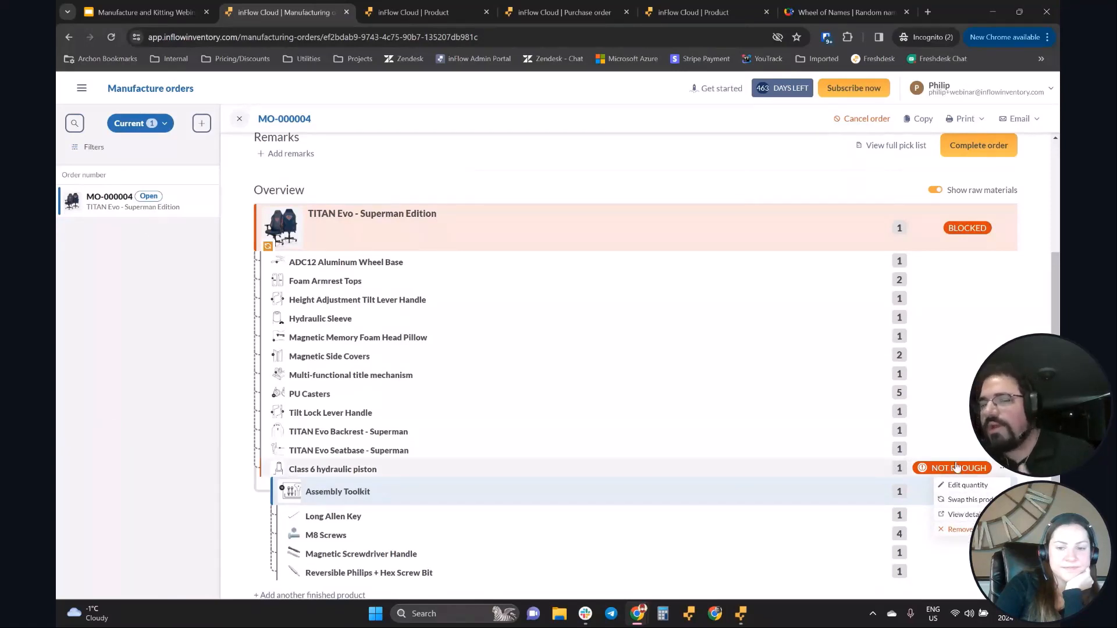
click(958, 501)
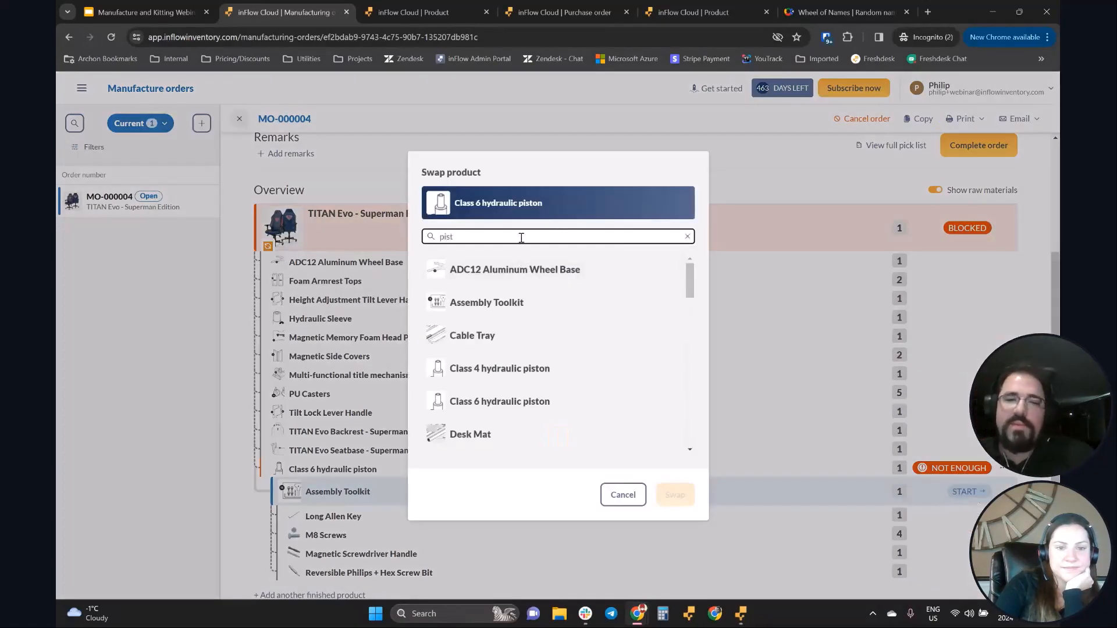
click(499, 269)
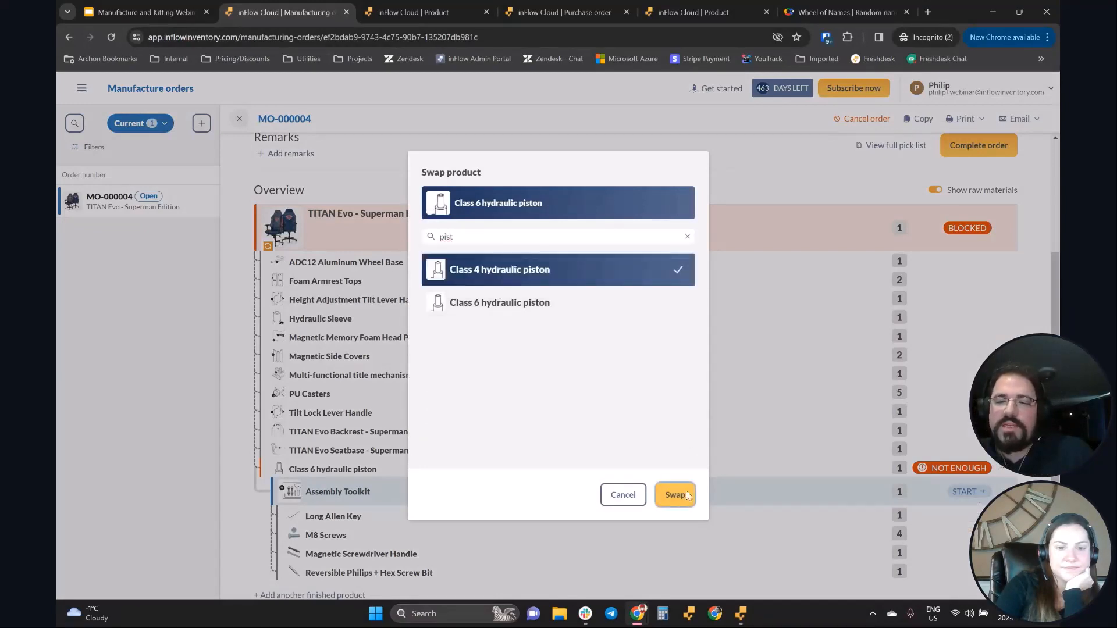
click(675, 495)
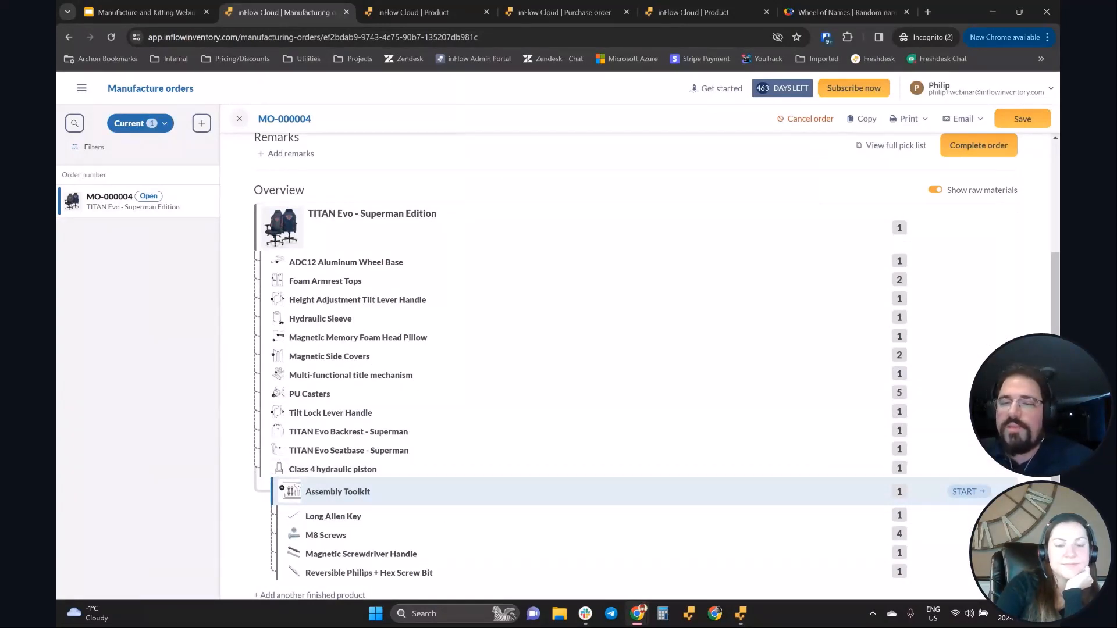
click(1001, 492)
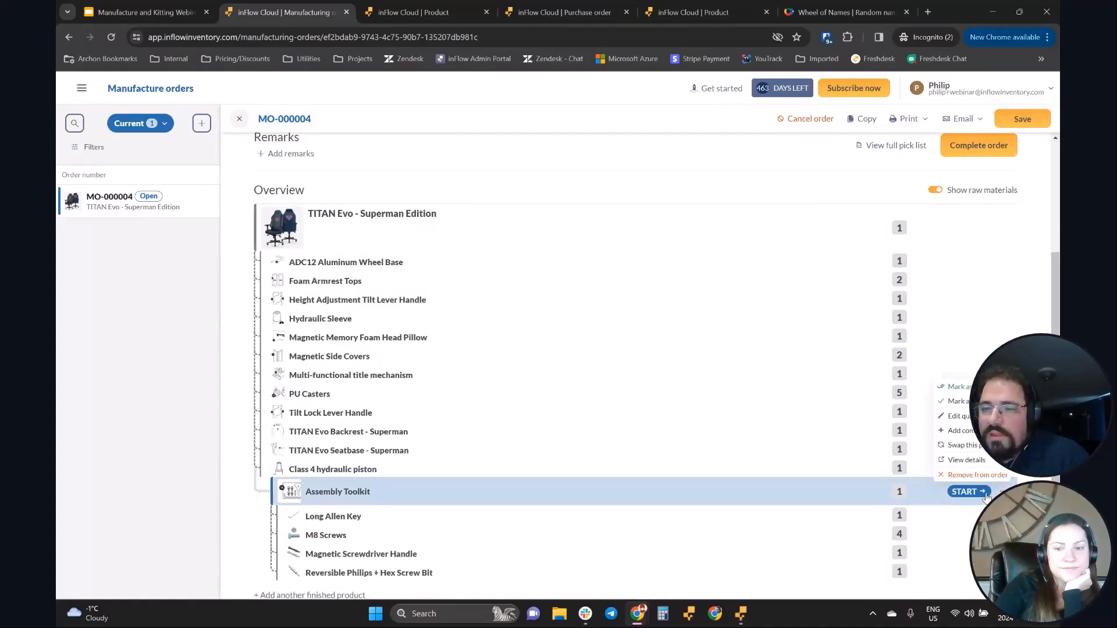
click(1022, 118)
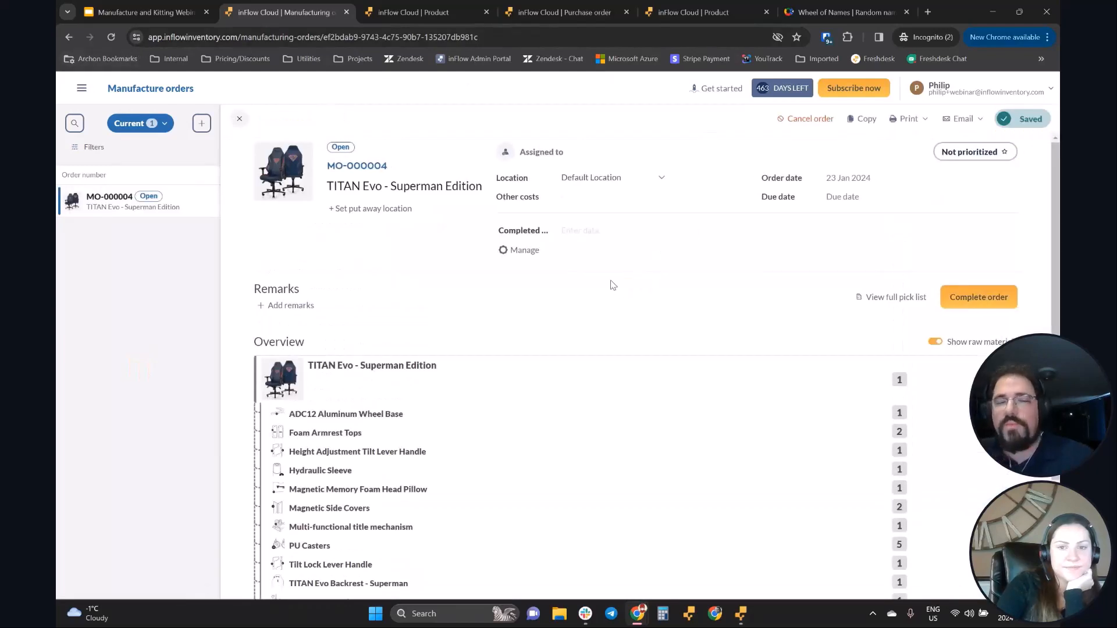
Step: Generate the order's printable pick list, dismiss printing, review the listed materials, and close the document
click(919, 117)
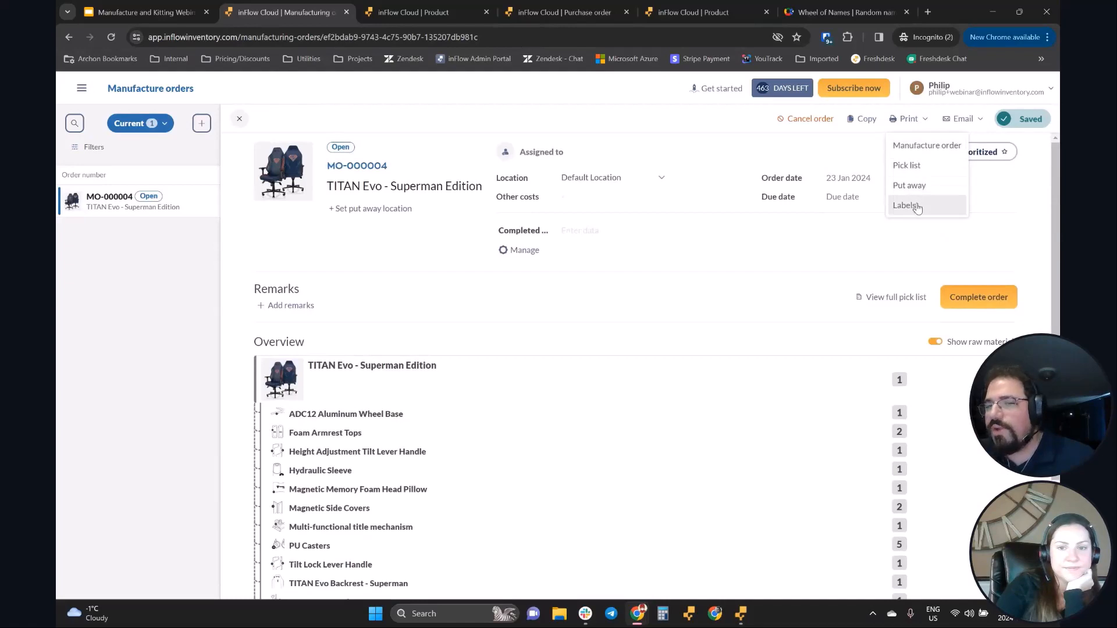
click(922, 169)
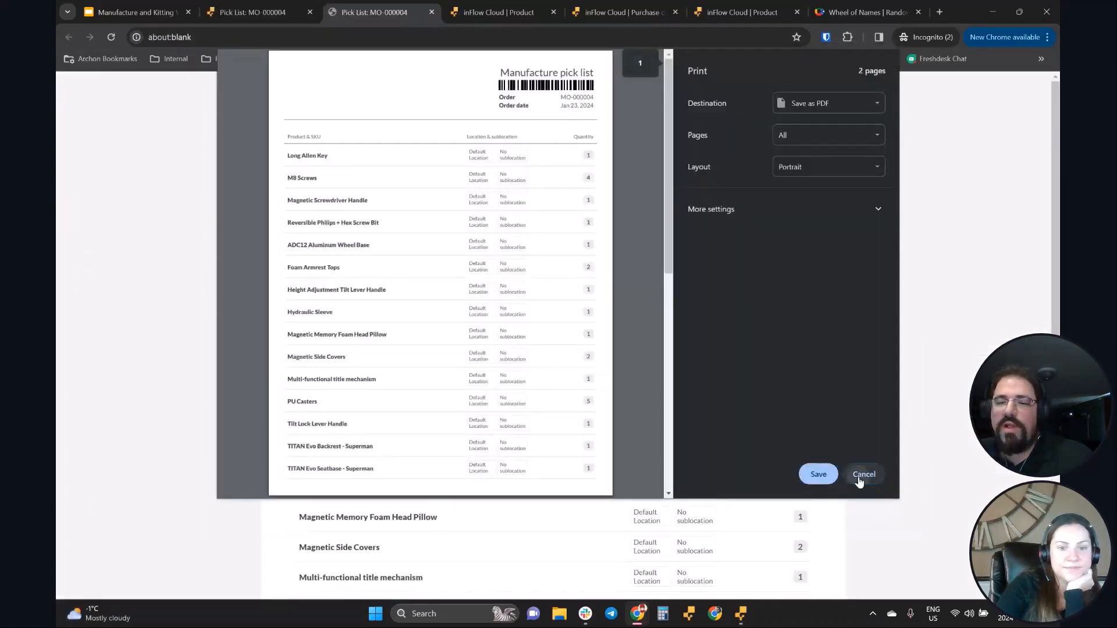
click(862, 475)
scroll(875, 262, down, 4)
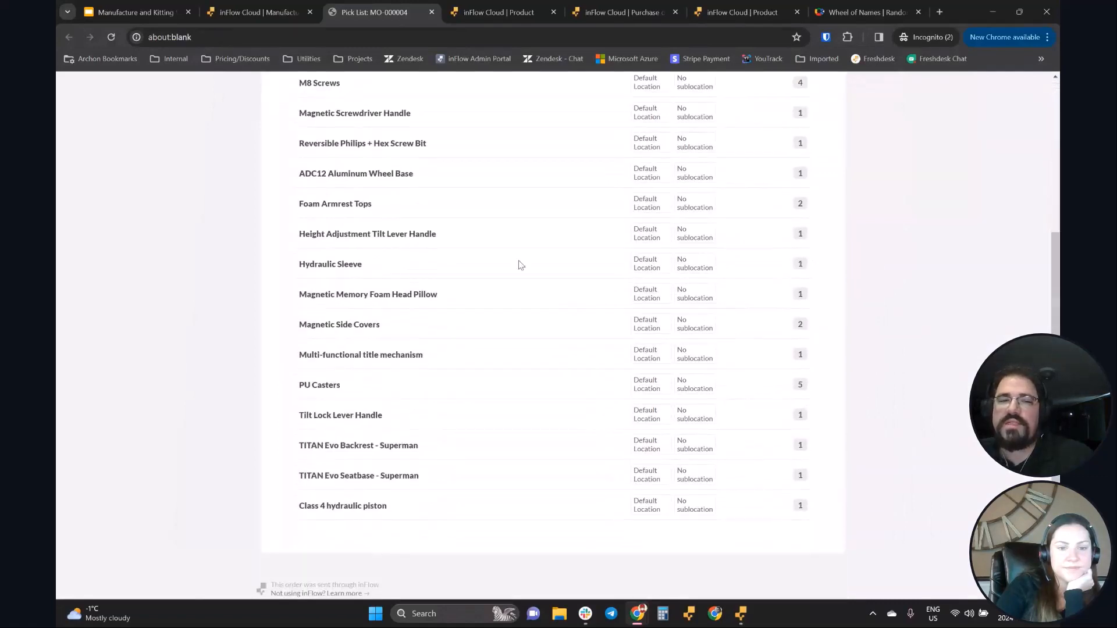
scroll(880, 396, up, 4)
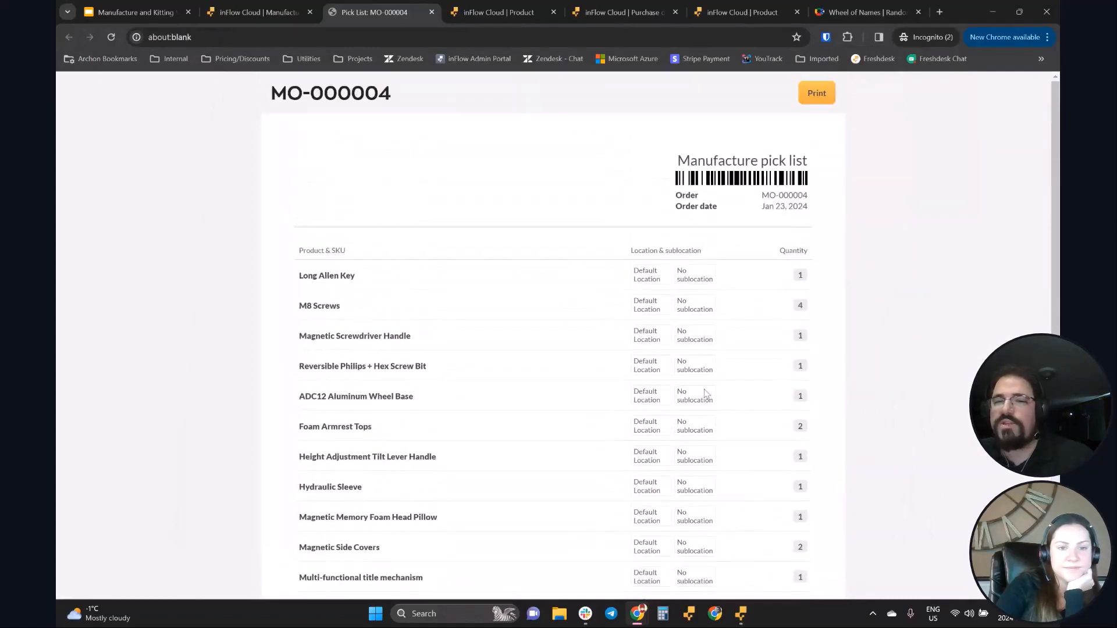
click(431, 12)
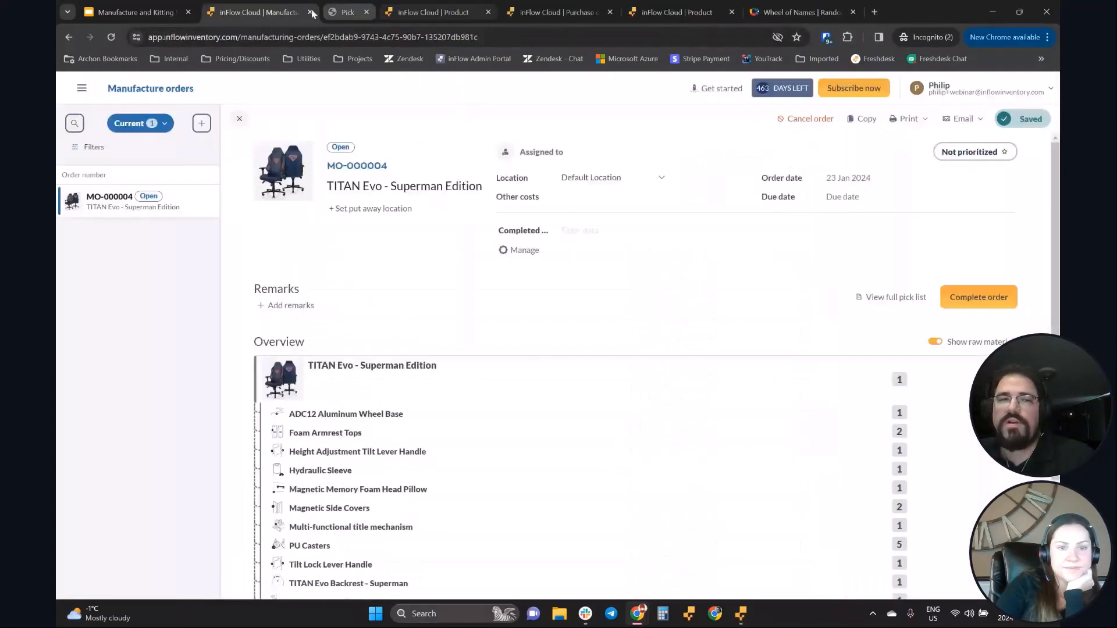
Step: Generate the order's printable put away document, dismiss printing, review it, and close it
click(905, 118)
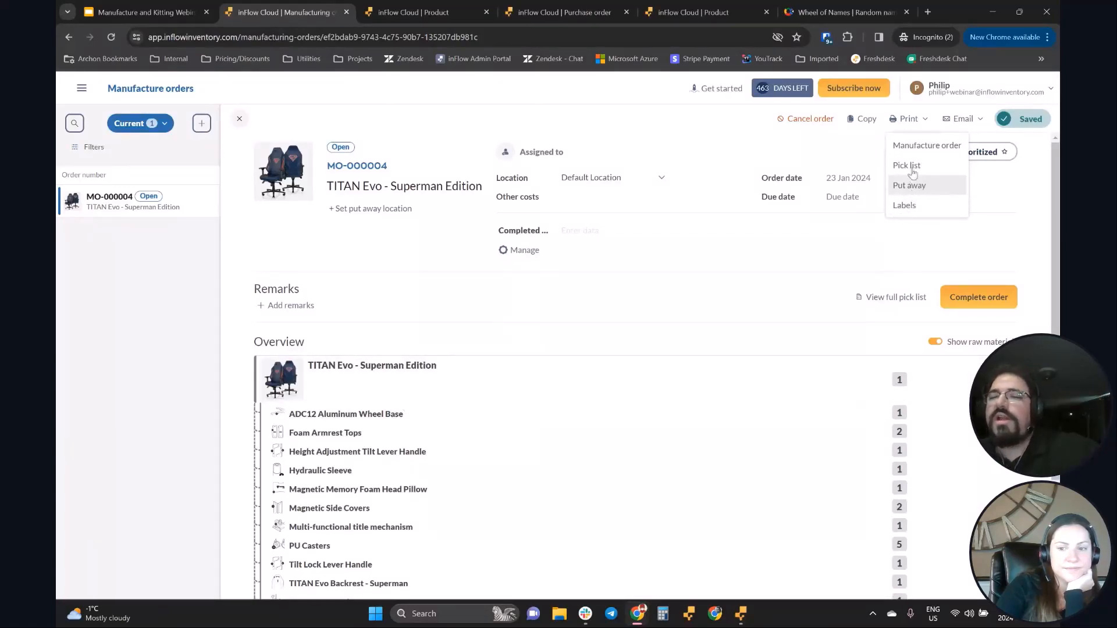
click(931, 186)
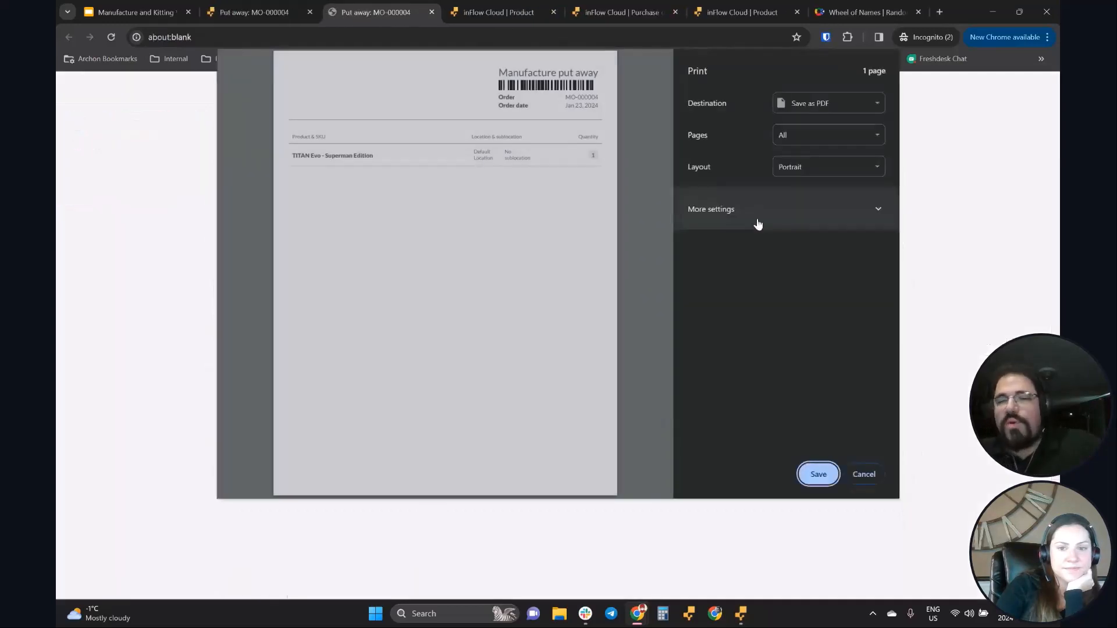
click(864, 474)
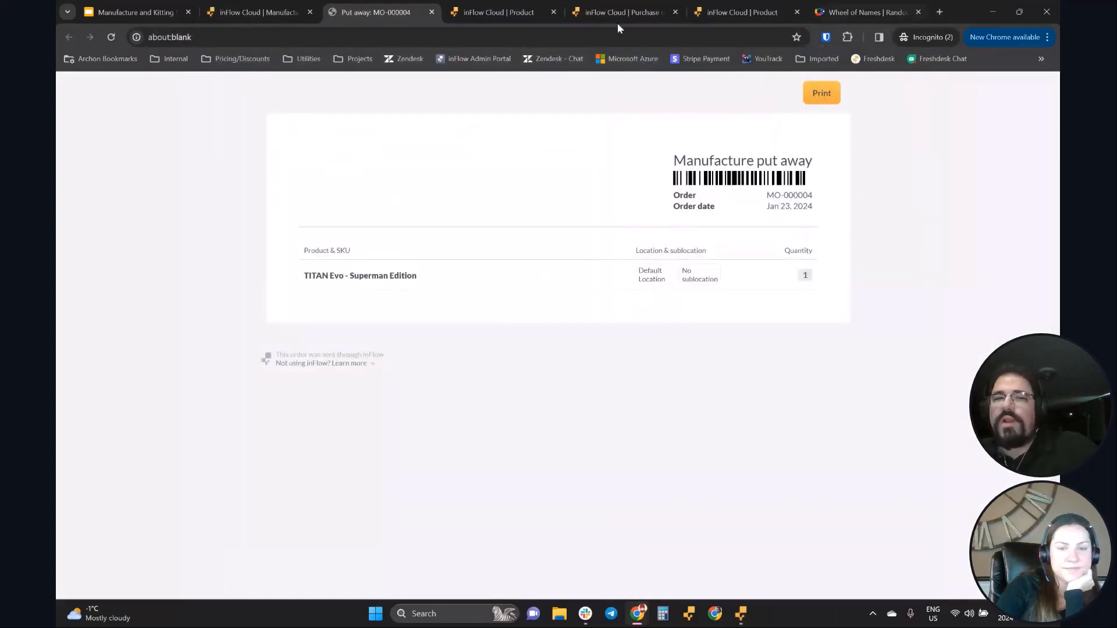
click(431, 12)
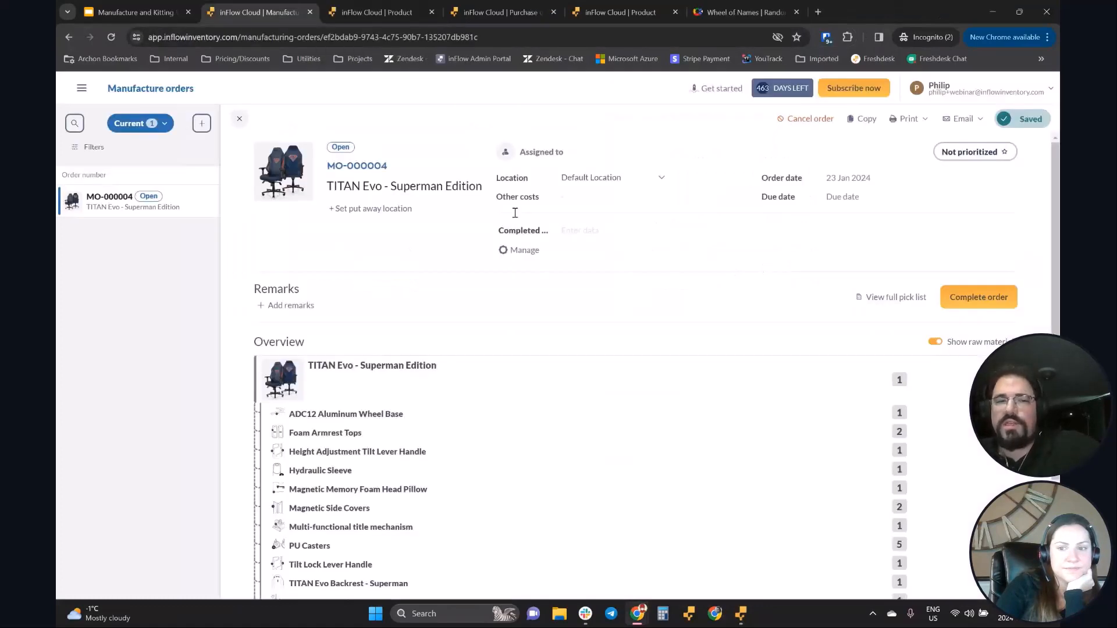
click(169, 13)
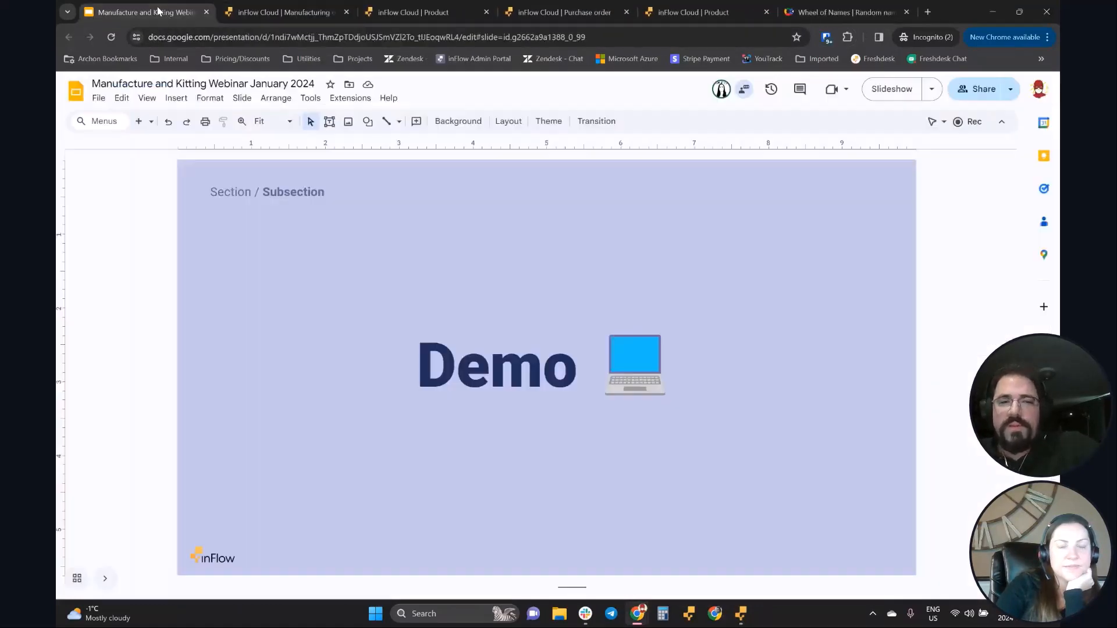
click(241, 13)
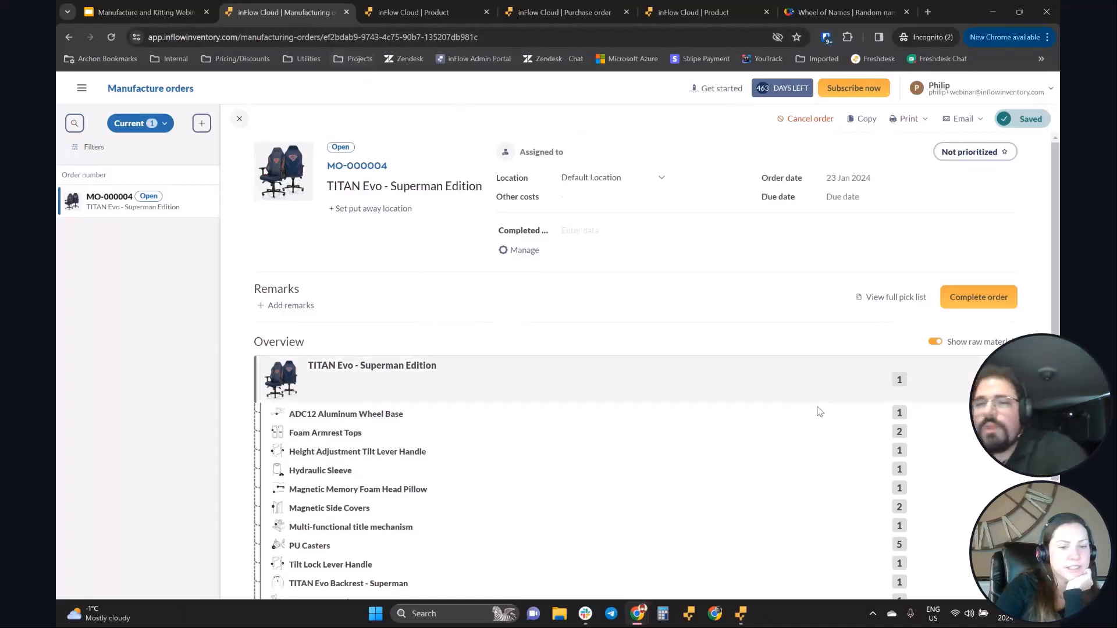
scroll(960, 436, down, 1)
scroll(815, 391, down, 3)
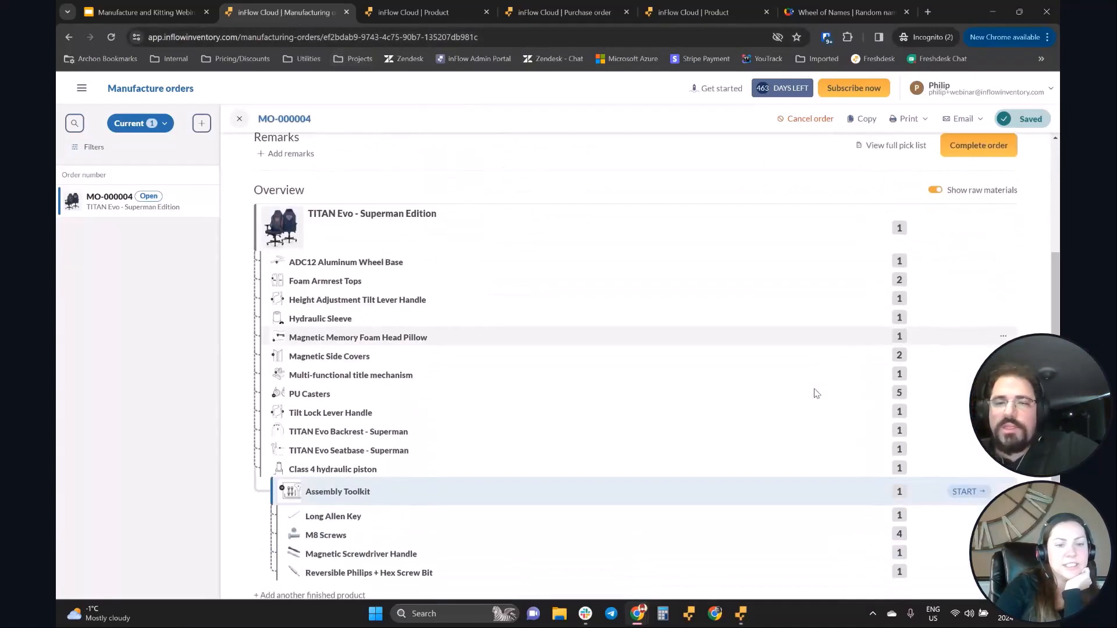
scroll(846, 373, up, 3)
Step: Generate the printable Manufacture Order document, dismiss printing, review its material breakdown, and return to the order's overview
click(897, 120)
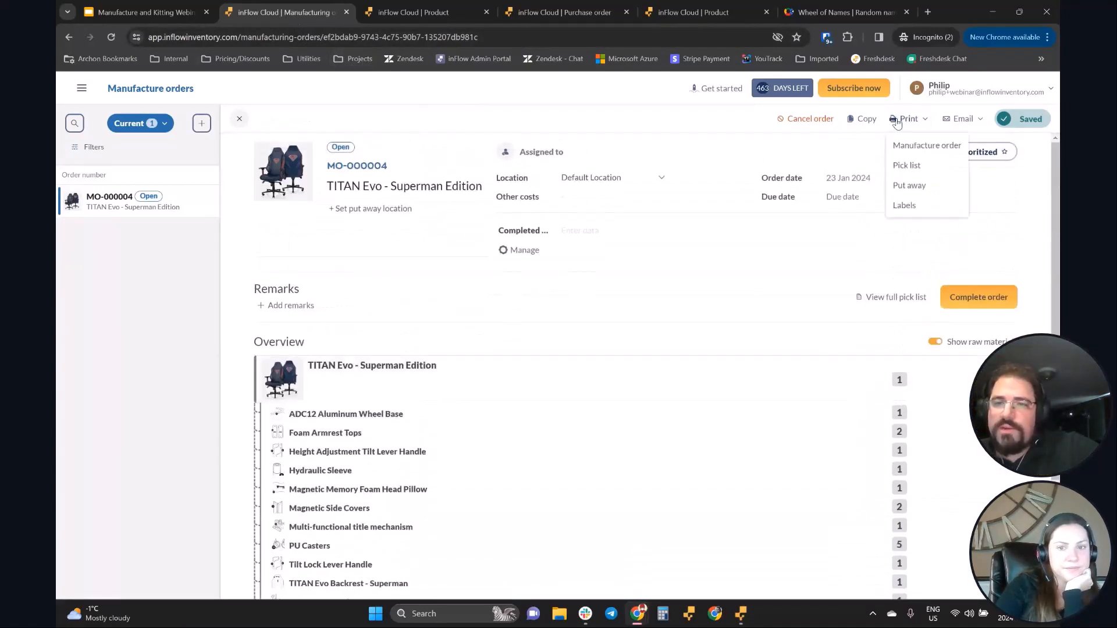
click(927, 145)
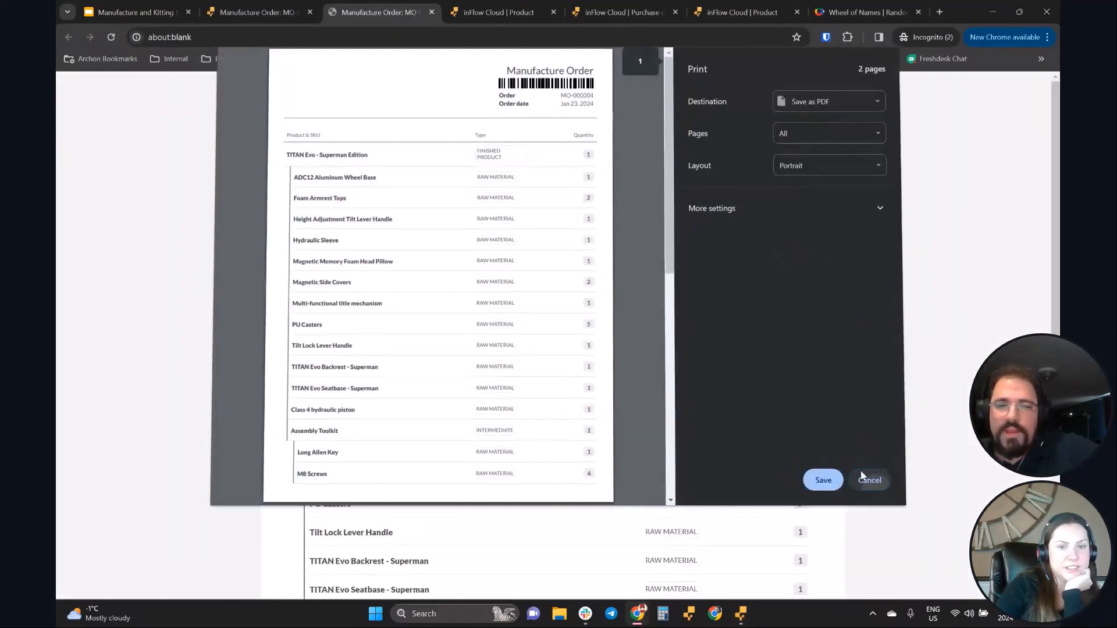
click(862, 477)
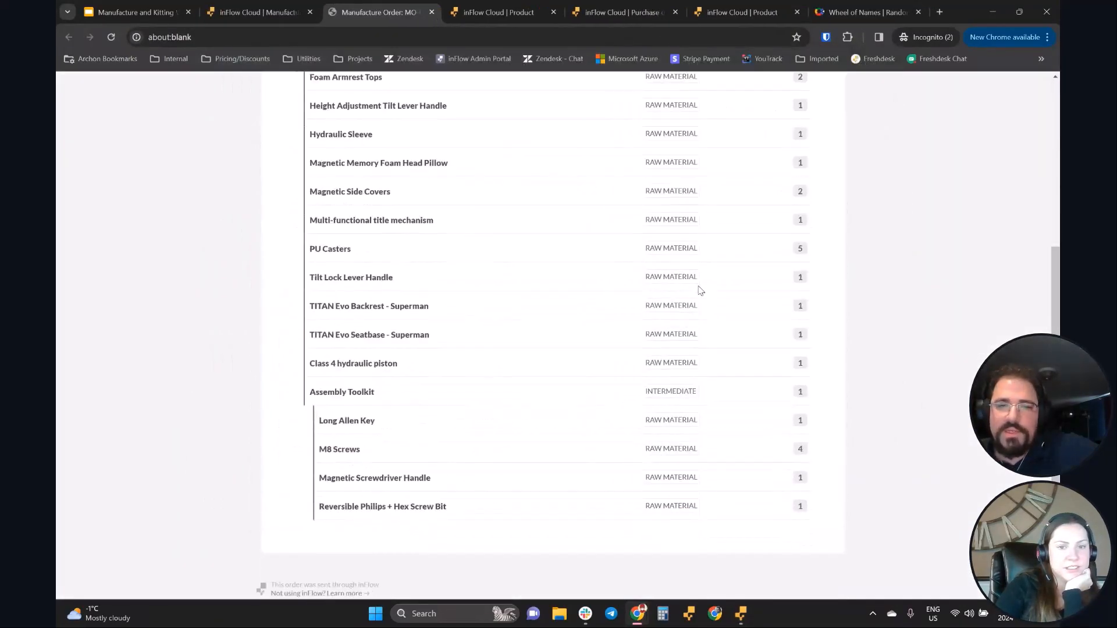
scroll(700, 290, up, 5)
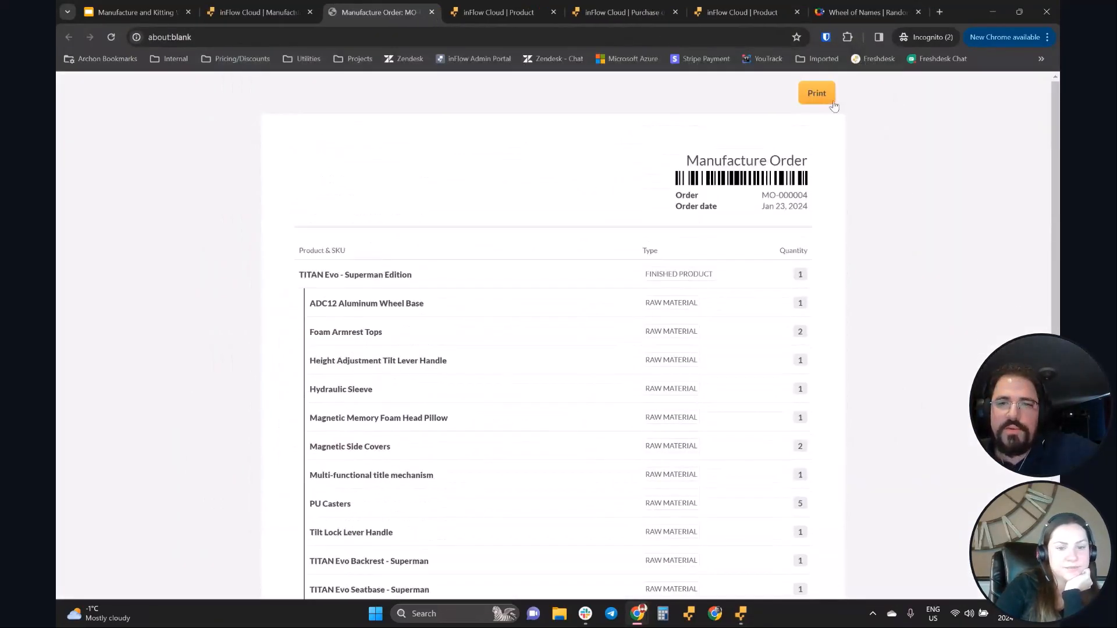
click(432, 12)
scroll(407, 418, down, 3)
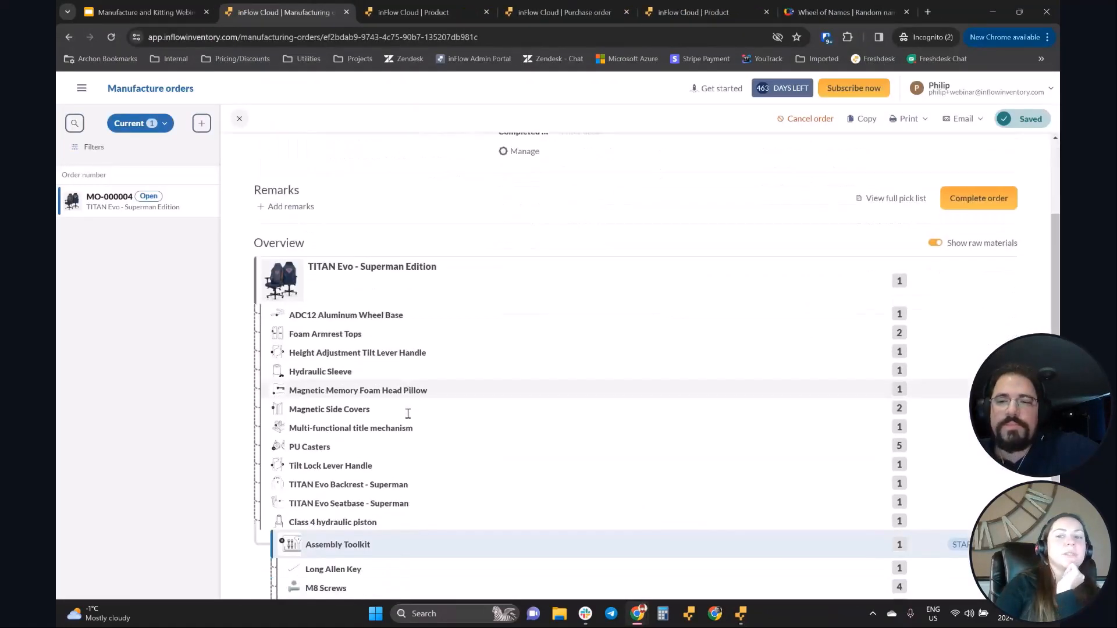
Step: Open the Assembly Toolkit's assembly operation and check which documents the order can print
click(966, 492)
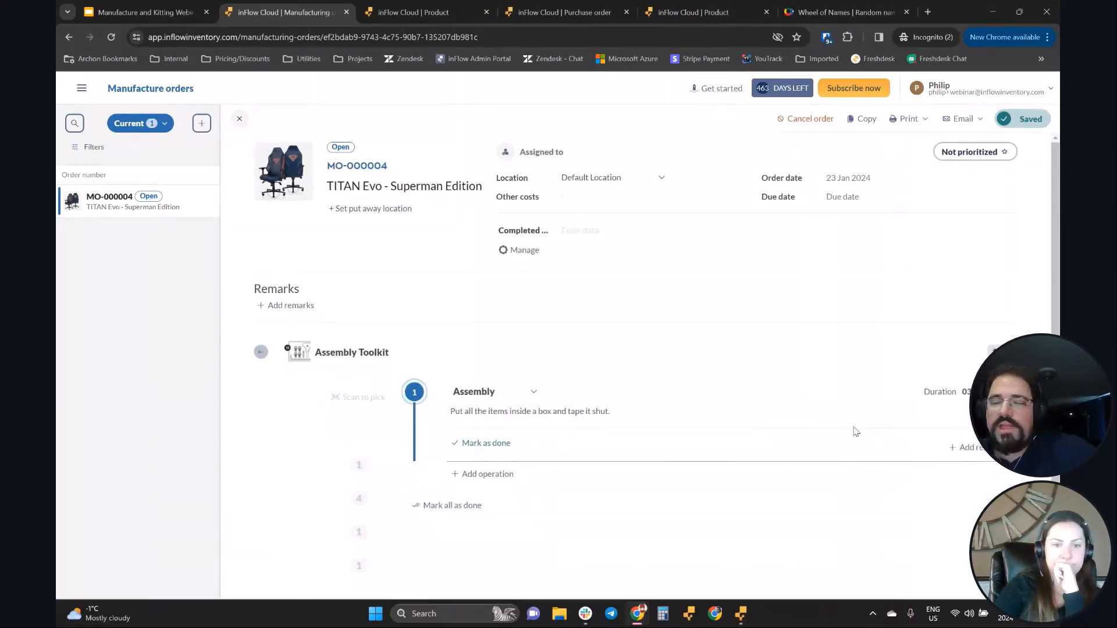
click(901, 122)
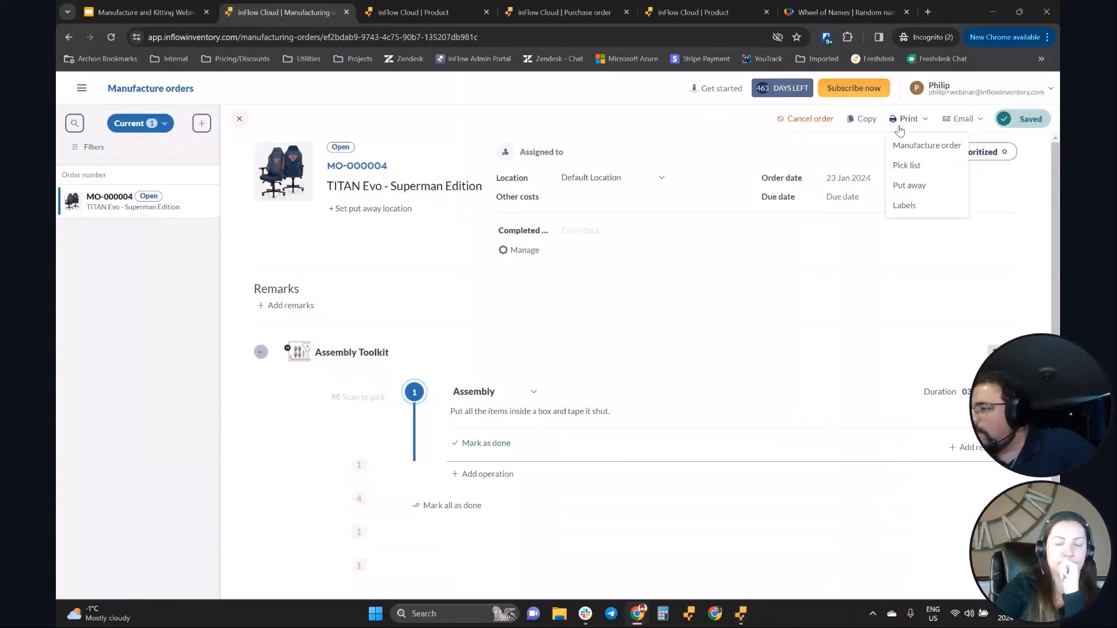
click(654, 296)
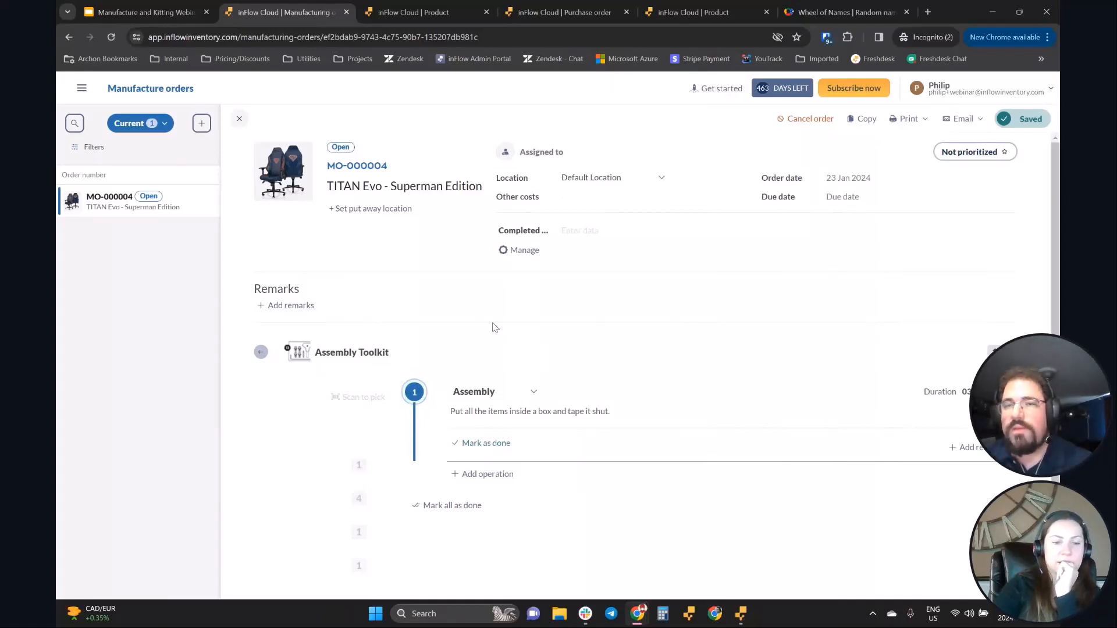
Step: Go to the manufacturing reports and generate the Manufacture Order Materials report for completed orders
click(81, 89)
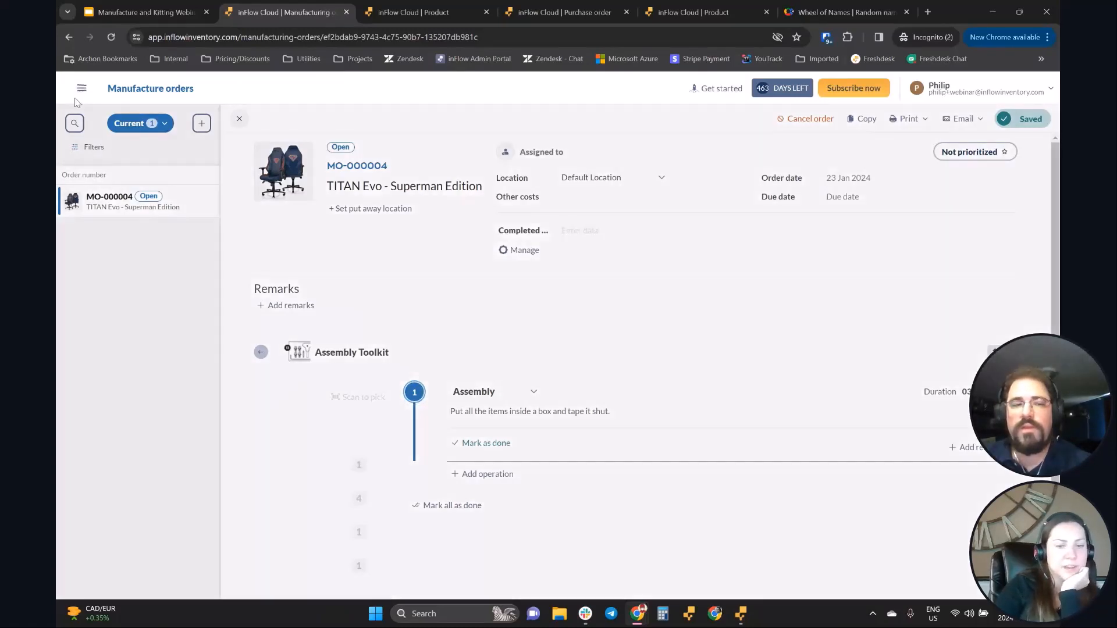
scroll(142, 442, down, 10)
click(139, 428)
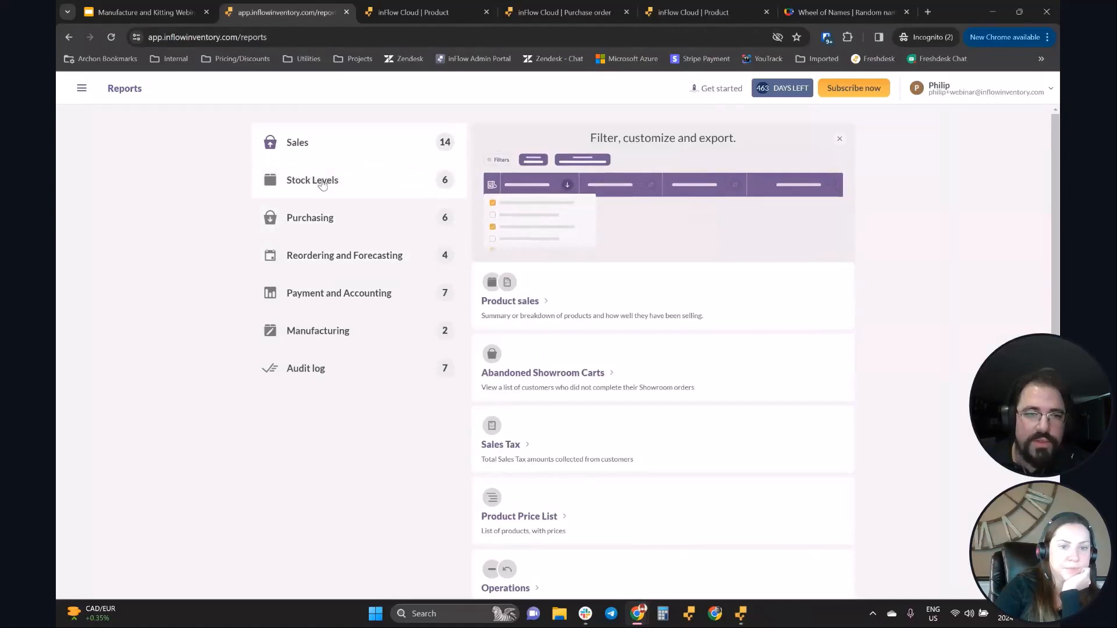
click(334, 328)
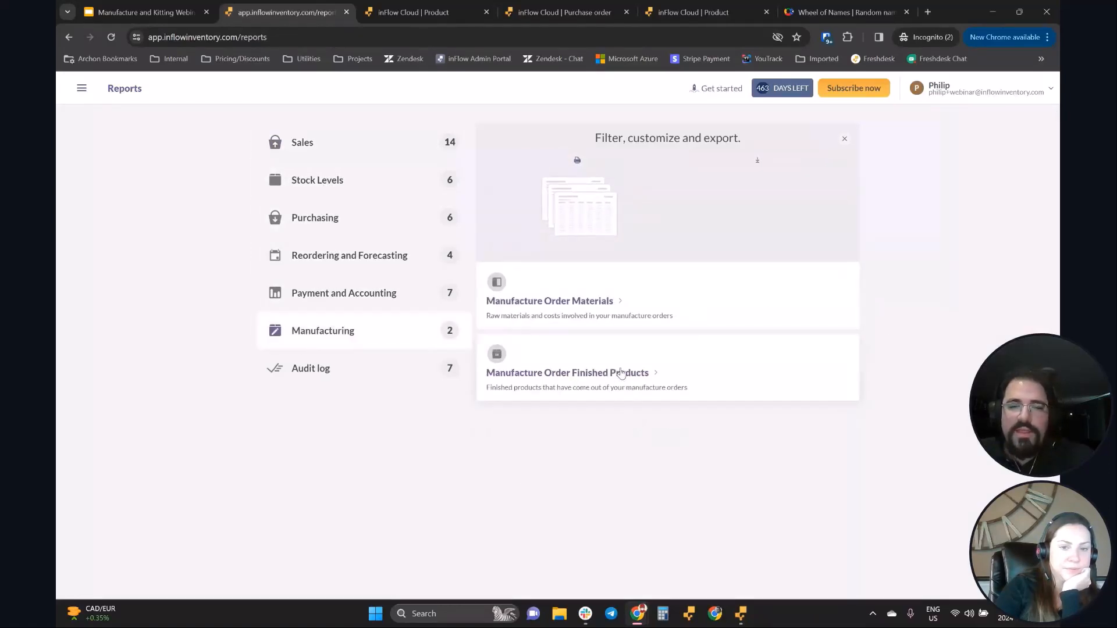
click(621, 373)
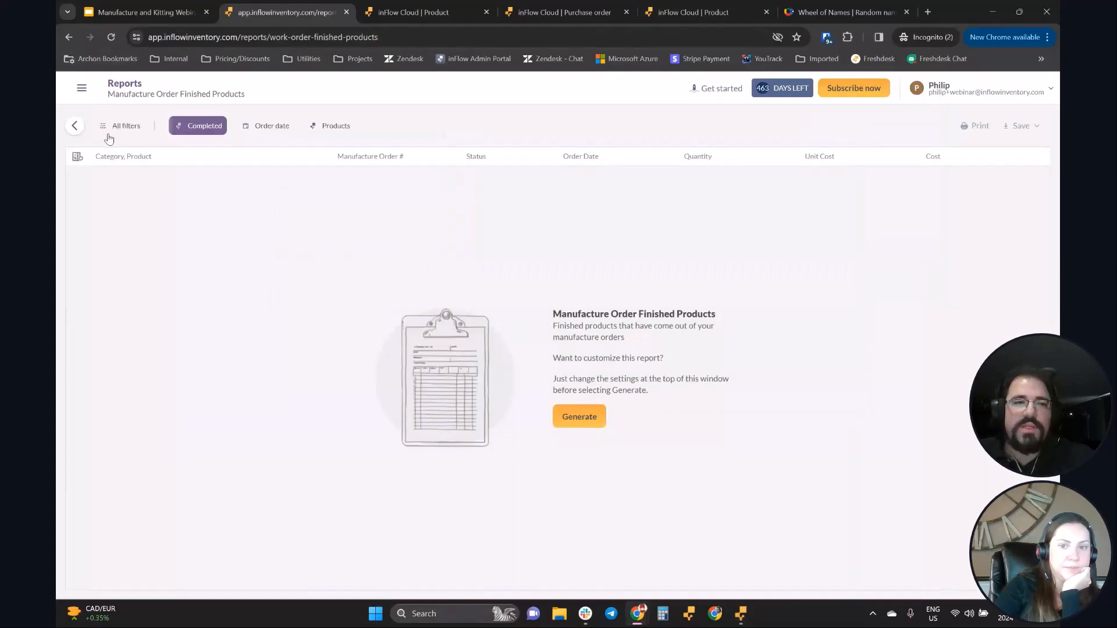
click(74, 126)
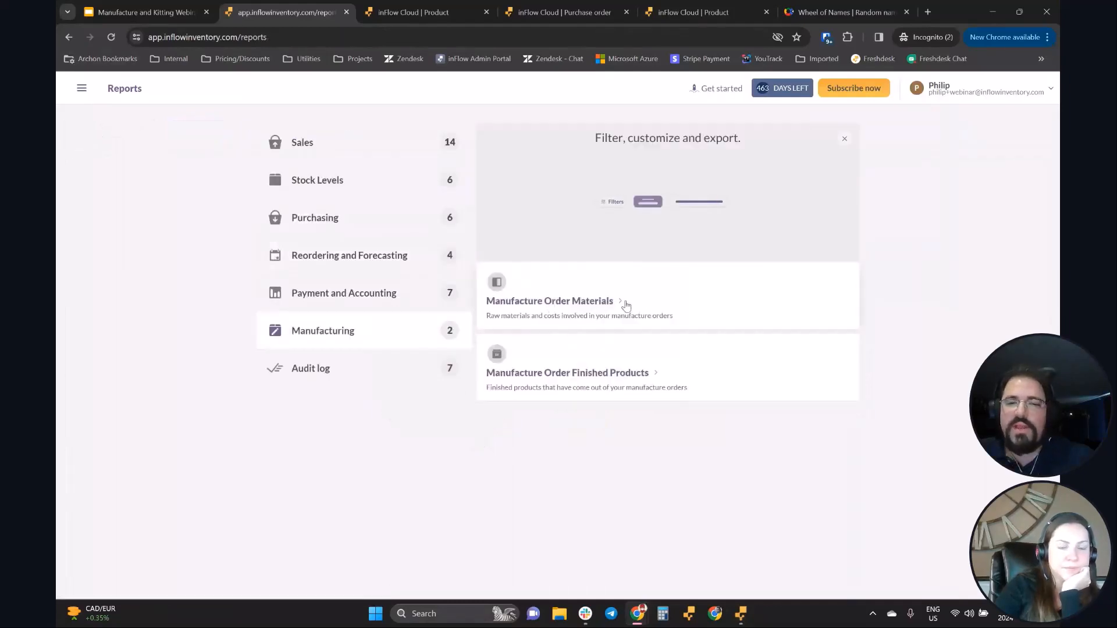
click(539, 300)
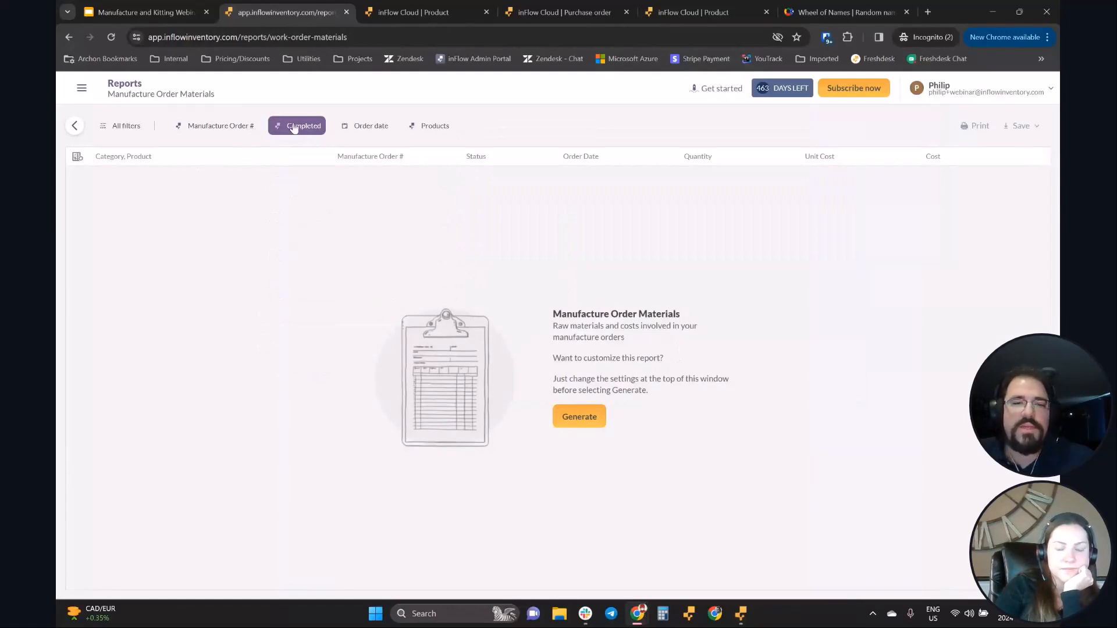
click(580, 417)
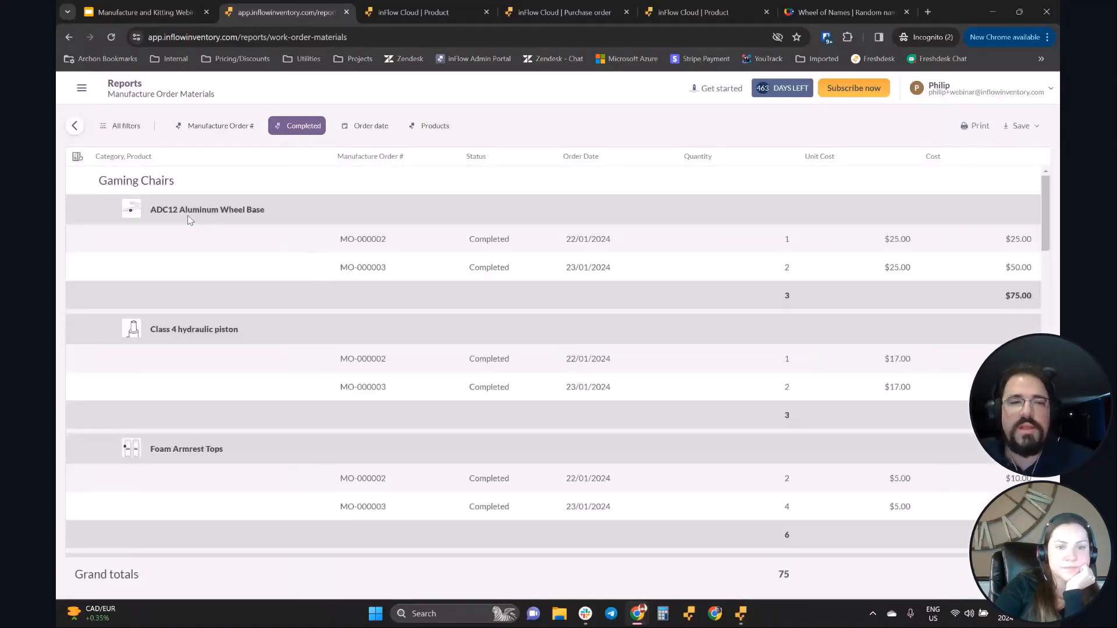
mouse_move(1044, 237)
mouse_down()
mouse_move(1045, 439)
mouse_move(1047, 231)
mouse_up()
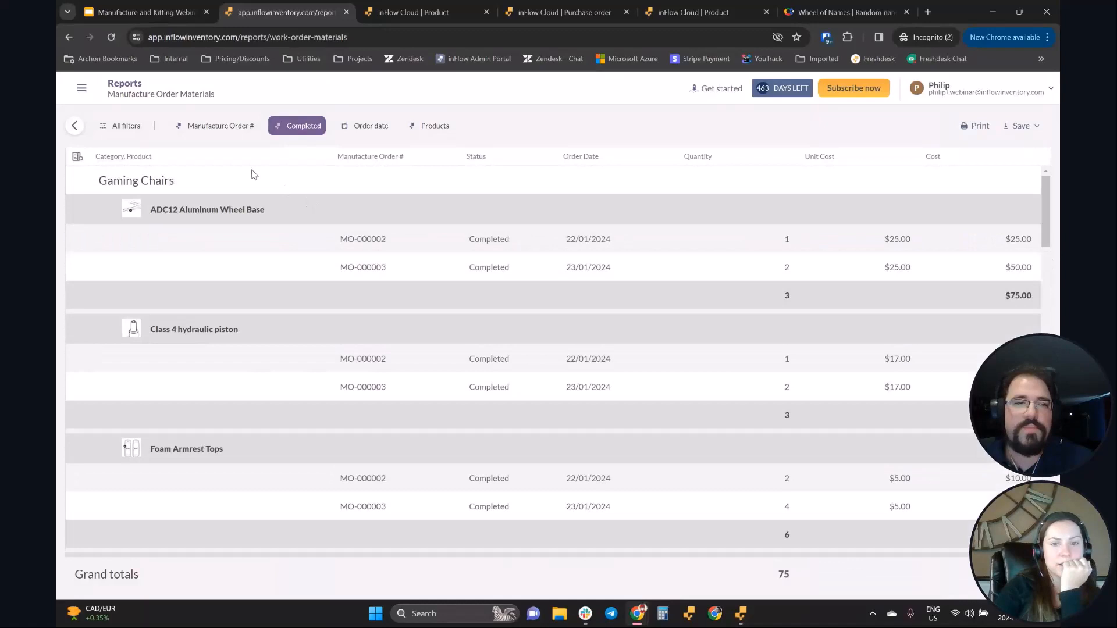
Step: Review the grouping and column options of the Manufacture Order Materials report
click(78, 157)
scroll(138, 283, down, 1)
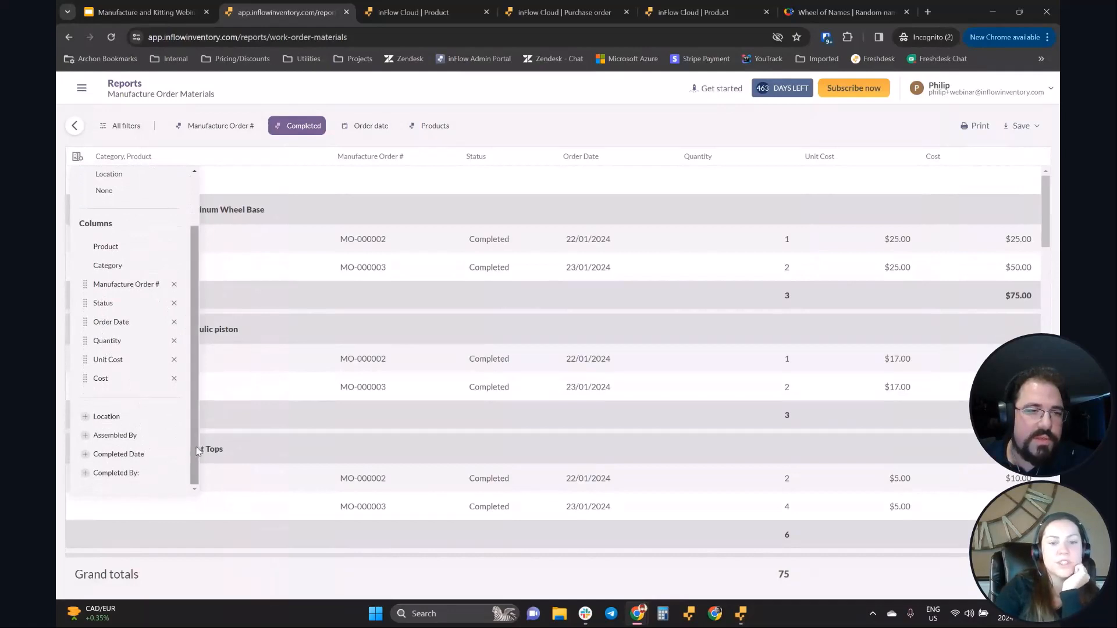
scroll(195, 386, up, 1)
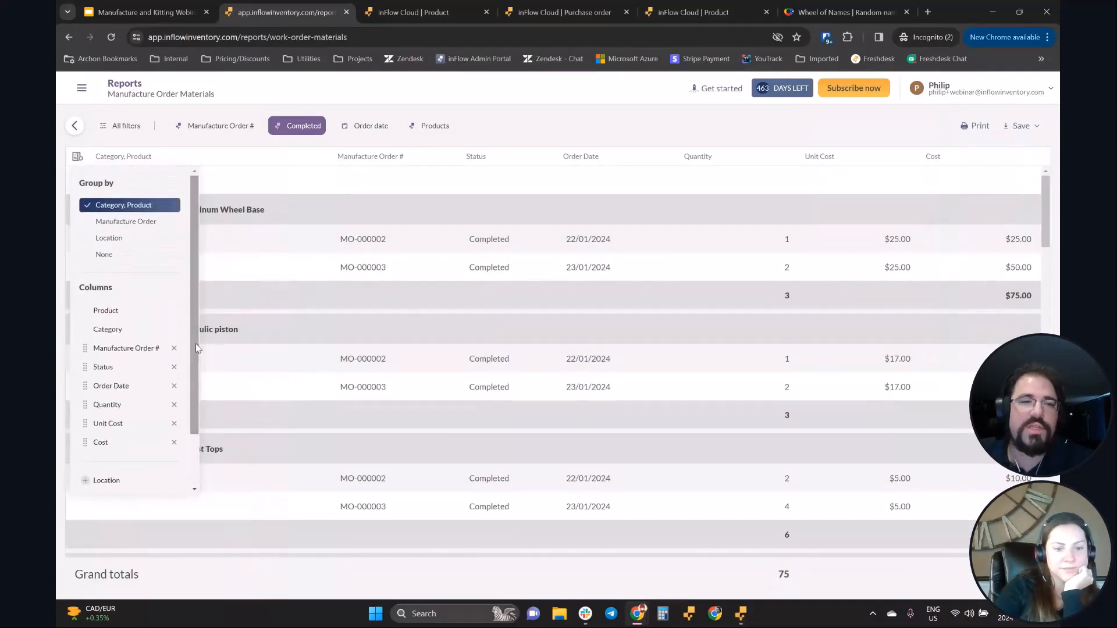
click(693, 228)
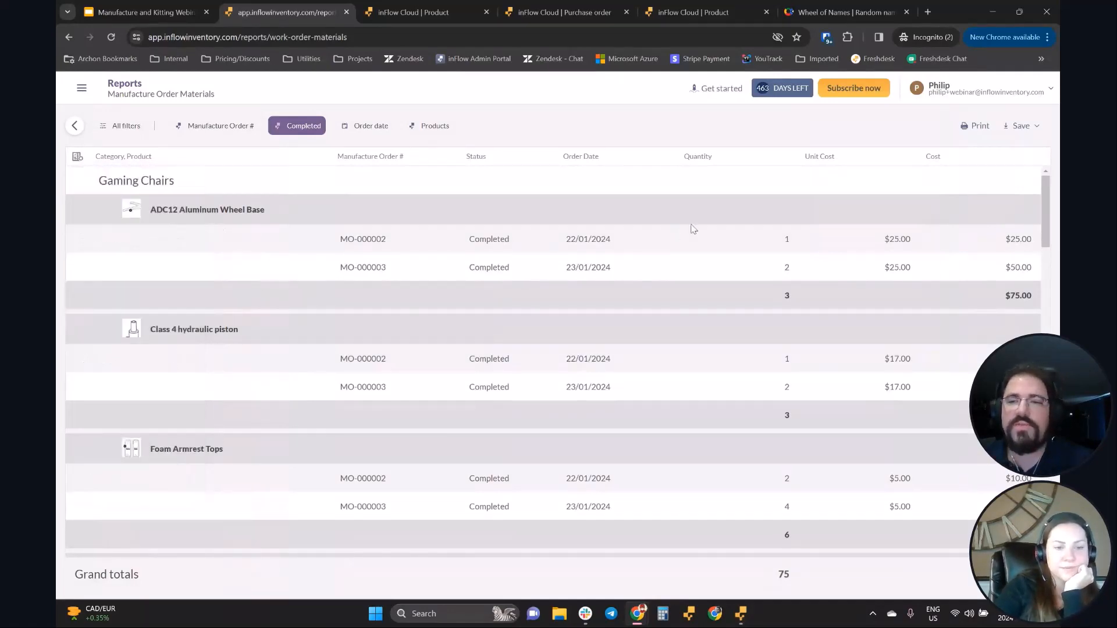
Step: Open the Manufacture Order Finished Products report and review its grouping and column options
click(76, 126)
click(573, 361)
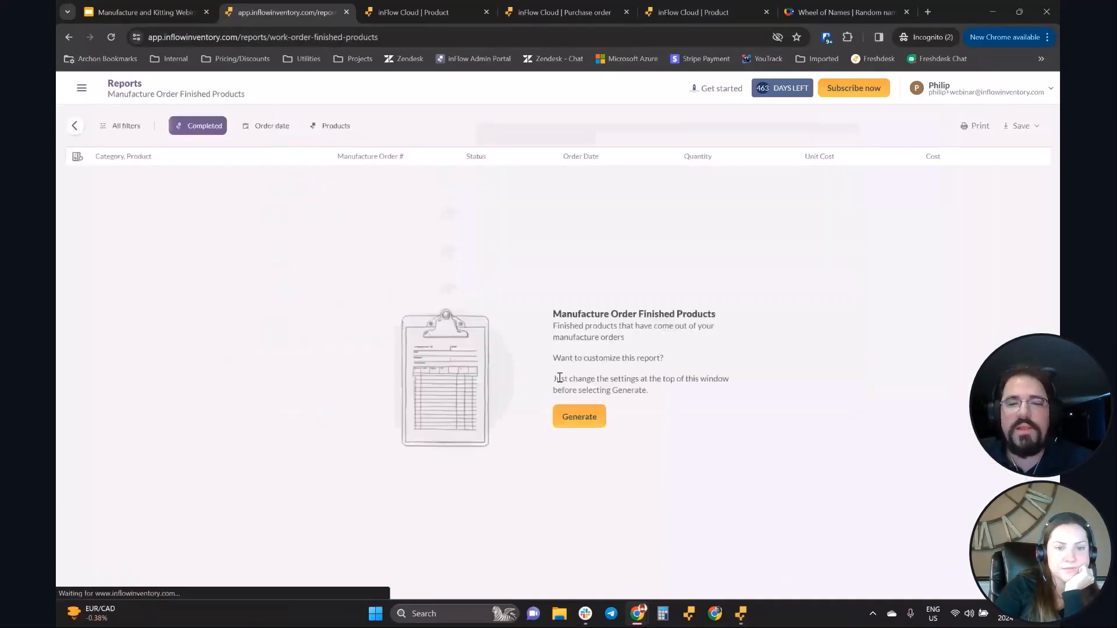
click(78, 157)
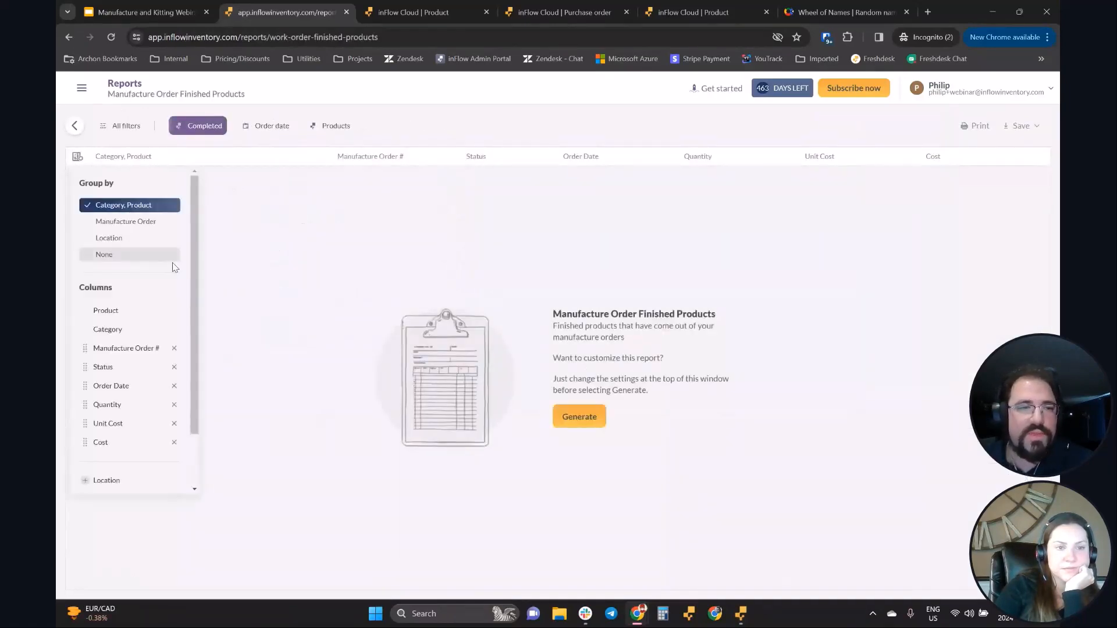
drag(194, 291, 191, 341)
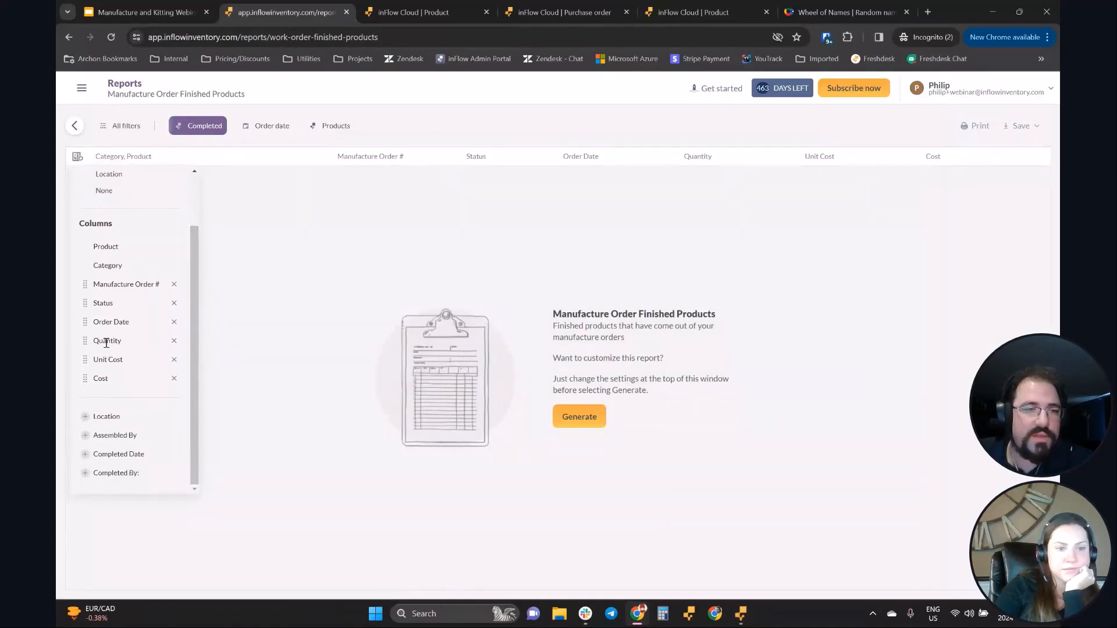
drag(194, 249, 195, 191)
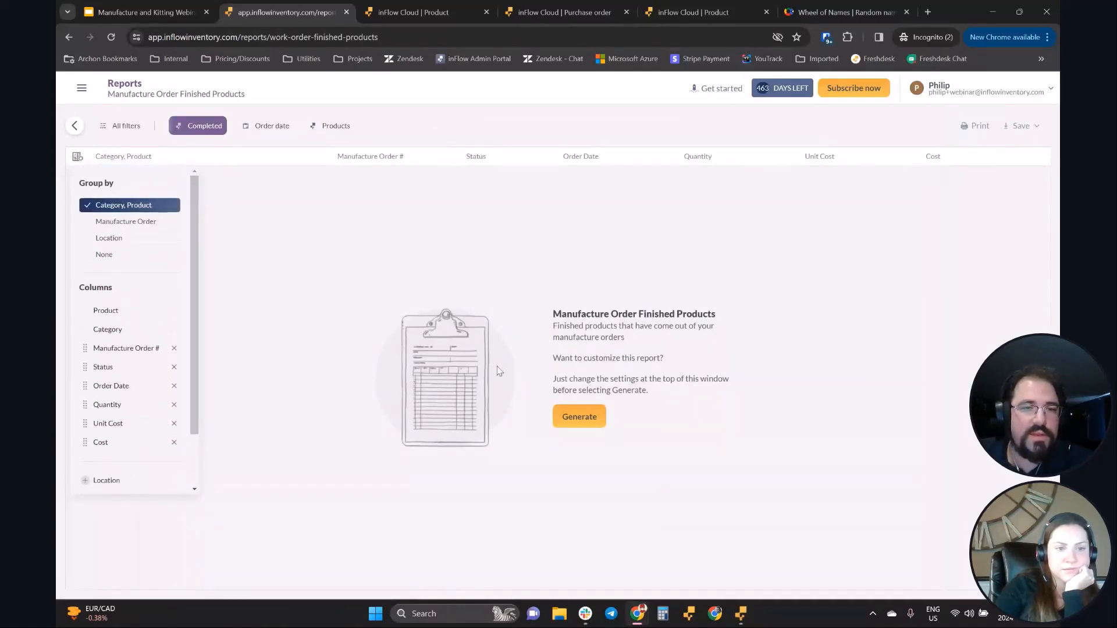
Step: Generate the Finished Products report for completed orders and examine the unit costs and total costs of the TITAN Evo - Superman Edition
click(565, 417)
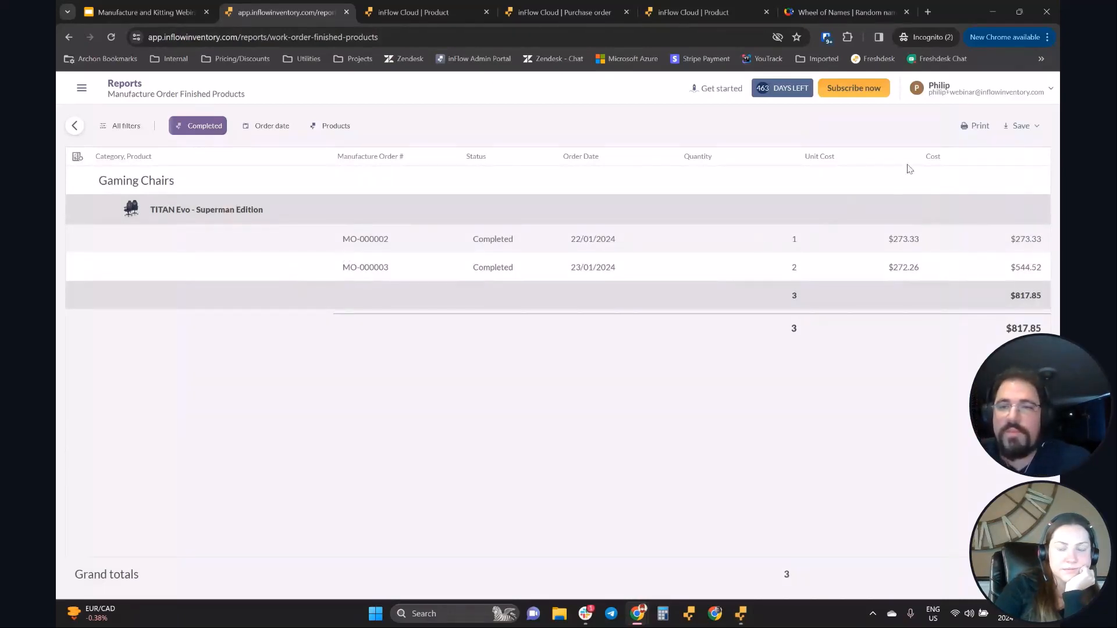
drag(890, 239, 922, 267)
drag(1010, 239, 1022, 294)
click(1014, 294)
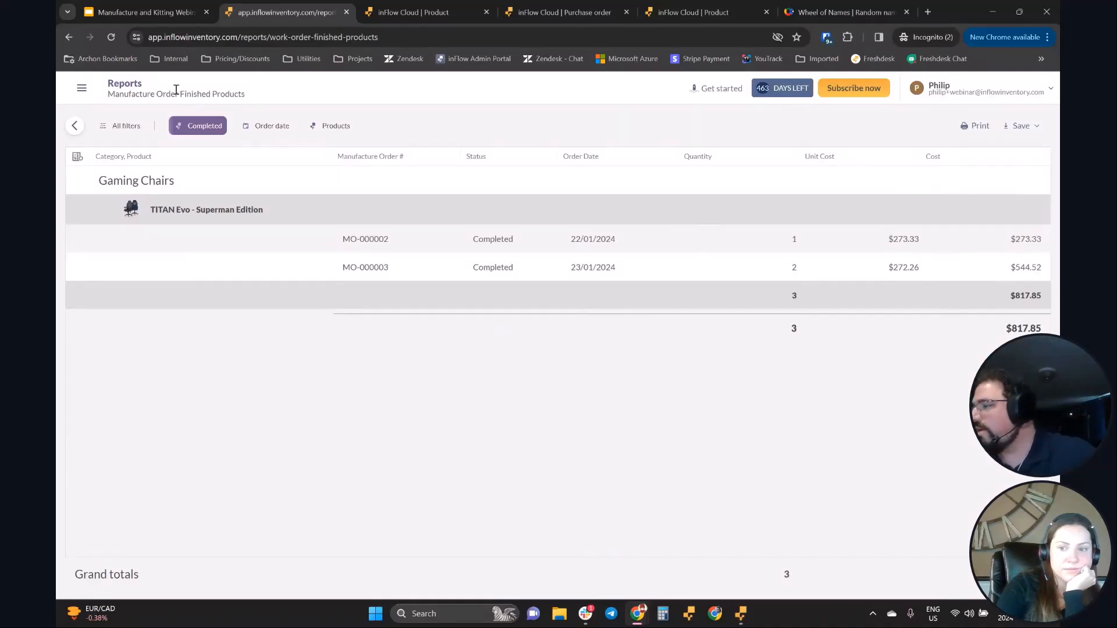
Step: Switch to the Google Slides webinar presentation and advance to the slide listing options for complex or custom MOs
click(140, 11)
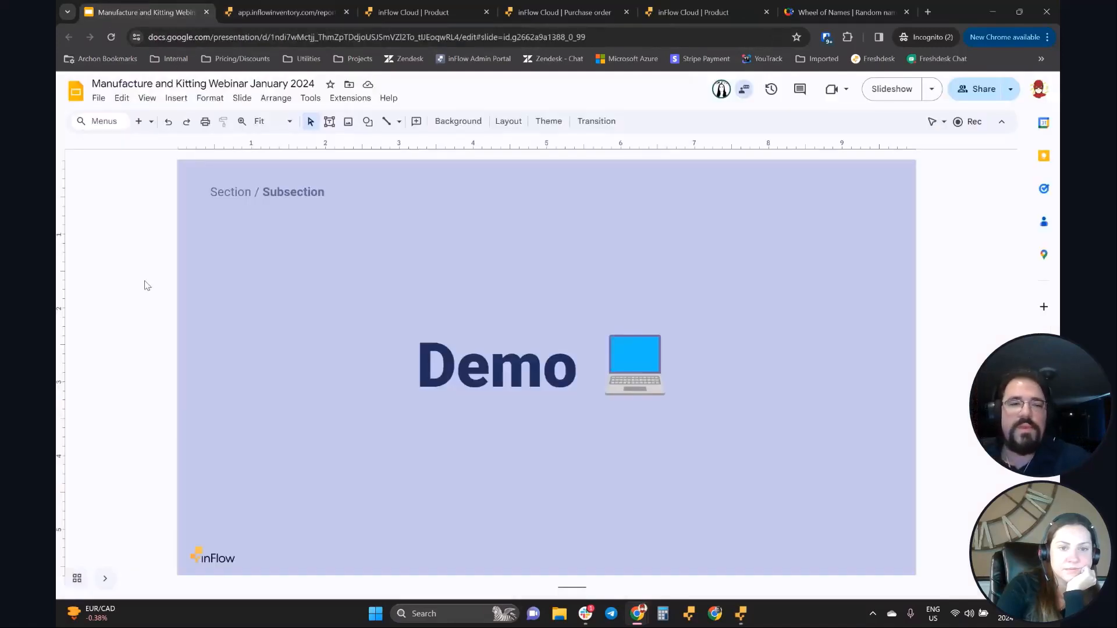
key(Down)
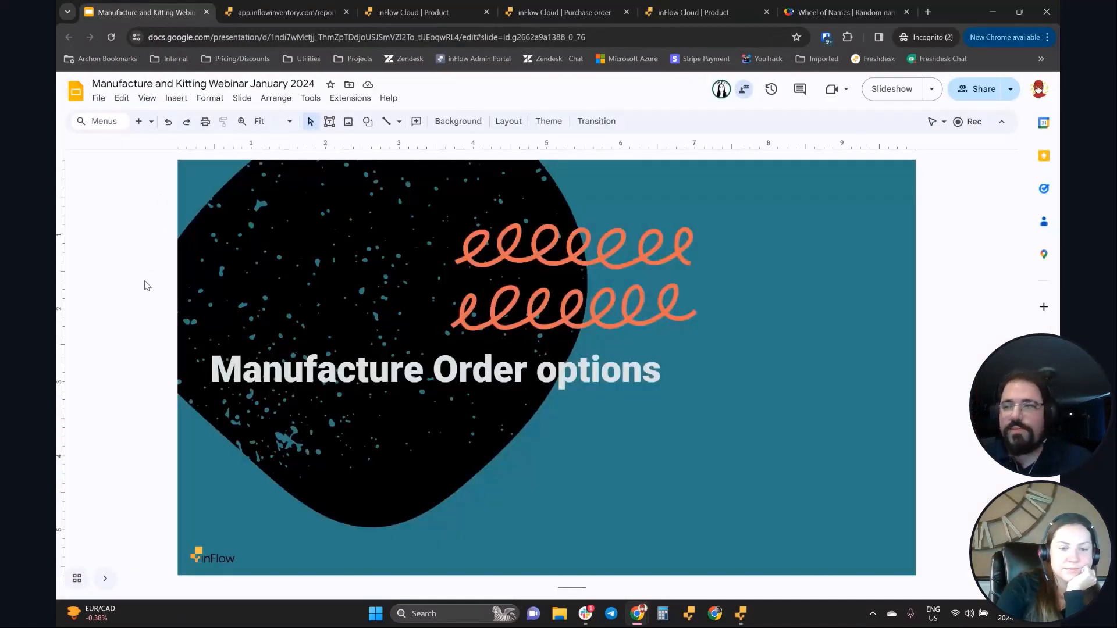
key(Down)
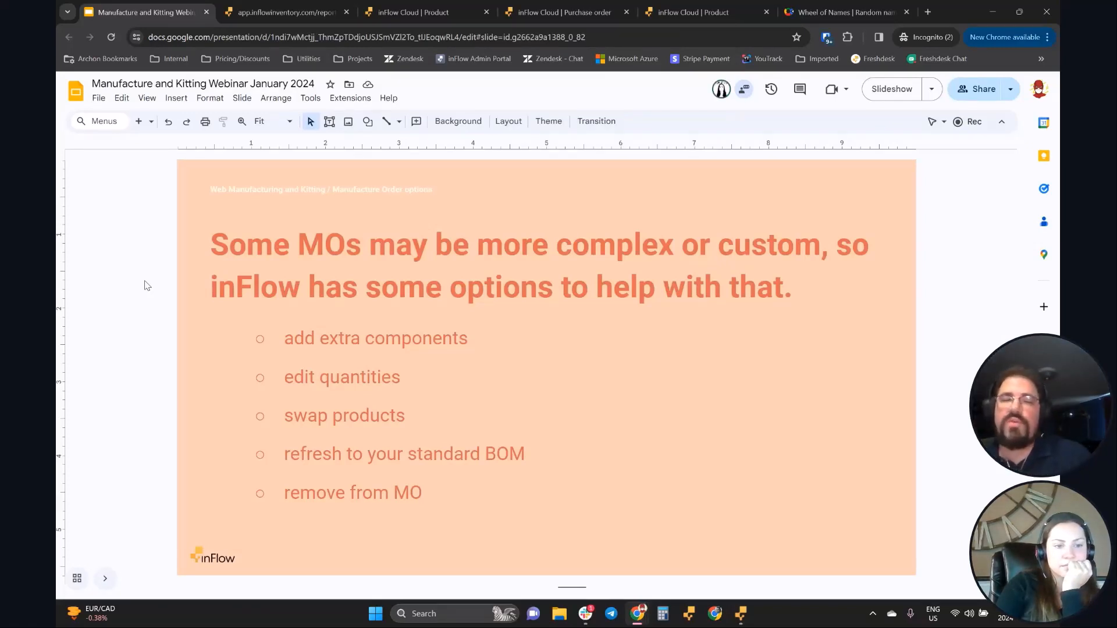
Step: Switch back to inFlow and open the overview of the open TITAN Evo - Superman Edition manufacture order
click(285, 12)
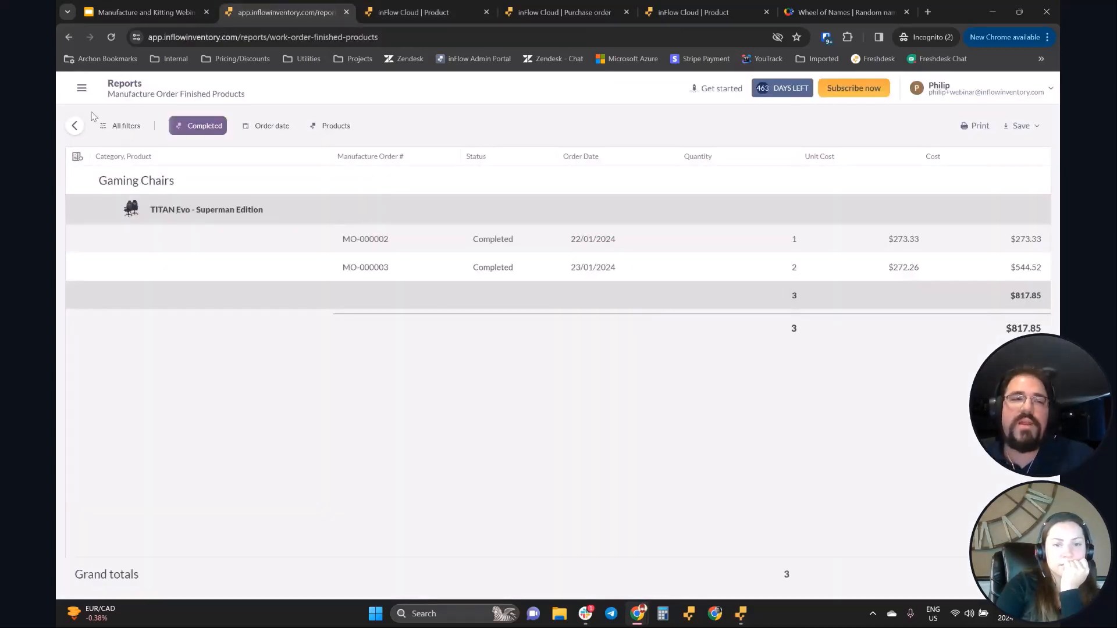
click(80, 93)
scroll(150, 399, down, 8)
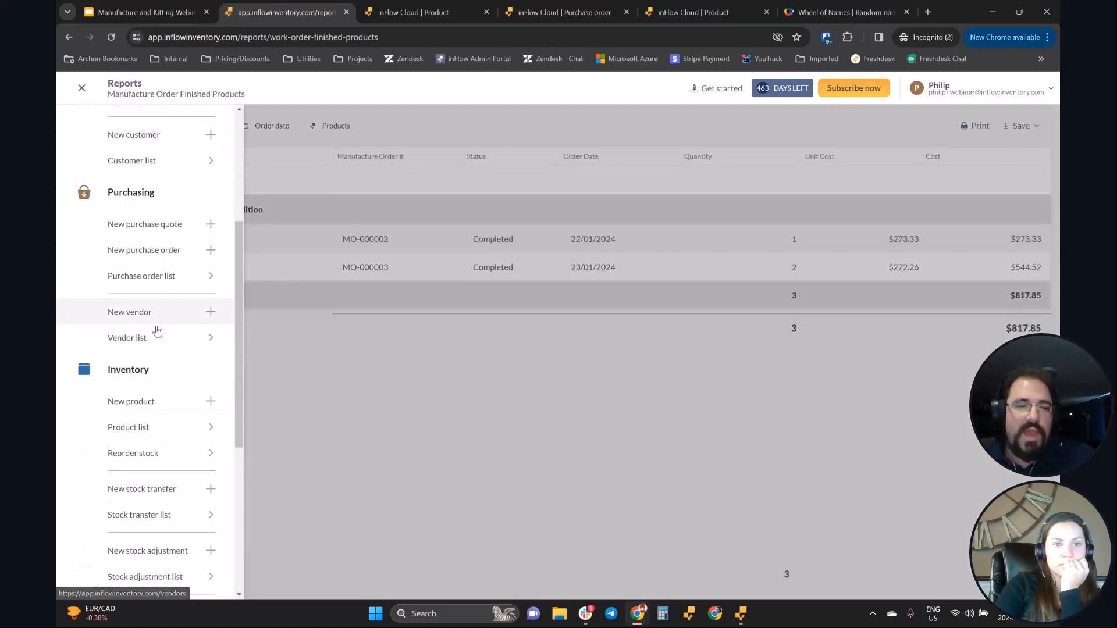
scroll(163, 442, down, 2)
click(162, 411)
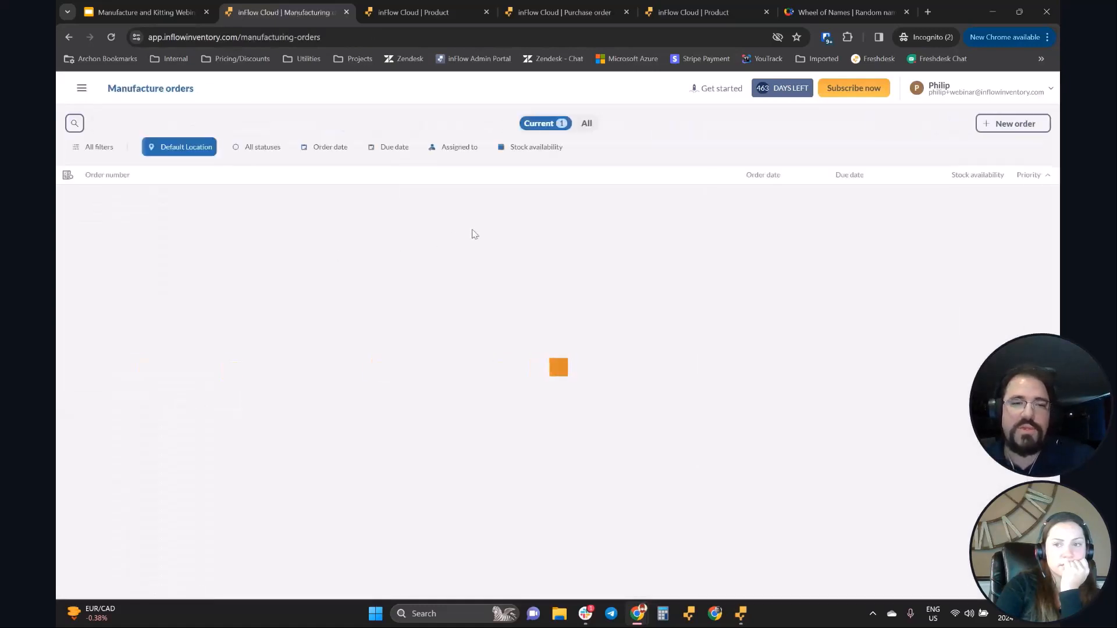
click(170, 213)
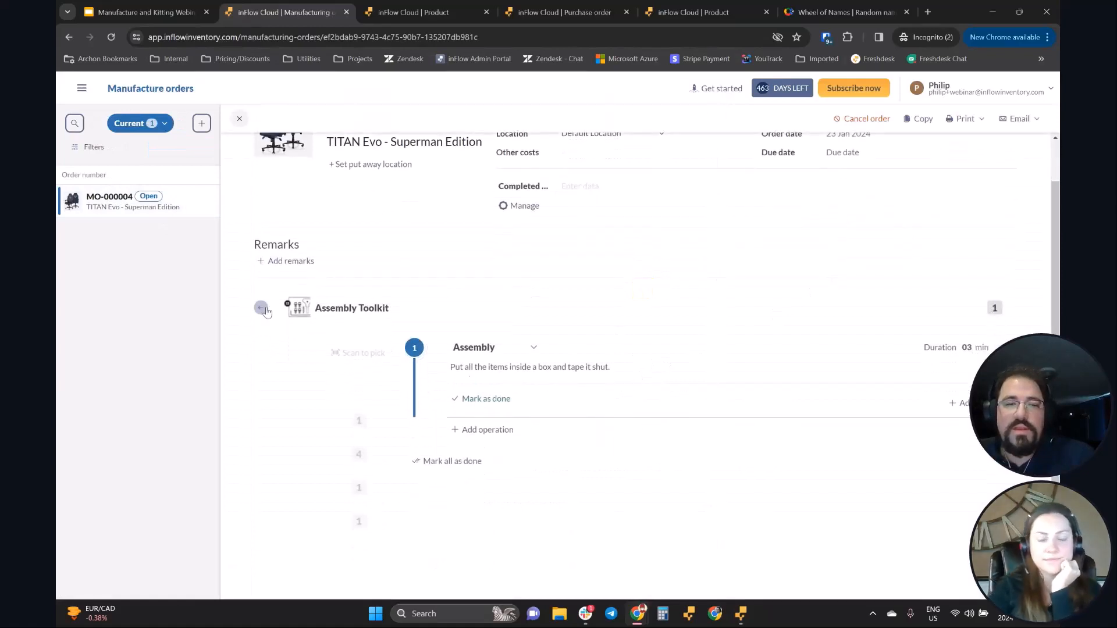
scroll(584, 378, down, 3)
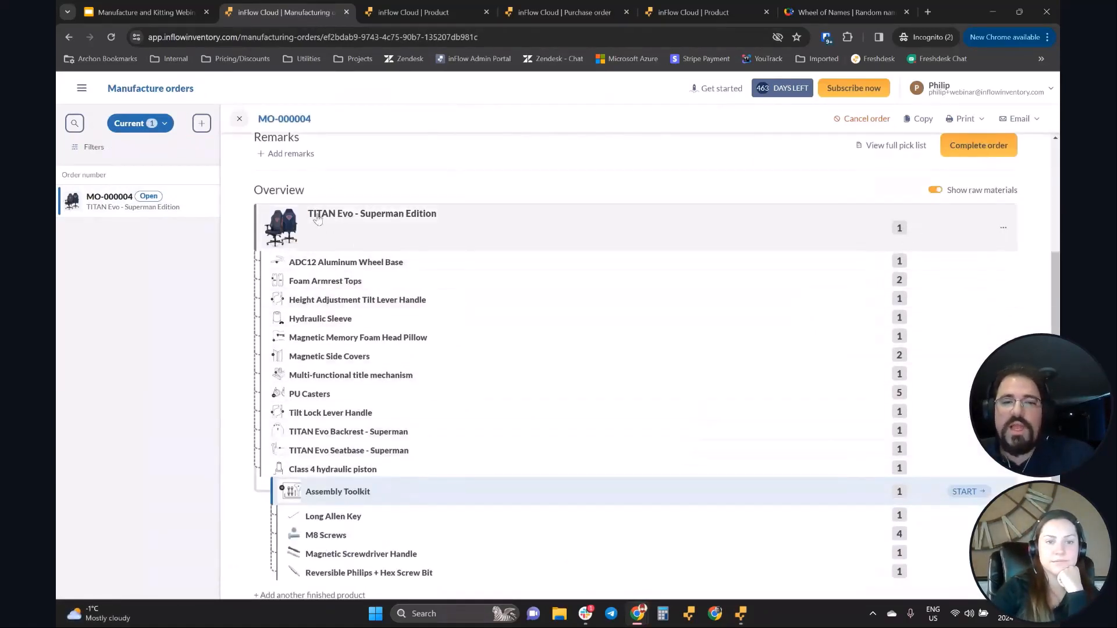
Step: Add one ADC12 Aluminum Wheel Base as an extra component of the TITAN Evo - Superman Edition
click(1004, 231)
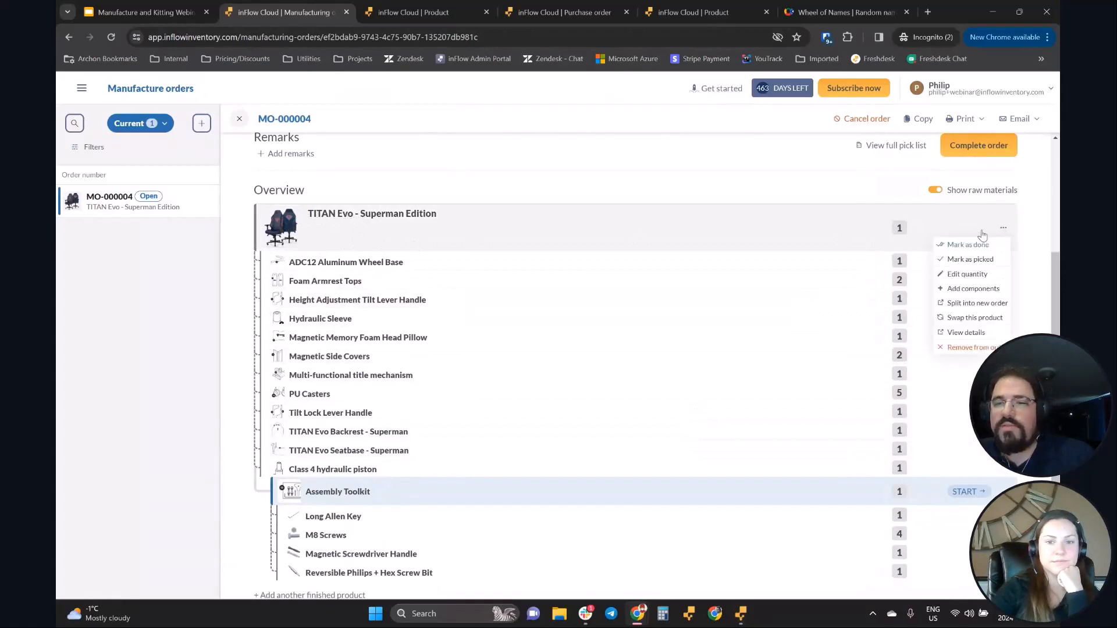
click(971, 290)
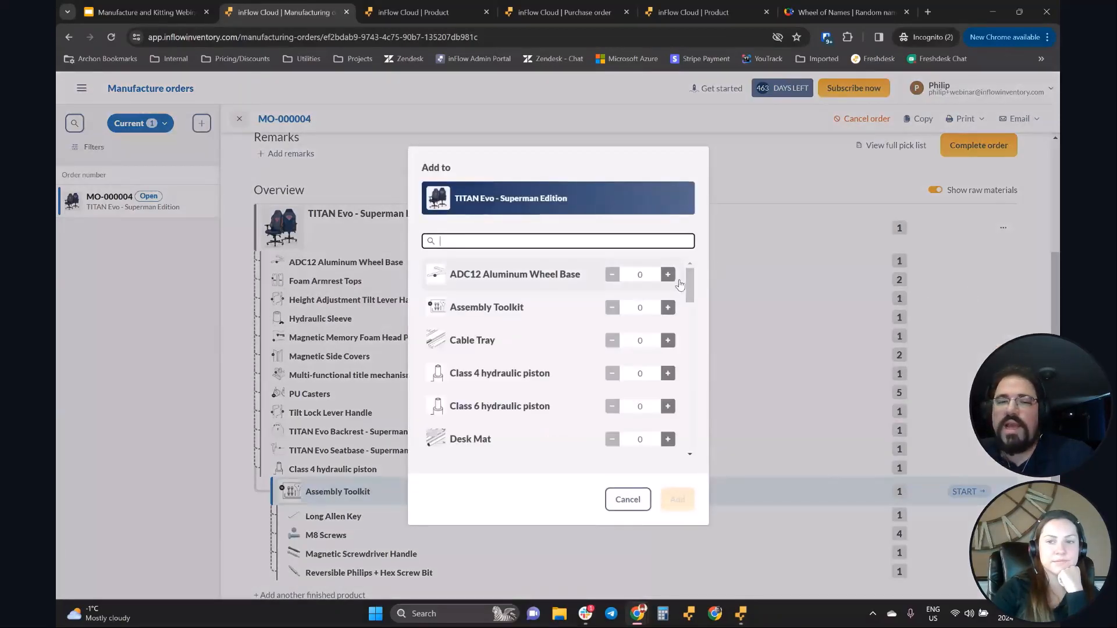
click(669, 276)
click(678, 500)
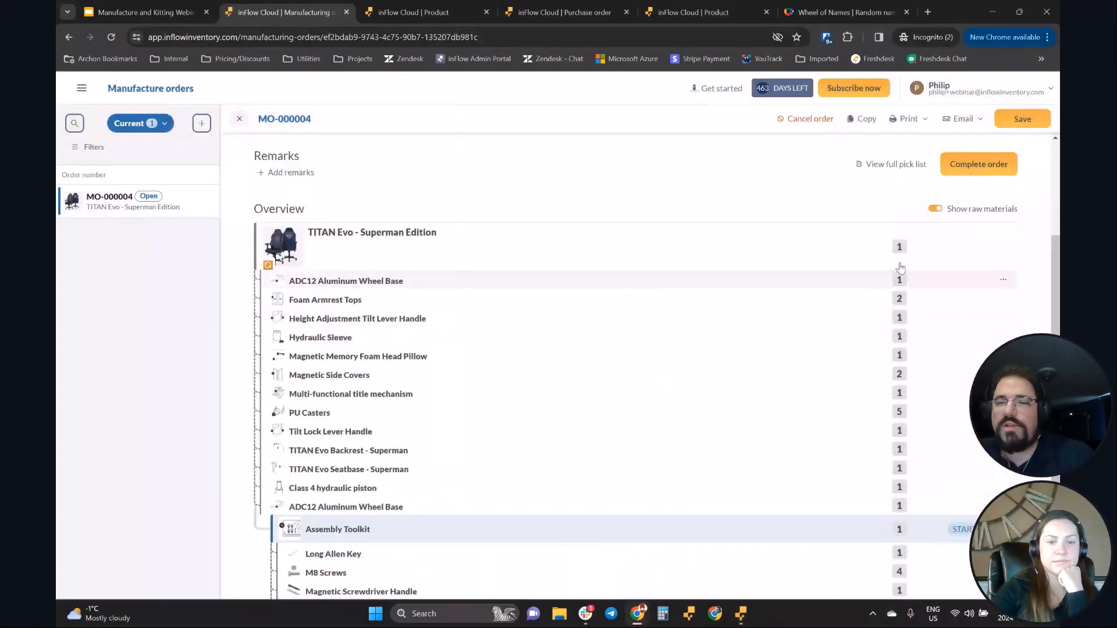
scroll(785, 404, down, 3)
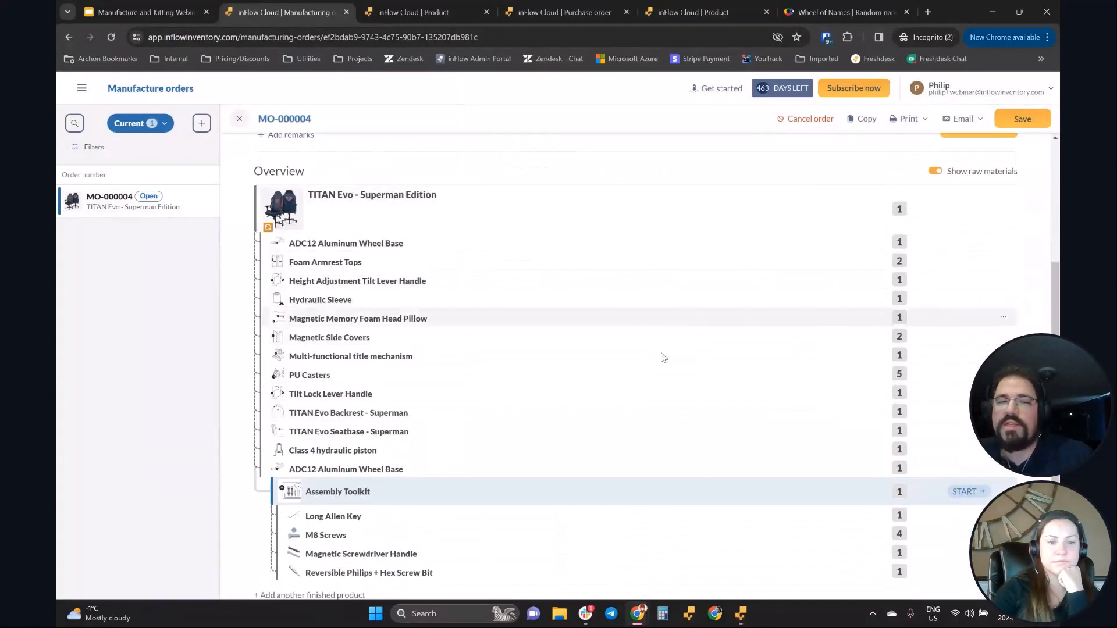
Step: Review the actions available for the TITAN Evo - Superman Edition and its Assembly Toolkit in the order overview
click(1002, 210)
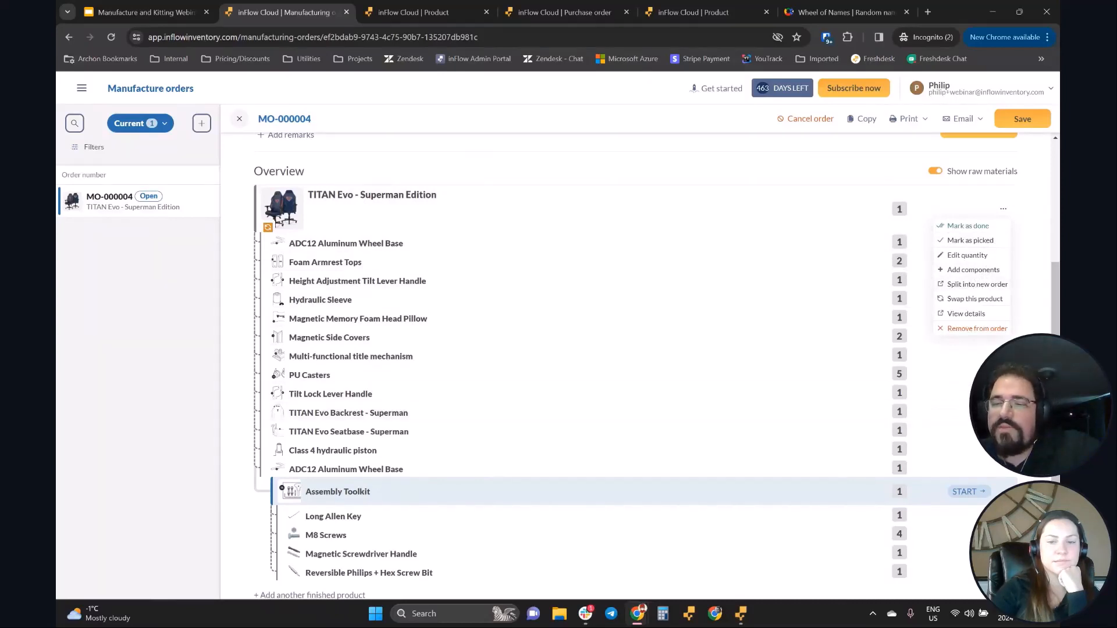
click(1002, 491)
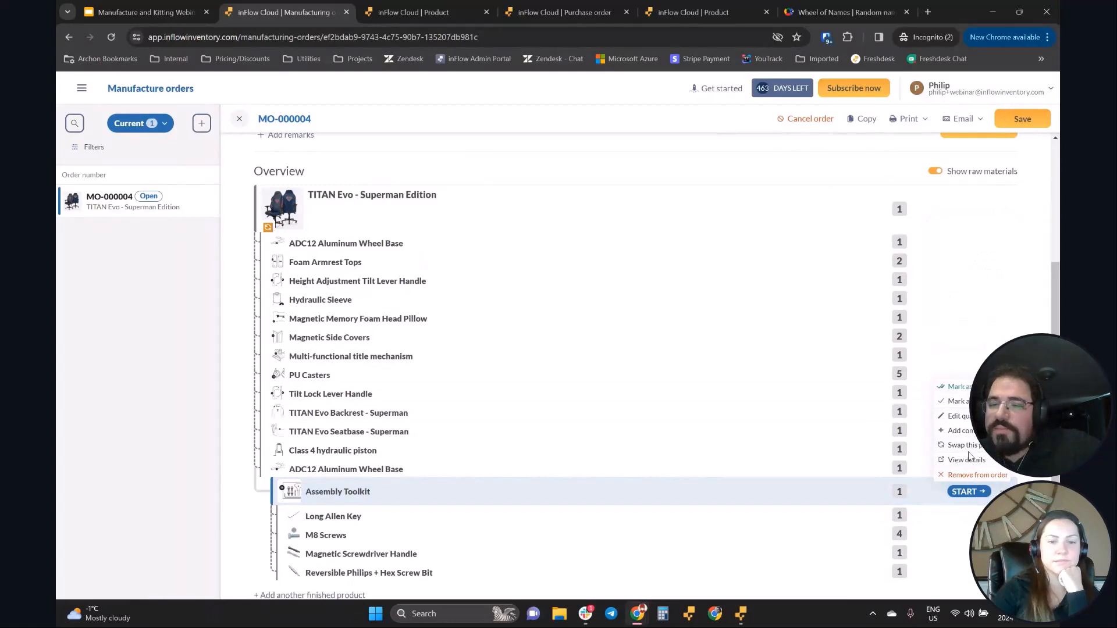
scroll(564, 273, up, 1)
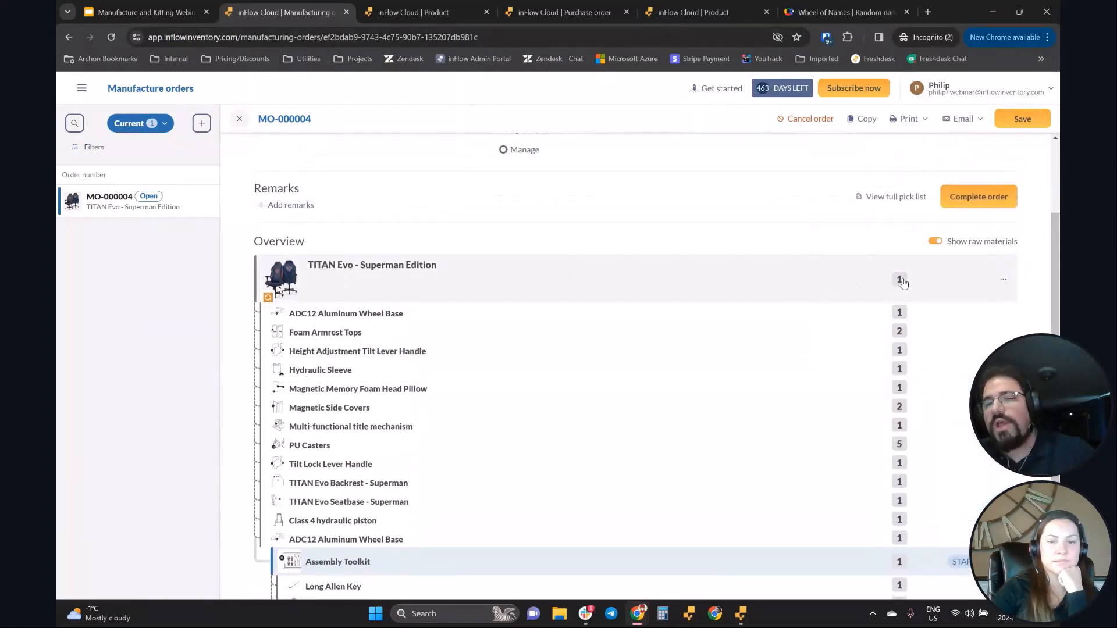
Step: Refresh the components of the TITAN Evo - Superman Edition in the order to match its standard bill of materials
click(1003, 280)
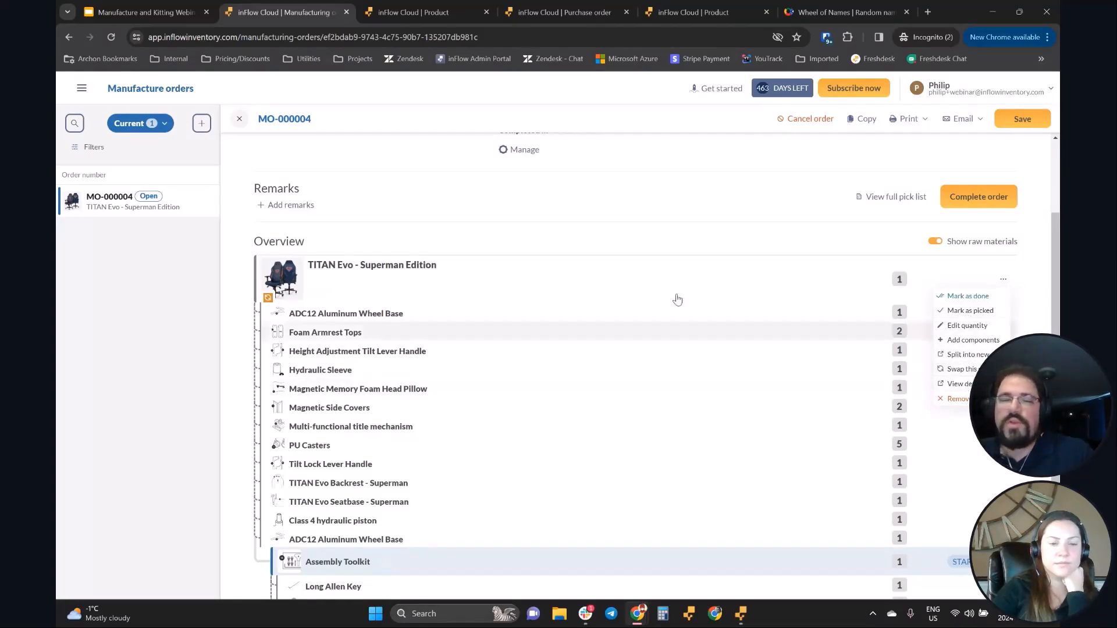
click(505, 205)
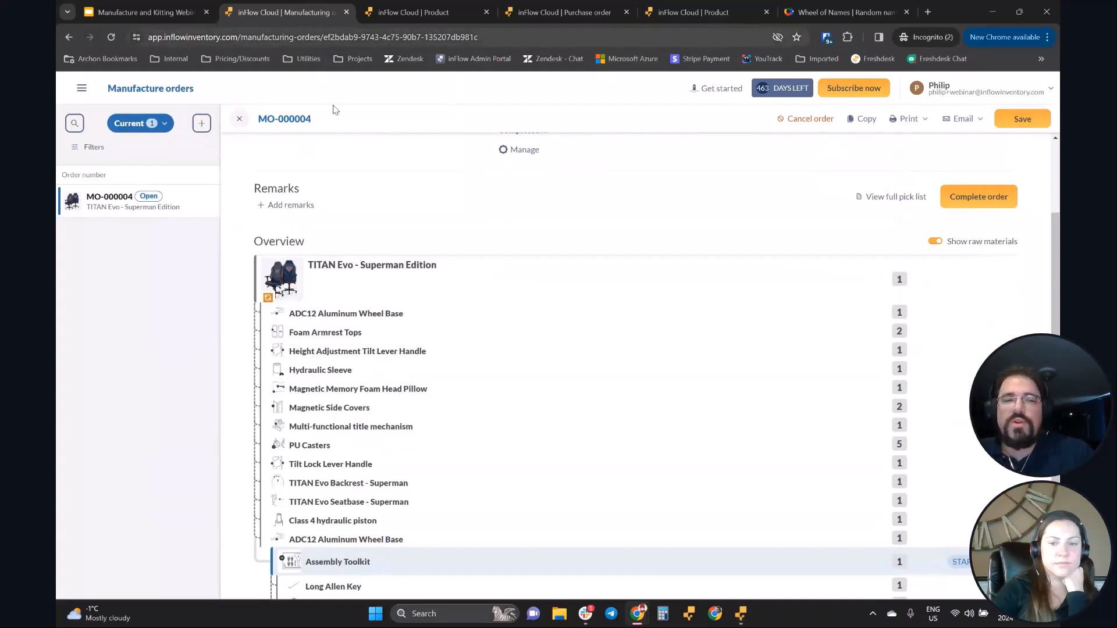
scroll(614, 352, down, 1)
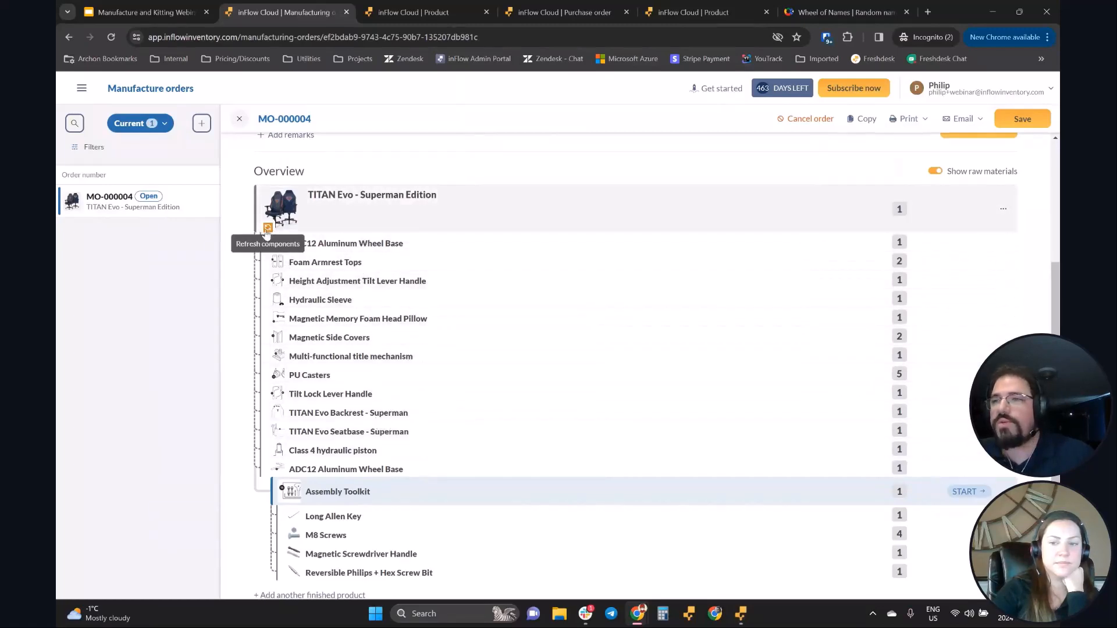
key(ctrl+plus)
key(ctrl+plus)
key(ctrl+plus)
key(ctrl+plus)
key(ctrl+plus)
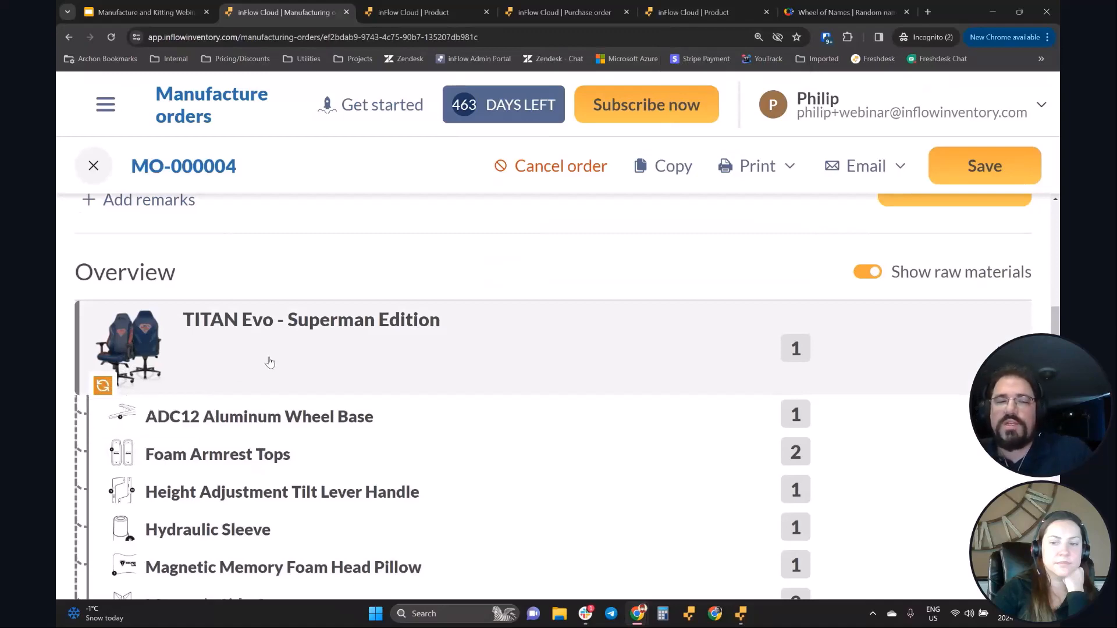
key(ctrl+minus)
key(ctrl+minus)
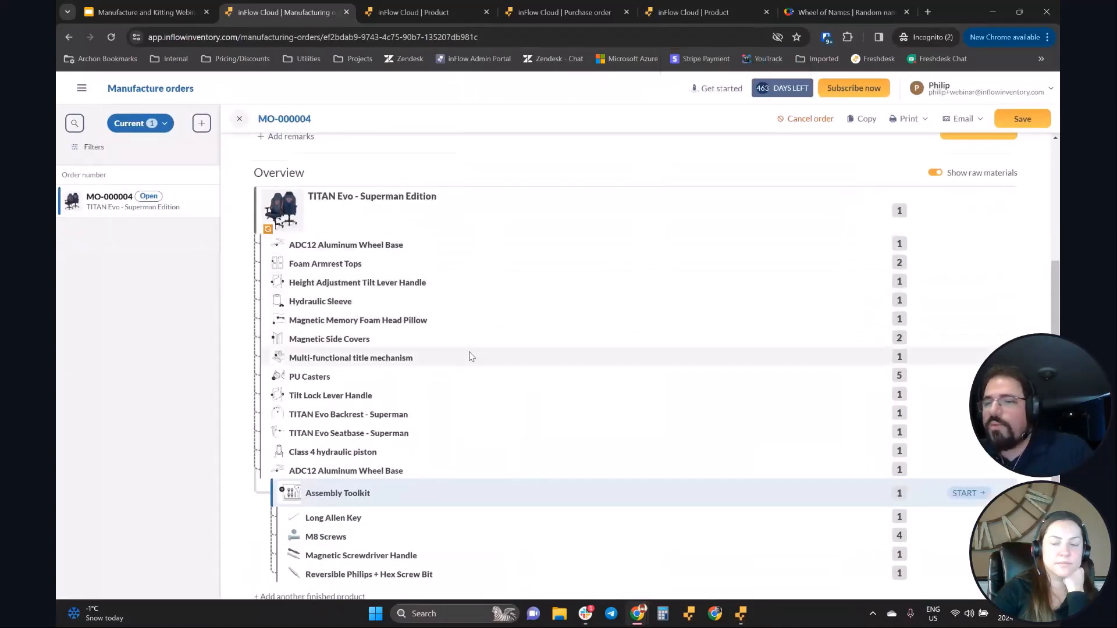
click(269, 230)
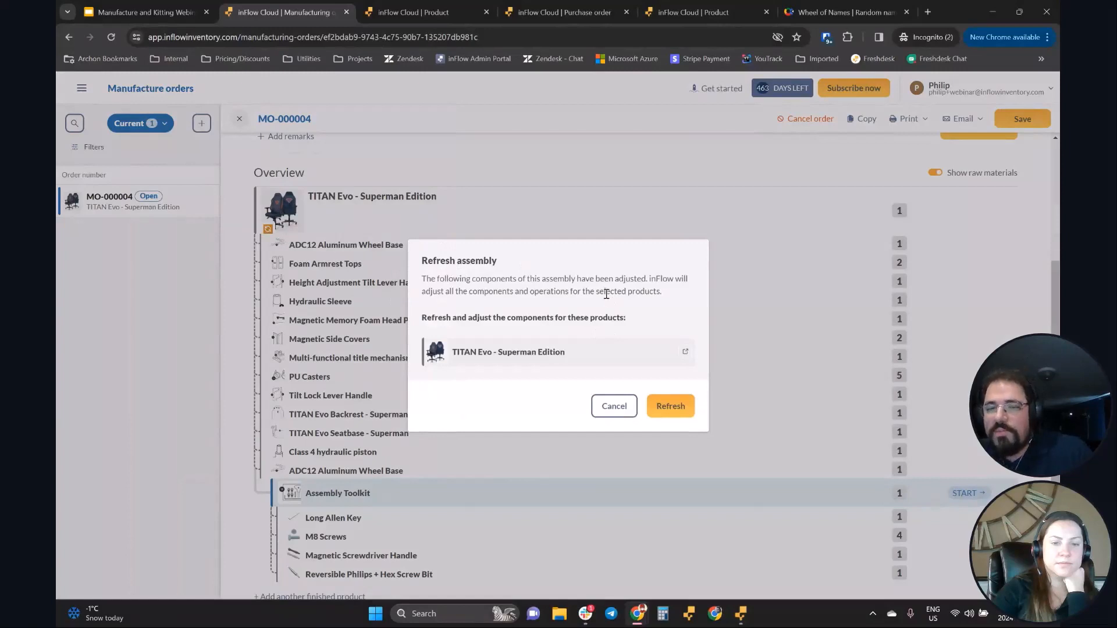
click(669, 406)
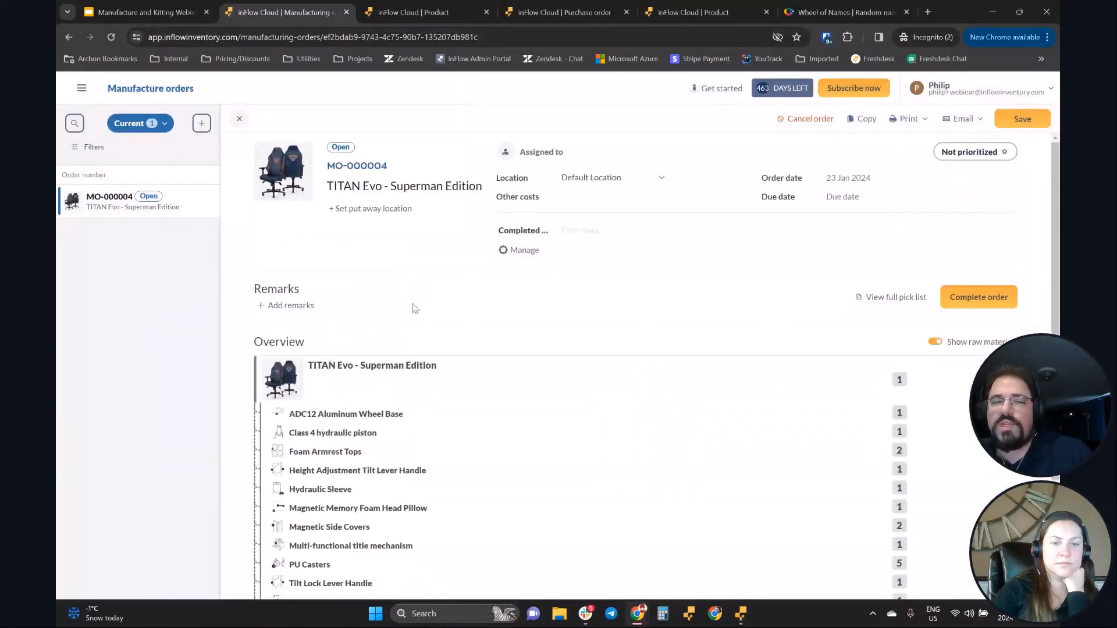
scroll(519, 327, down, 3)
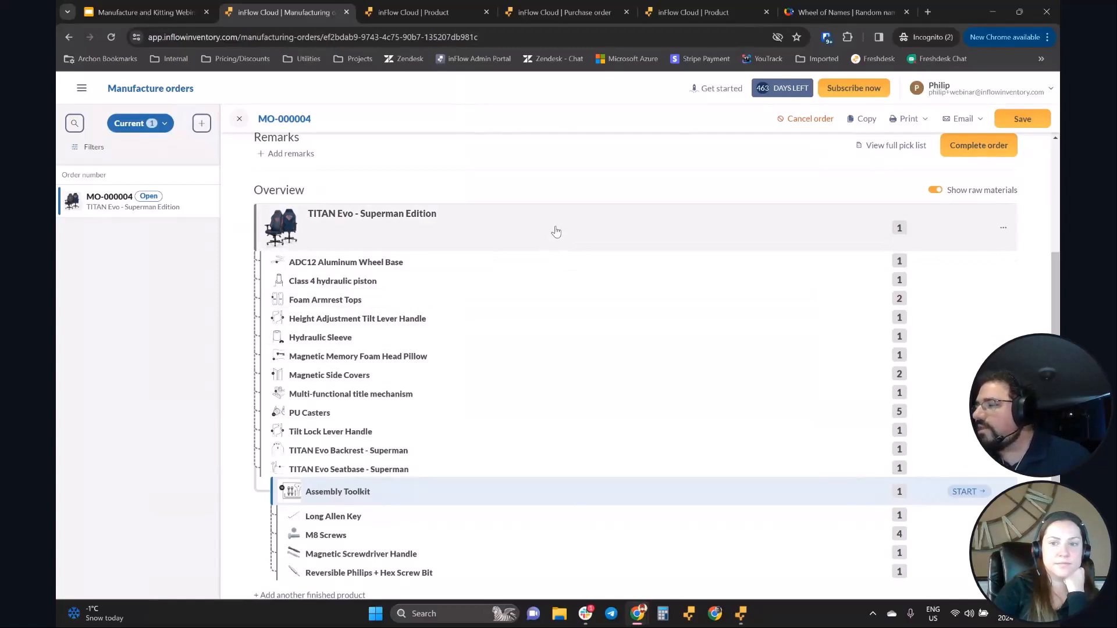
Step: Check the complex and custom MO options slide in Google Slides, and return to the inFlow manufacture order
click(132, 18)
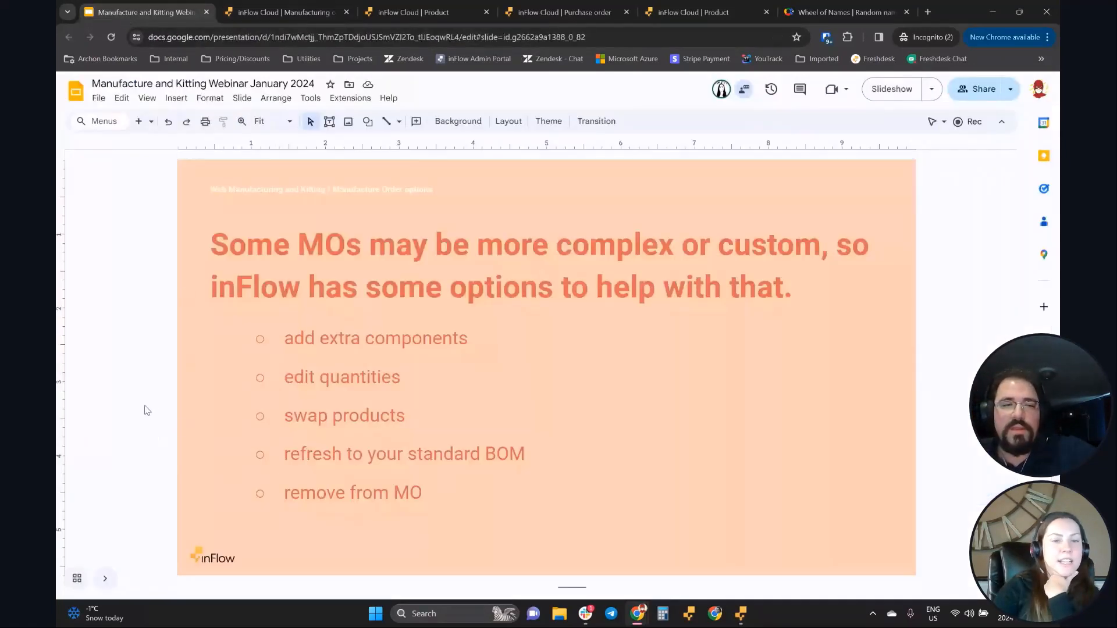
click(295, 13)
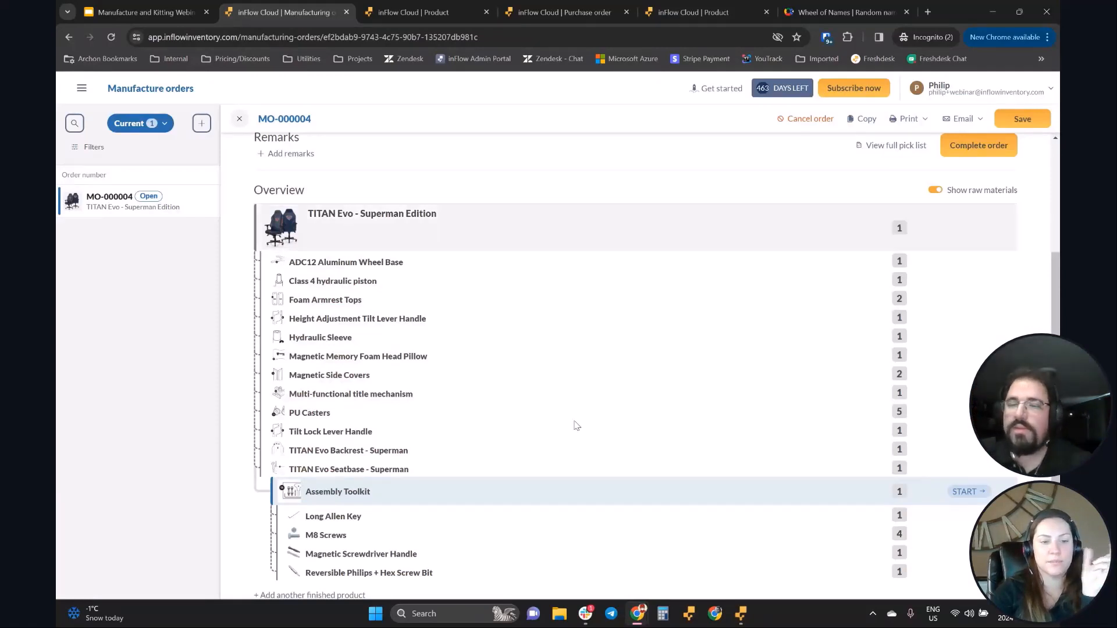
Step: Switch to the inFlow desktop application, look through its Inventory commands, and return to the web manufacture order
click(740, 613)
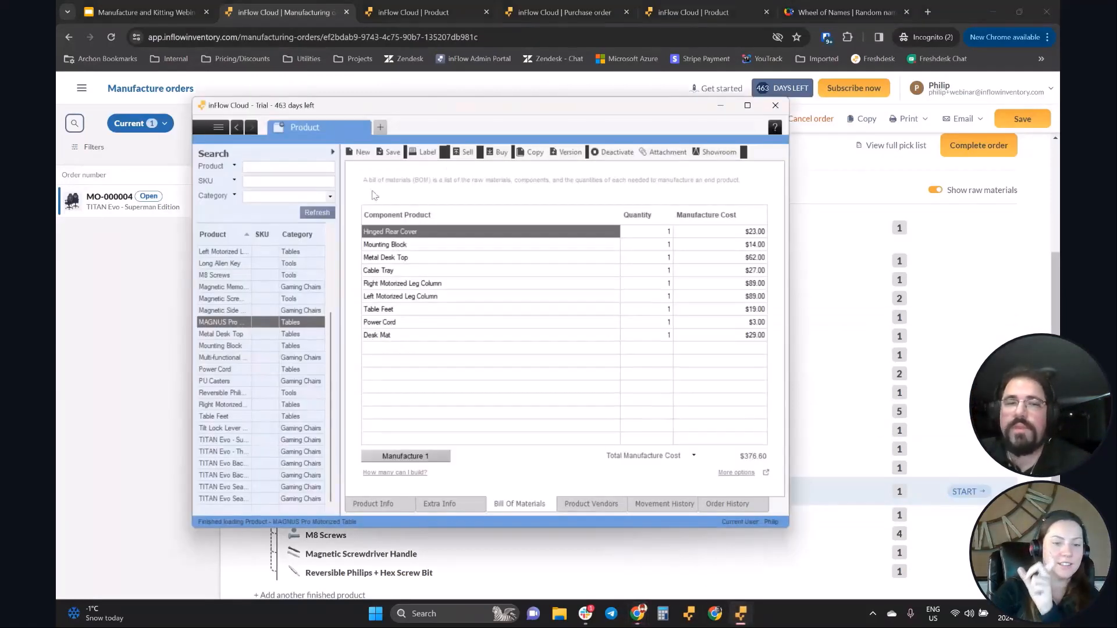
click(218, 127)
mouse_move(278, 359)
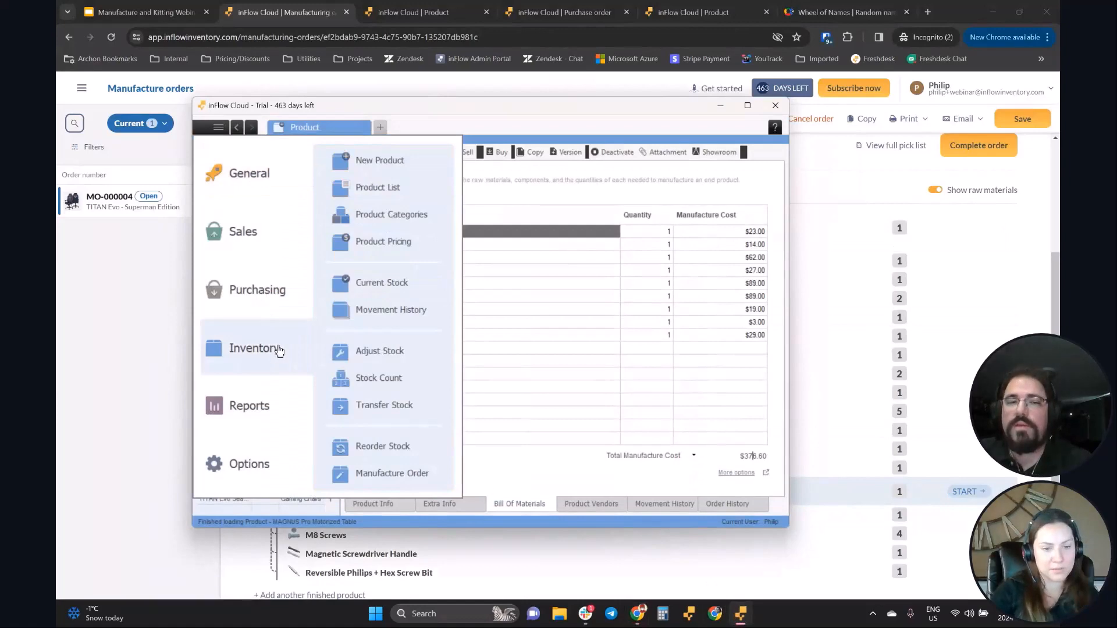
click(266, 90)
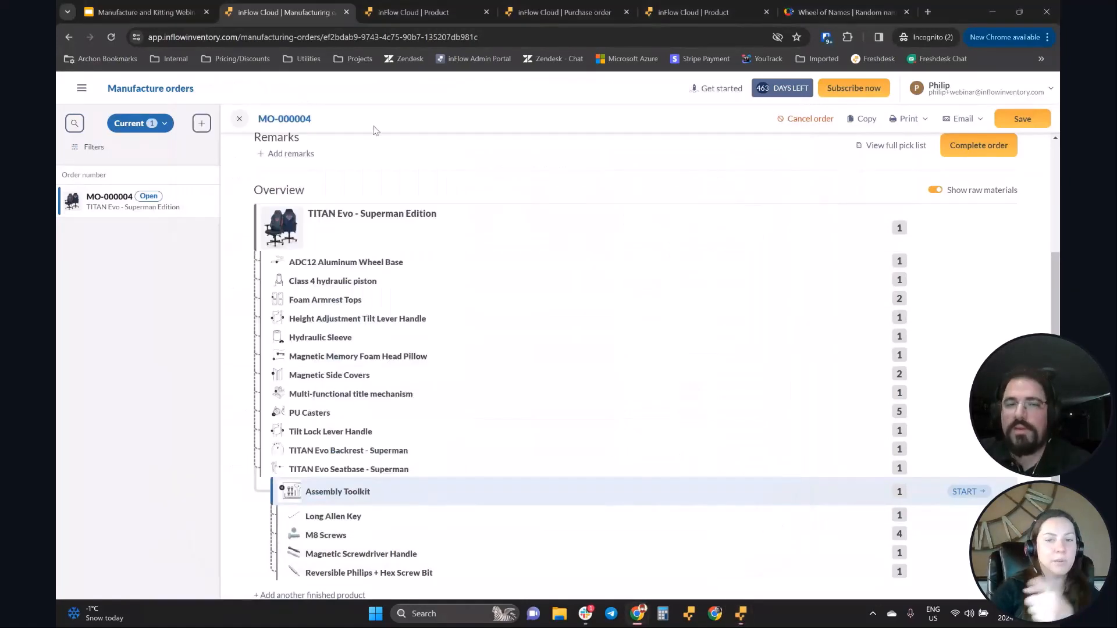
Step: Examine the quantity editing options for the TITAN Evo - Superman Edition without changing anything
scroll(965, 341, up, 3)
scroll(954, 368, down, 2)
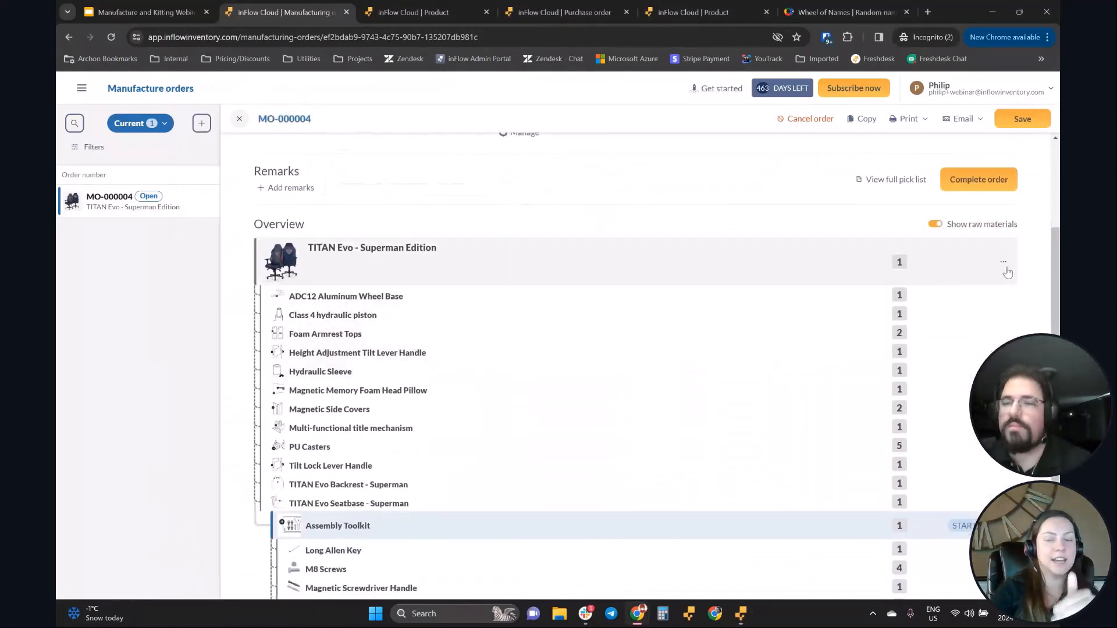
click(1003, 262)
click(983, 308)
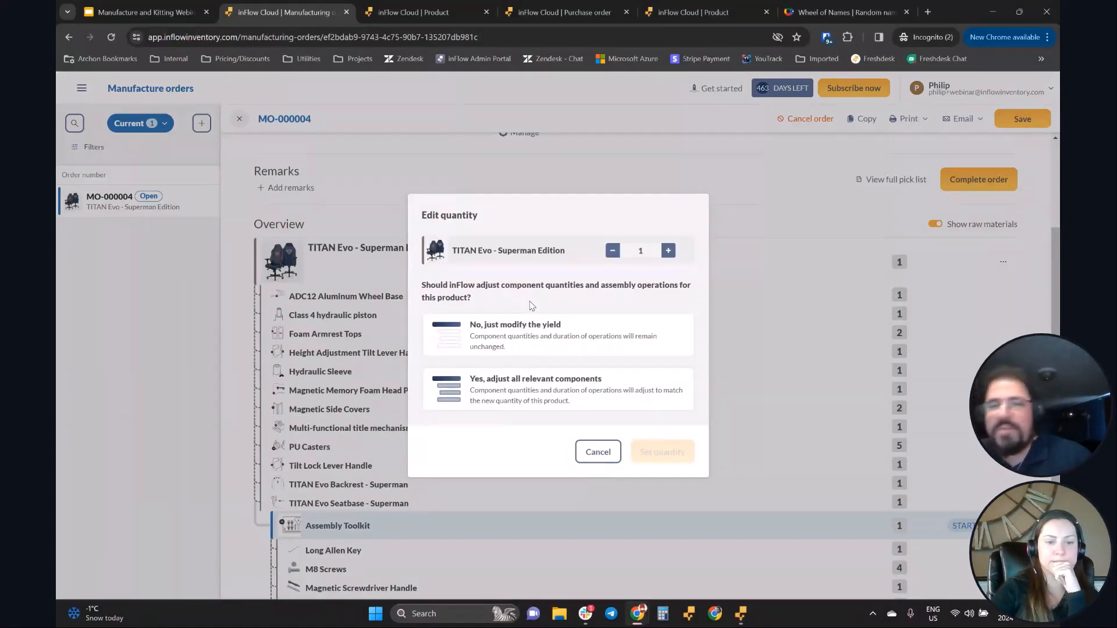
click(598, 451)
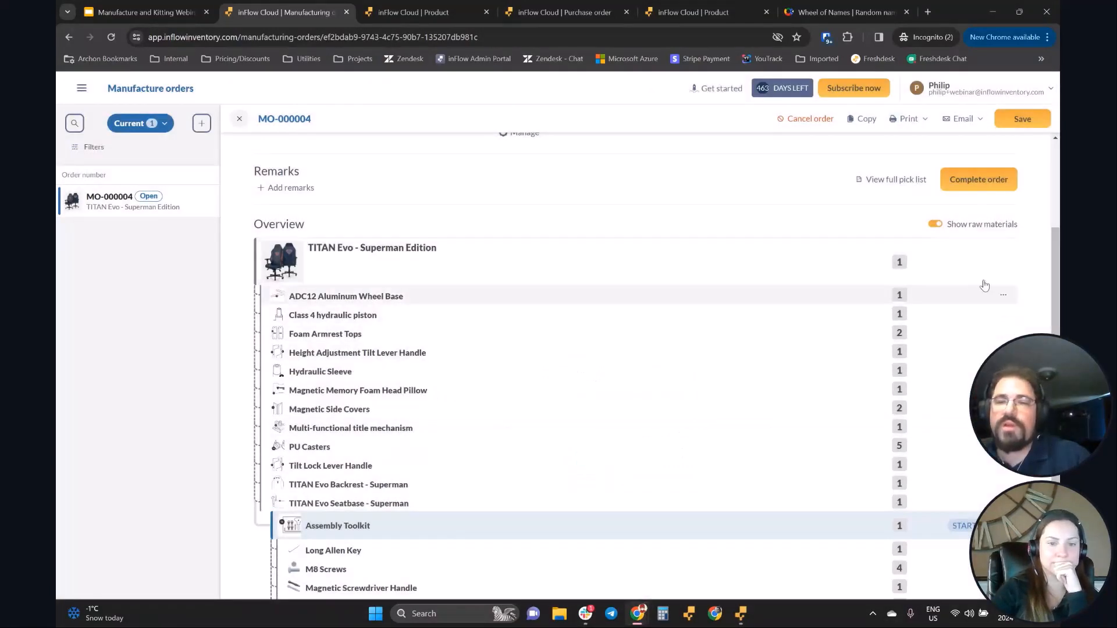
Step: Set the TITAN Evo - Superman Edition quantity to 3, adjusting all relevant components
click(1002, 263)
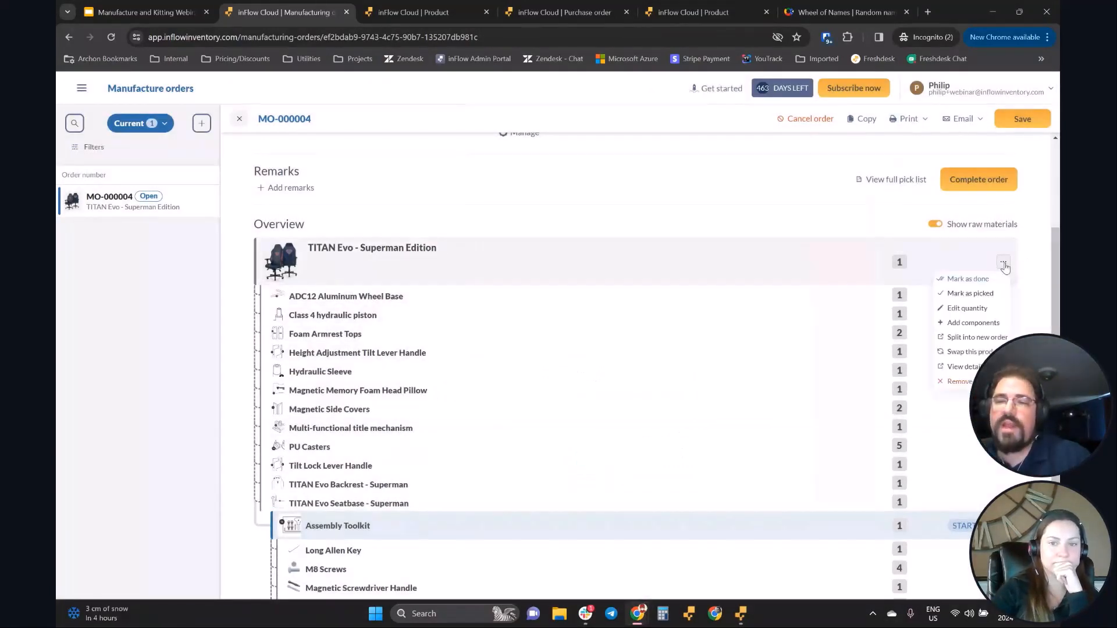
click(978, 314)
click(668, 251)
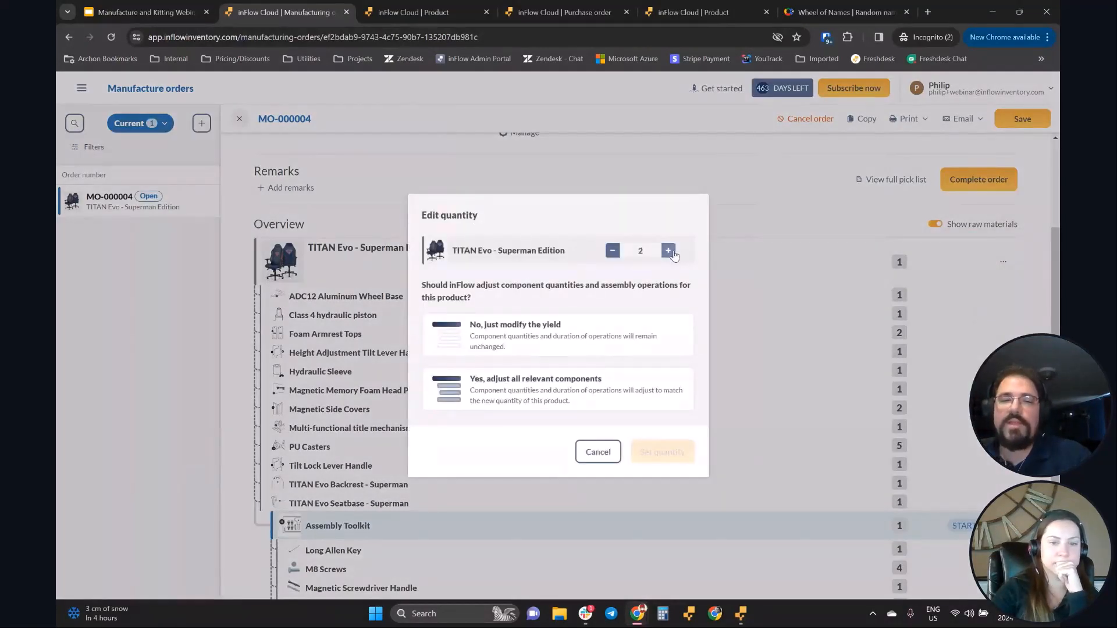
click(668, 253)
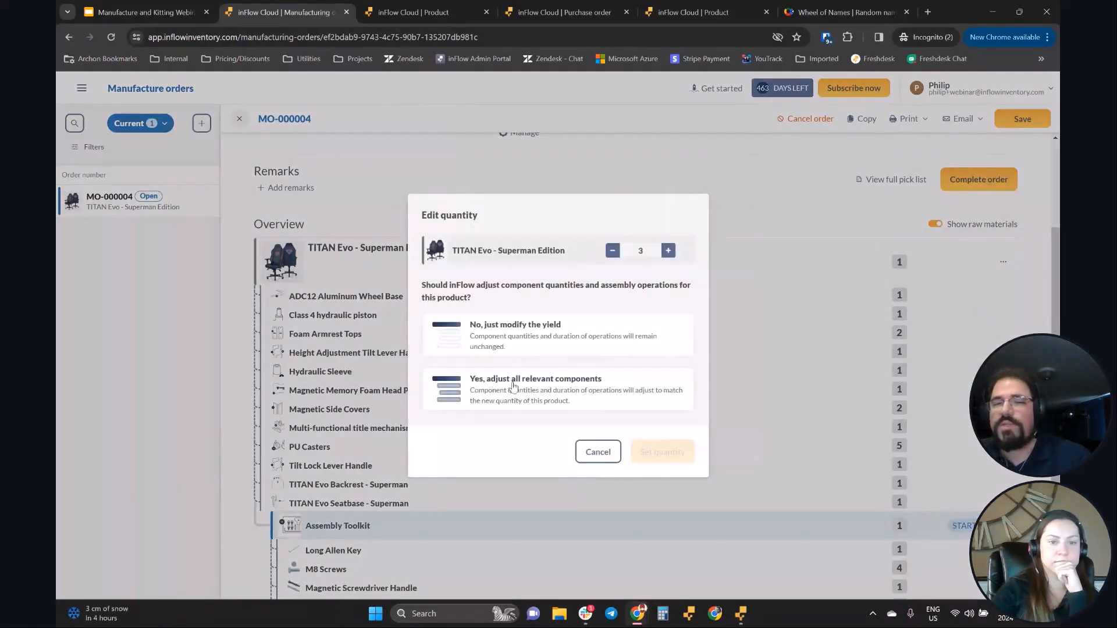
click(506, 340)
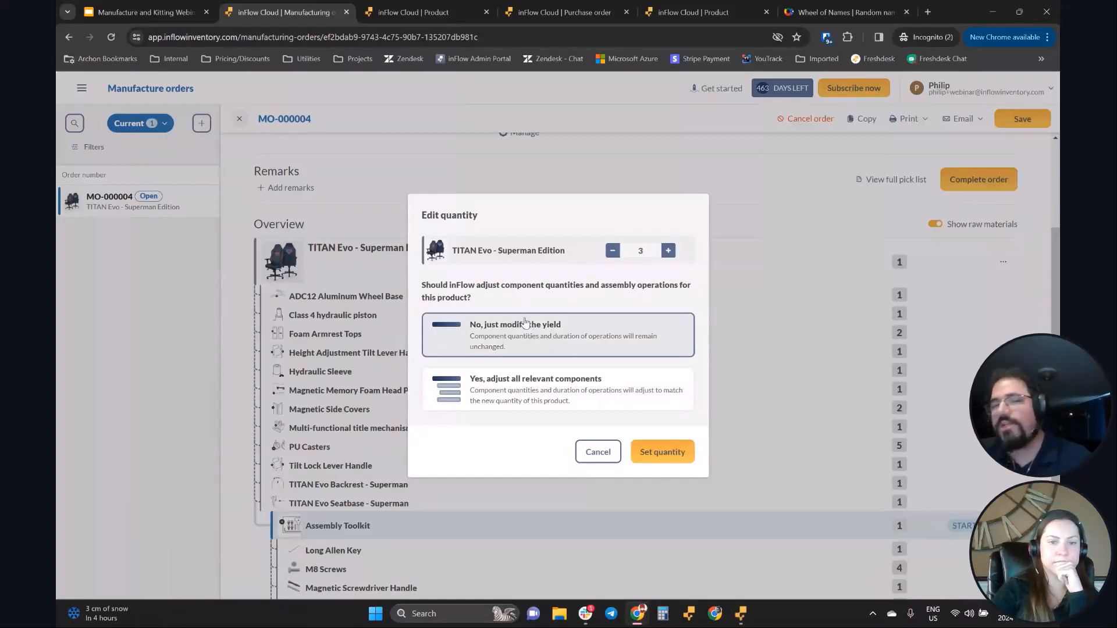
click(516, 397)
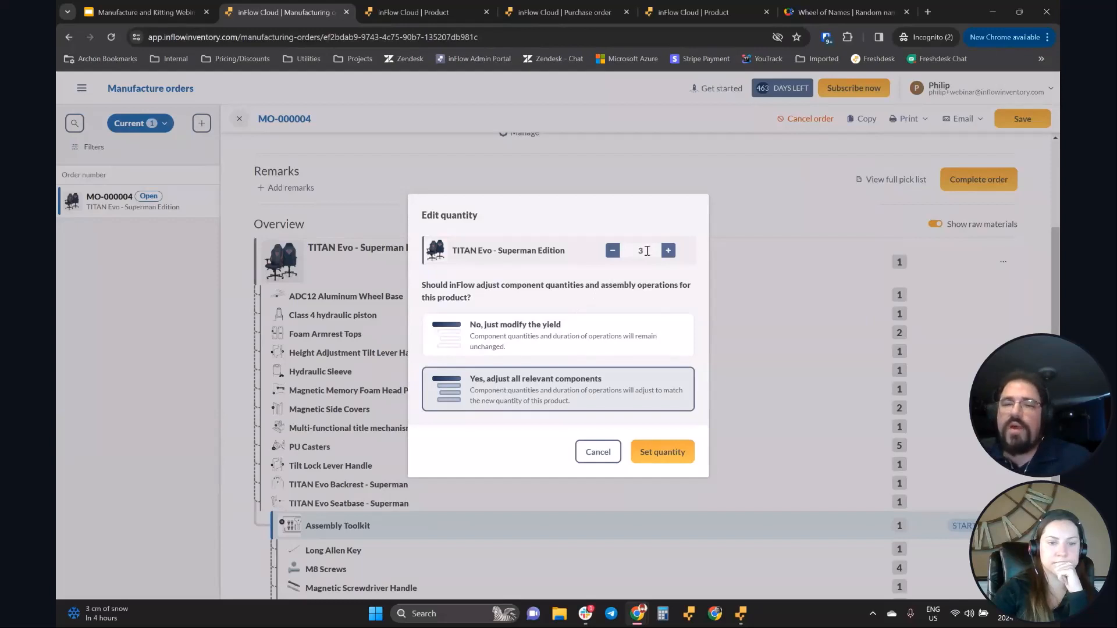
click(662, 453)
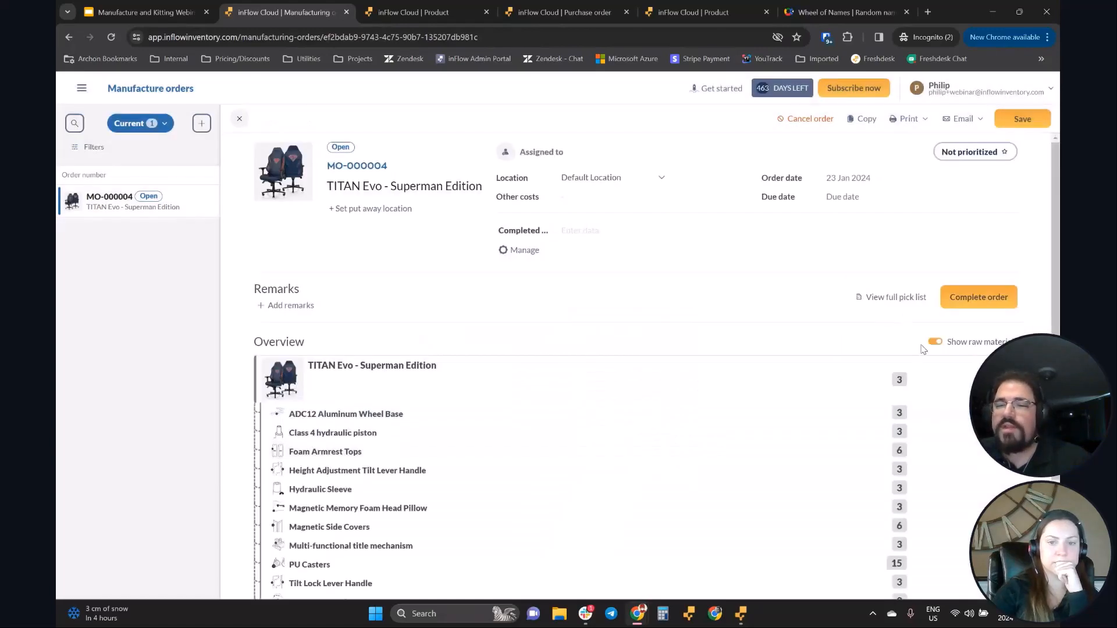
scroll(850, 384, down, 3)
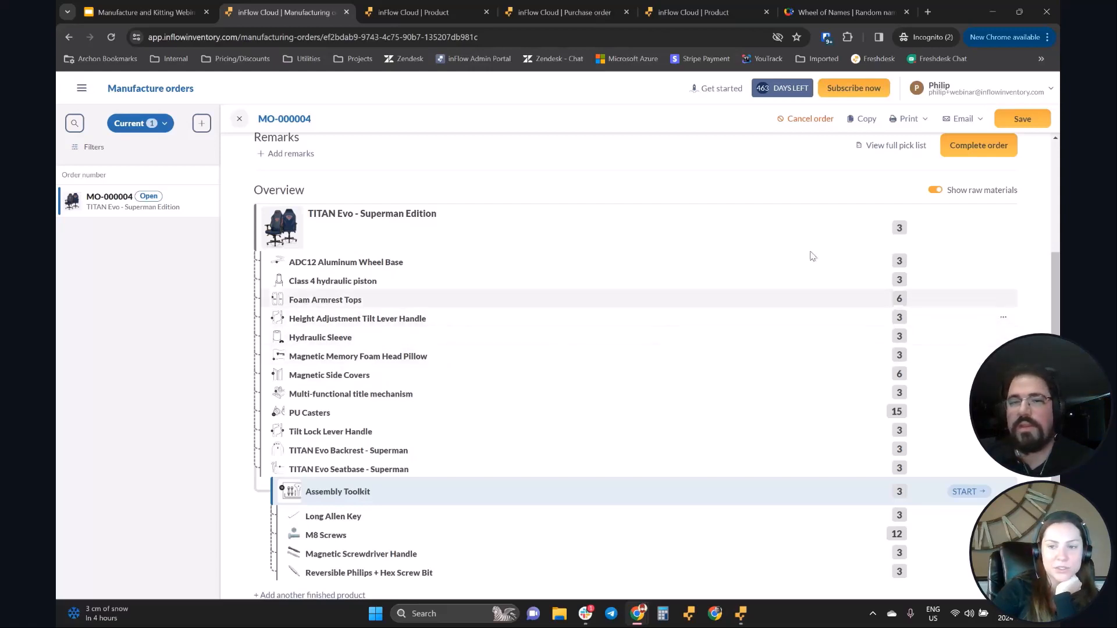
Step: Review the picking list of raw materials for the Assembly Toolkit, and return to the order overview
click(1002, 229)
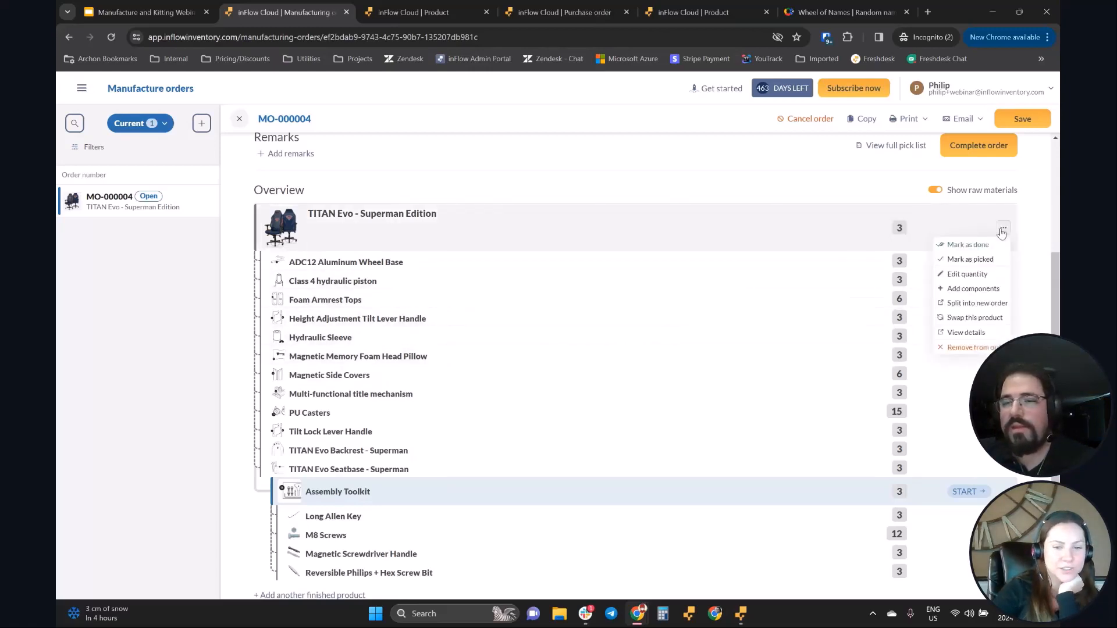
click(582, 220)
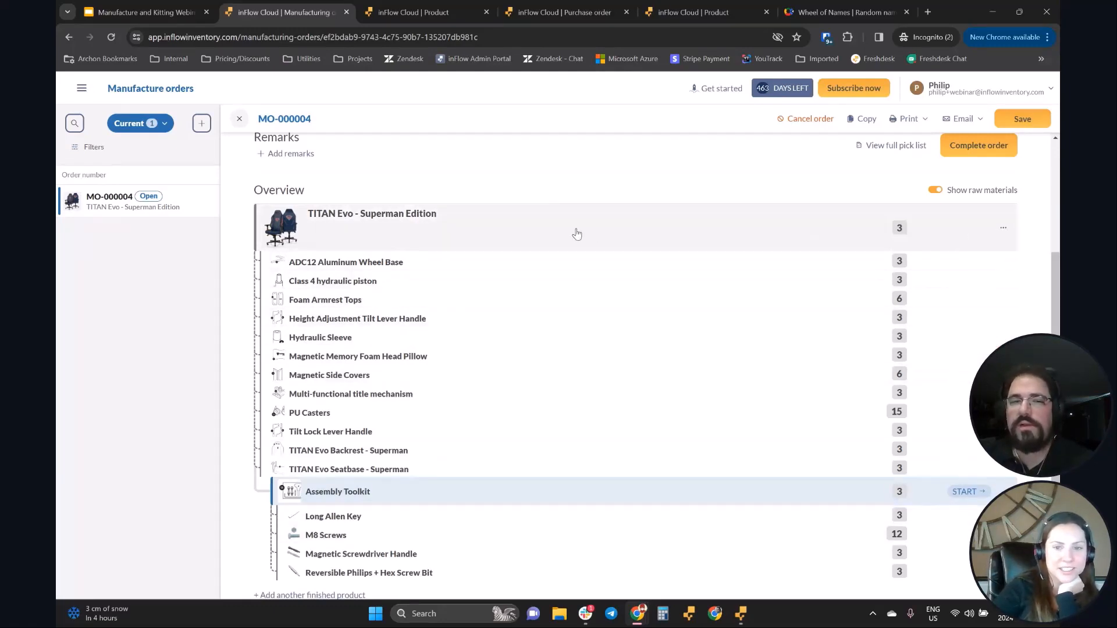
click(402, 502)
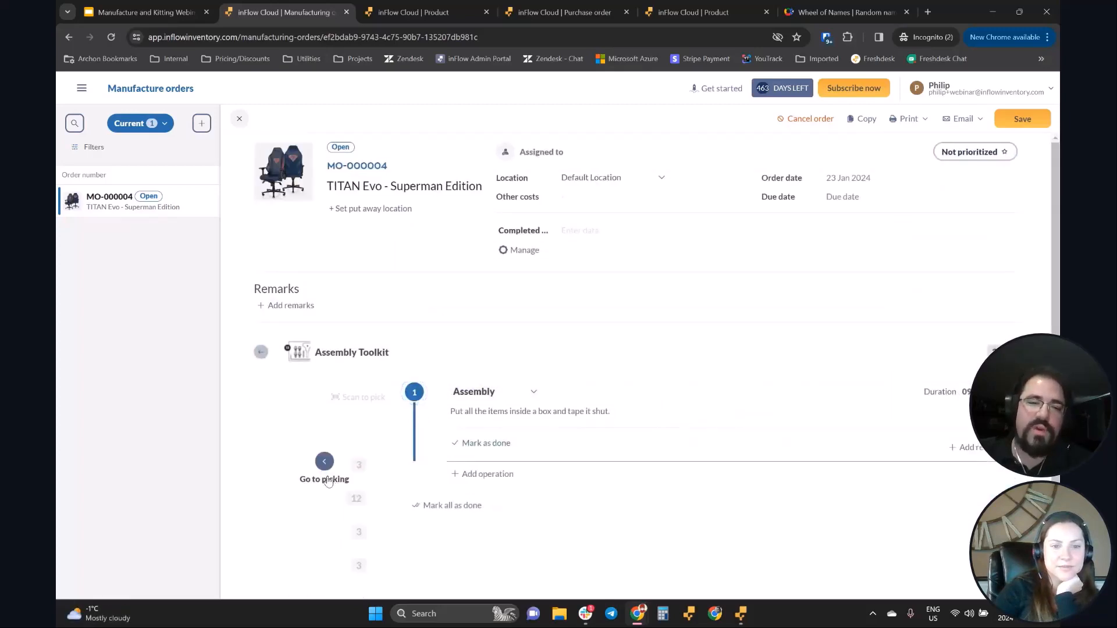
click(328, 481)
scroll(427, 466, down, 1)
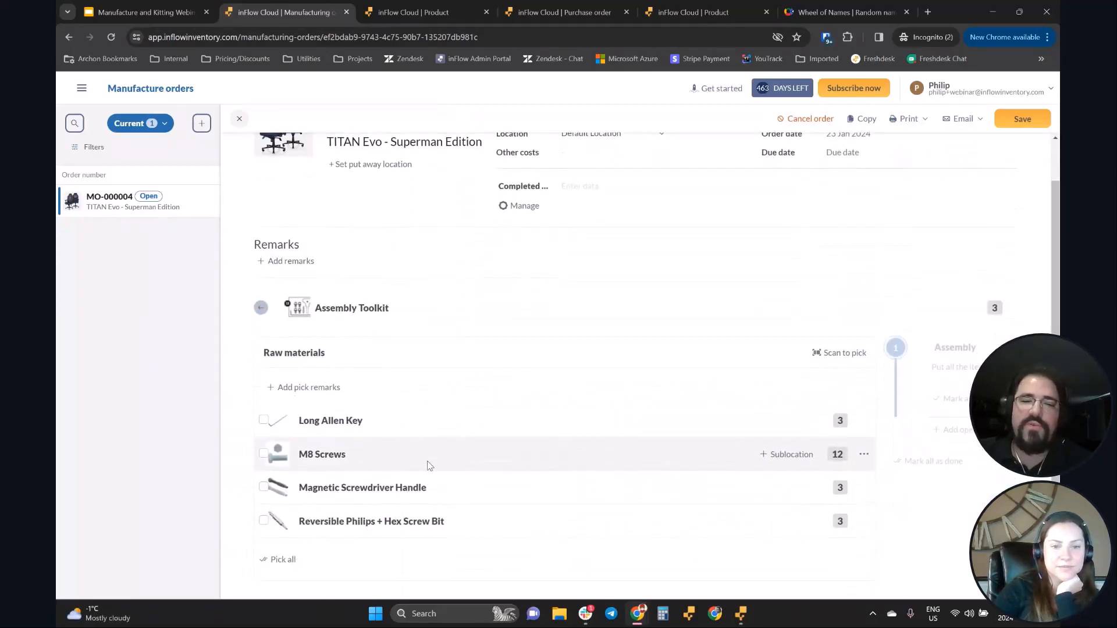
click(260, 308)
scroll(430, 501, down, 3)
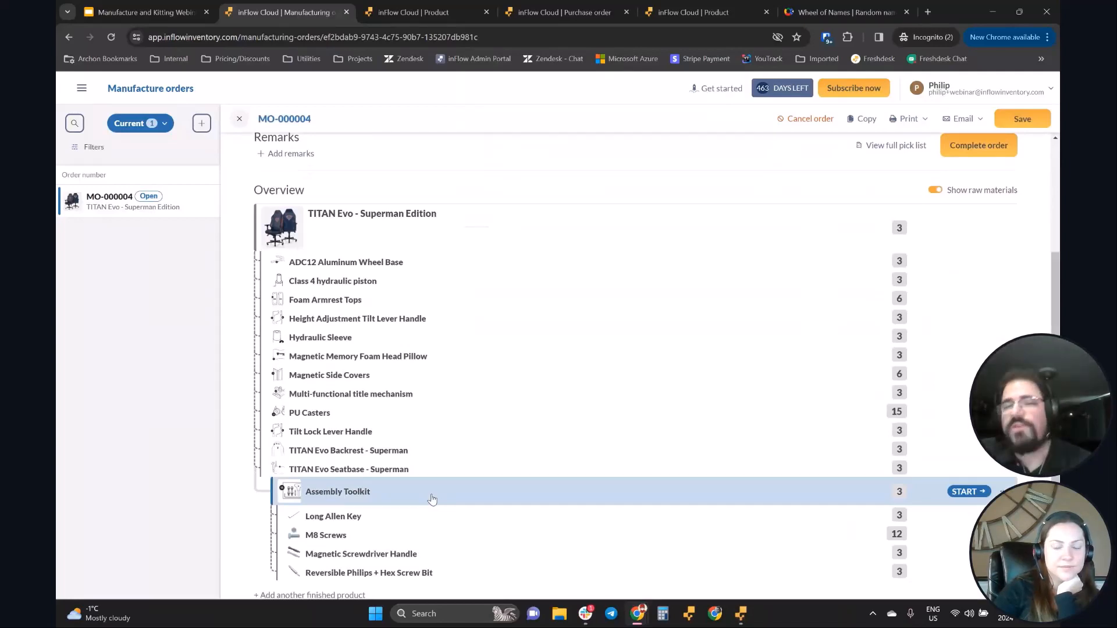
Step: Switch to the inFlow desktop application, examine the Finished Products options on a blank manufacture order, and return to the web order
click(741, 613)
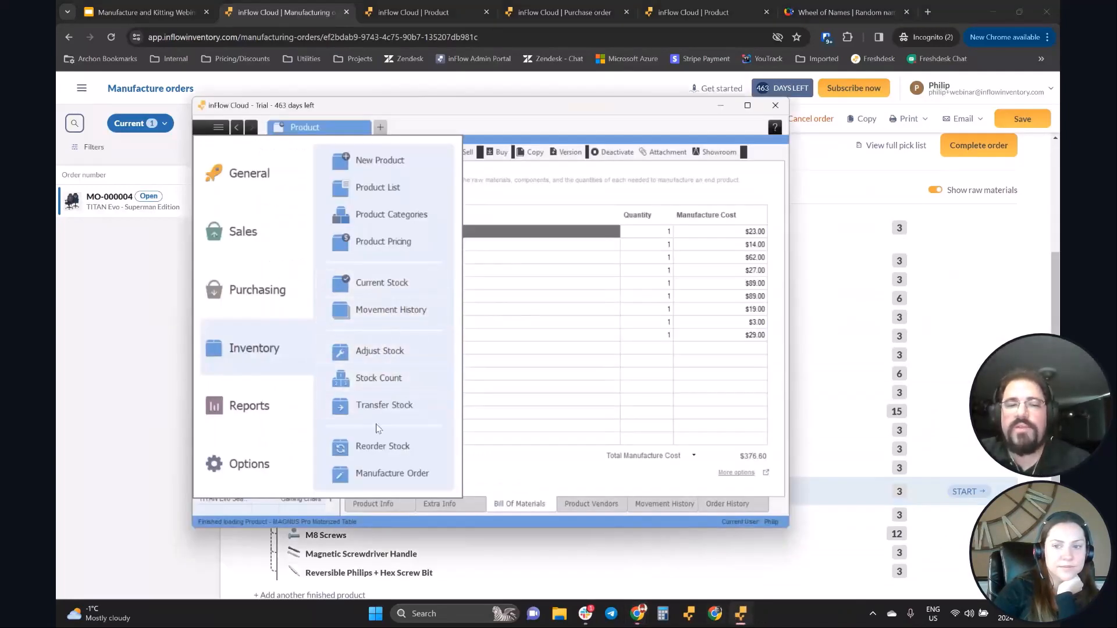
click(378, 481)
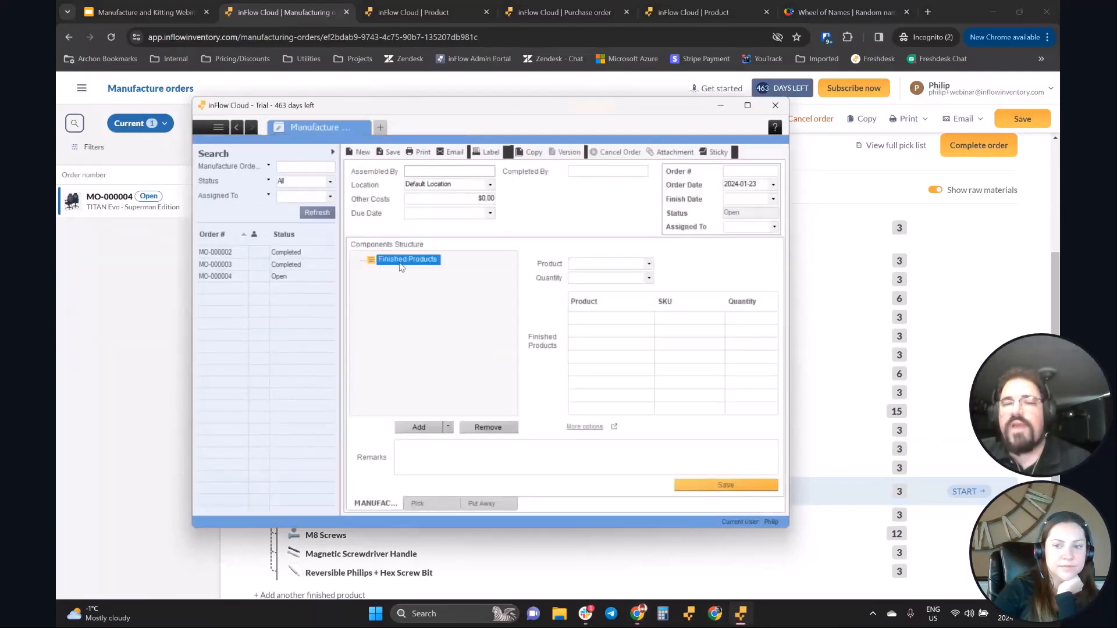
right_click(401, 261)
click(389, 299)
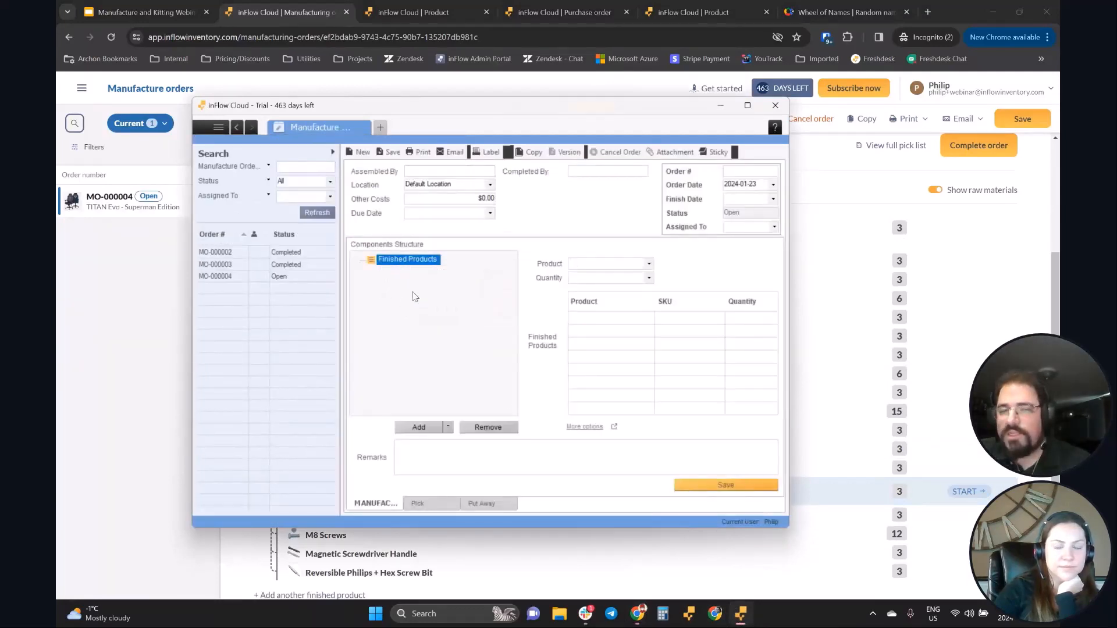
click(856, 182)
Step: Review the actions available for the TITAN Evo - Superman Edition and its component list in the order overview
scroll(690, 294, up, 3)
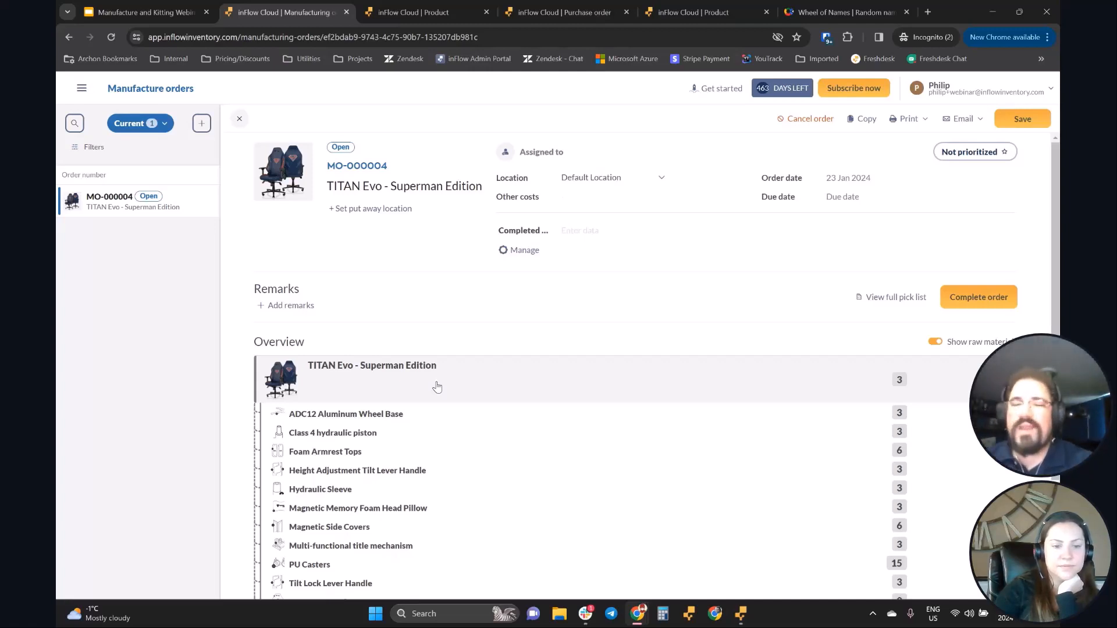
click(1006, 380)
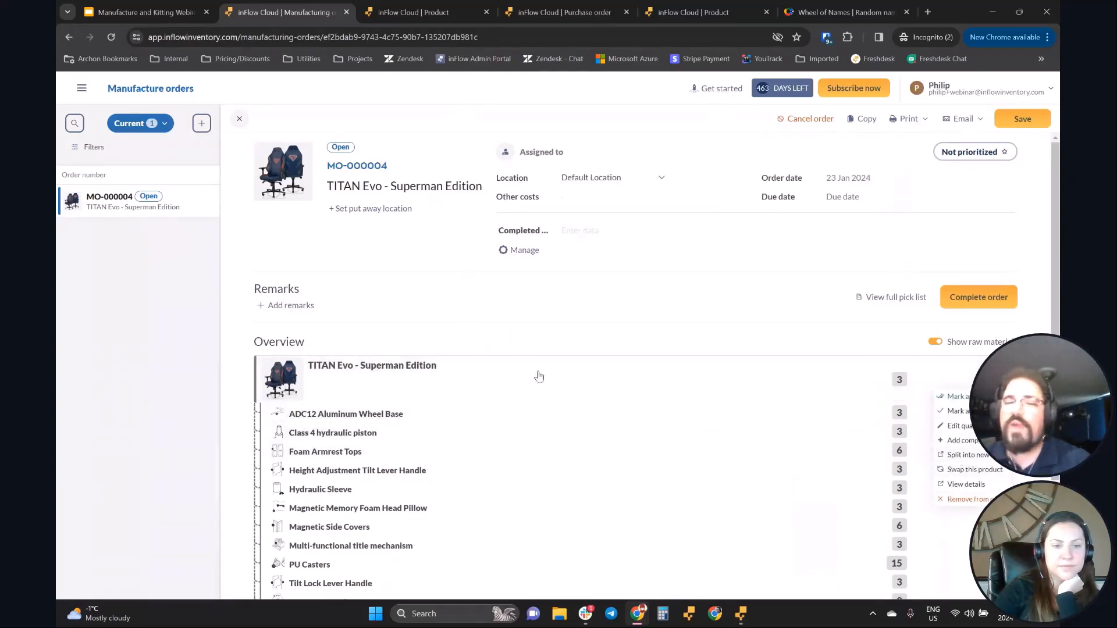
scroll(593, 462, down, 3)
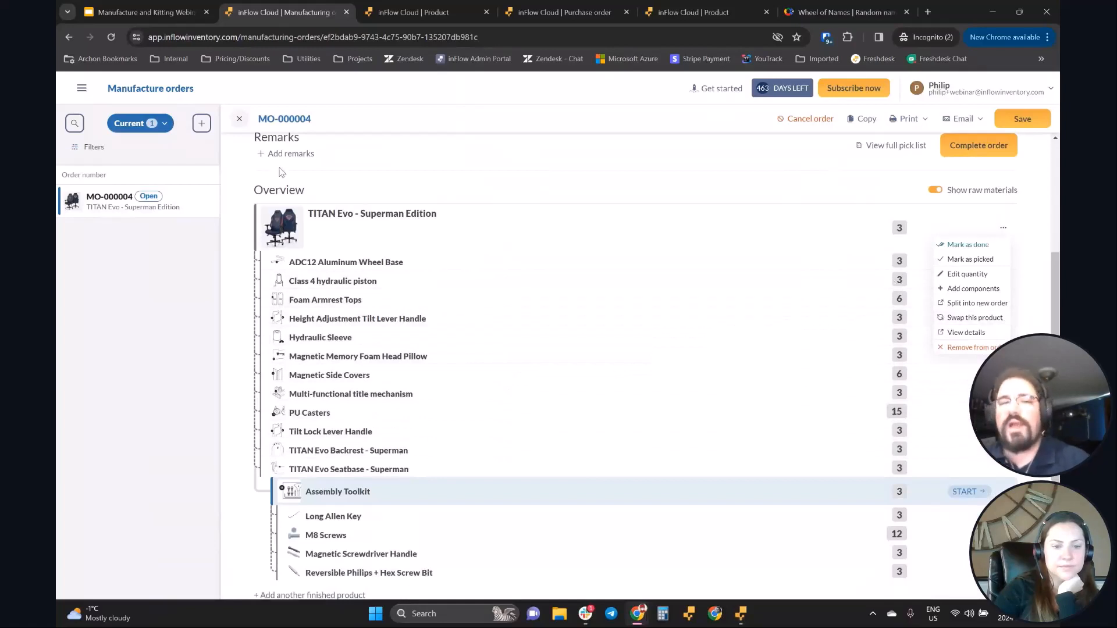
click(389, 194)
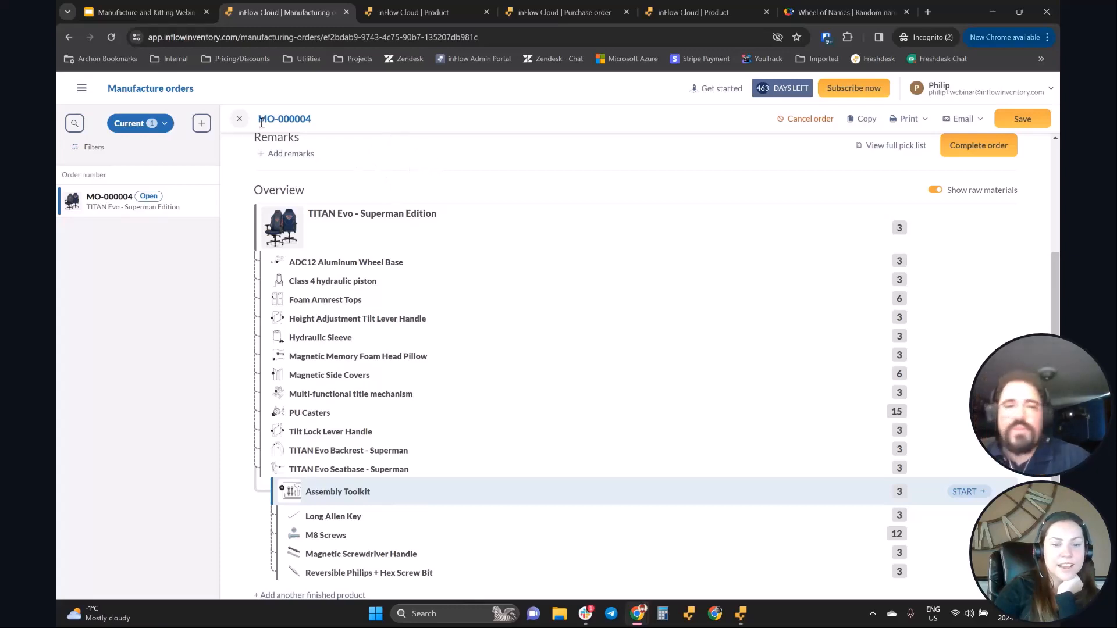
Step: Switch to the Google Slides webinar presentation and advance to the "What is Bundling/Kitting?" slide
click(141, 2)
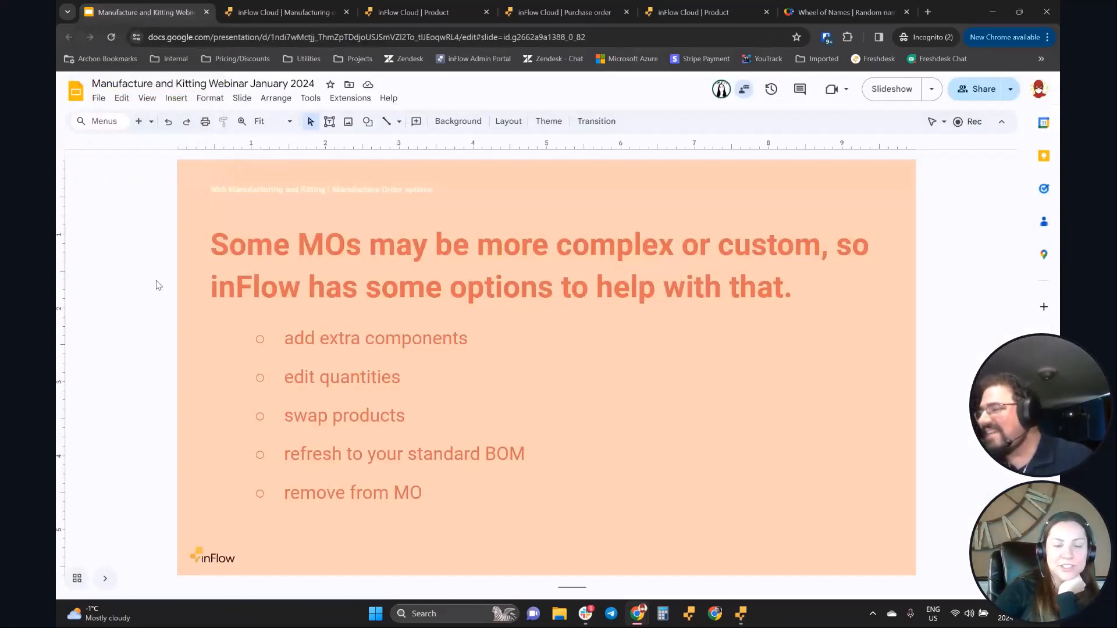
key(Page_Down)
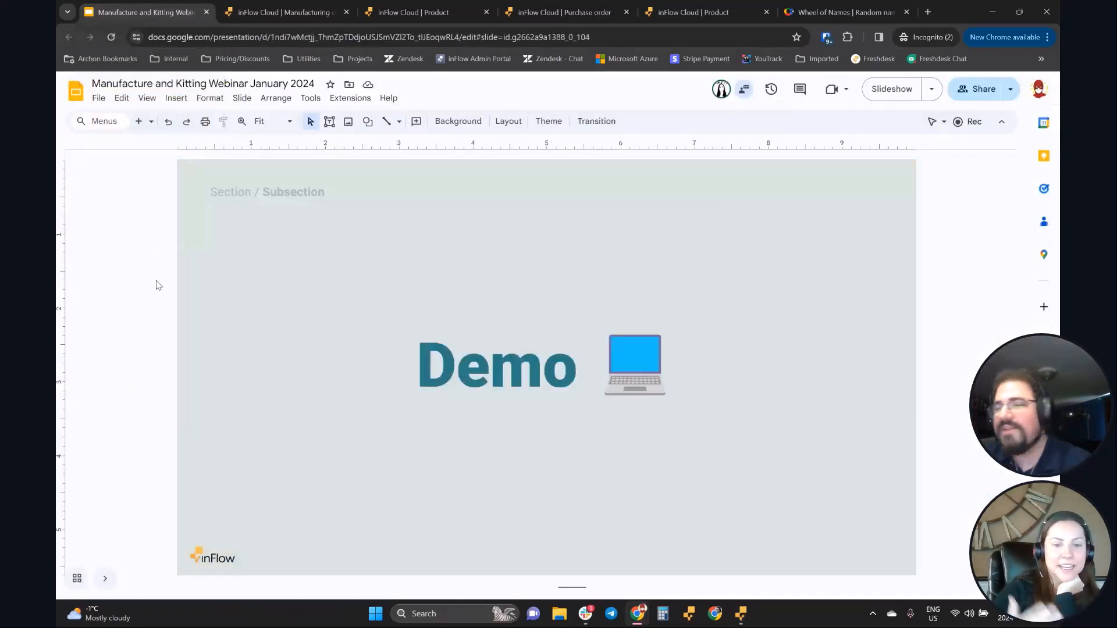
key(Page_Down)
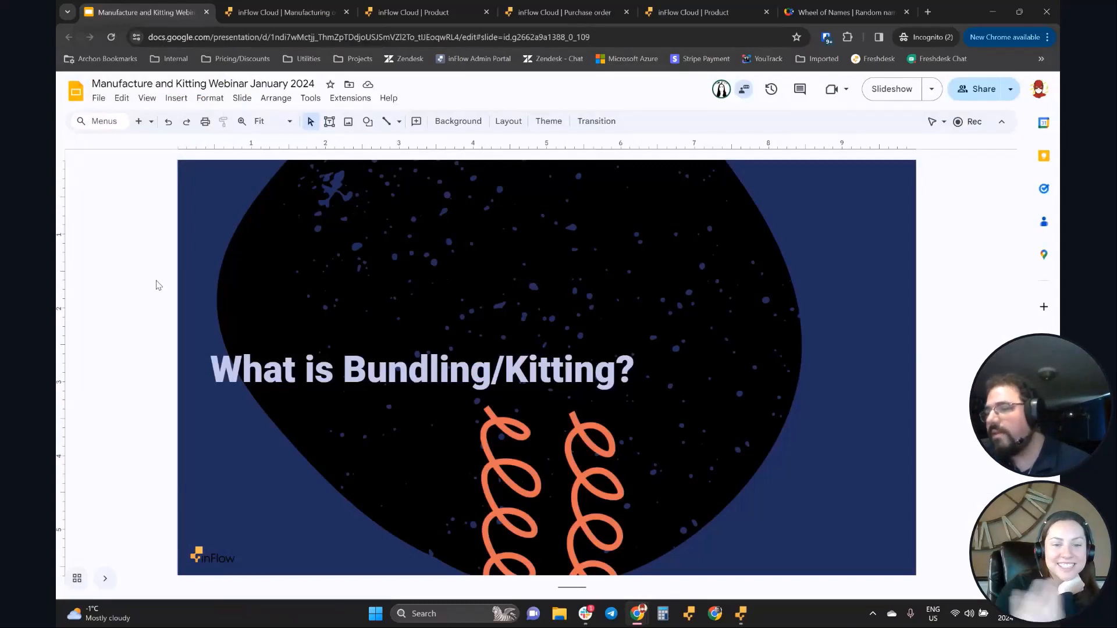
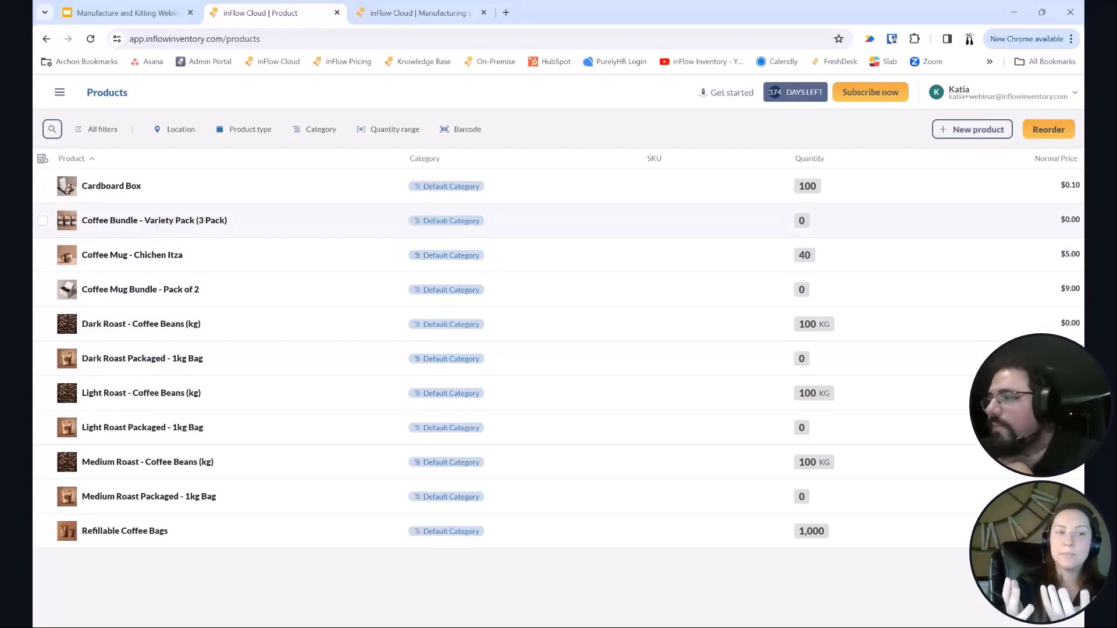
Step: Review the bills of materials of Coffee Bundle - Variety Pack (3 Pack) and Dark Roast Packaged - 1kg Bag
click(157, 227)
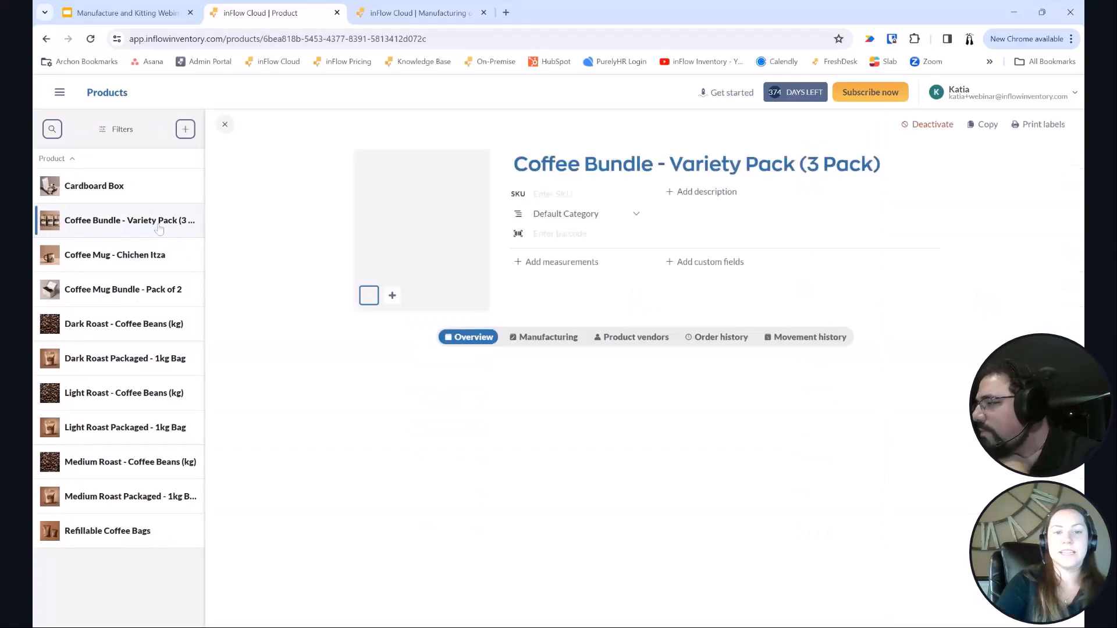
click(539, 341)
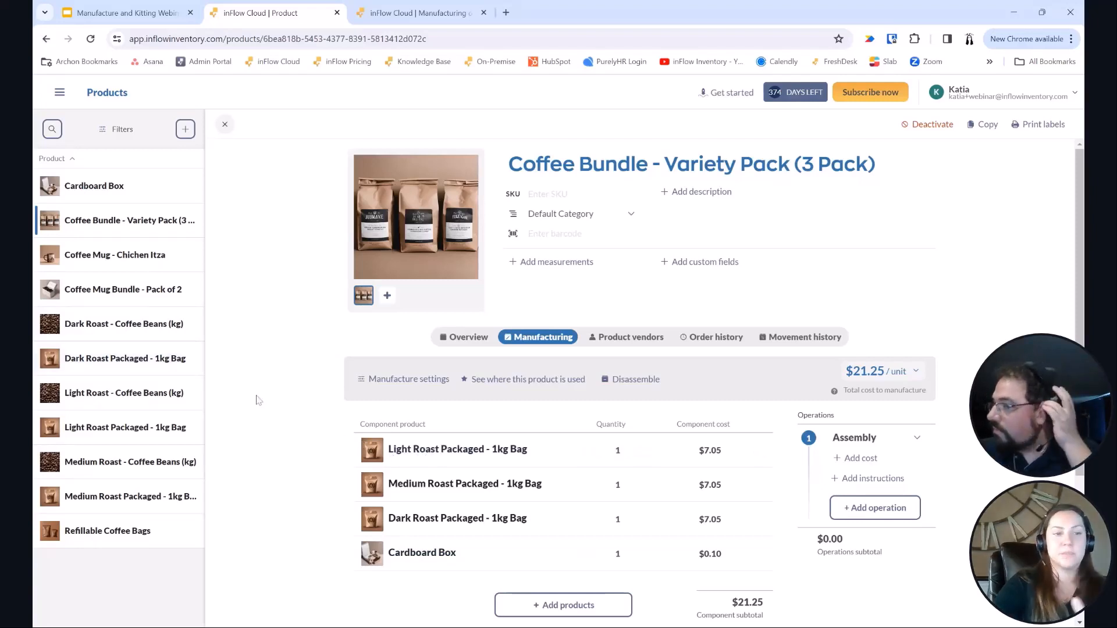
click(132, 364)
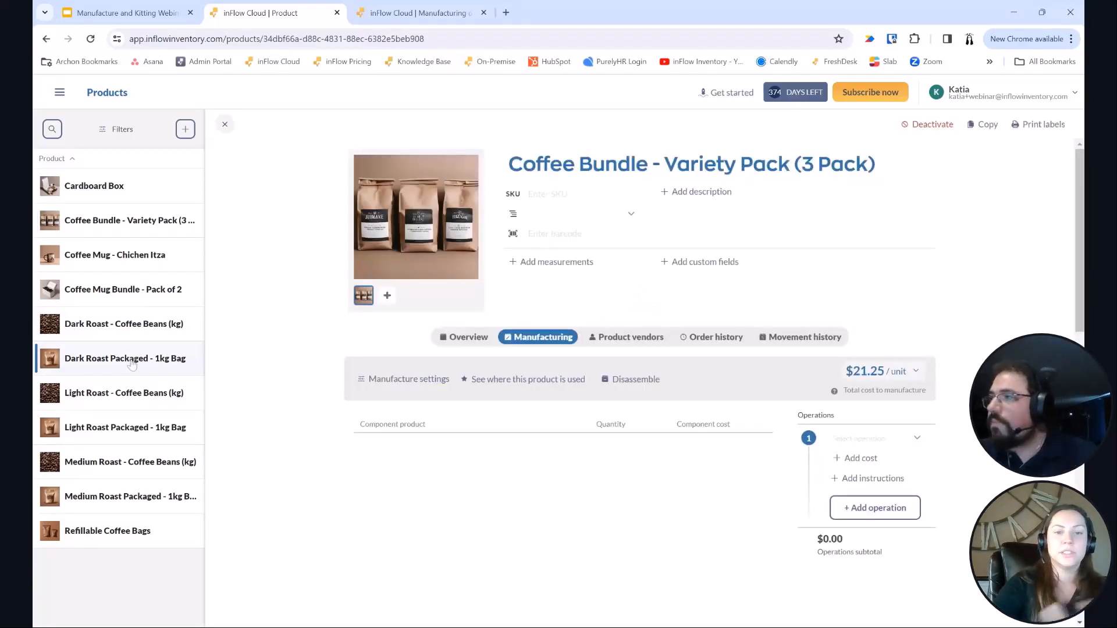
scroll(425, 512, down, 1)
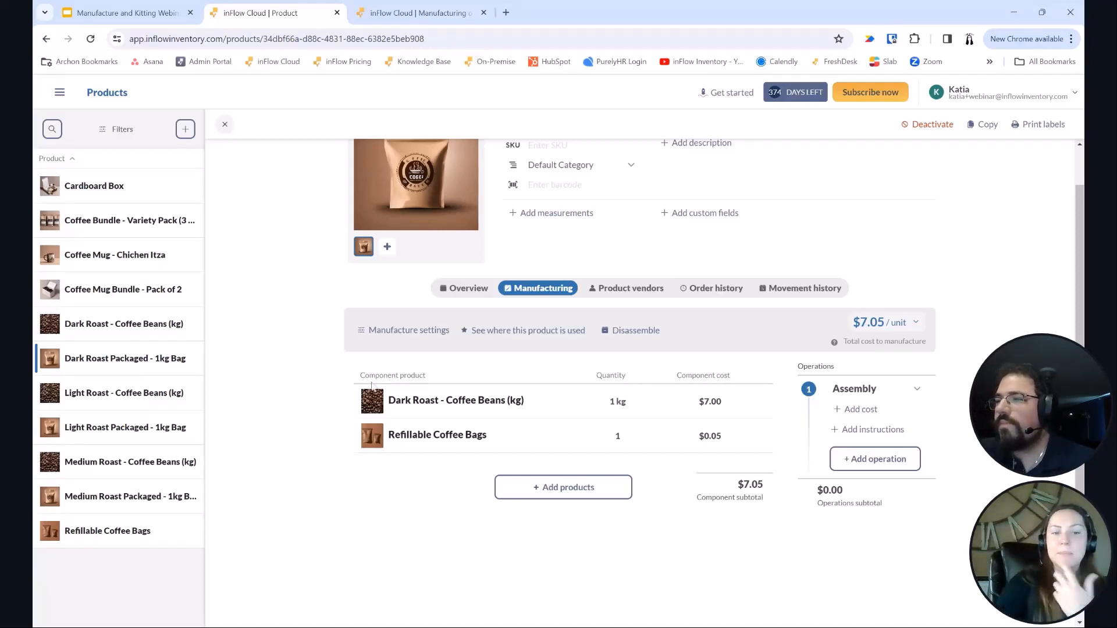
Step: Examine the manufacture settings of Dark Roast Packaged - 1kg Bag without changing them, and return to the product overview
click(380, 335)
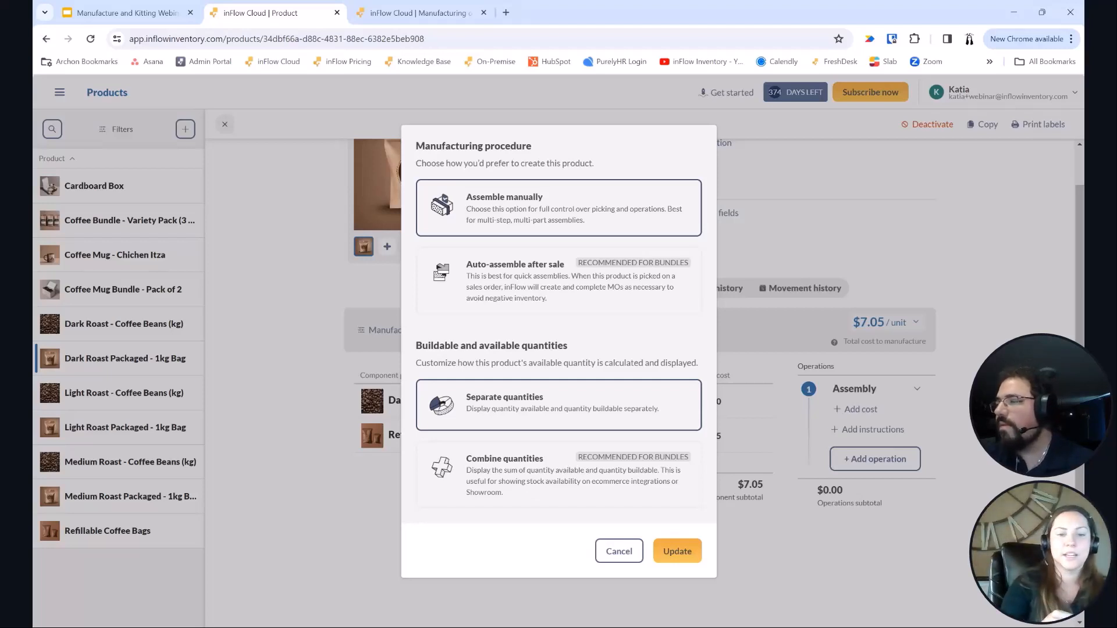
click(608, 550)
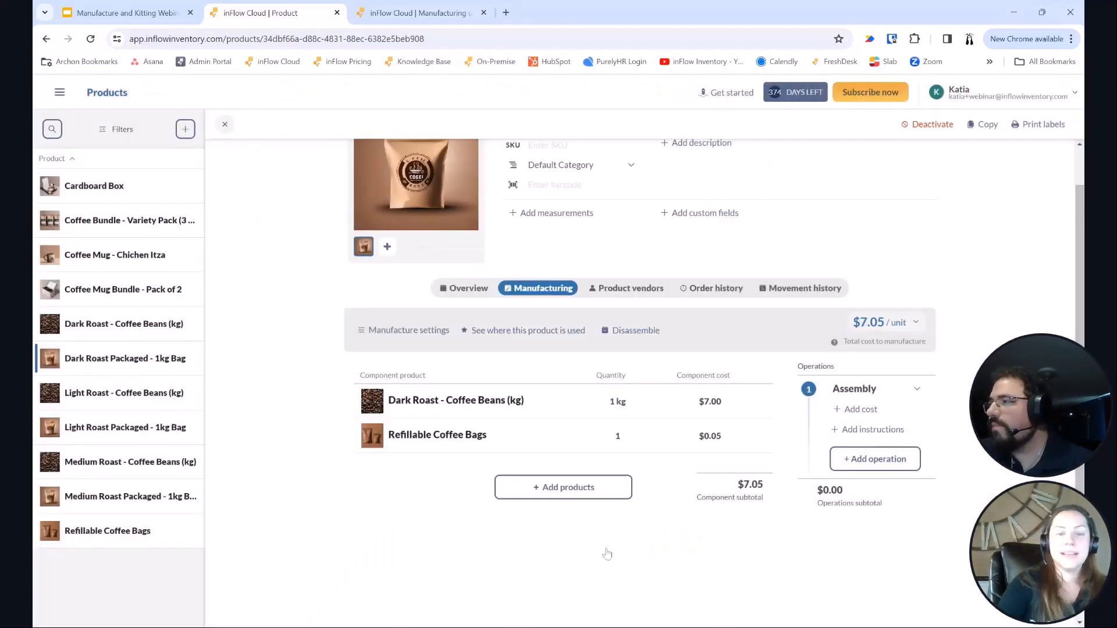
scroll(617, 401, up, 1)
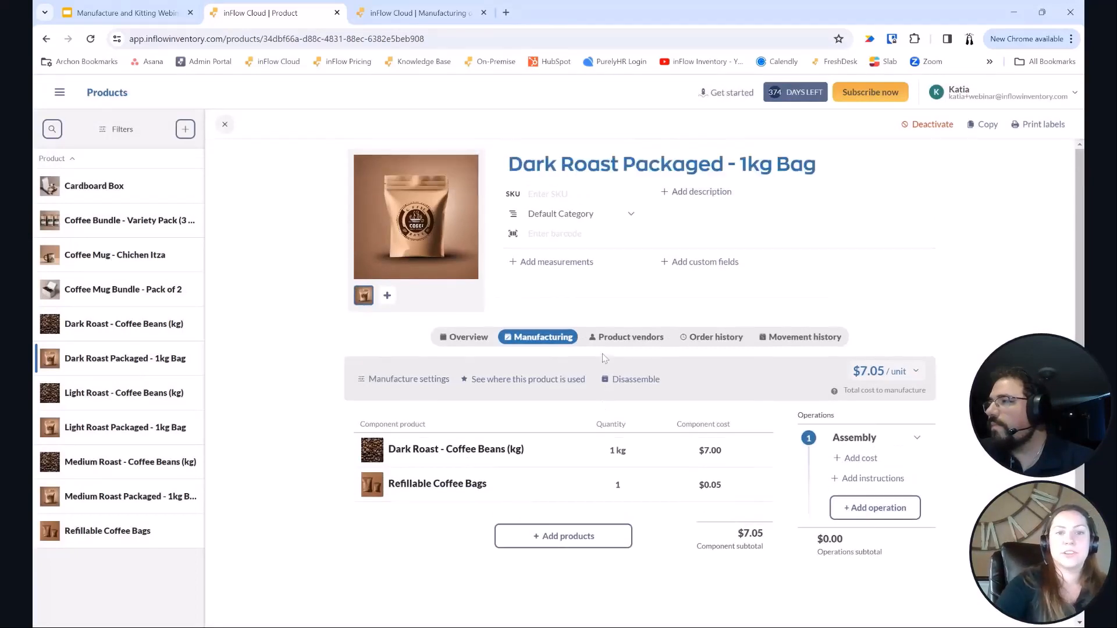
click(476, 341)
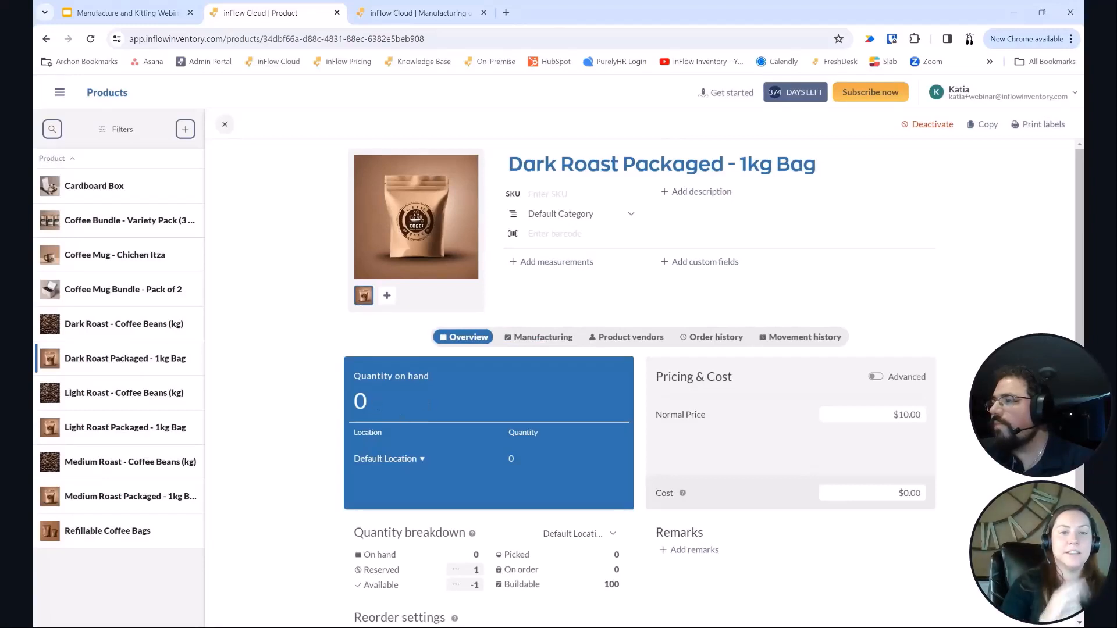
Step: Create a manufacture order for 1 Dark Roast Packaged - 1kg Bag at the Default Location
click(59, 94)
scroll(115, 432, down, 7)
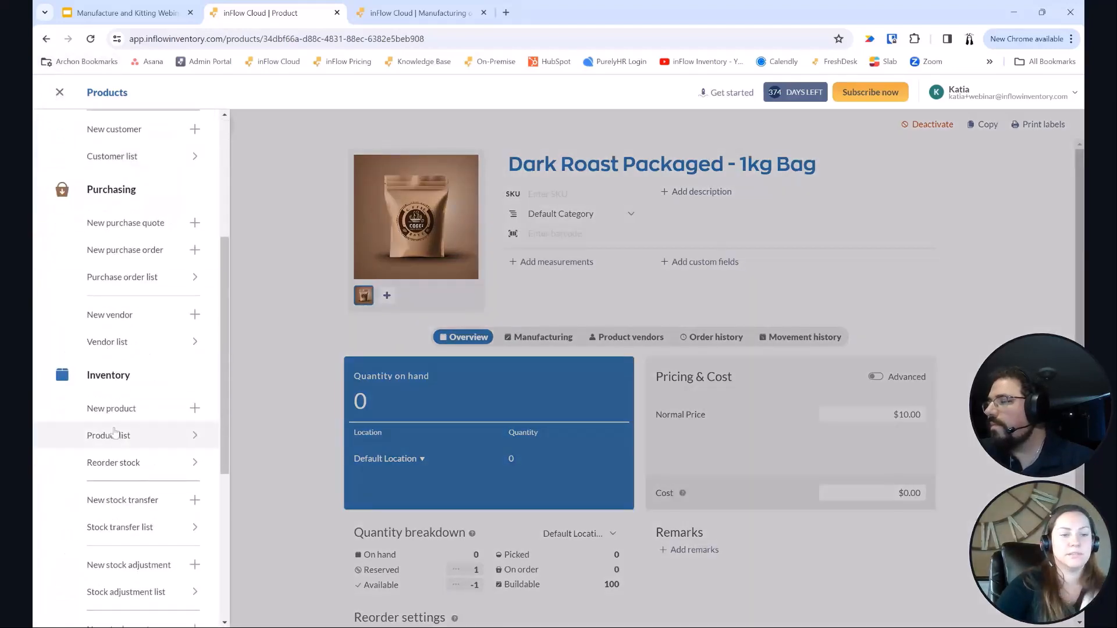
scroll(115, 431, down, 3)
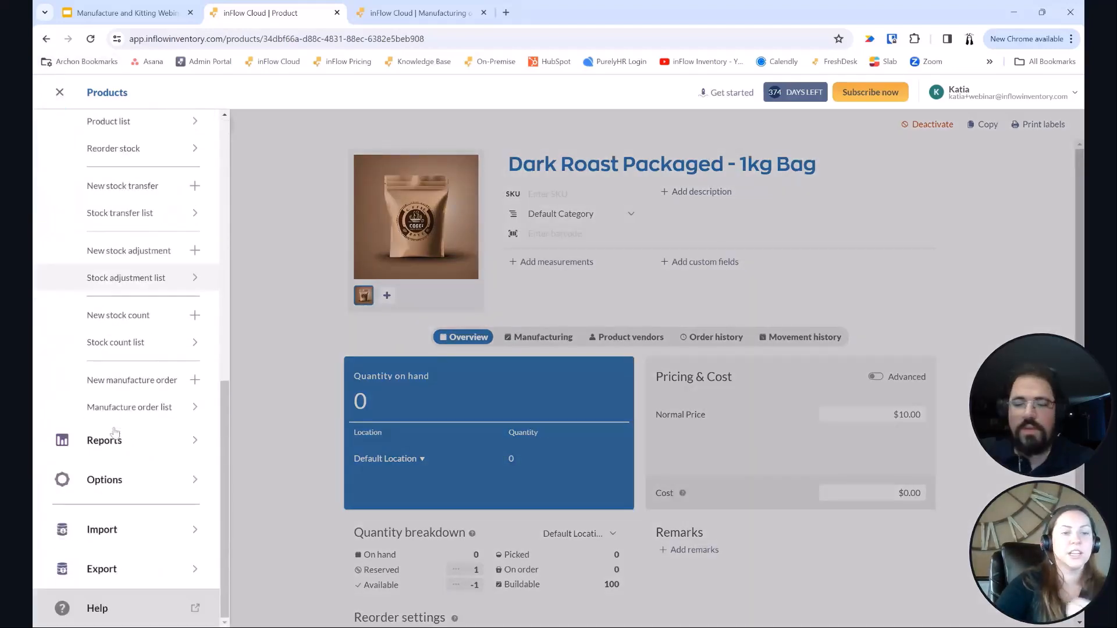
click(155, 382)
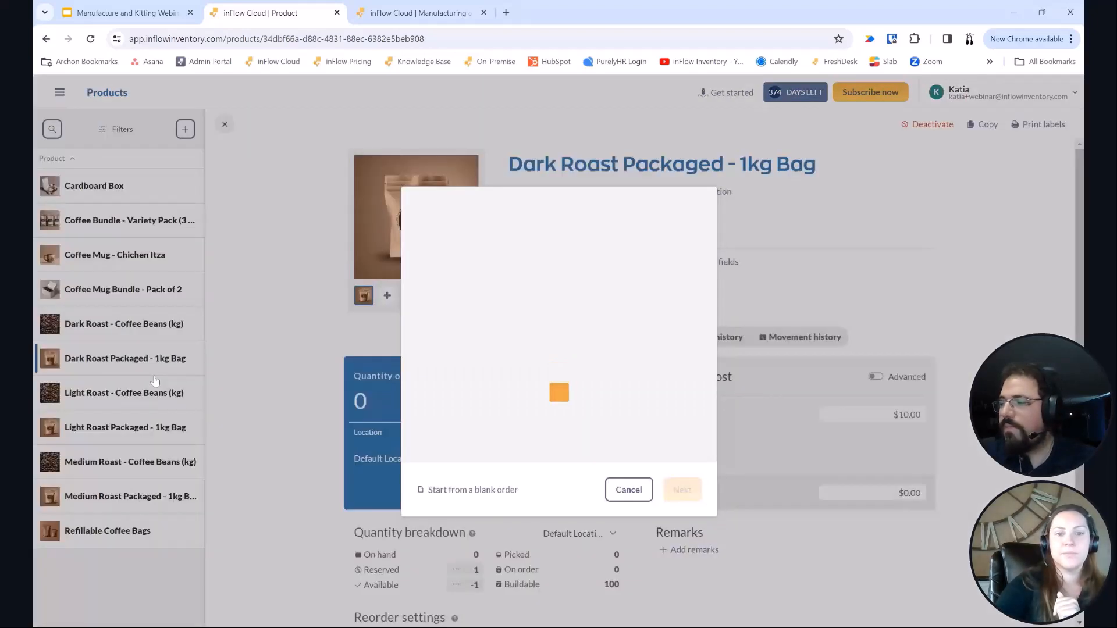
click(529, 336)
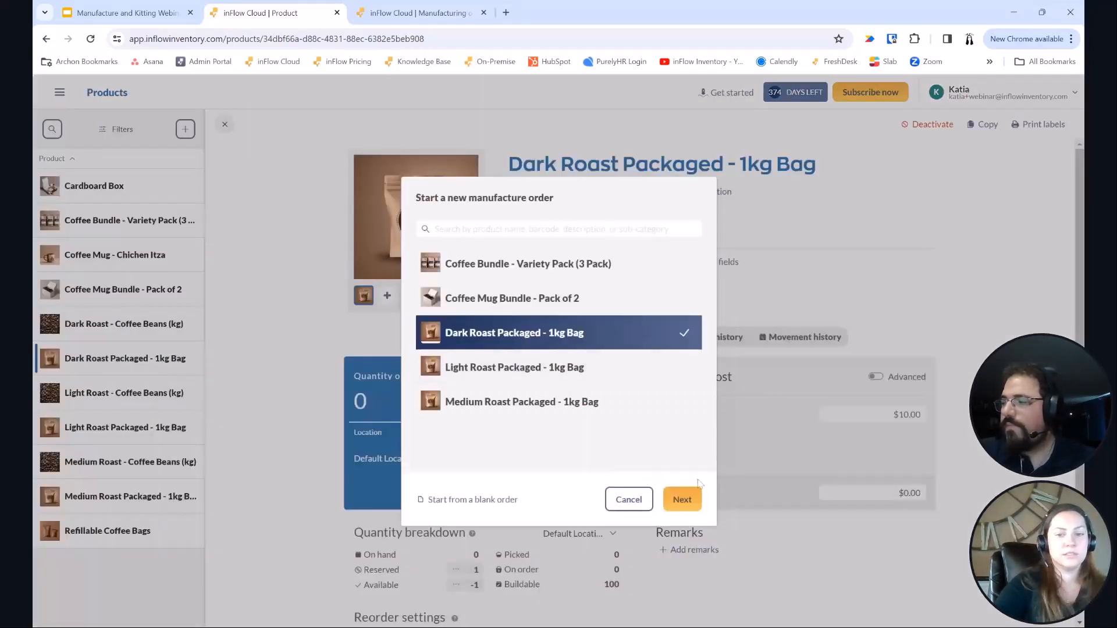
click(681, 499)
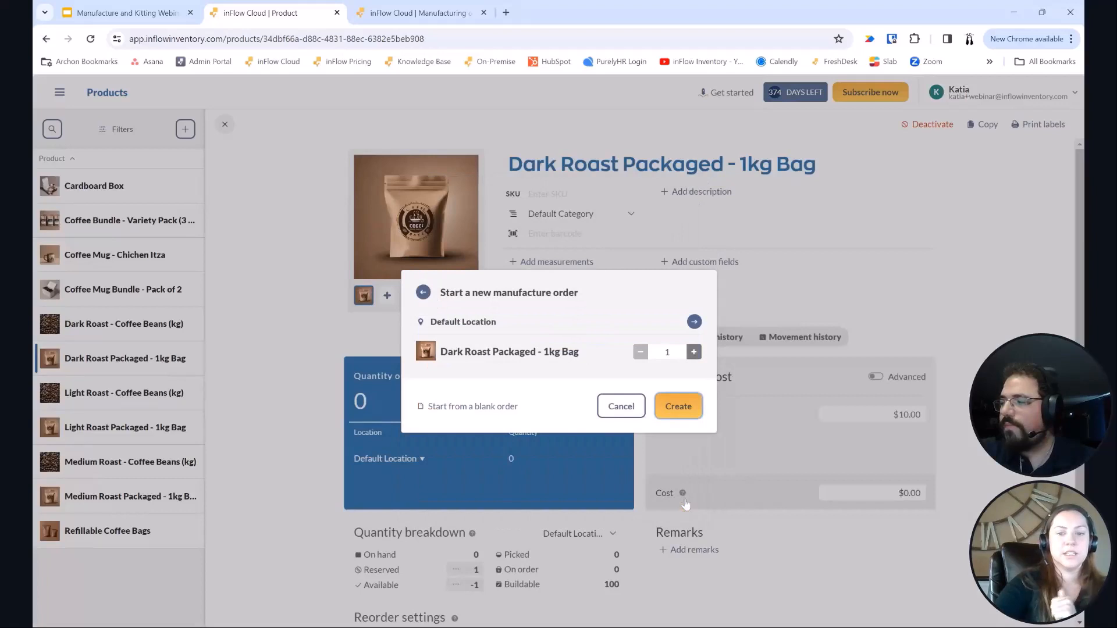
click(675, 408)
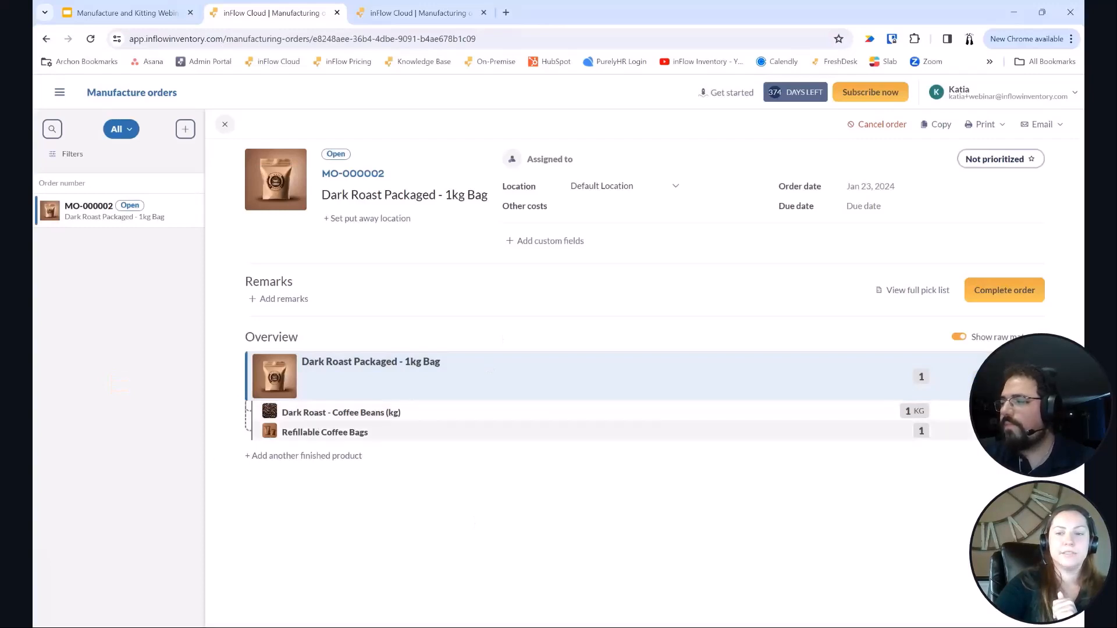
Step: Pick the Dark Roast - Coffee Beans (kg) and Refillable Coffee Bags, save the picks, and complete the manufacture order
click(905, 293)
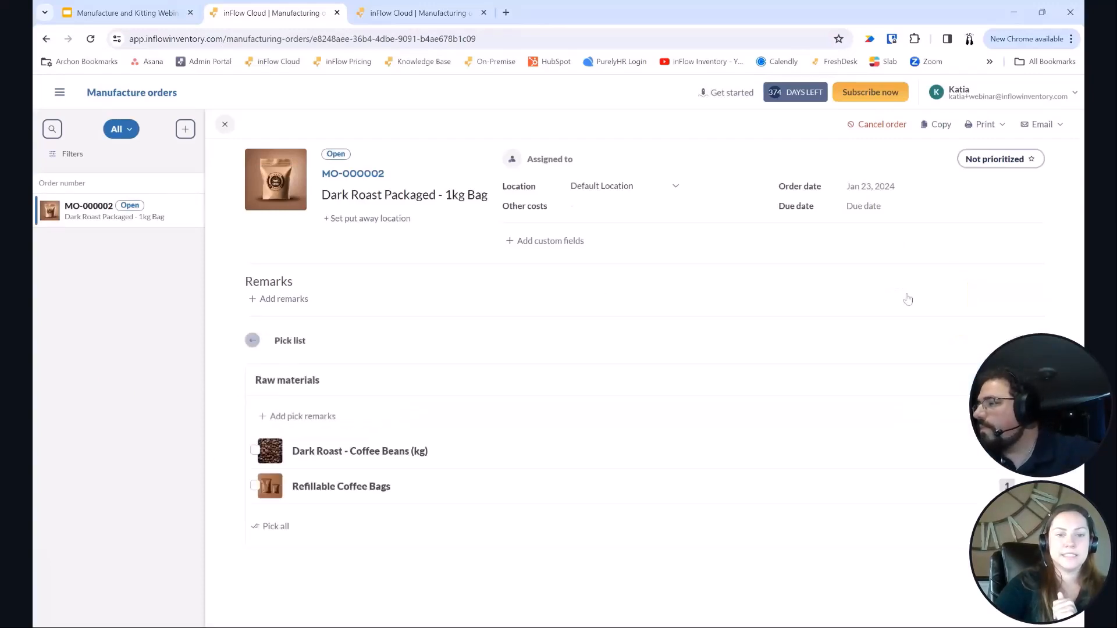
click(255, 452)
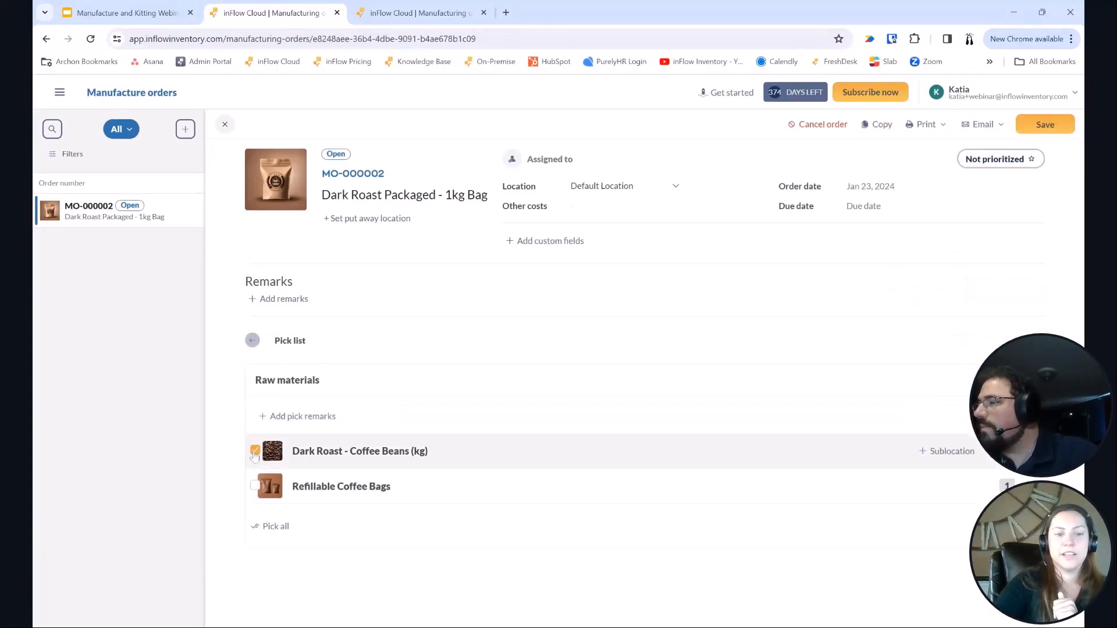
click(255, 485)
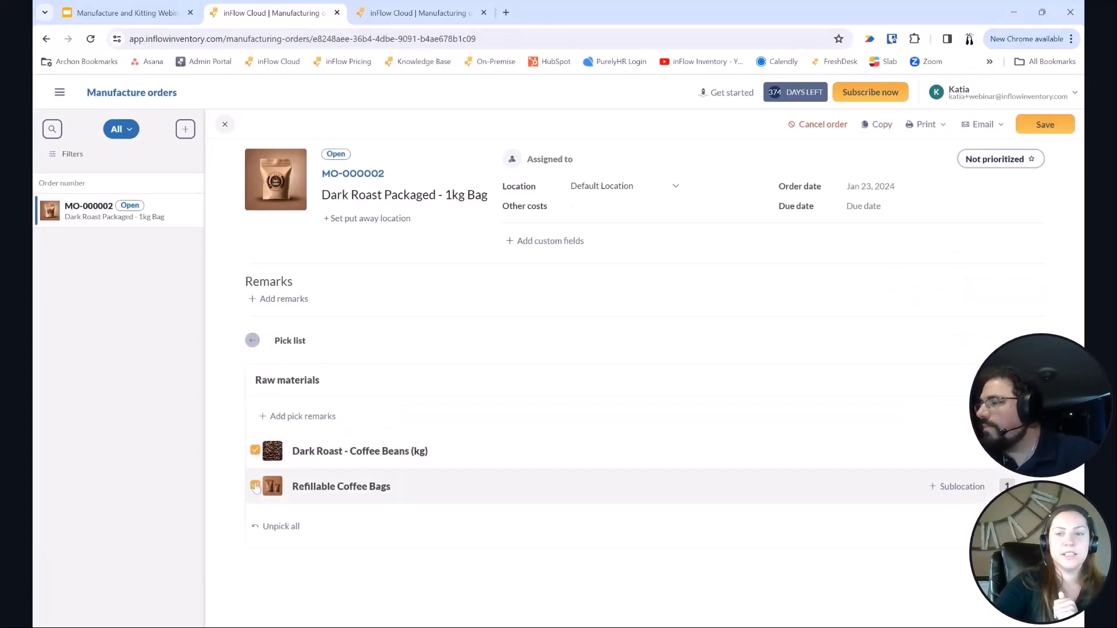
click(1045, 125)
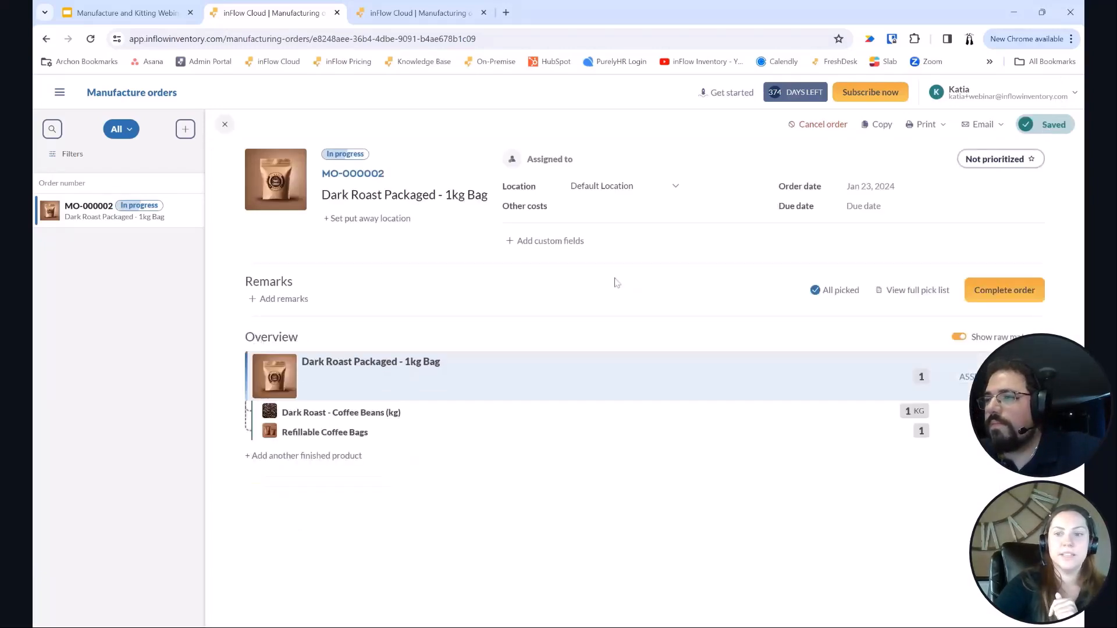
click(998, 291)
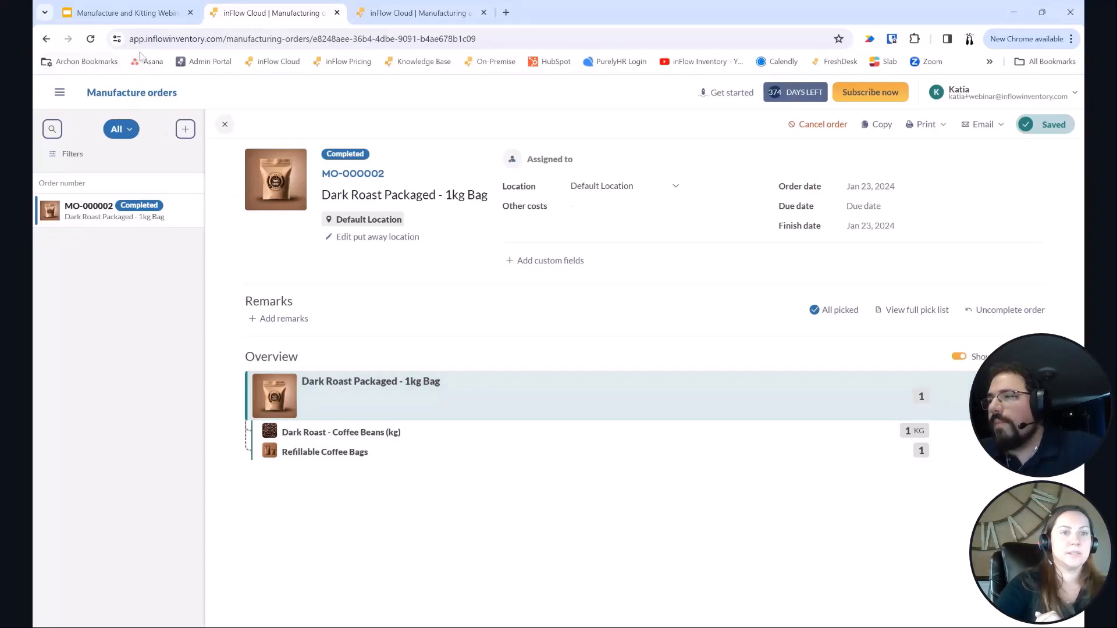
Step: Open Dark Roast Packaged - 1kg Bag from the product list and examine its quantity on hand, reserved and buildable quantities
click(58, 92)
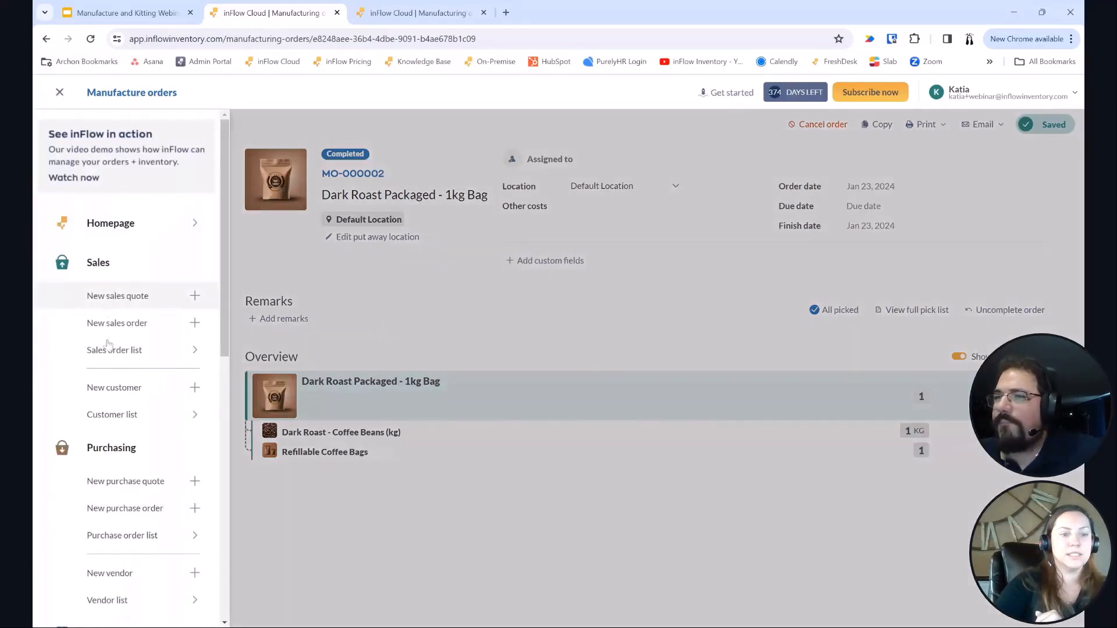
scroll(117, 486, down, 3)
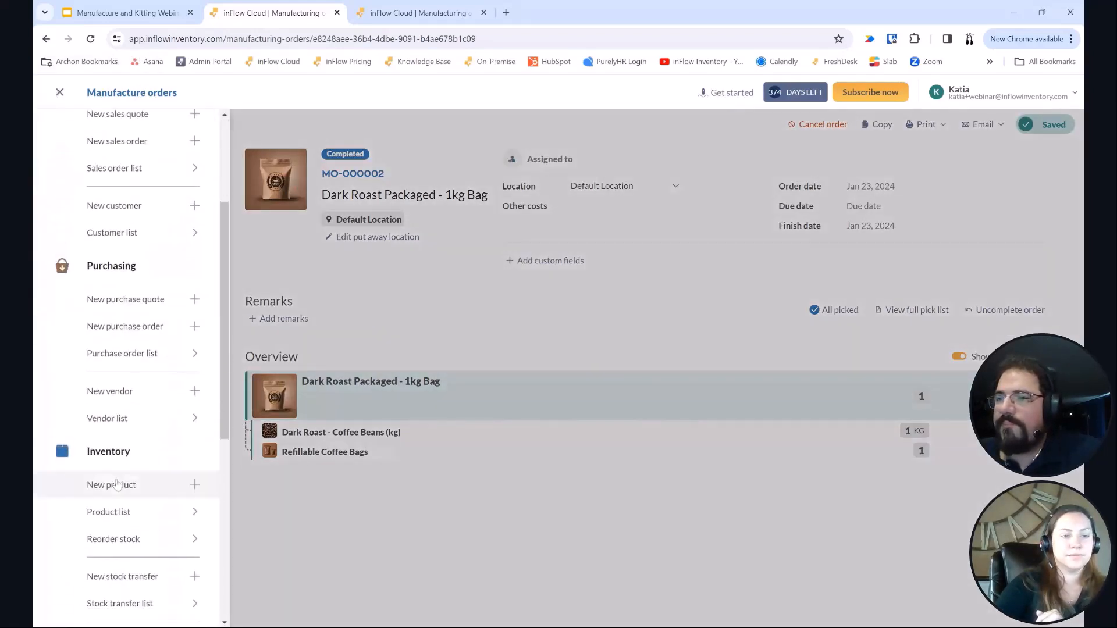
click(122, 515)
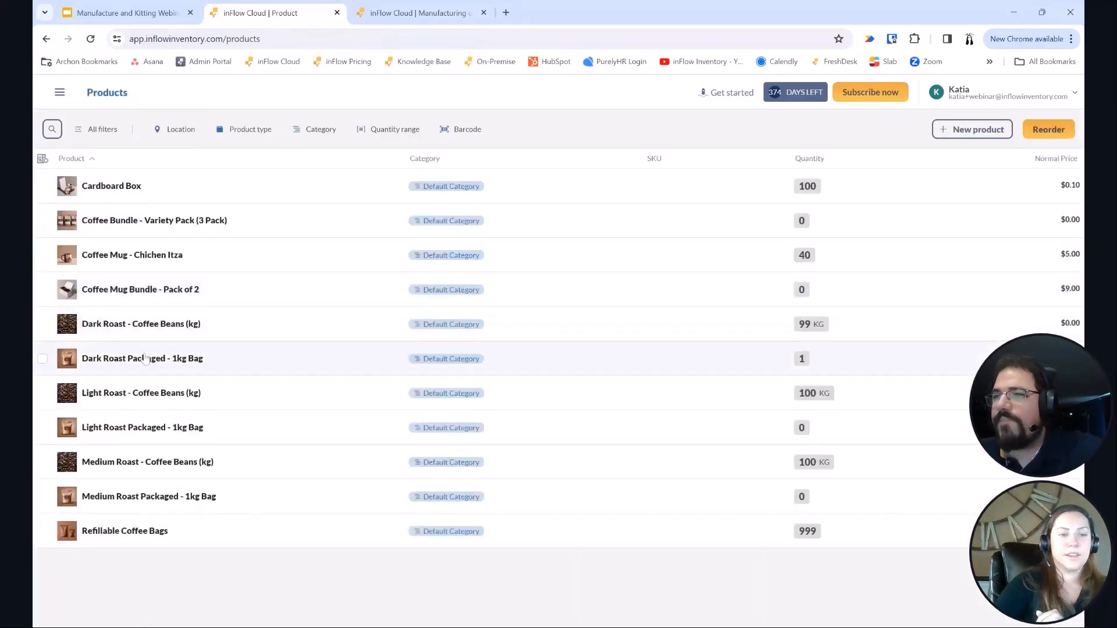
click(146, 359)
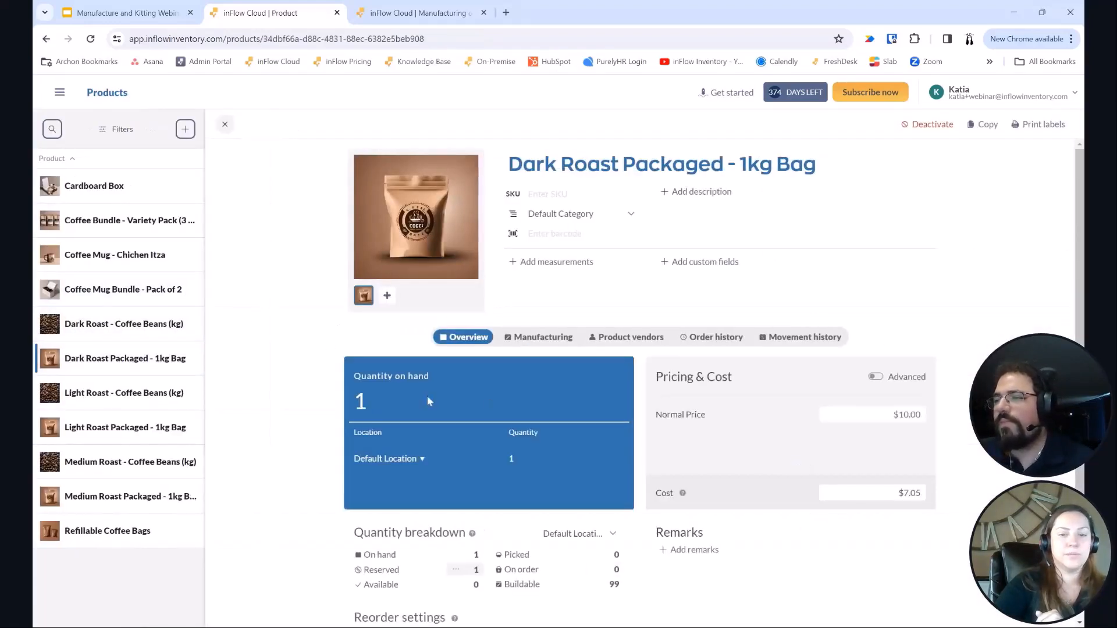
scroll(428, 399, down, 2)
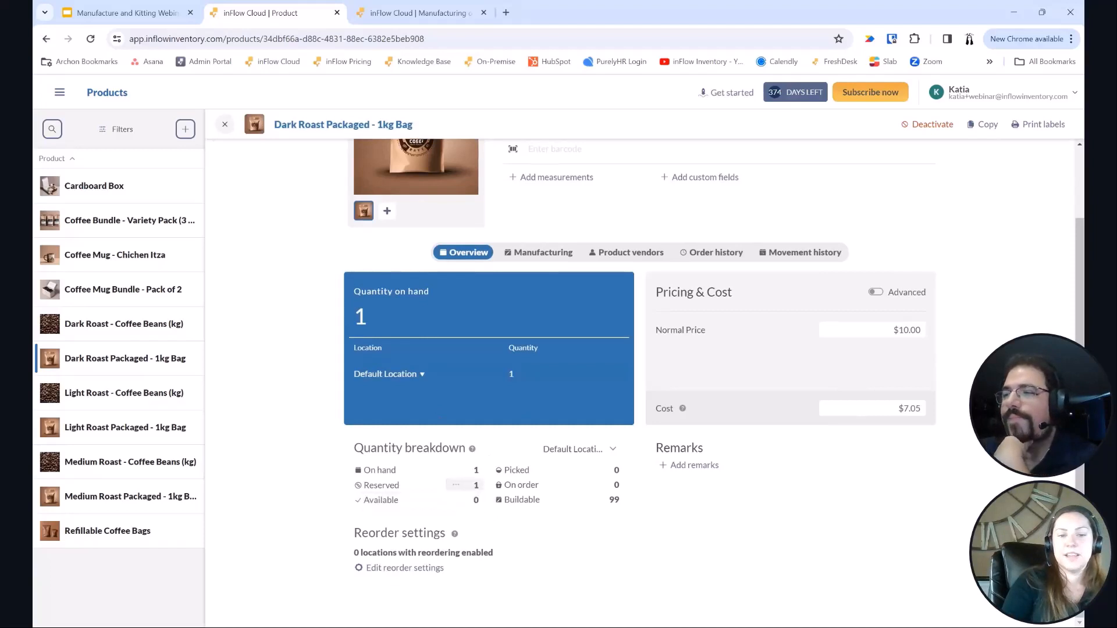
mouse_move(466, 489)
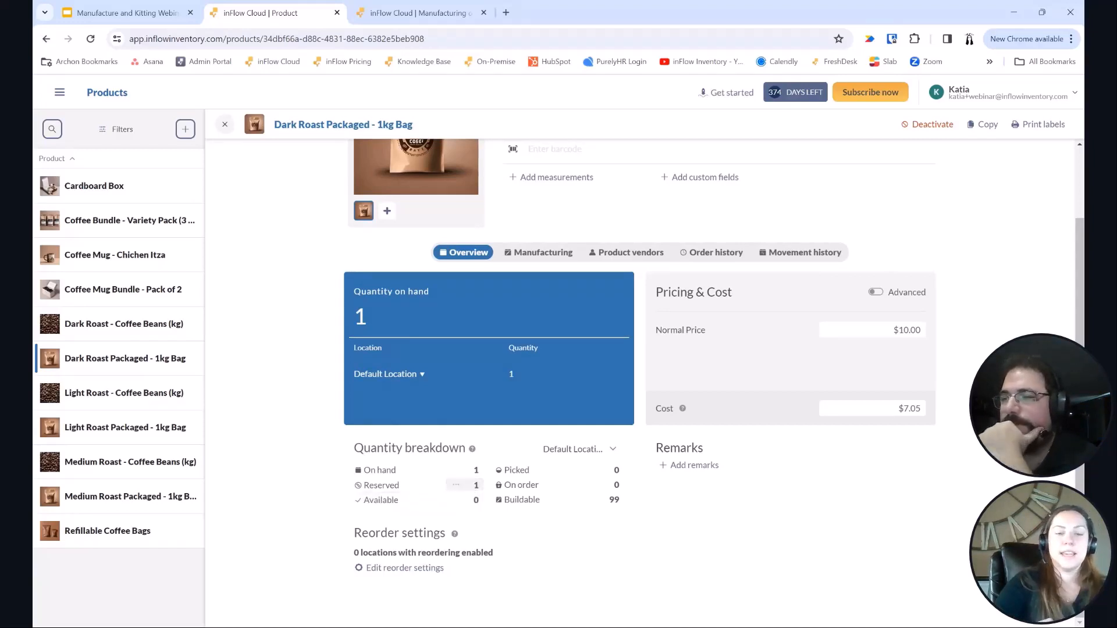
drag(495, 500, 629, 507)
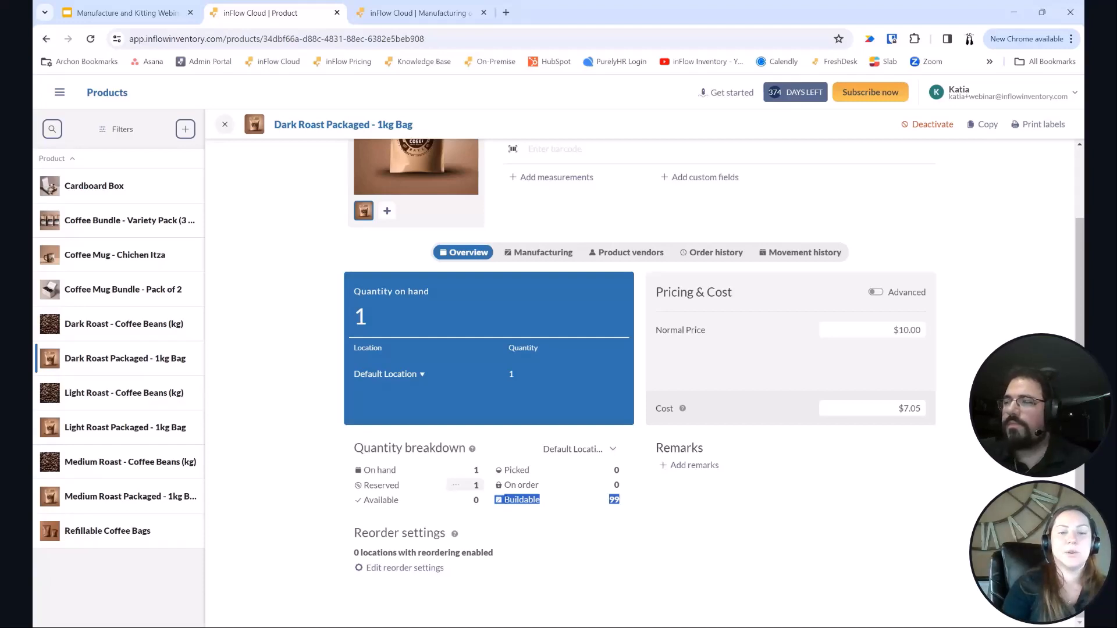
scroll(597, 520, up, 2)
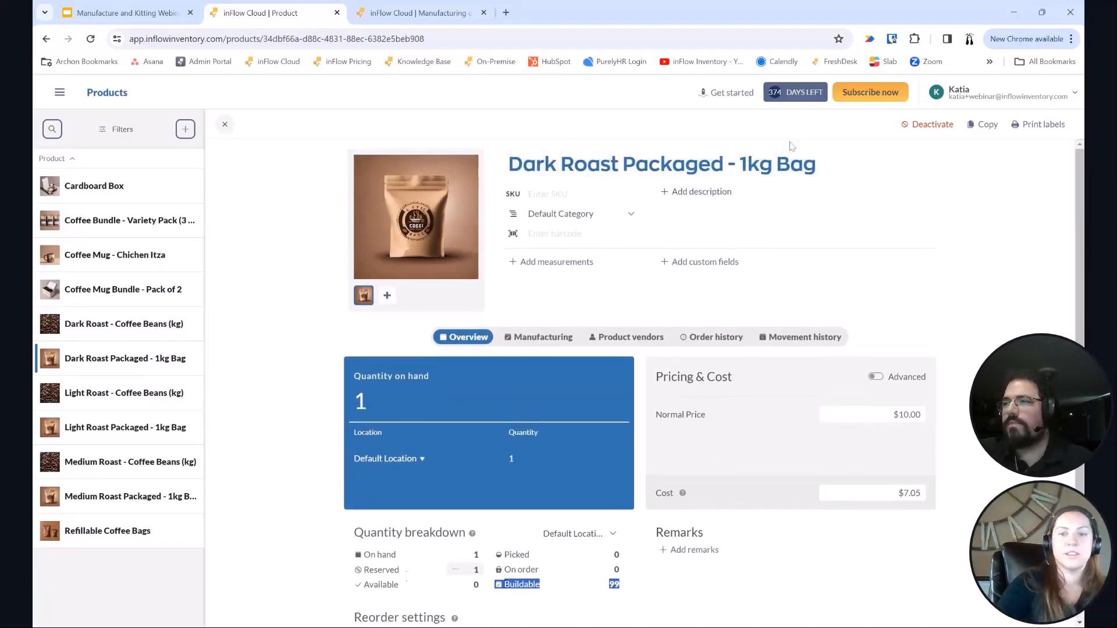
scroll(678, 367, down, 2)
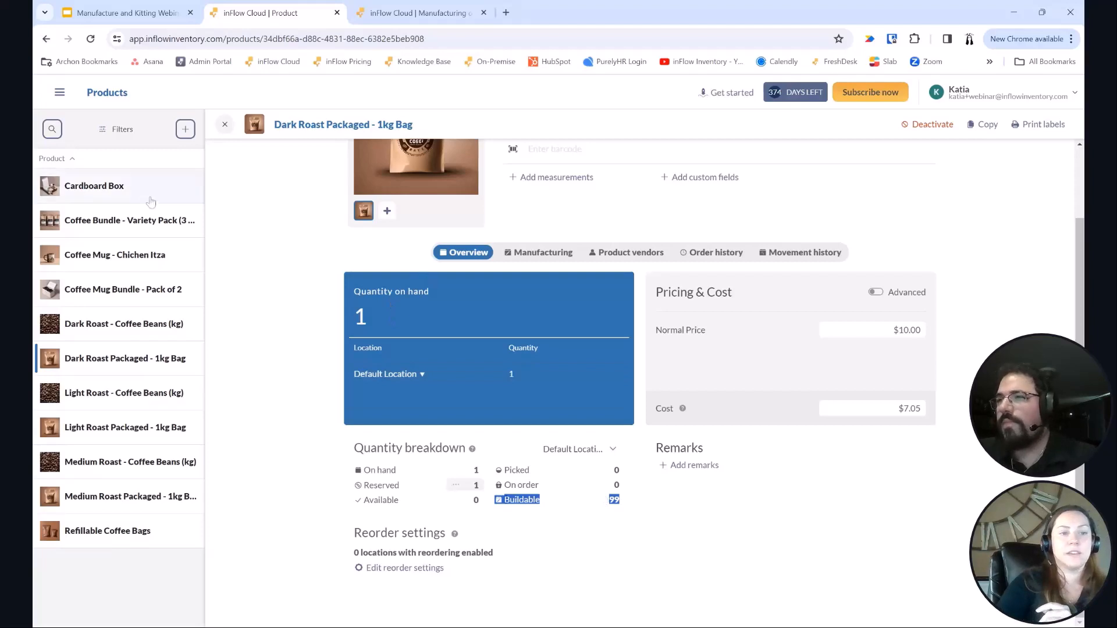
Step: Examine the quantity breakdown and component list of Coffee Bundle - Variety Pack (3 Pack)
click(121, 223)
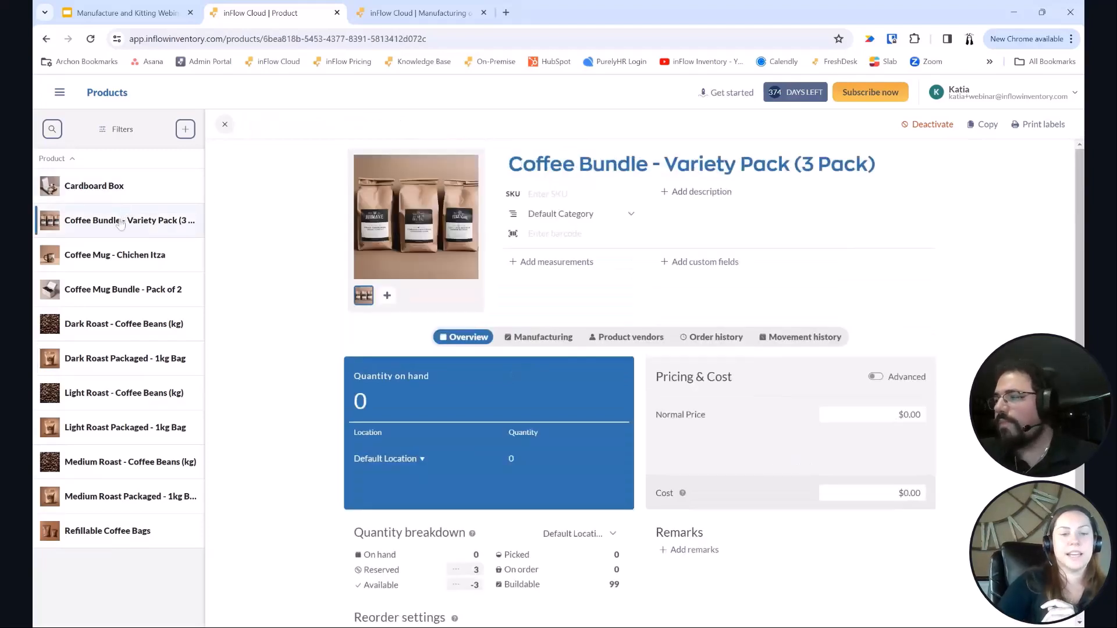
scroll(568, 419, down, 2)
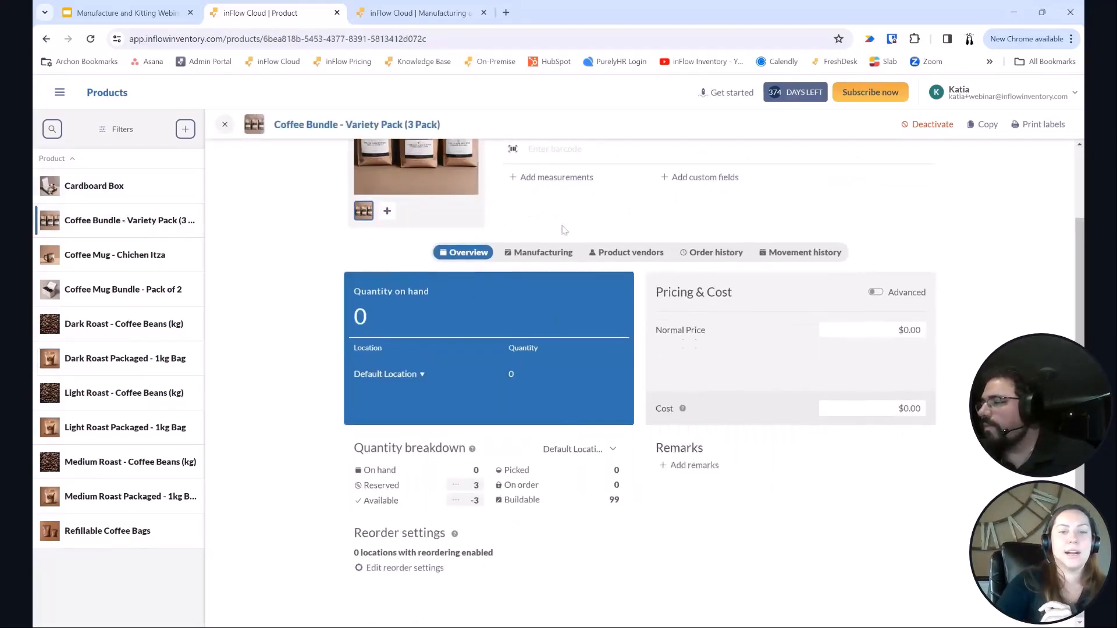
click(538, 253)
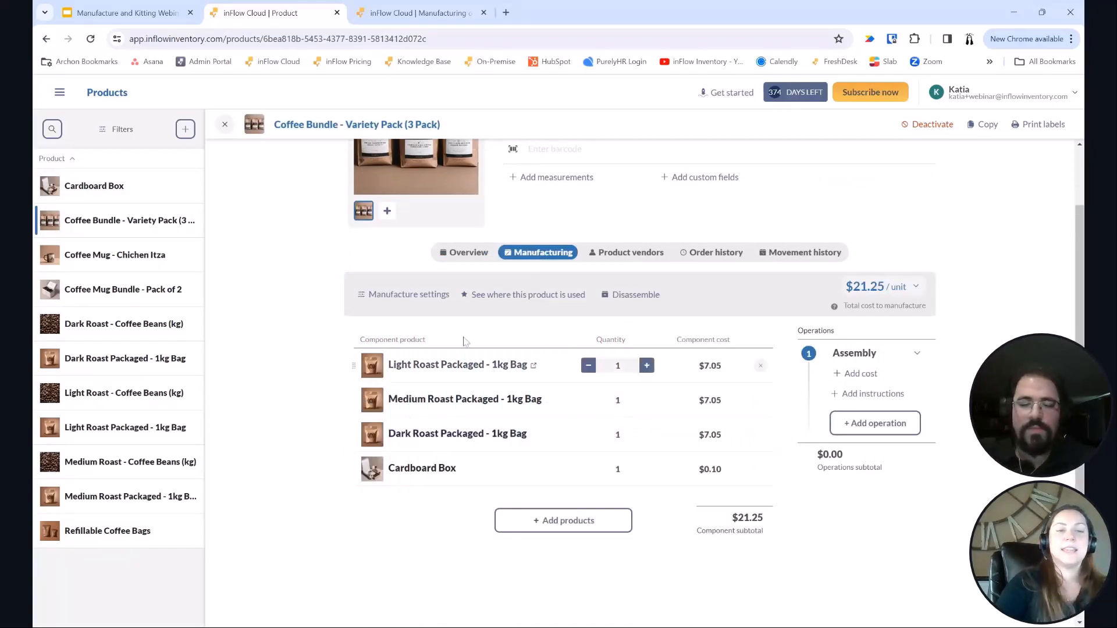
Step: Review the manufacture settings of Coffee Bundle - Variety Pack (3 Pack) without changes, and examine its overview and quantity breakdown
click(404, 296)
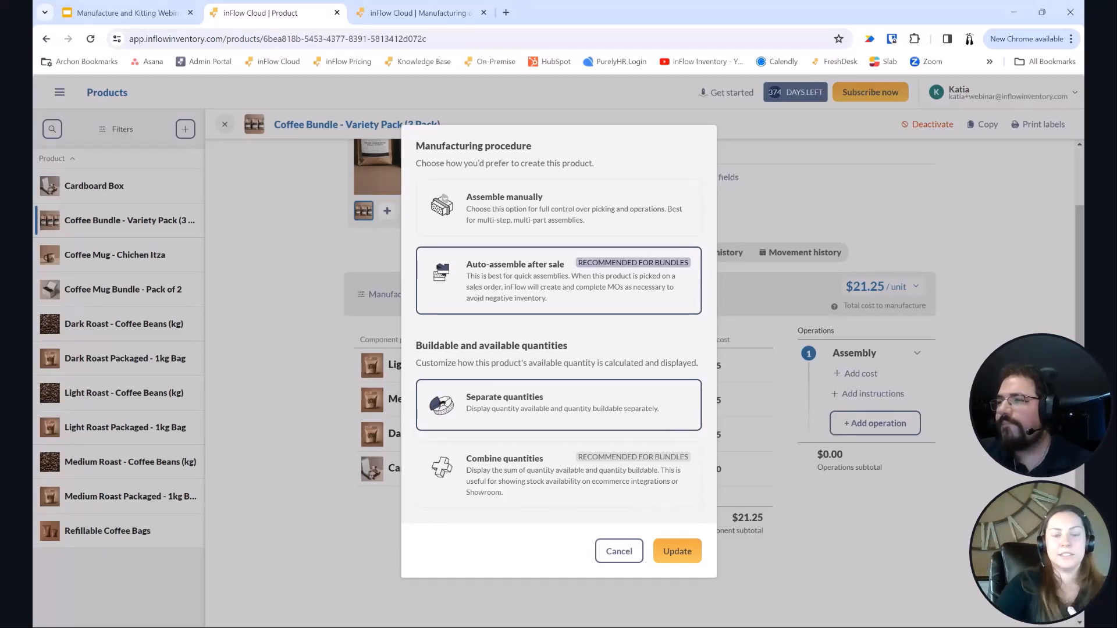
click(616, 553)
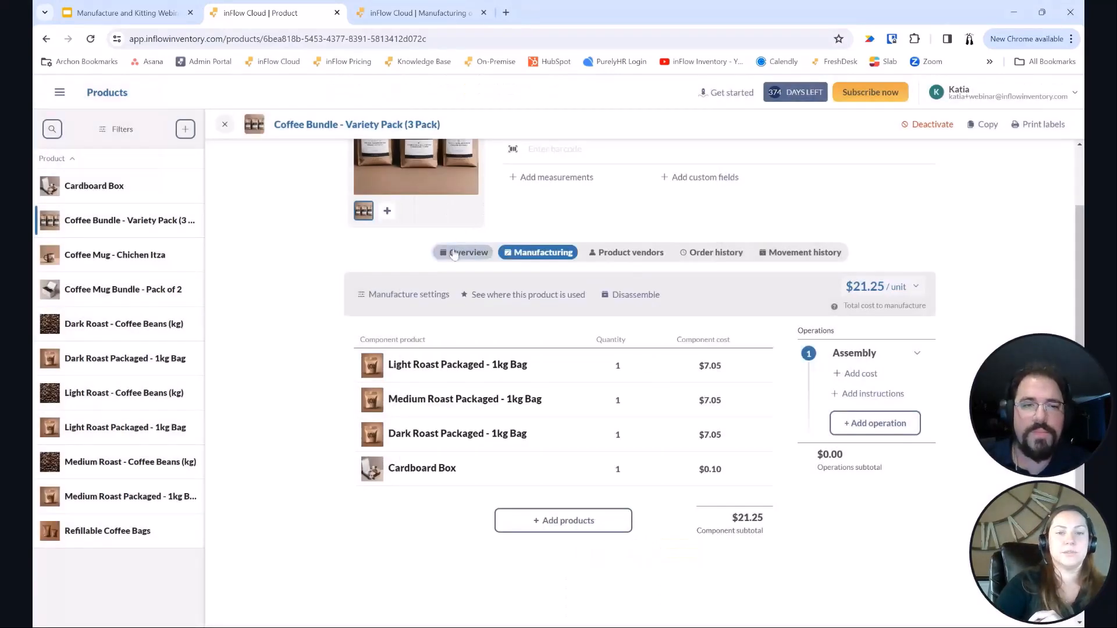
click(455, 251)
scroll(215, 454, down, 2)
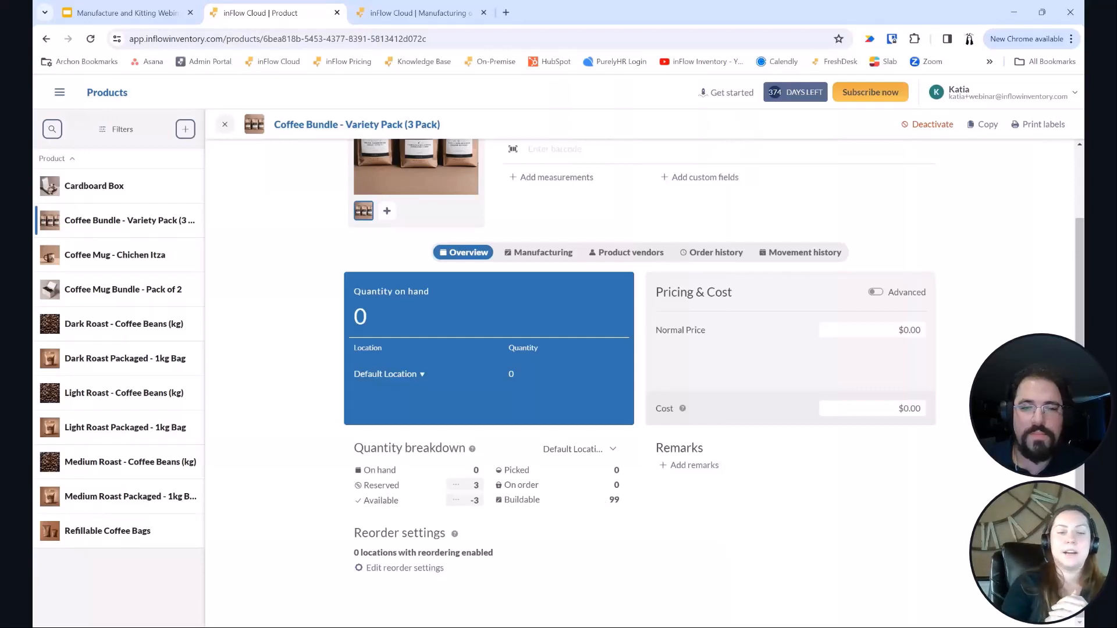
scroll(750, 188, up, 2)
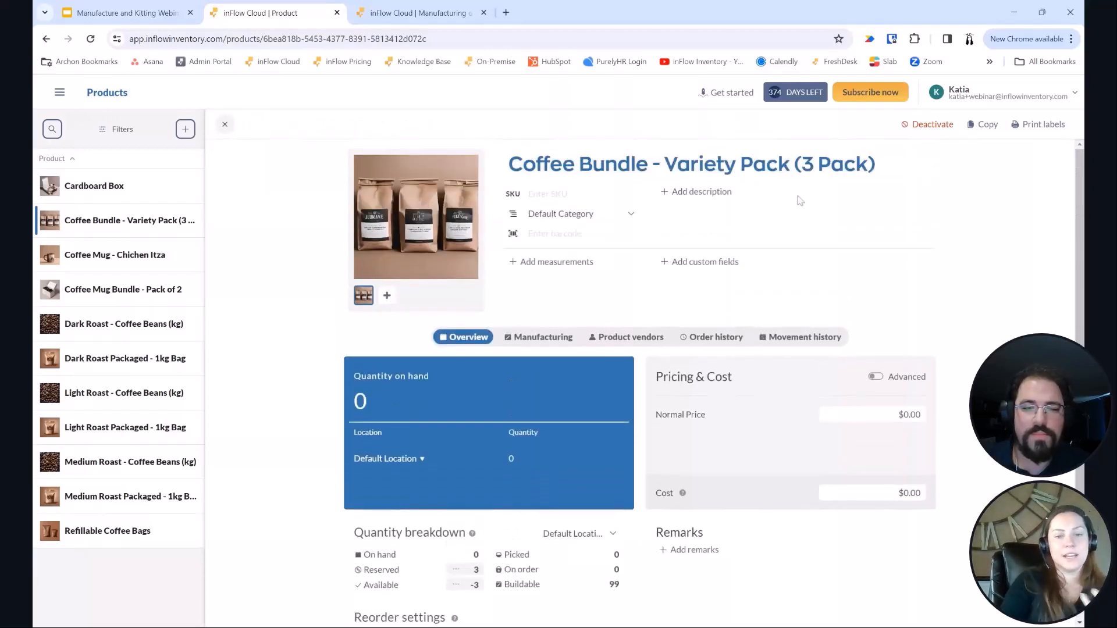
scroll(745, 275, down, 2)
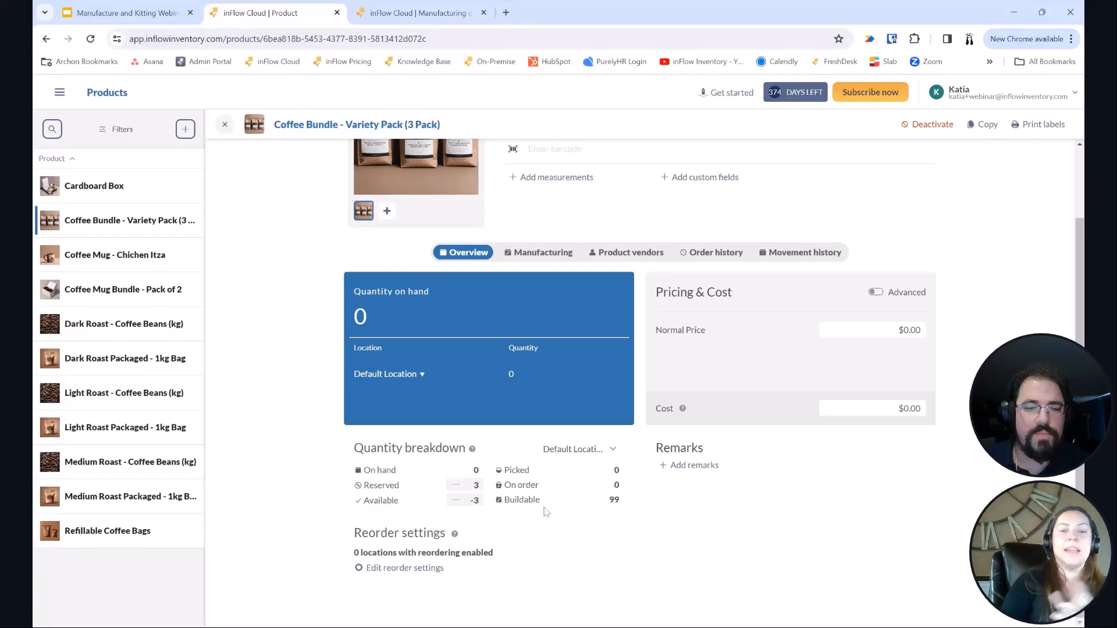
Step: Set the bundle's buildable and available quantities to Combine quantities, and check the quantity breakdown in its overview
click(538, 252)
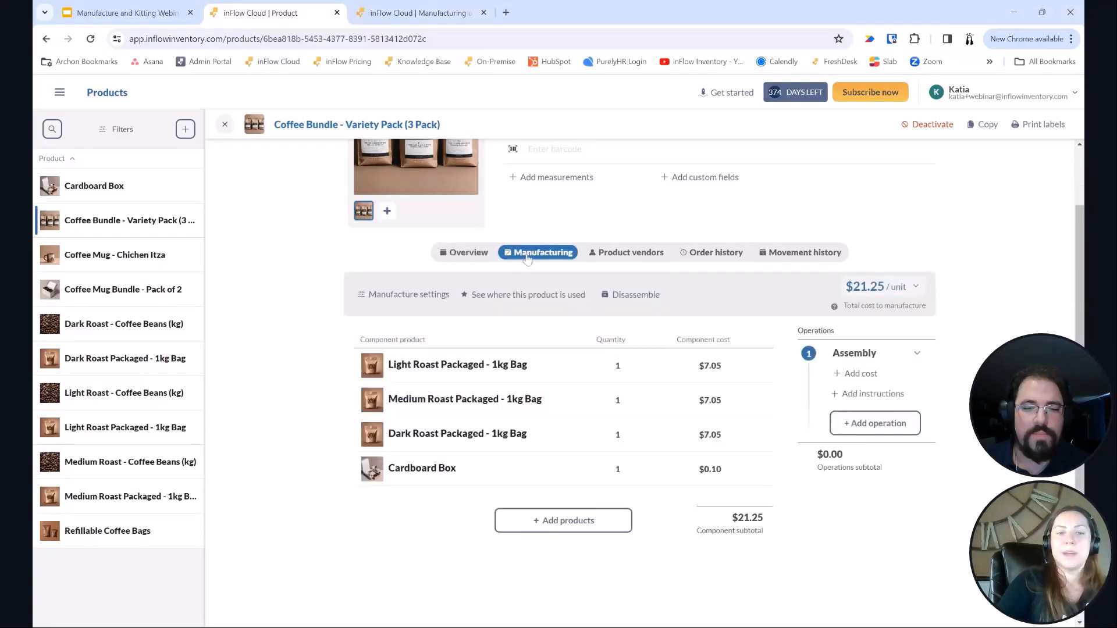
click(416, 295)
click(509, 457)
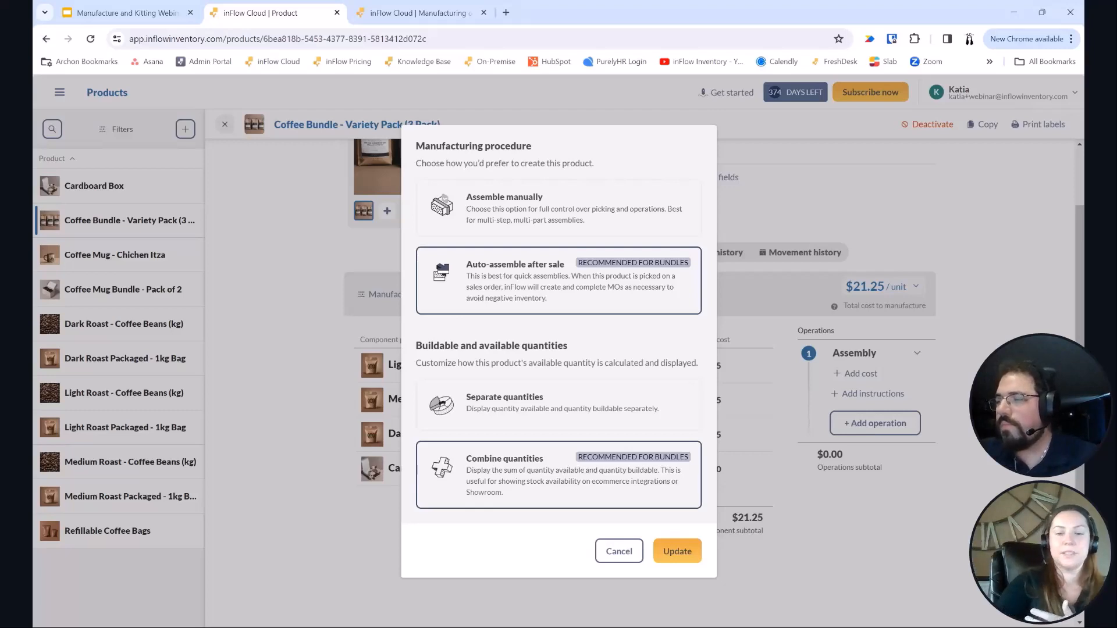
click(672, 552)
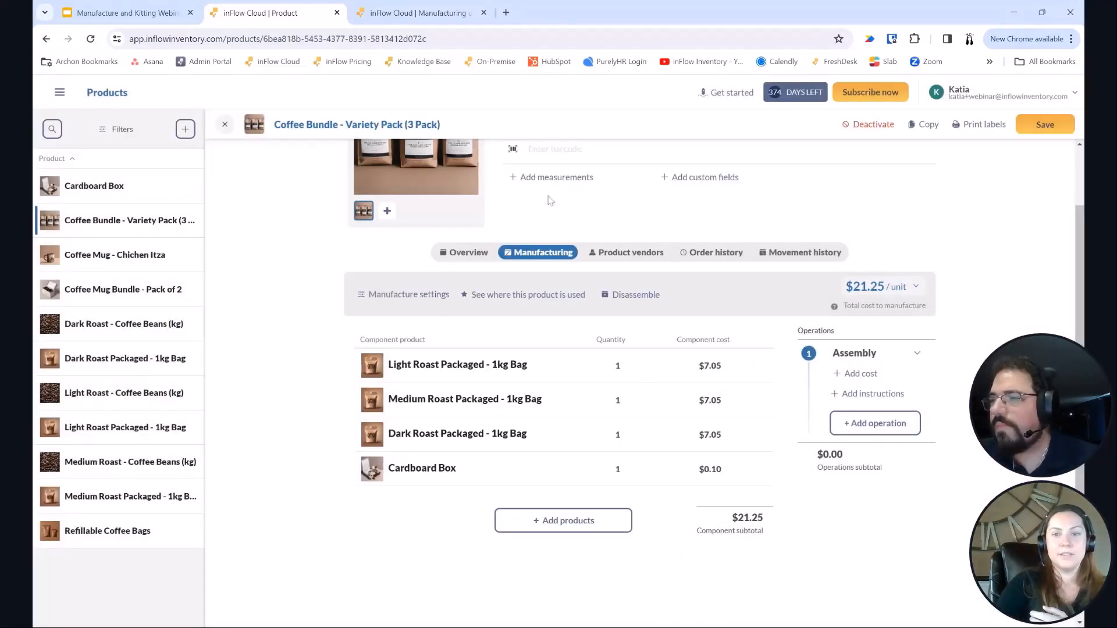
click(466, 253)
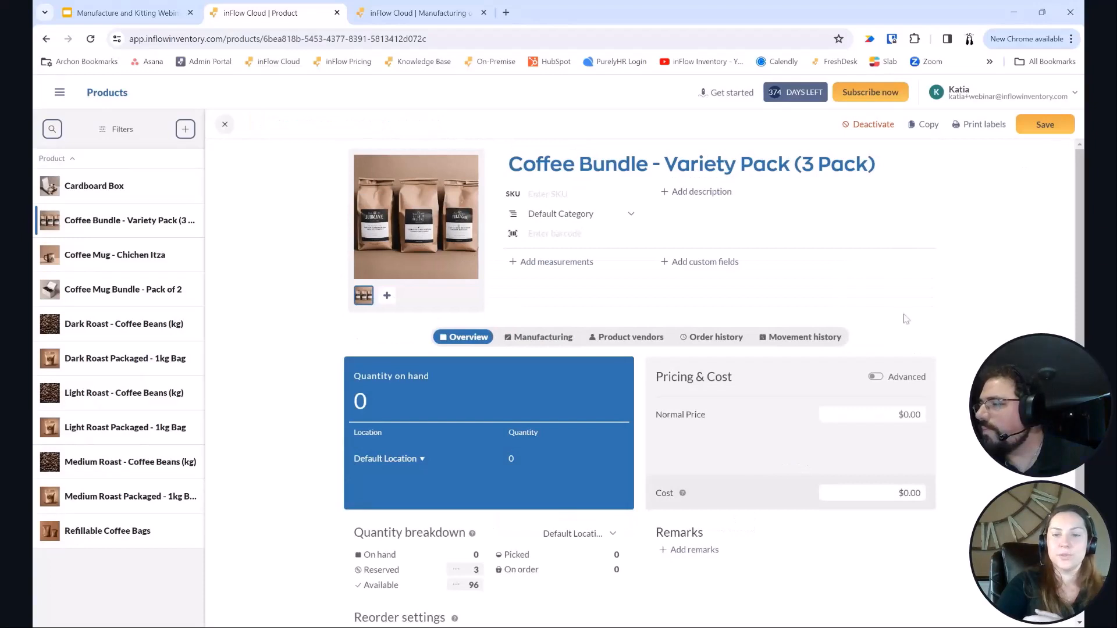
scroll(906, 318, down, 2)
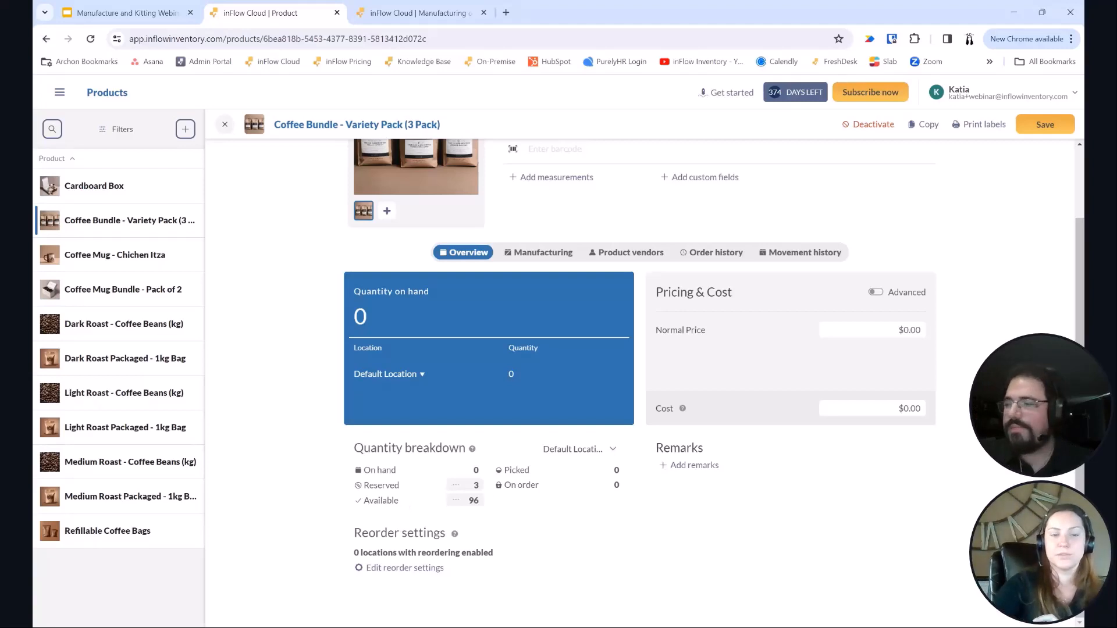
mouse_move(458, 508)
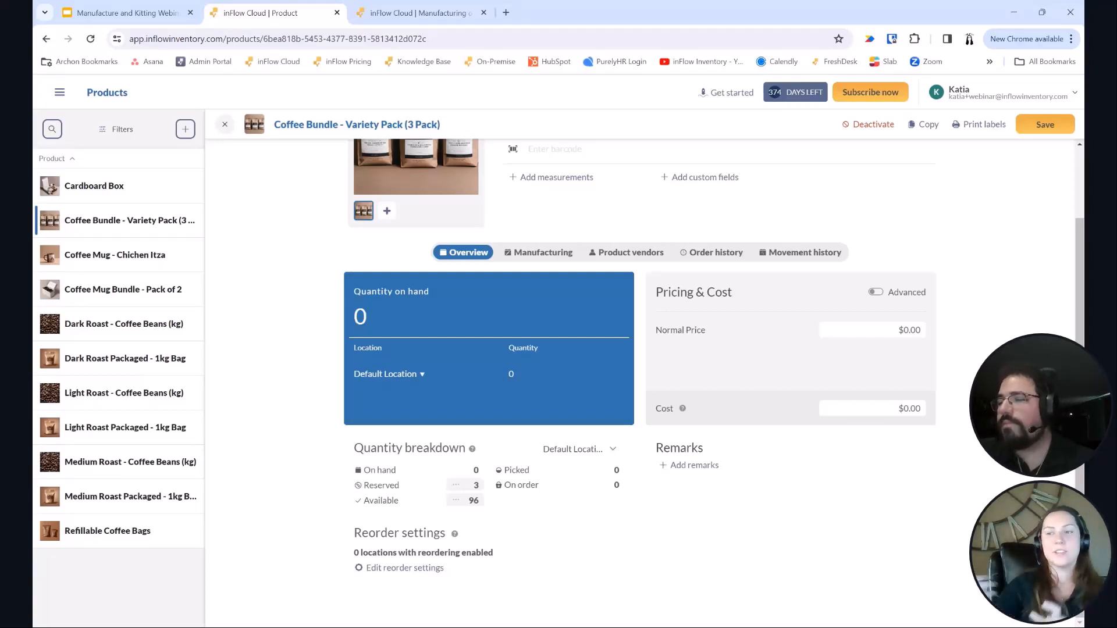
Step: Review the bundle's manufacturing procedure and quantity display options again, leaving them as they are
click(527, 257)
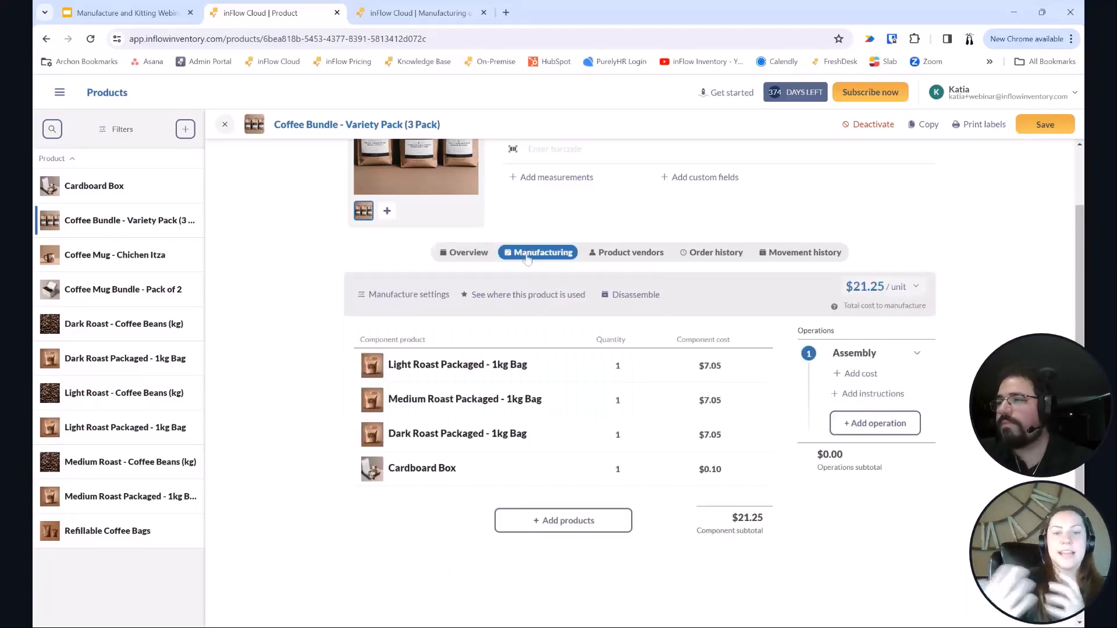
click(399, 302)
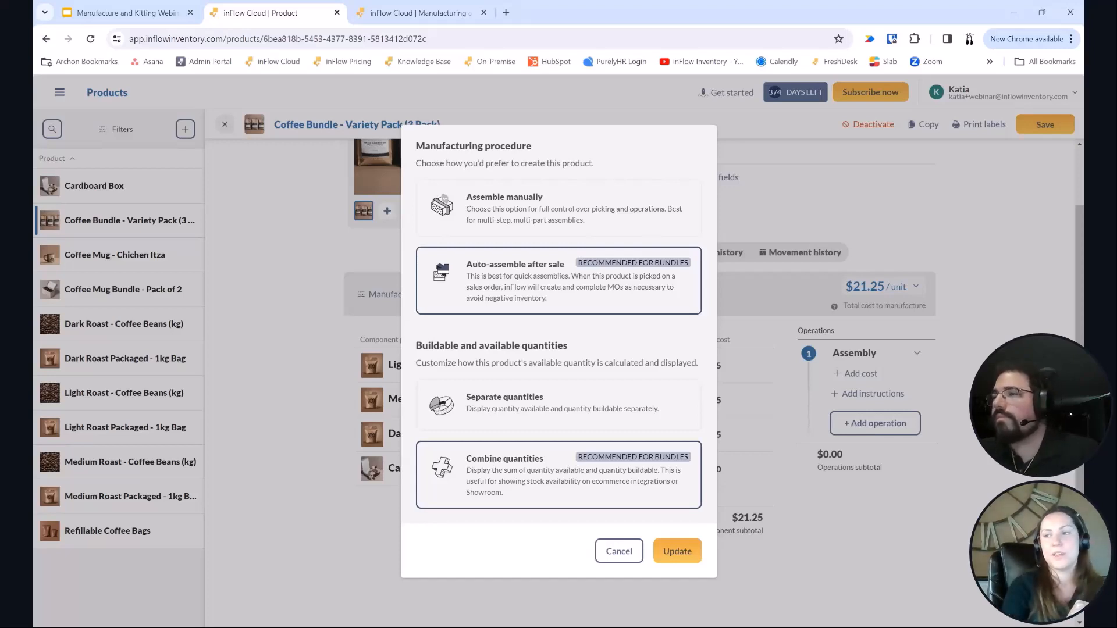
click(610, 553)
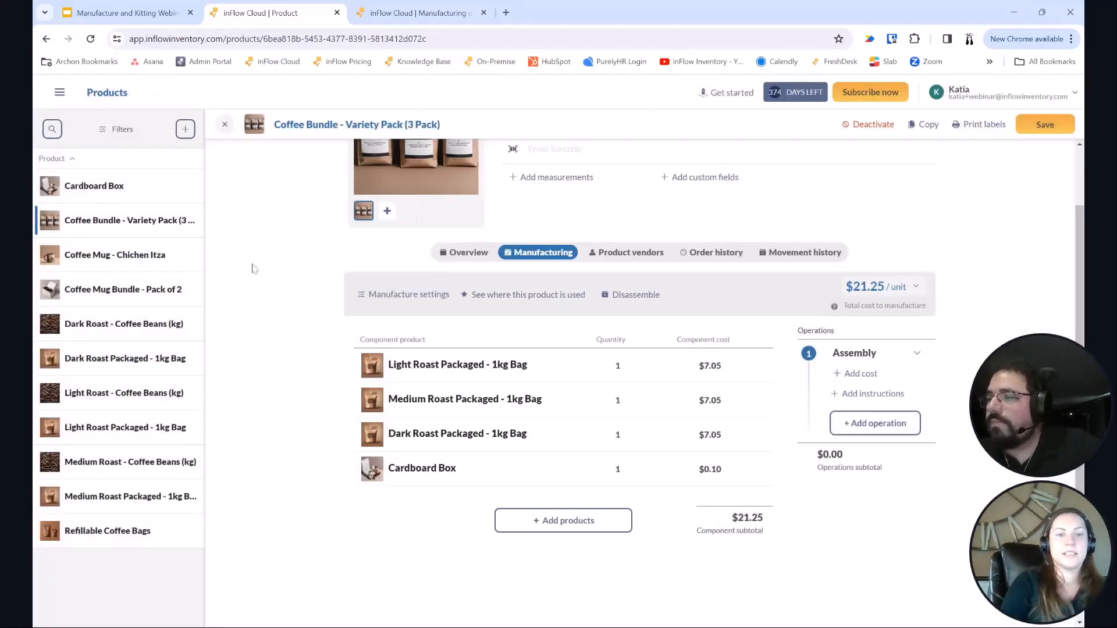
scroll(253, 278, up, 2)
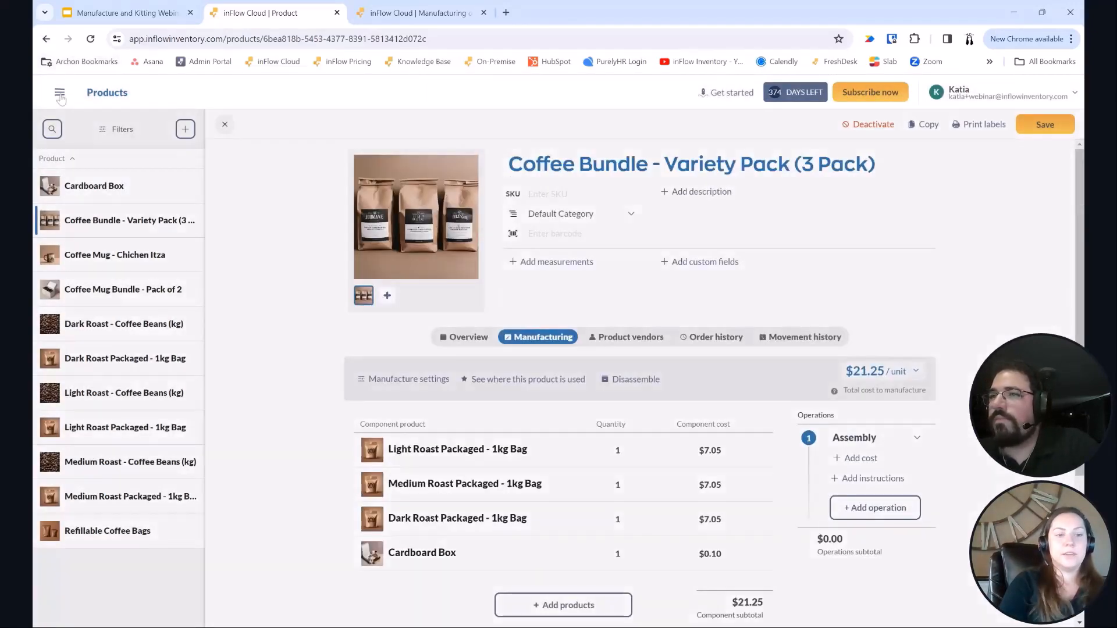
Step: Start a new manufacture order, saving the pending changes to Coffee Bundle - Variety Pack (3 Pack)
click(60, 94)
scroll(137, 468, down, 5)
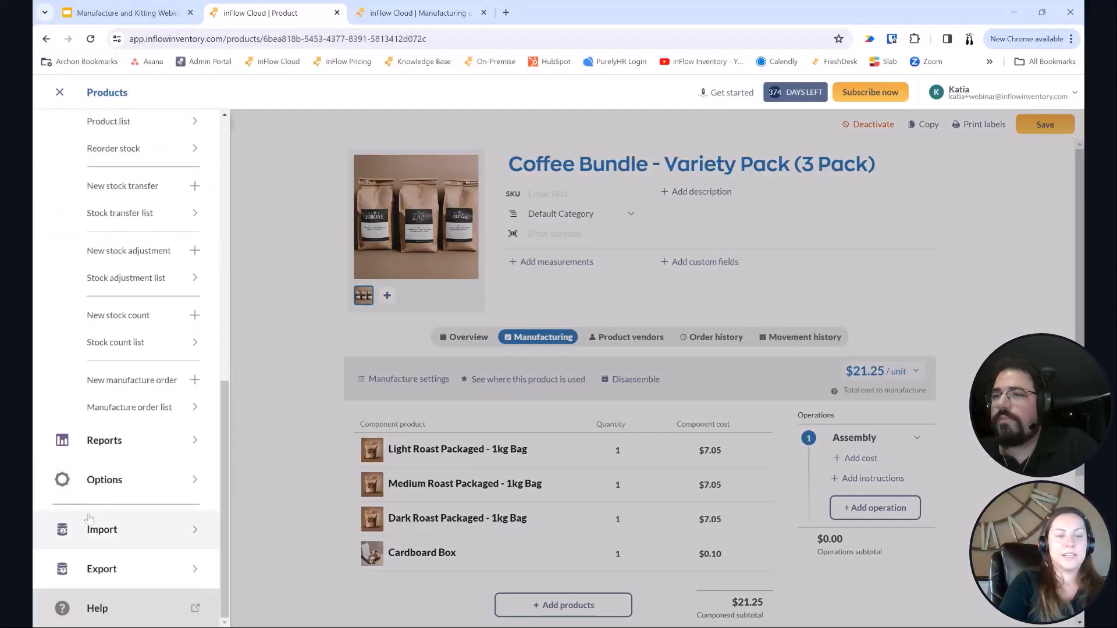
click(161, 384)
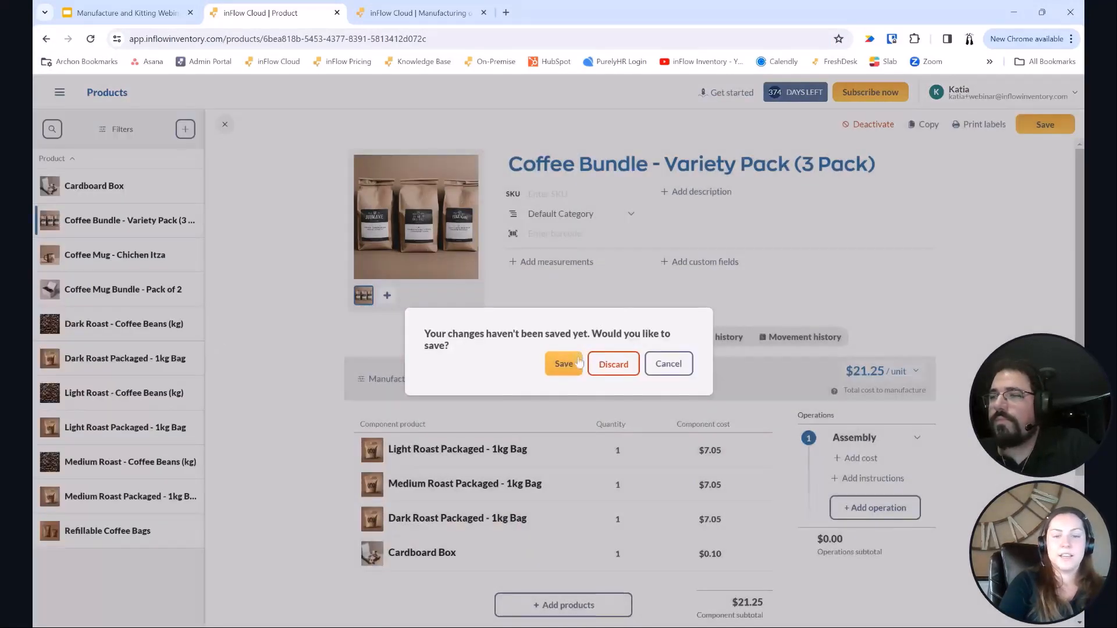
click(563, 364)
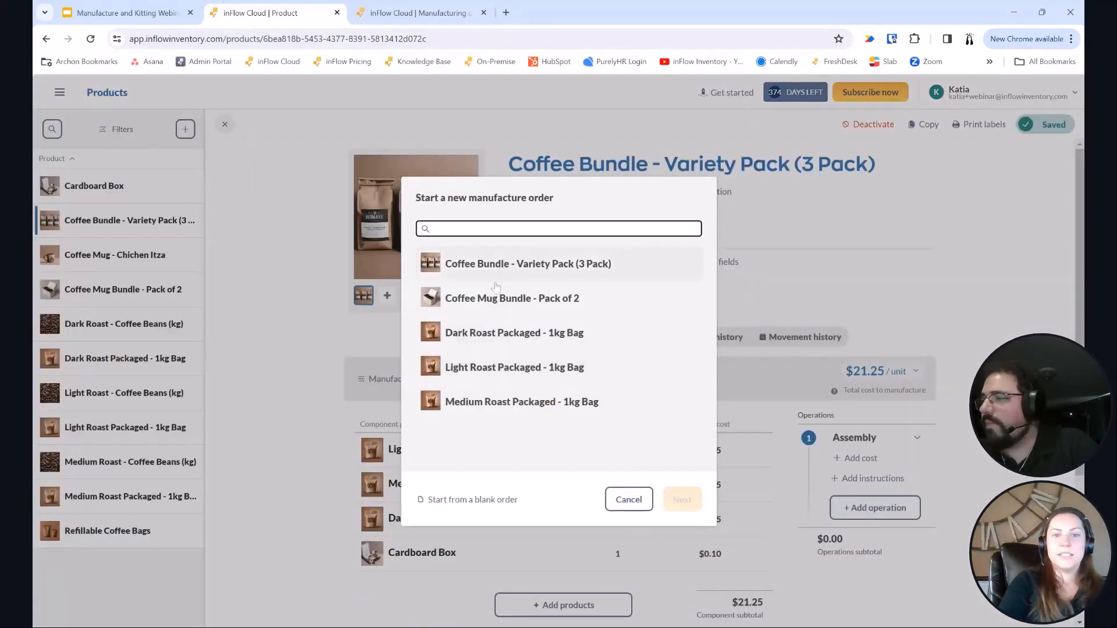
Step: Create a manufacture order for 1 Coffee Bundle - Variety Pack (3 Pack) at the Default Location and complete it
click(557, 267)
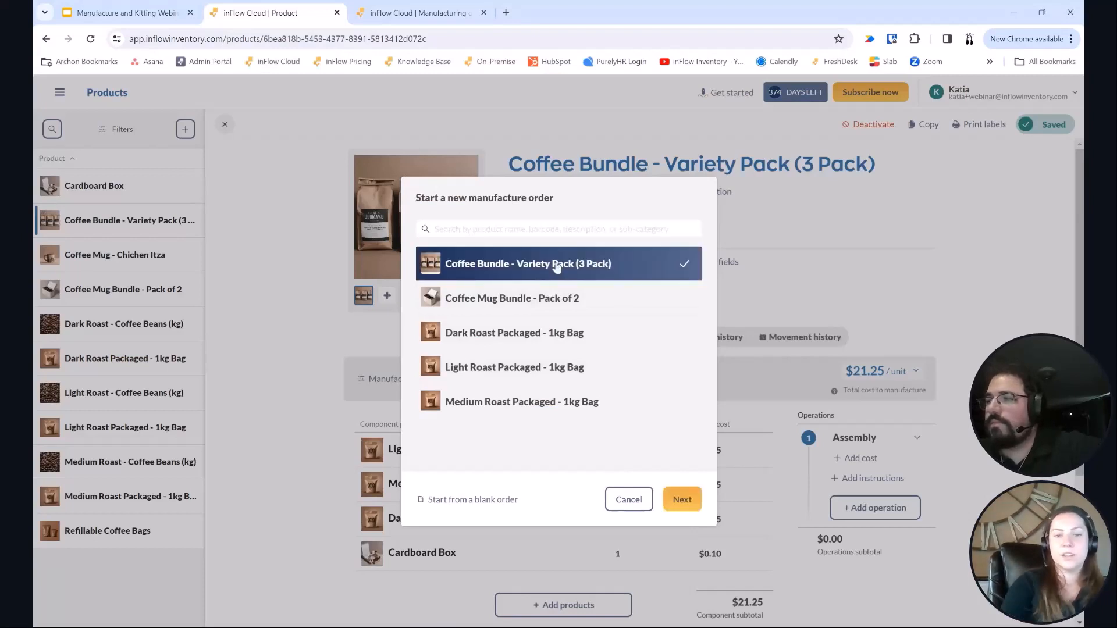
click(676, 511)
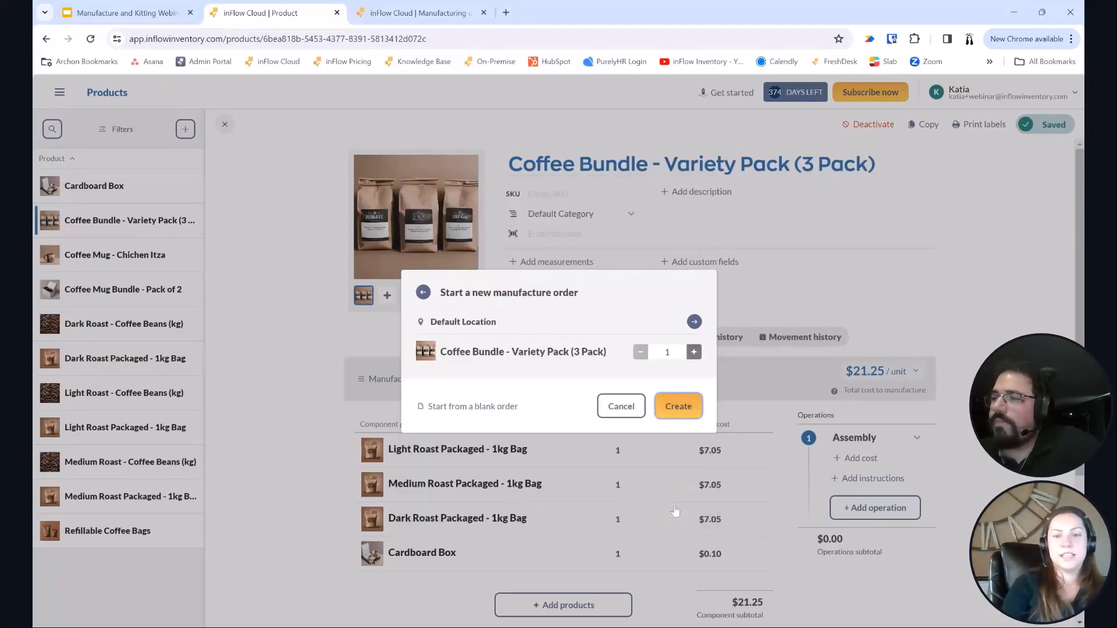
click(681, 410)
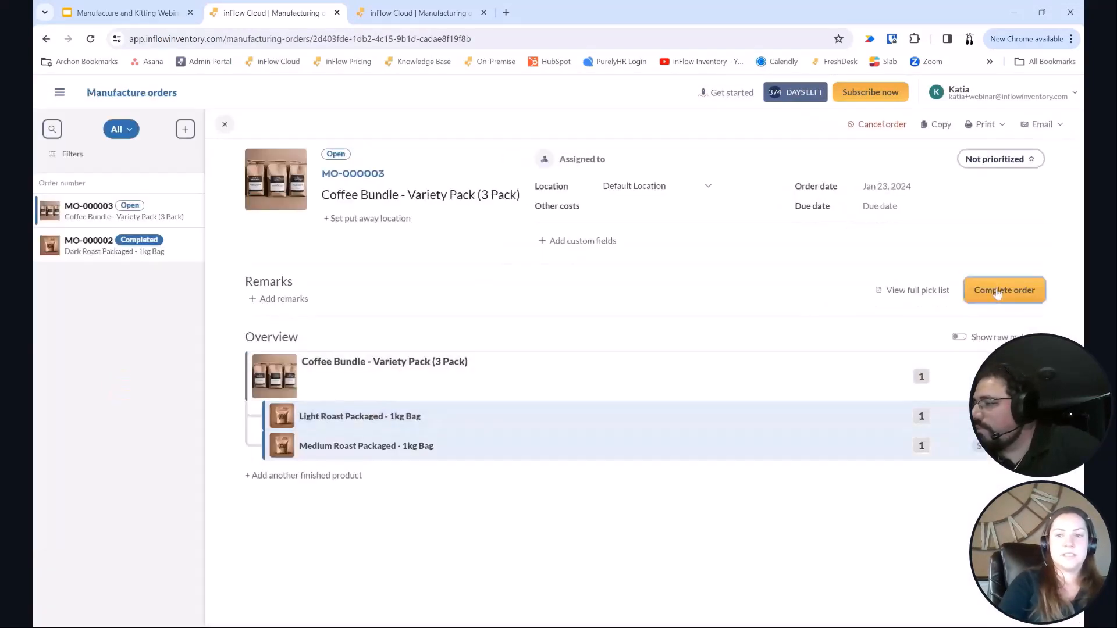
click(996, 292)
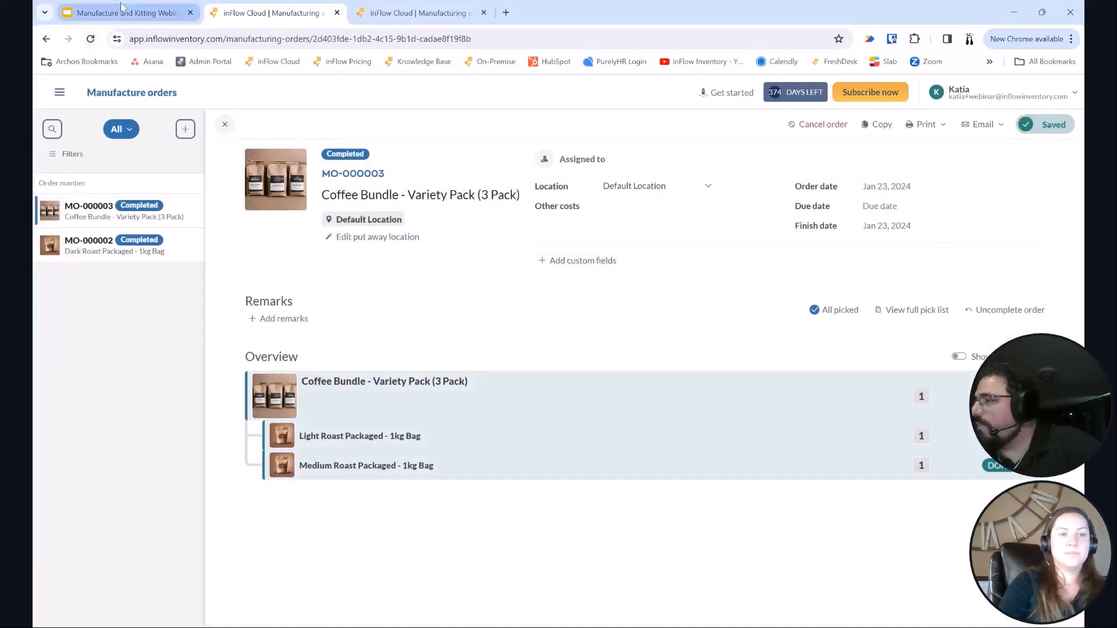
Step: Return to the bundle's product record, then open the first unfulfilled sales order from the sales order list in a new browser tab
click(46, 39)
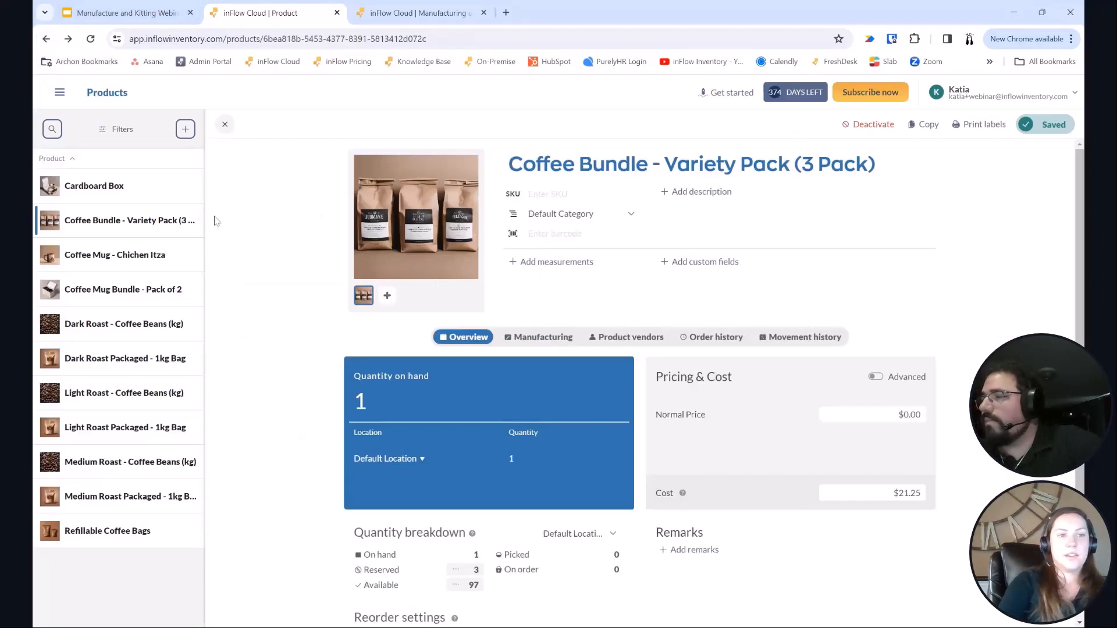
click(59, 92)
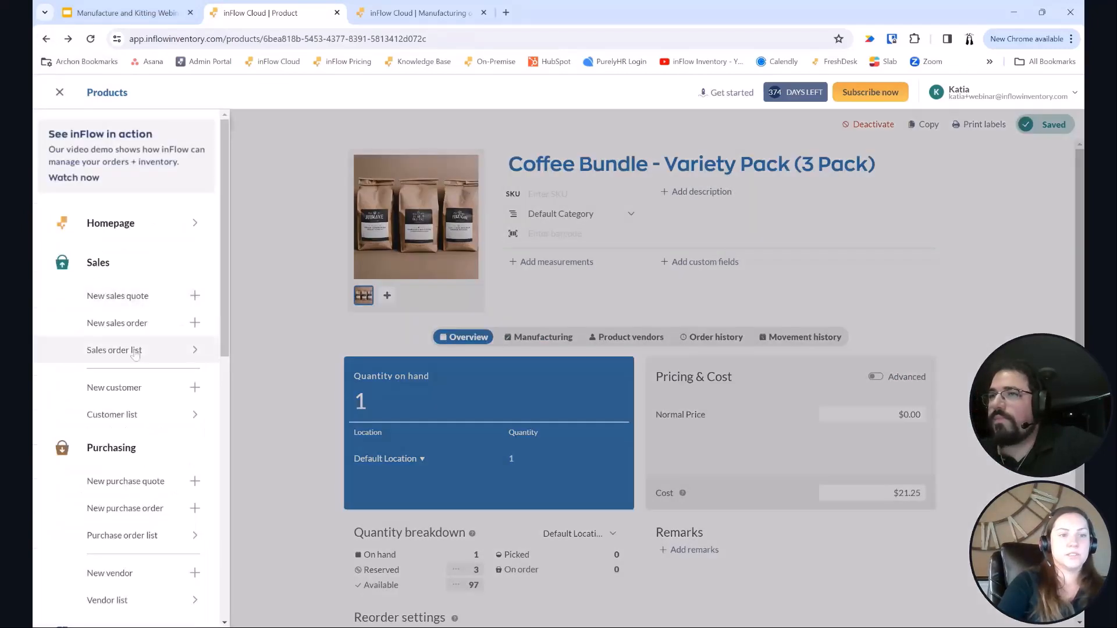
middle_click(138, 351)
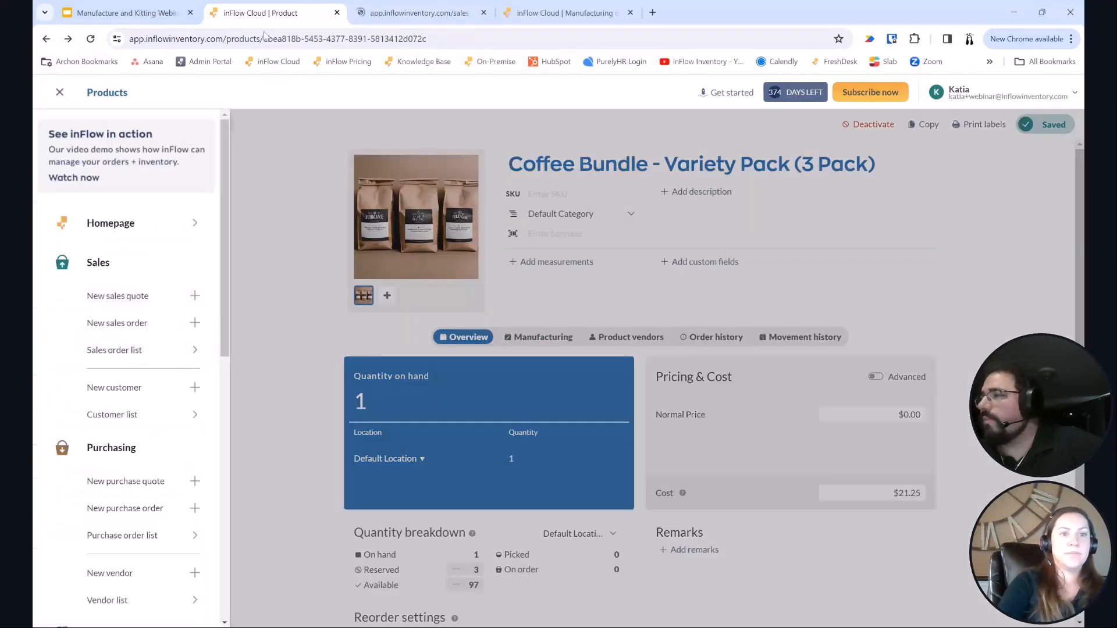
click(405, 13)
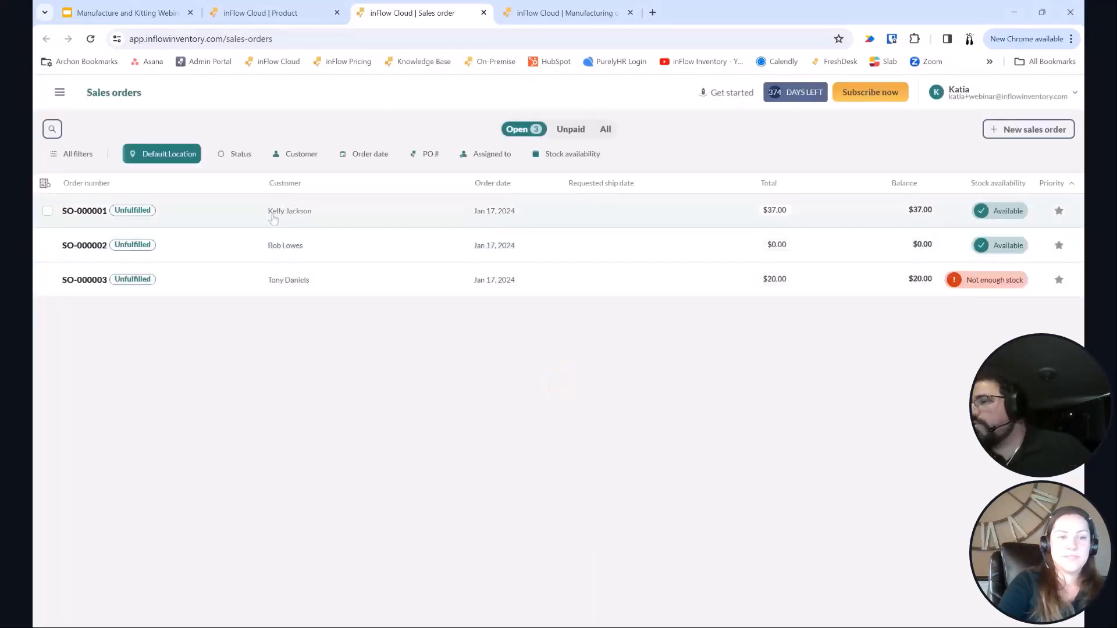
click(244, 219)
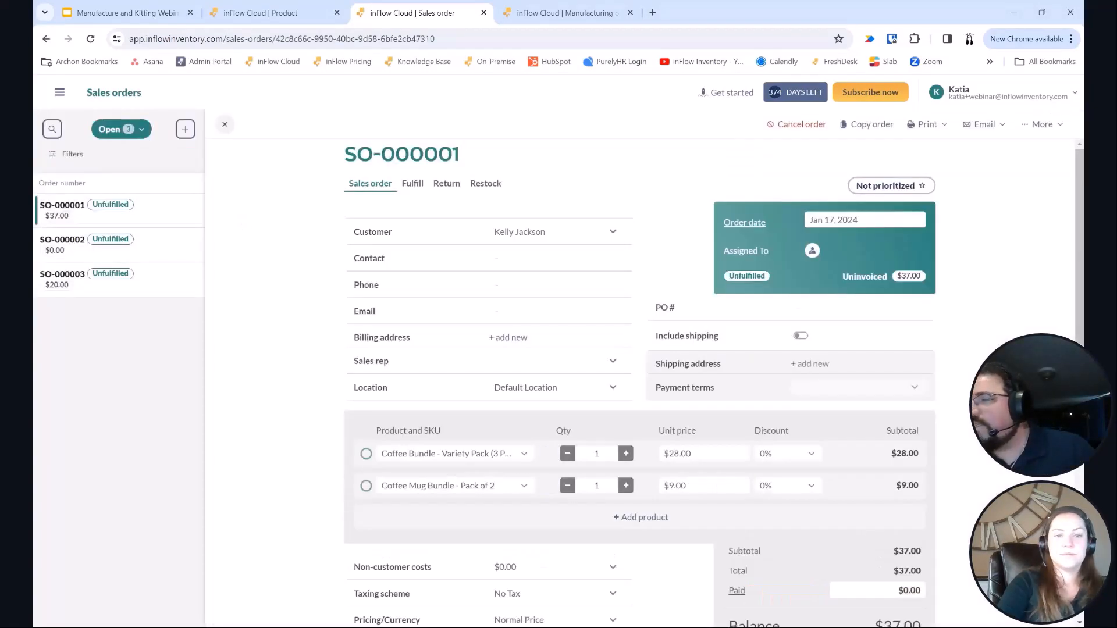
Step: Remove Coffee Mug Bundle - Pack of 2 from the sales order and save the order
click(943, 483)
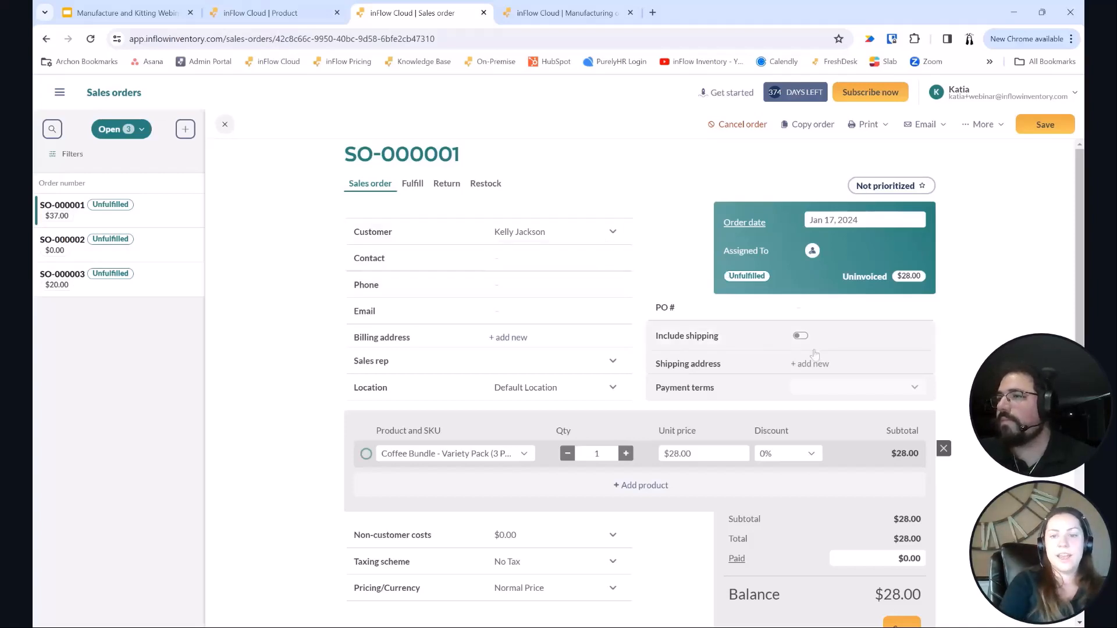
scroll(814, 356, down, 3)
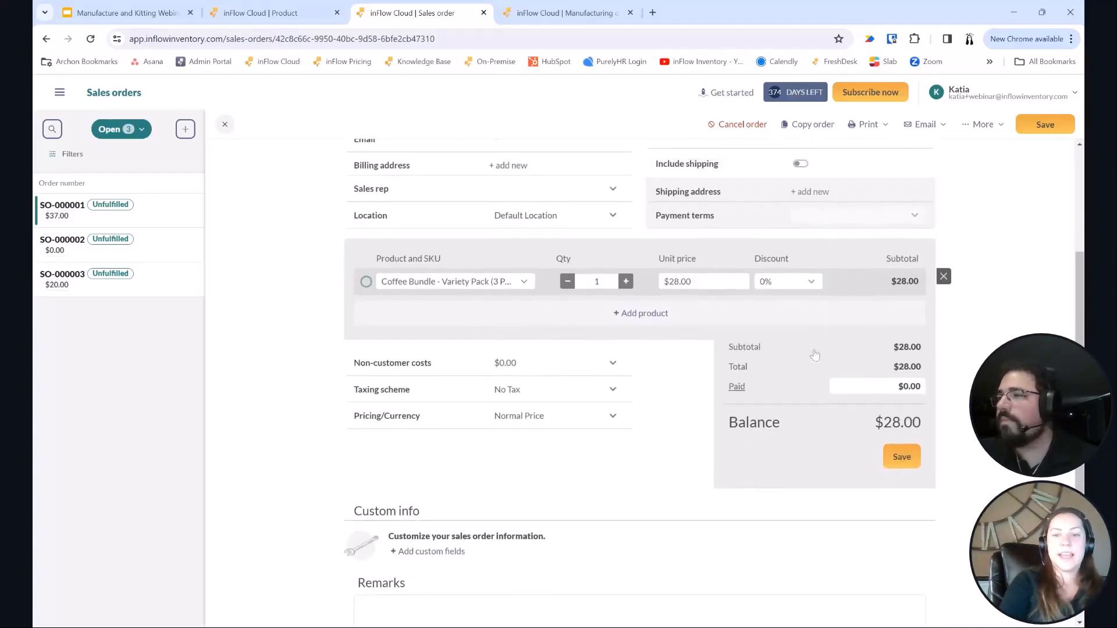
click(902, 457)
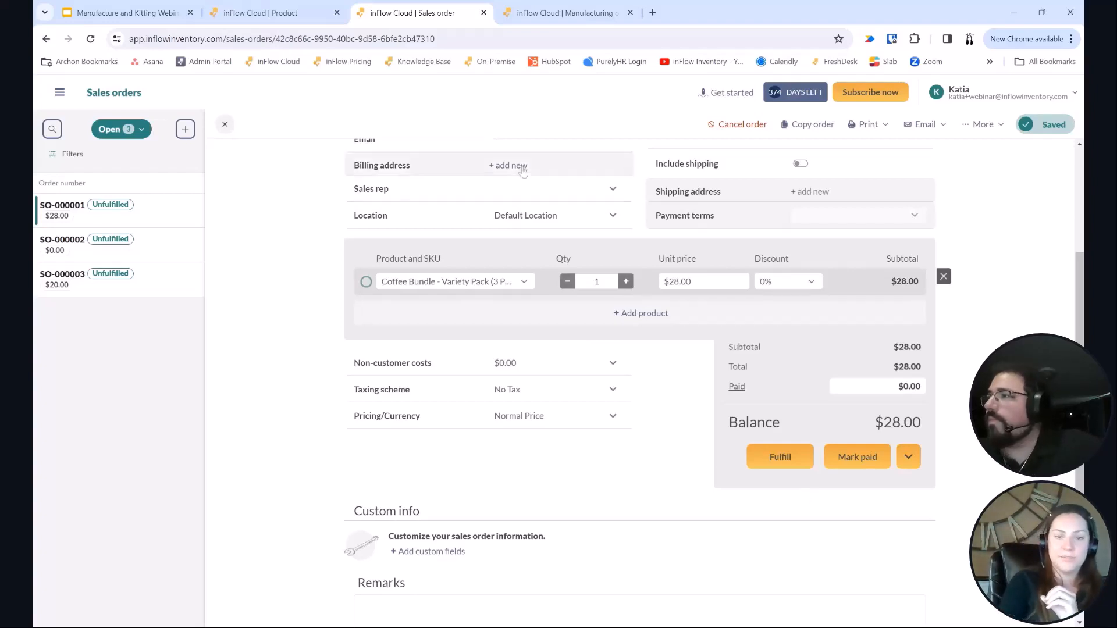
Step: Set the quantity of Coffee Bundle - Variety Pack (3 Pack) to 3, then save and fulfill the sales order
click(596, 282)
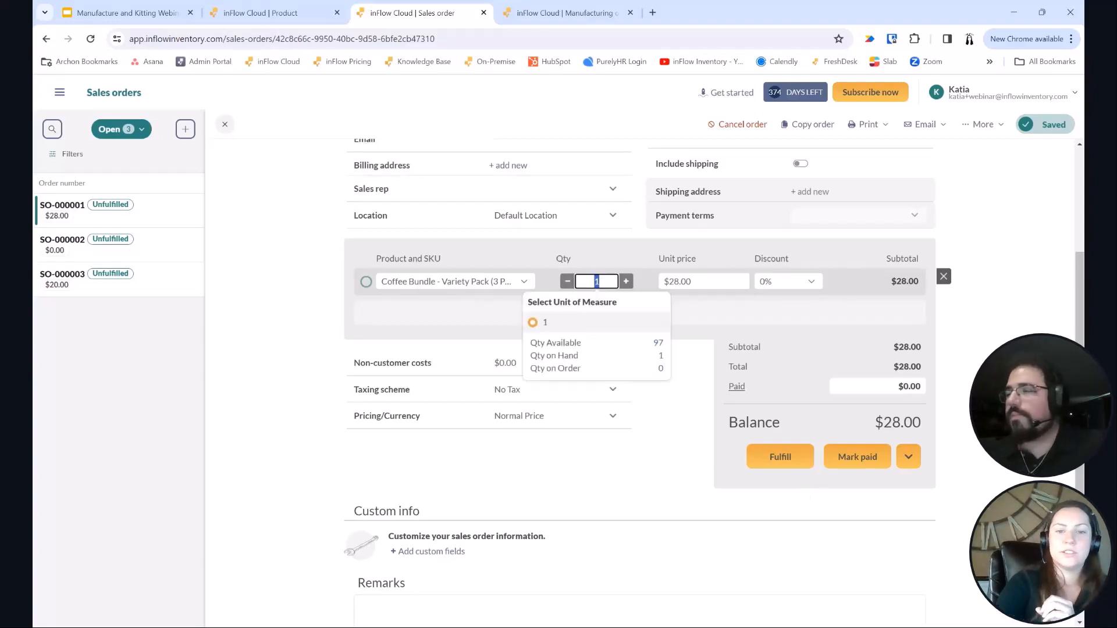
scroll(640, 349, down, 2)
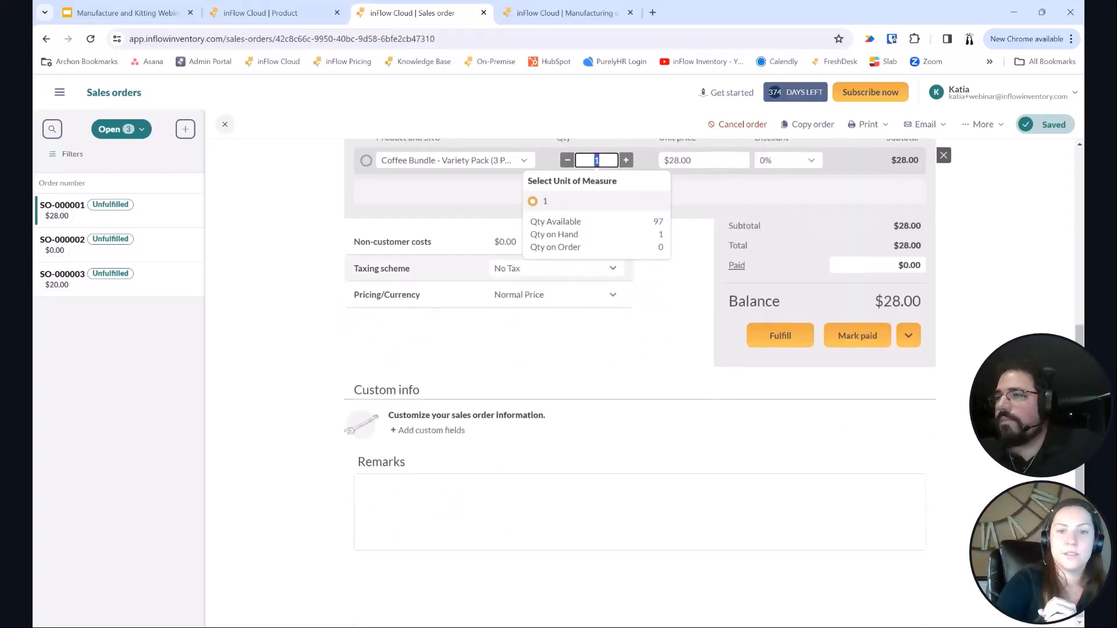
text(3)
scroll(628, 309, up, 2)
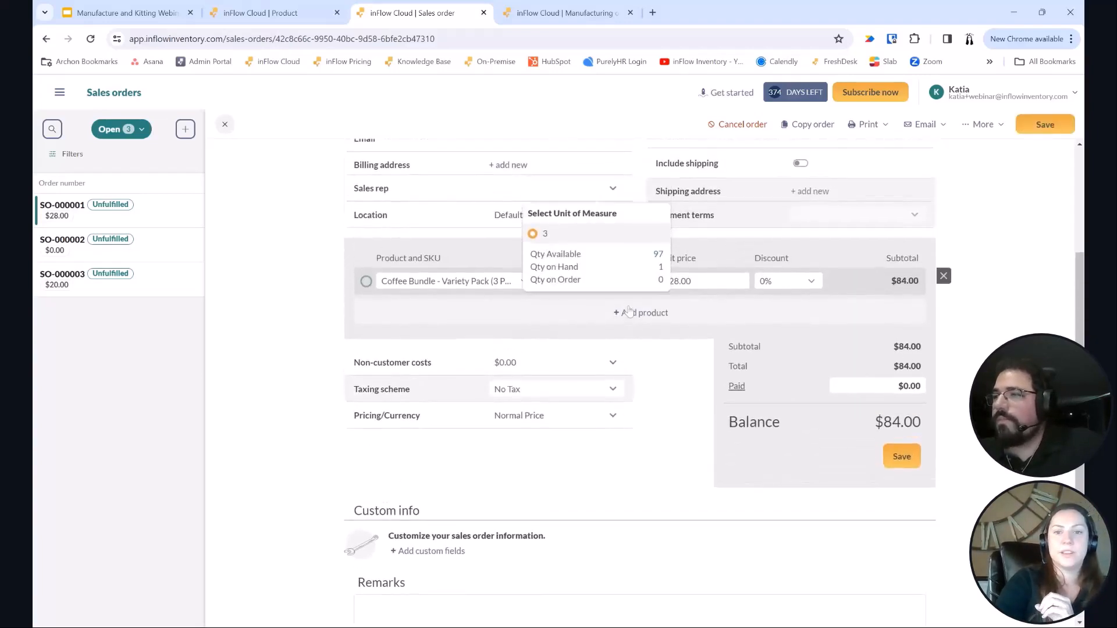
click(1033, 129)
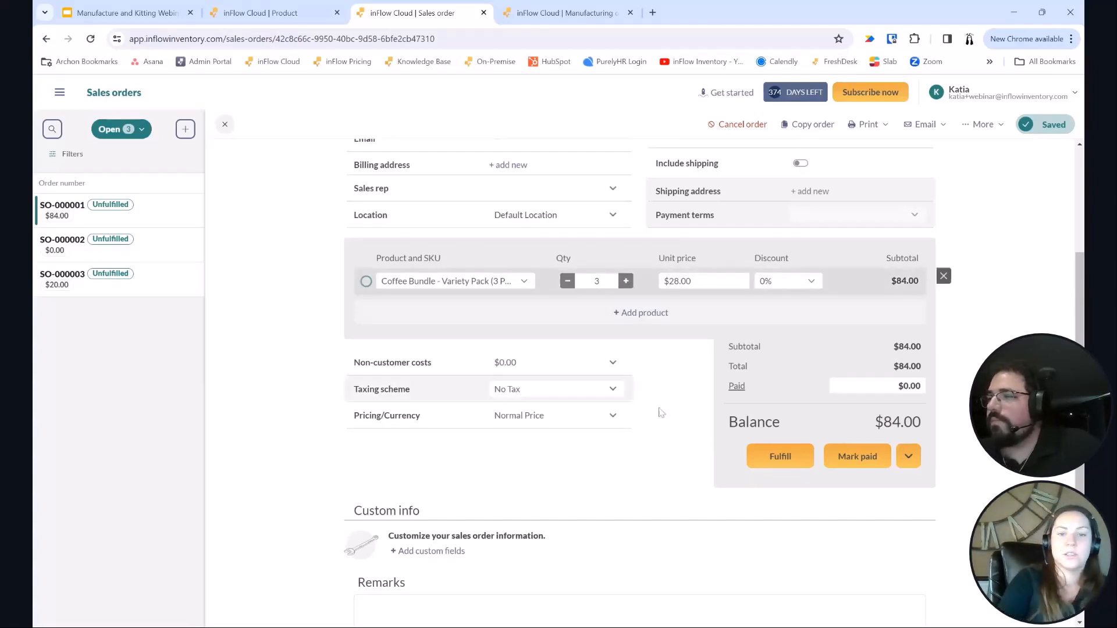
click(805, 458)
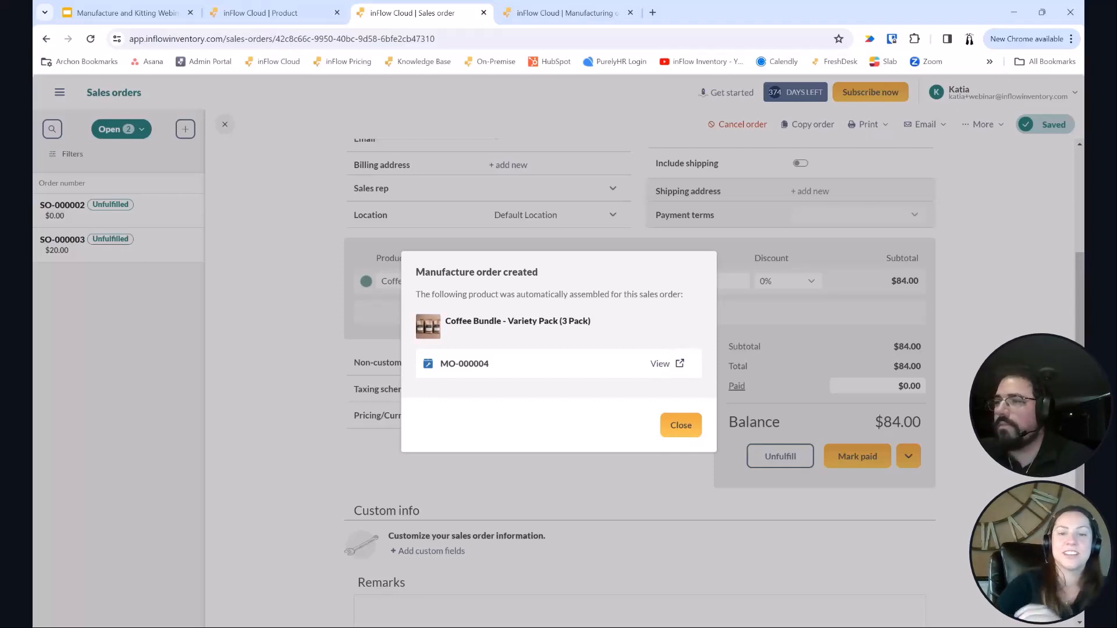
Step: Refresh the manufacture orders list, open the newest Coffee Bundle - Variety Pack (3 Pack) order, and view its print options
click(675, 365)
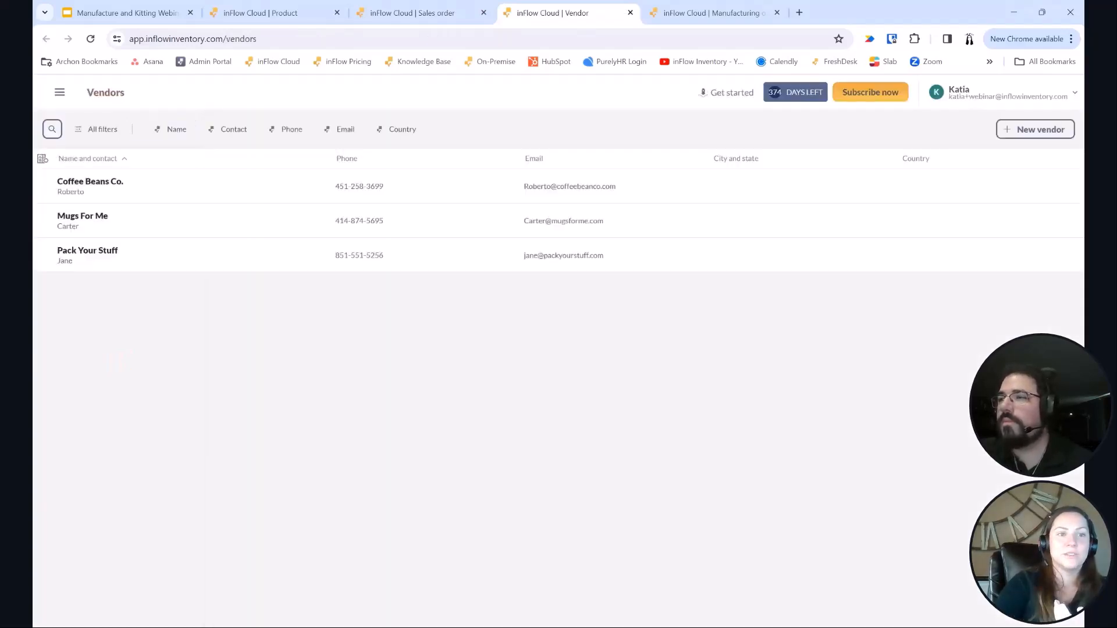
click(630, 12)
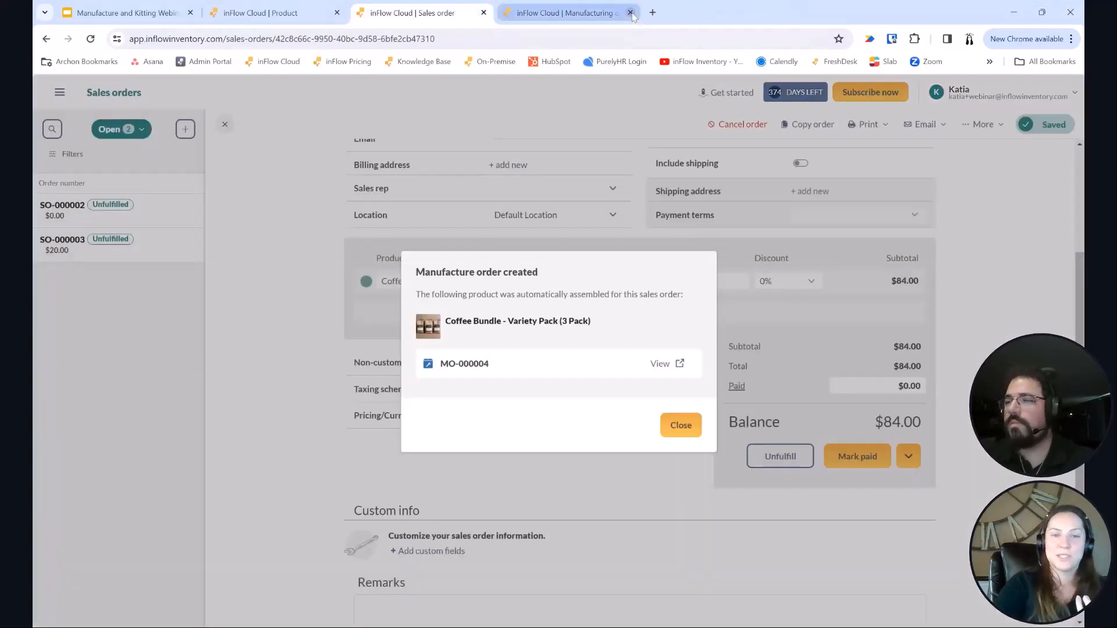
click(556, 14)
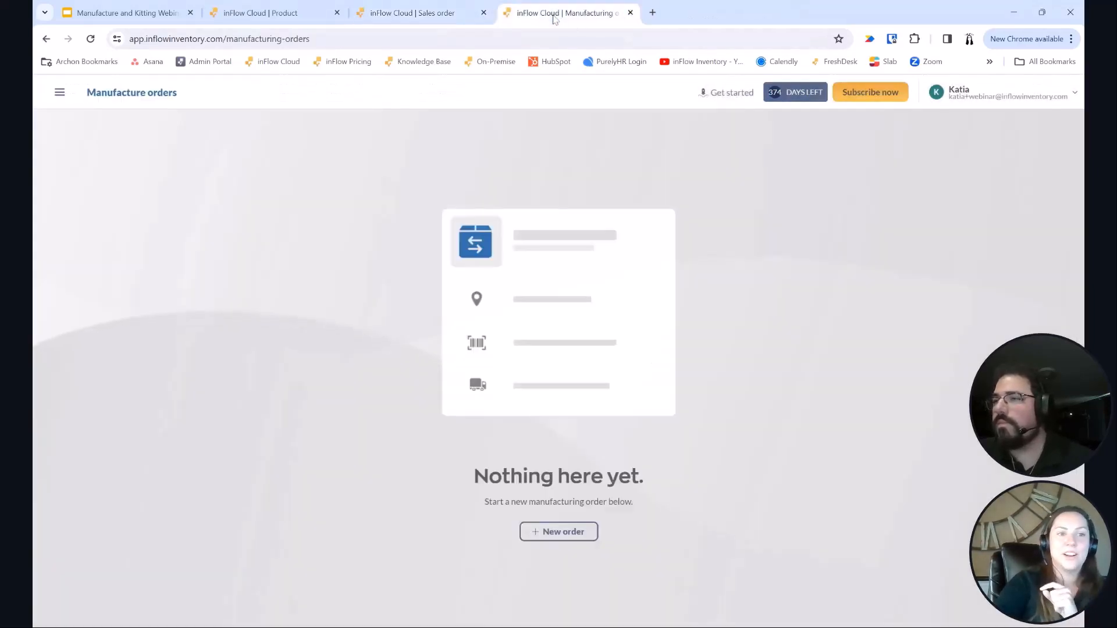
click(90, 39)
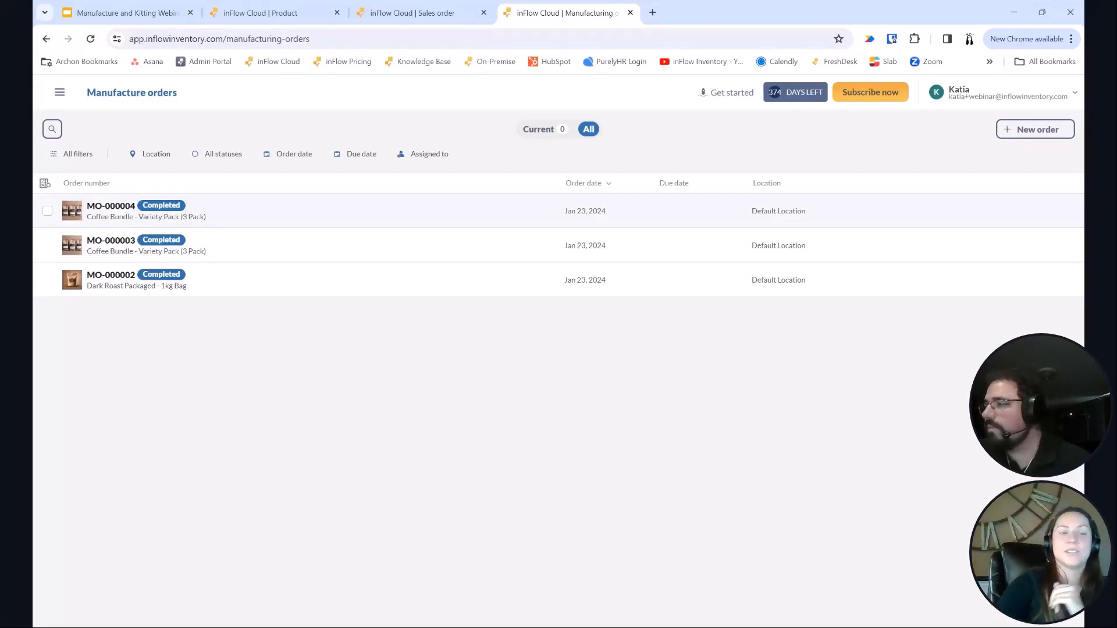
click(199, 217)
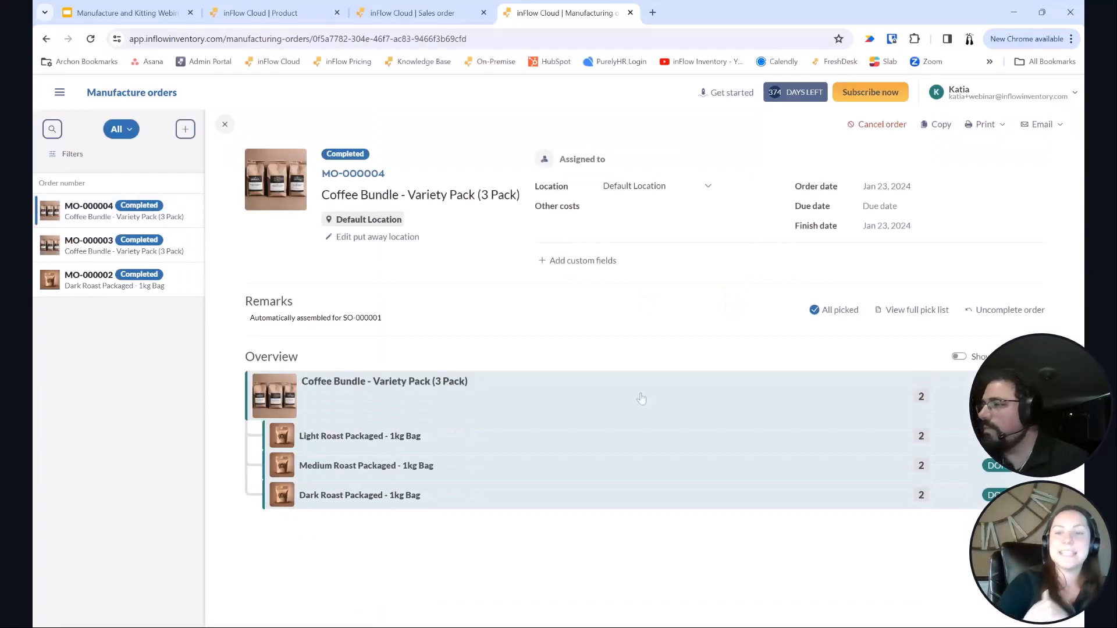
click(990, 124)
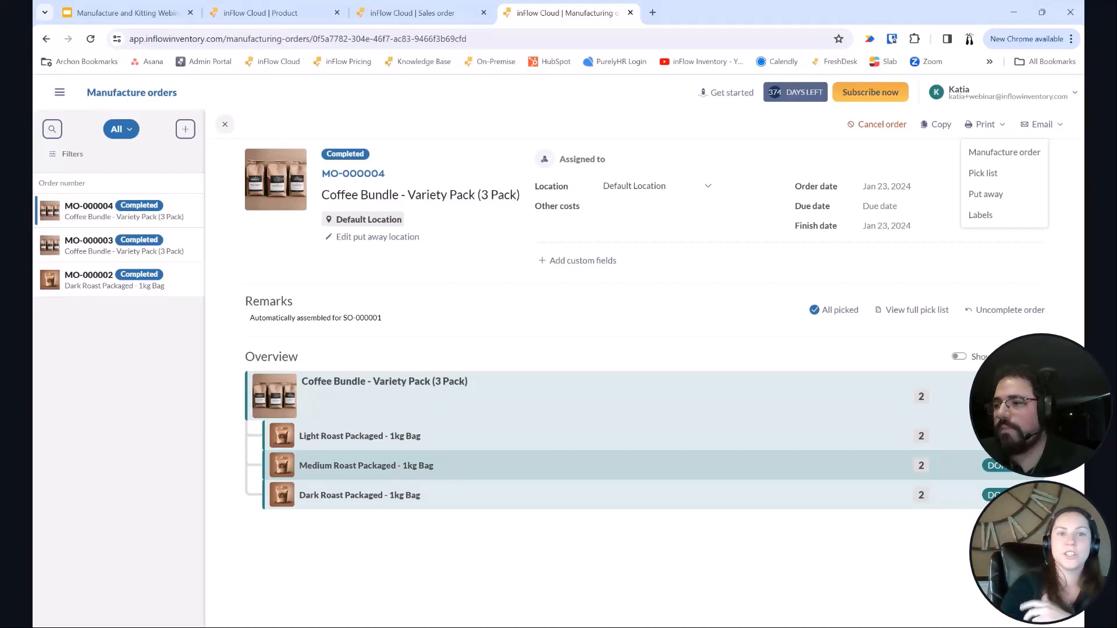
Step: Return to the fulfilled sales order, dismiss the notice about the created manufacture order, and cancel the sales order
click(412, 12)
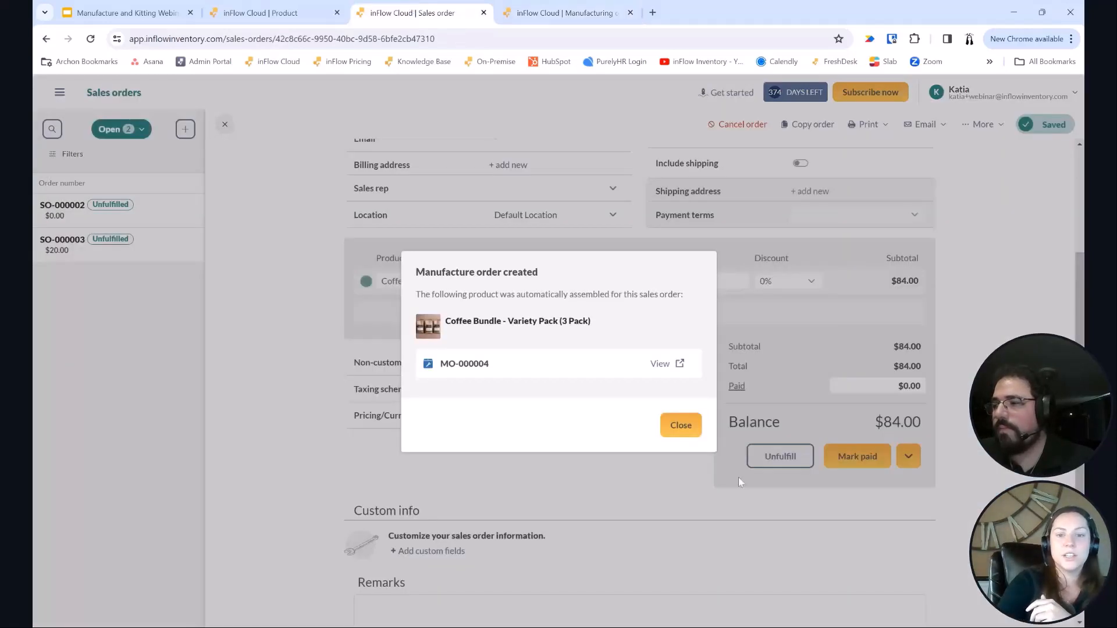
click(682, 426)
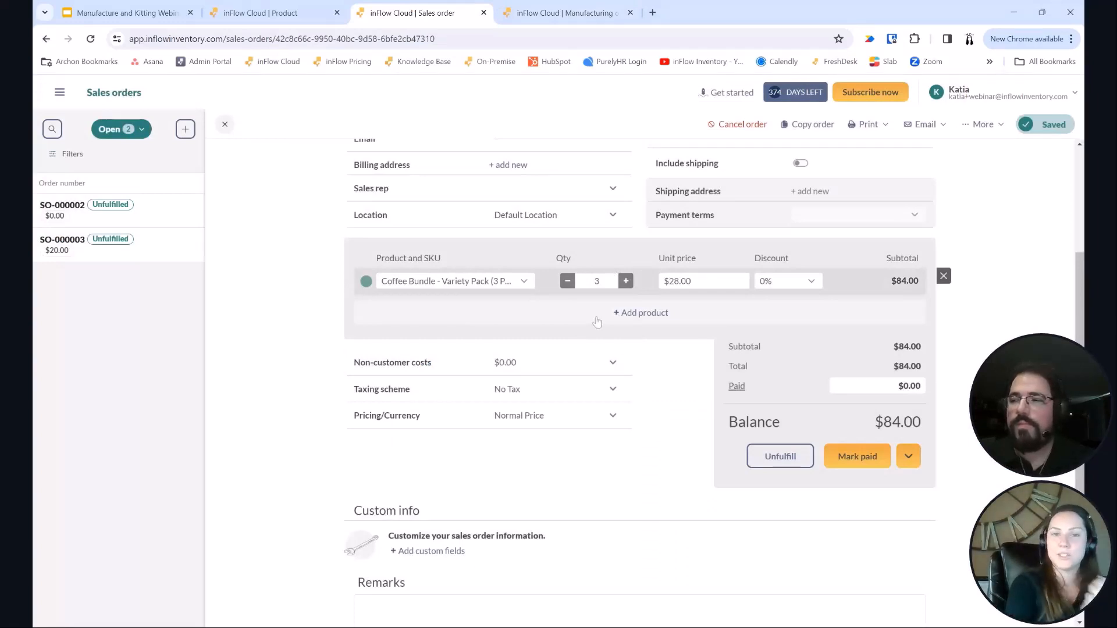
click(538, 14)
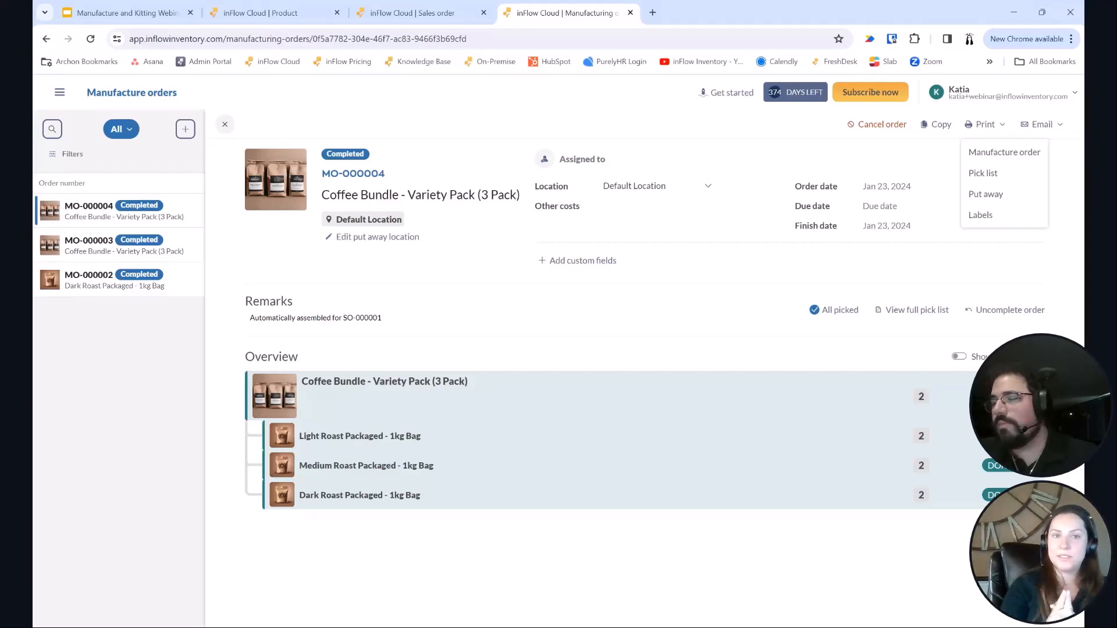
click(451, 7)
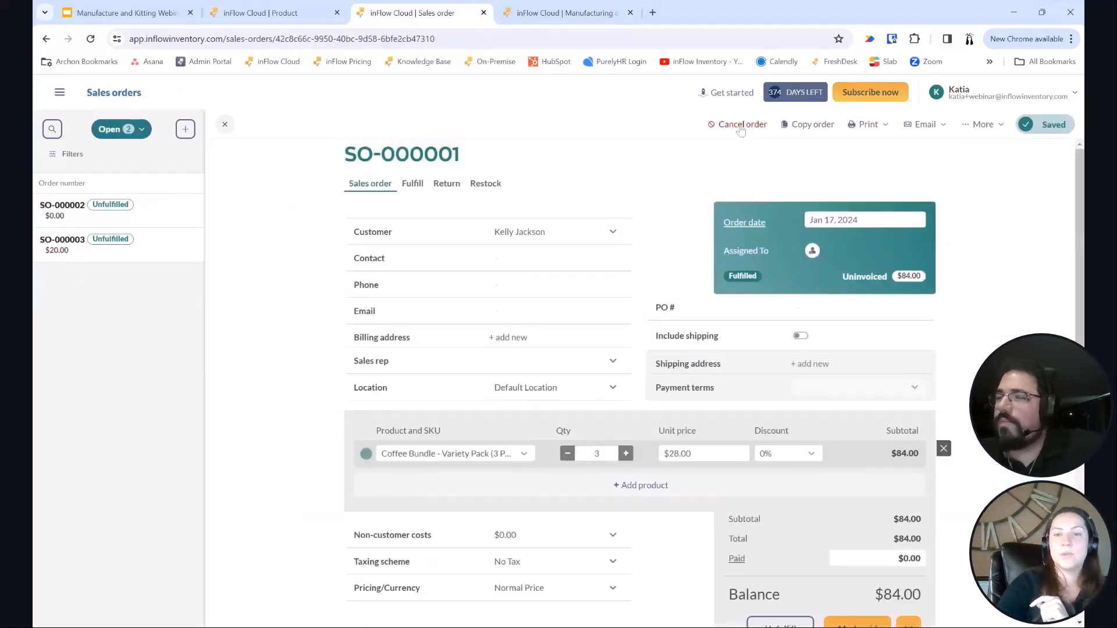
click(740, 126)
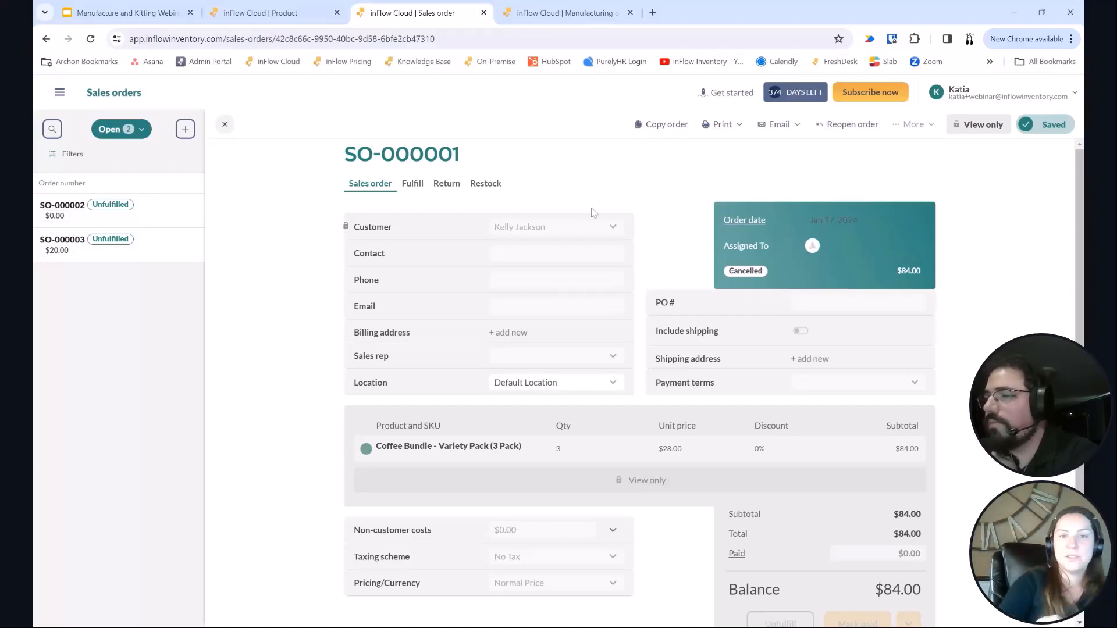
Step: Check the manufacture order again, then reload the Coffee Bundle - Variety Pack (3 Pack) product record to review its stock
click(575, 10)
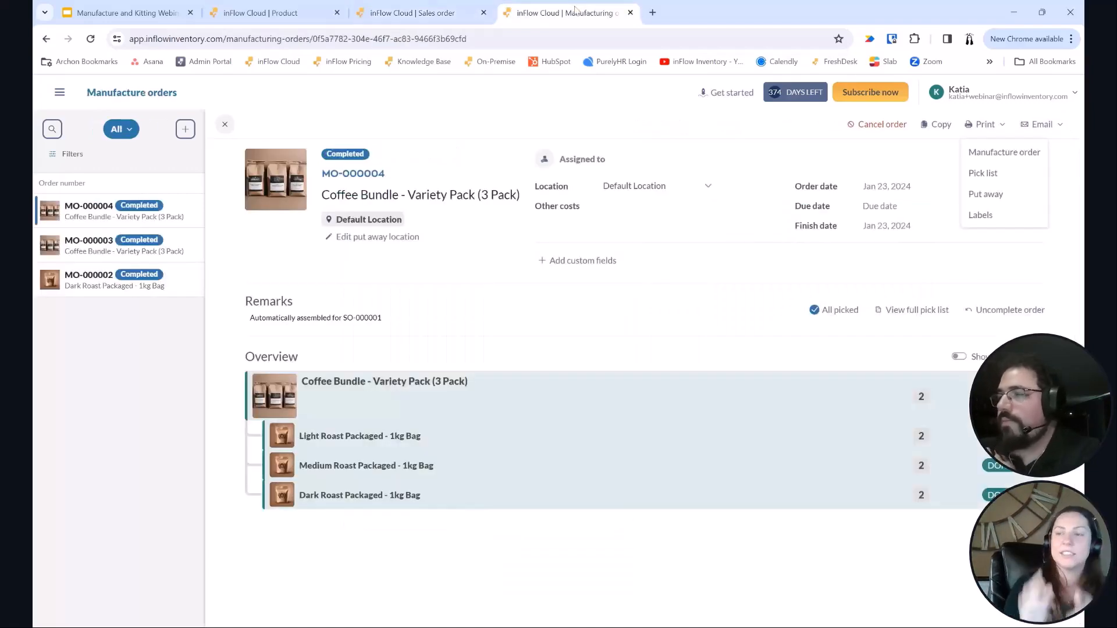
click(256, 13)
click(89, 41)
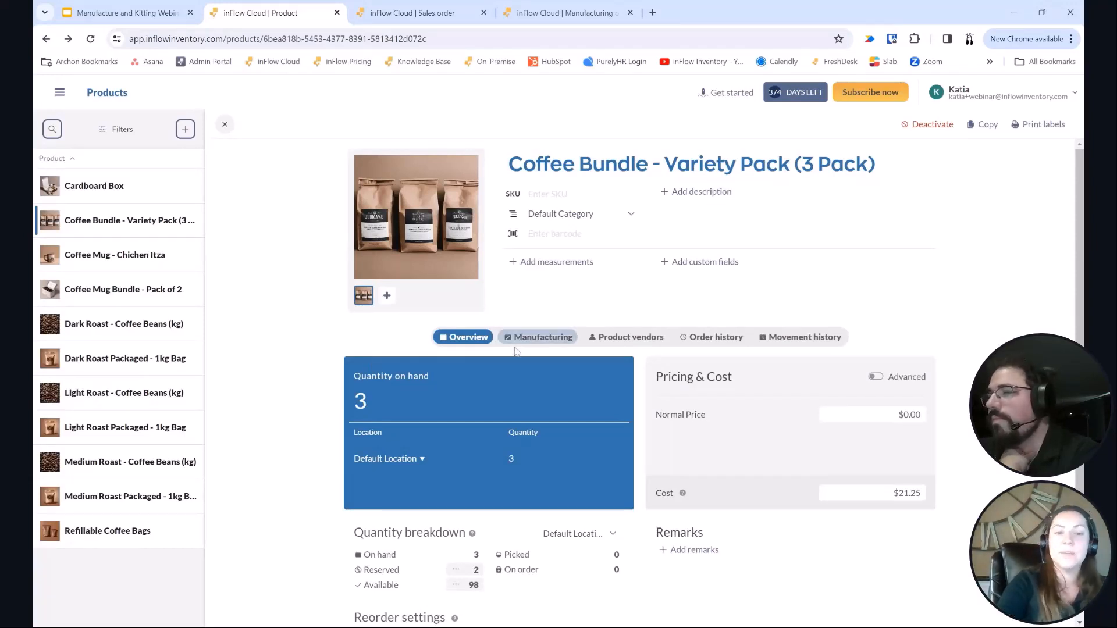
Step: Review the bundle's component list and its disassembly options, including subassembly handling, without disassembling anything
click(538, 338)
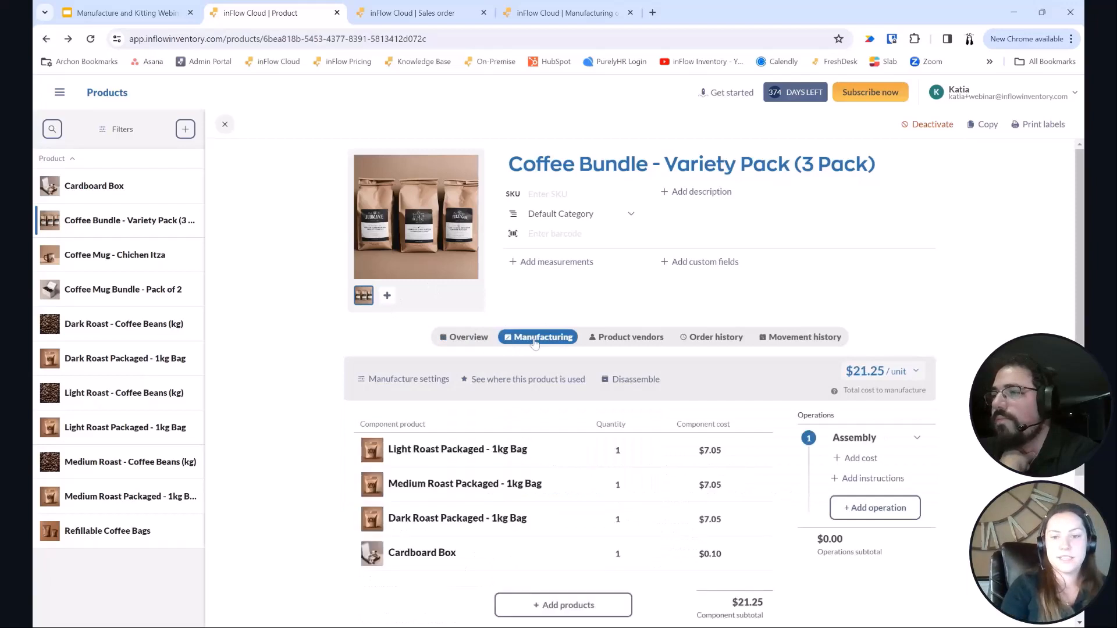
click(635, 380)
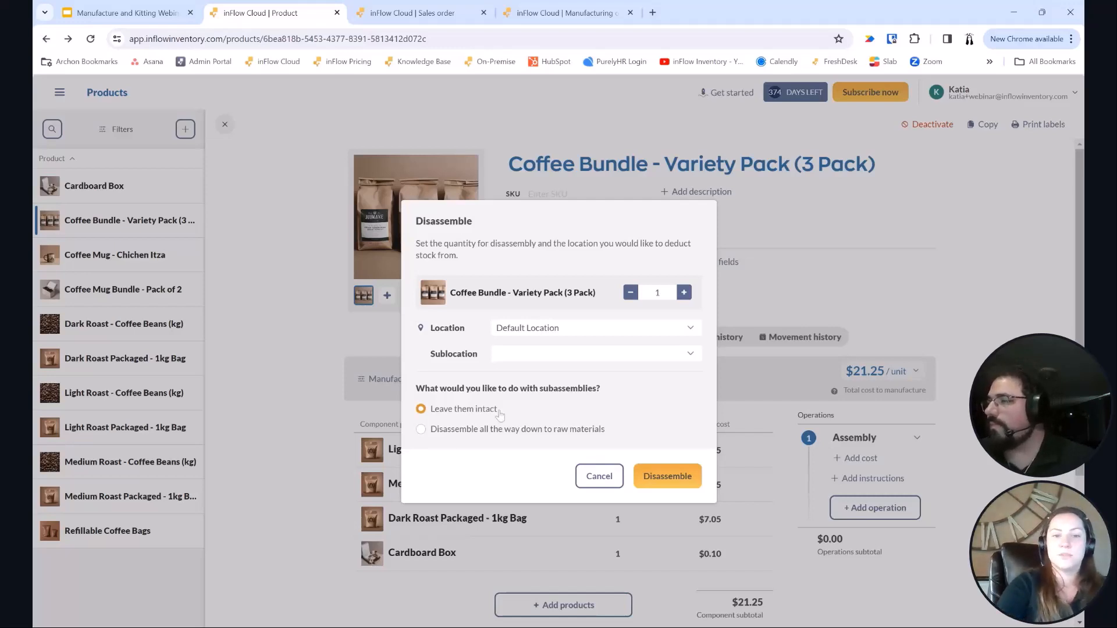
click(590, 475)
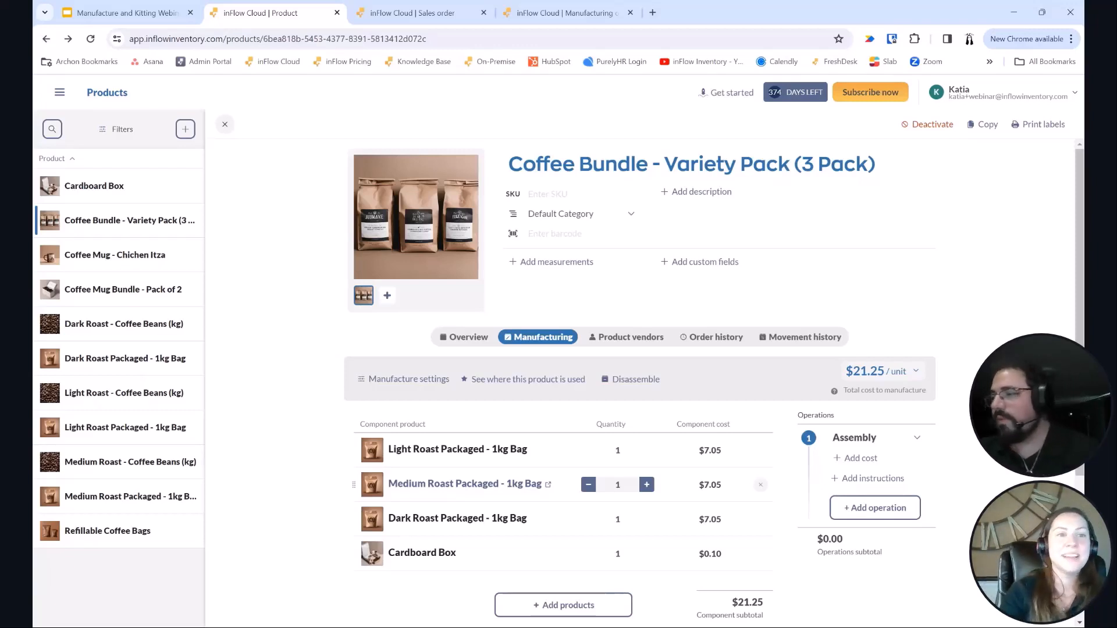
Step: Switch to the webinar presentation in Google Slides and show slide 32, Additional Notes
click(109, 7)
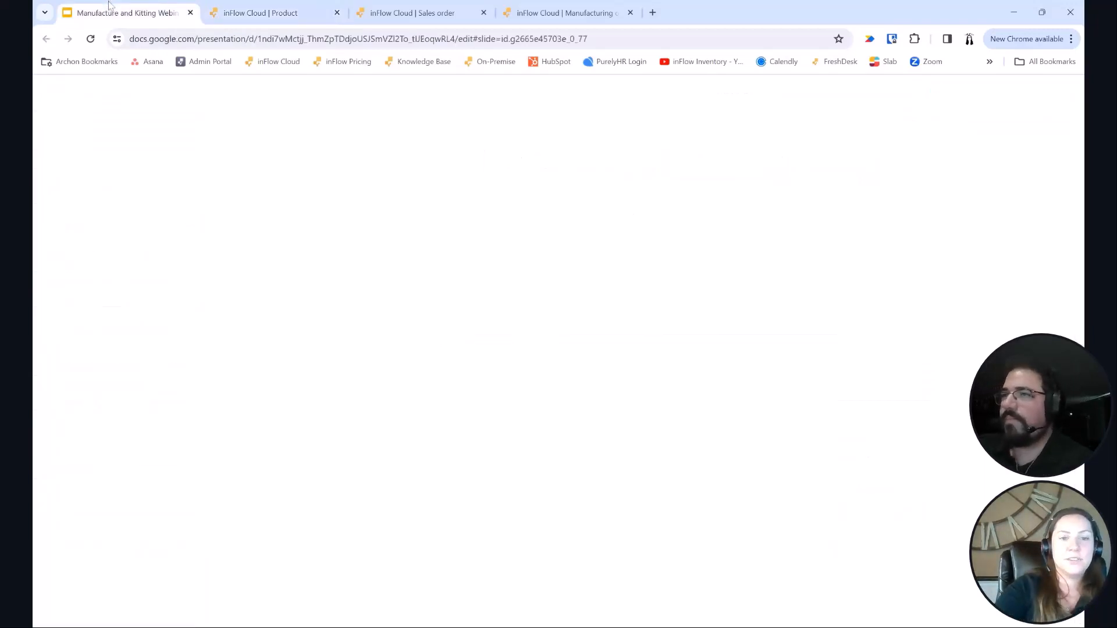
scroll(114, 440, down, 5)
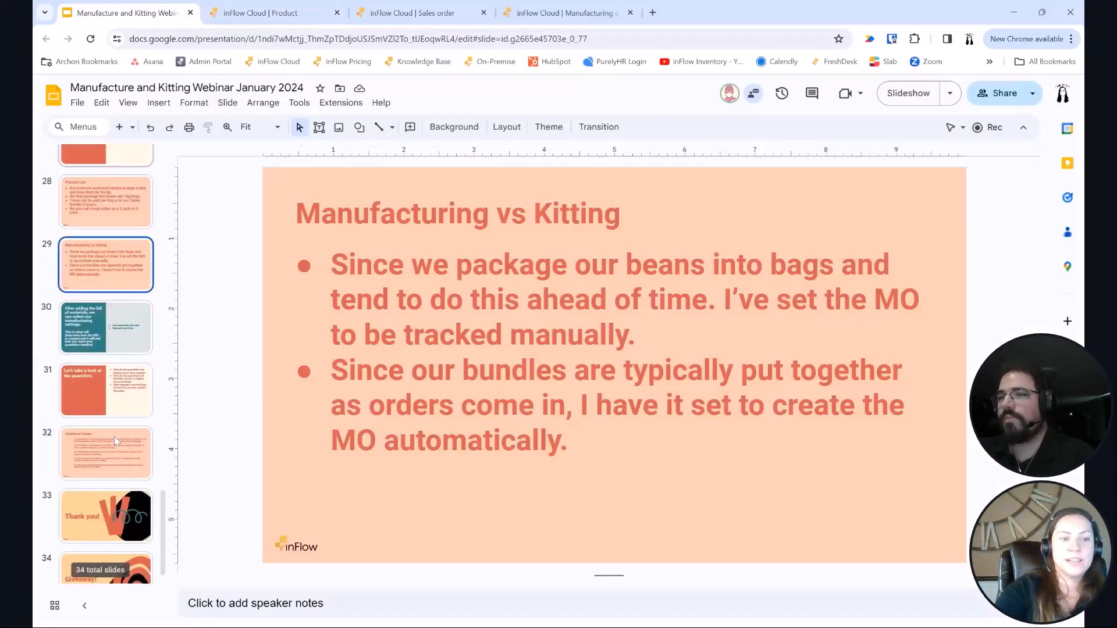
click(114, 436)
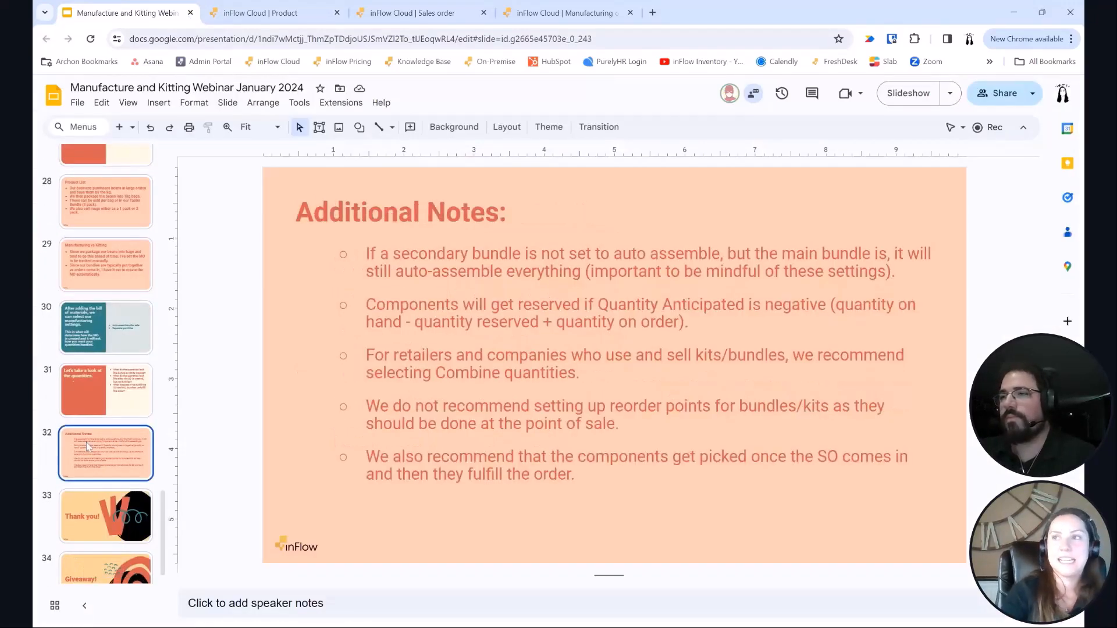